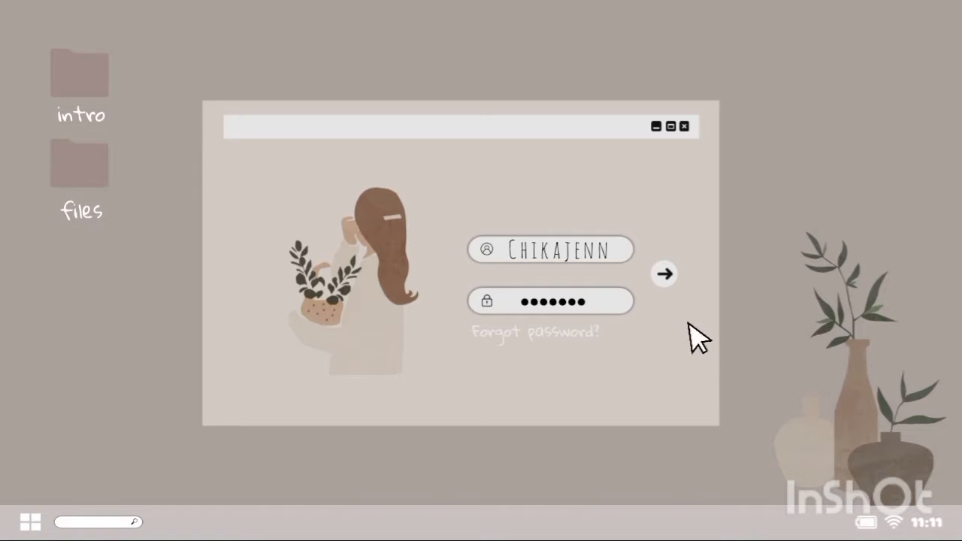
pyautogui.click(666, 273)
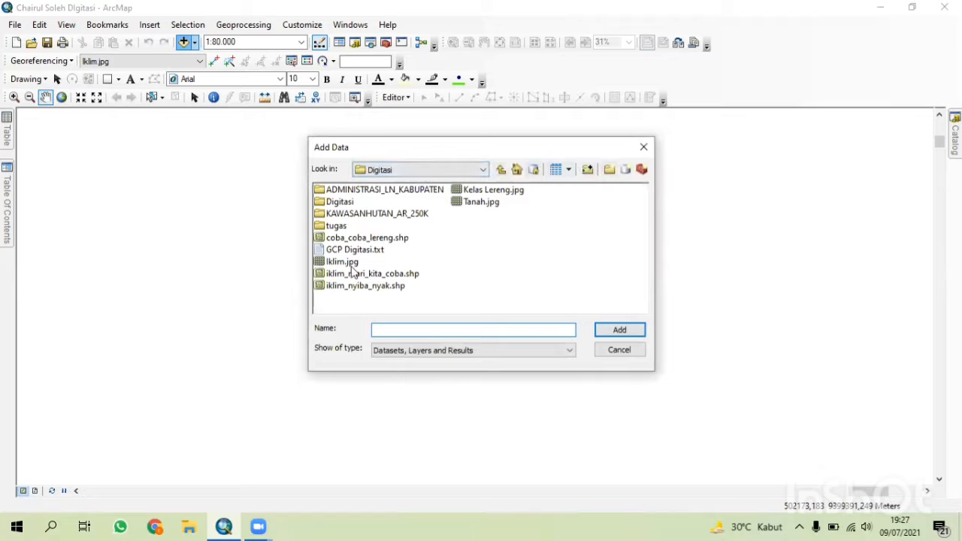
# Add the Tanah.jpg image from the Digitasi folder to the map, dismissing the spatial reference warning.
pyautogui.click(480, 204)
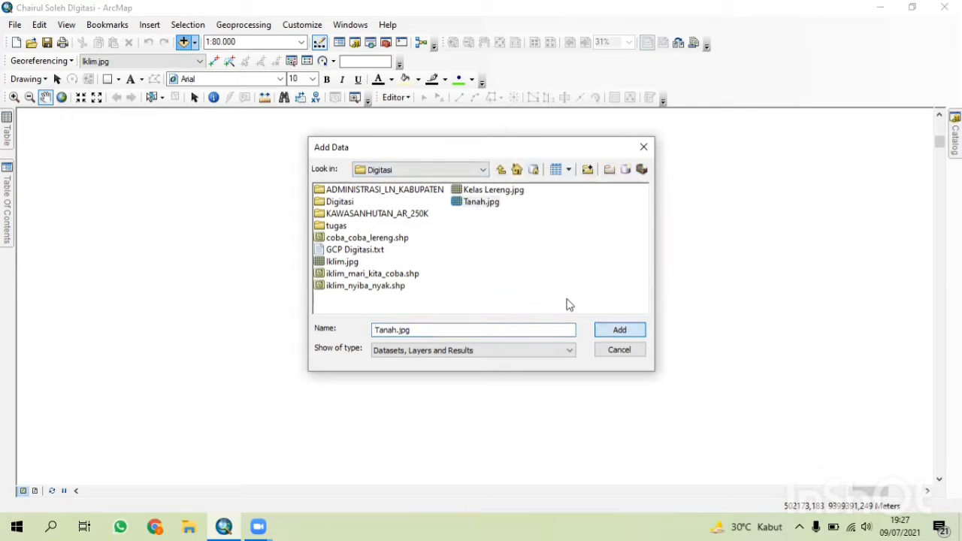
pyautogui.click(621, 331)
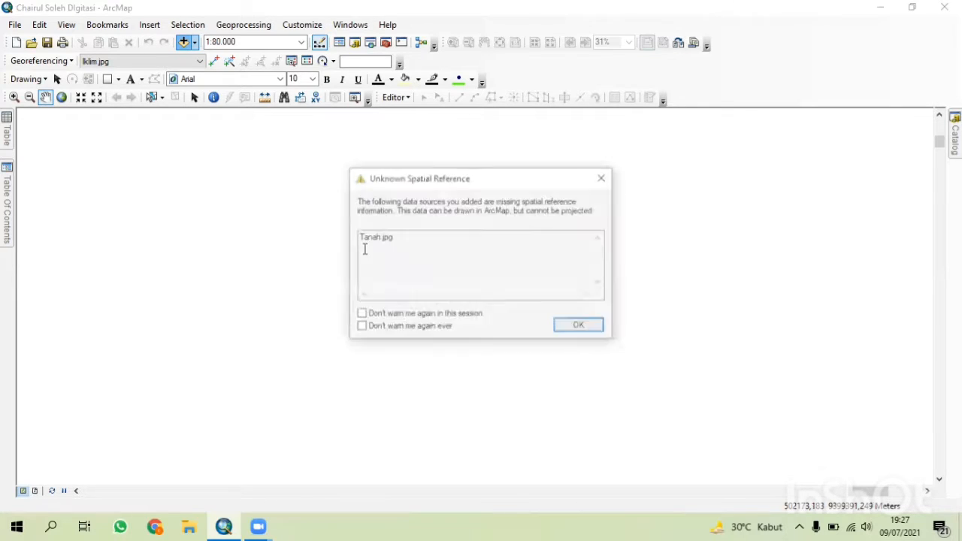
pyautogui.click(580, 327)
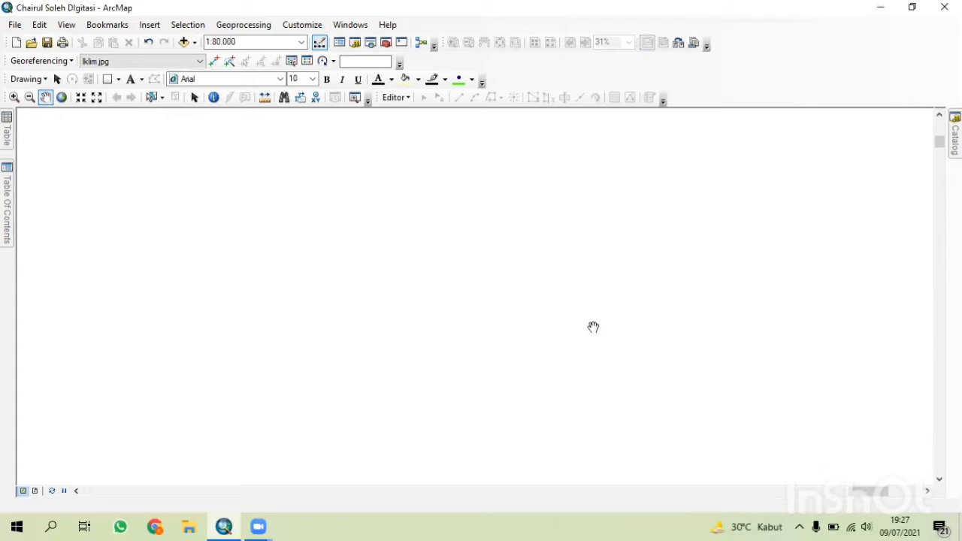
# Move the Tanah.jpg layer to the top of the layer list in the Table of Contents.
pyautogui.click(7, 134)
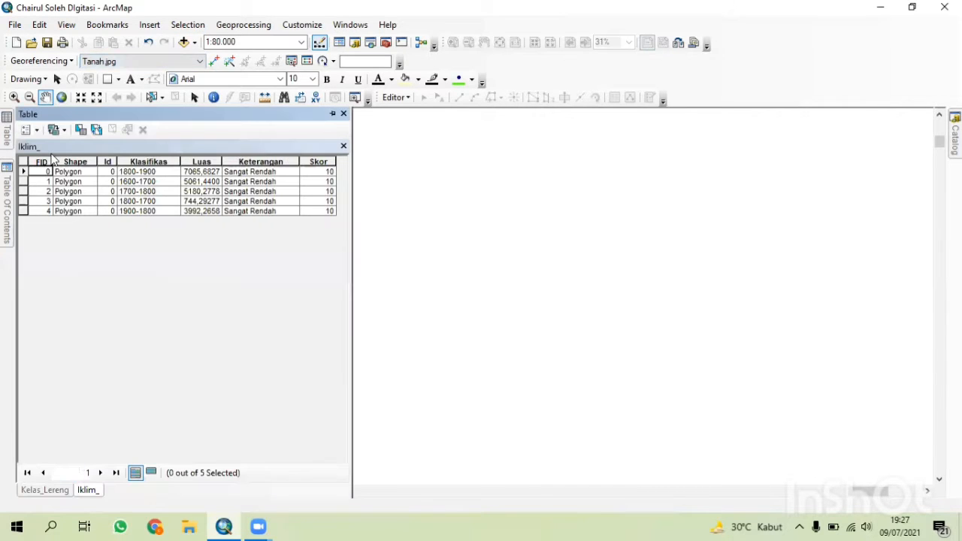
pyautogui.click(7, 179)
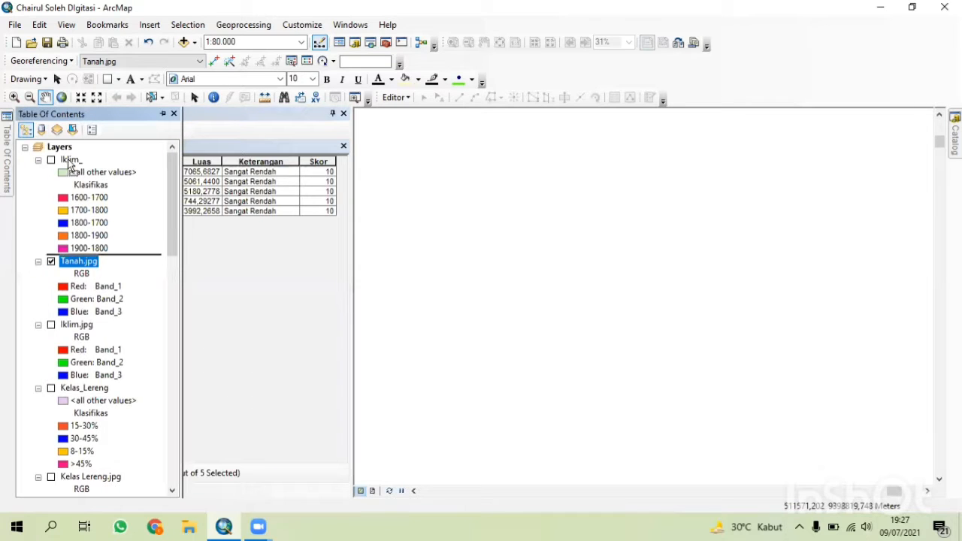
pyautogui.moveTo(83, 264); pyautogui.dragTo(71, 154)
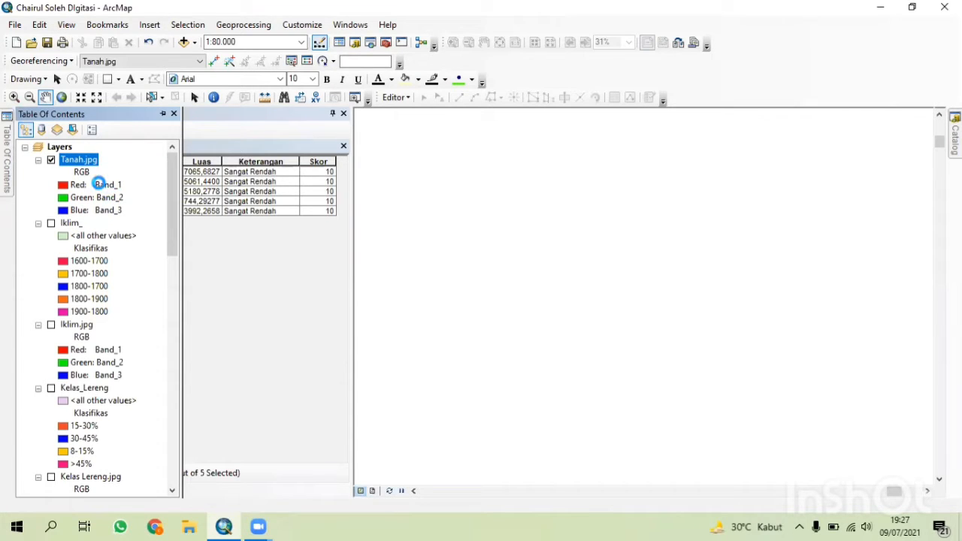
# Set the data frame's coordinate system to WGS 1984 UTM Zone 48S.
pyautogui.rightClick(80, 155)
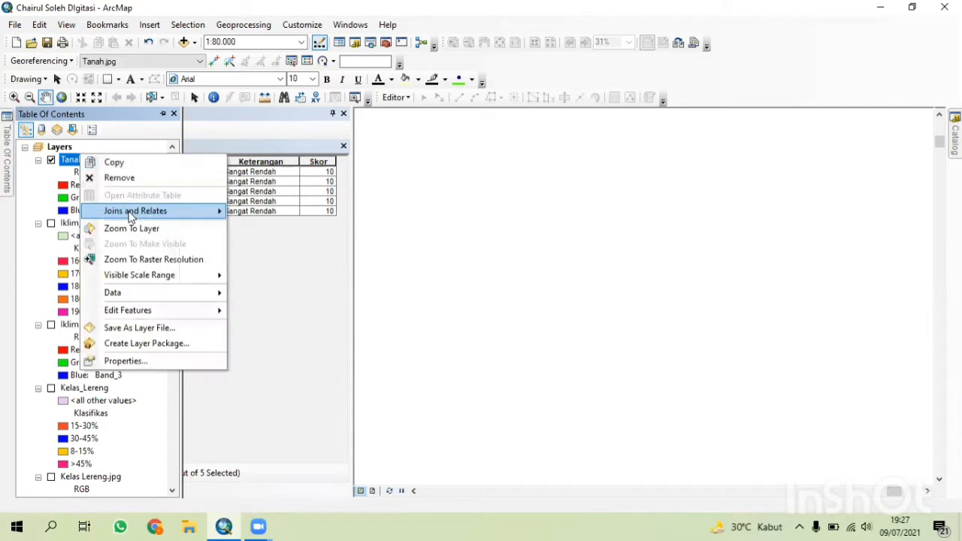
pyautogui.click(133, 228)
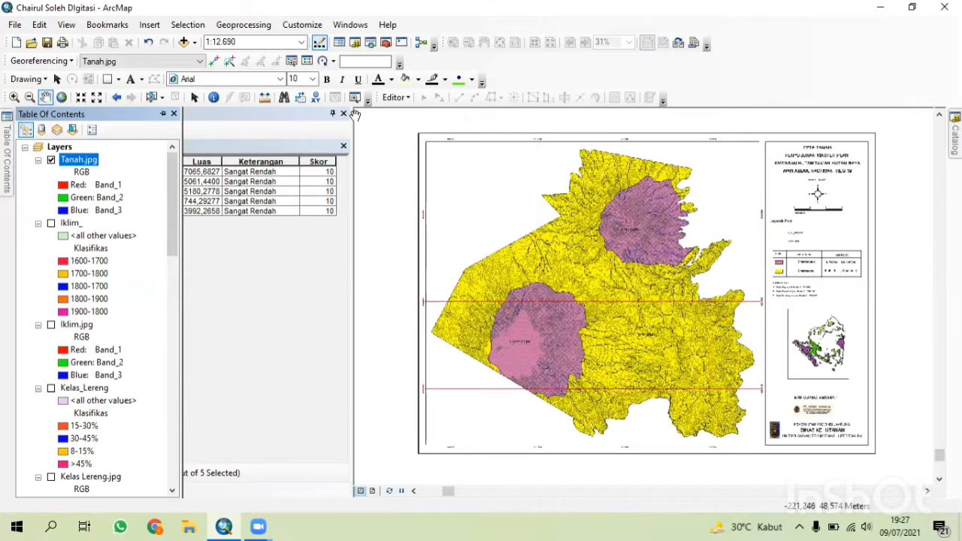
pyautogui.click(66, 24)
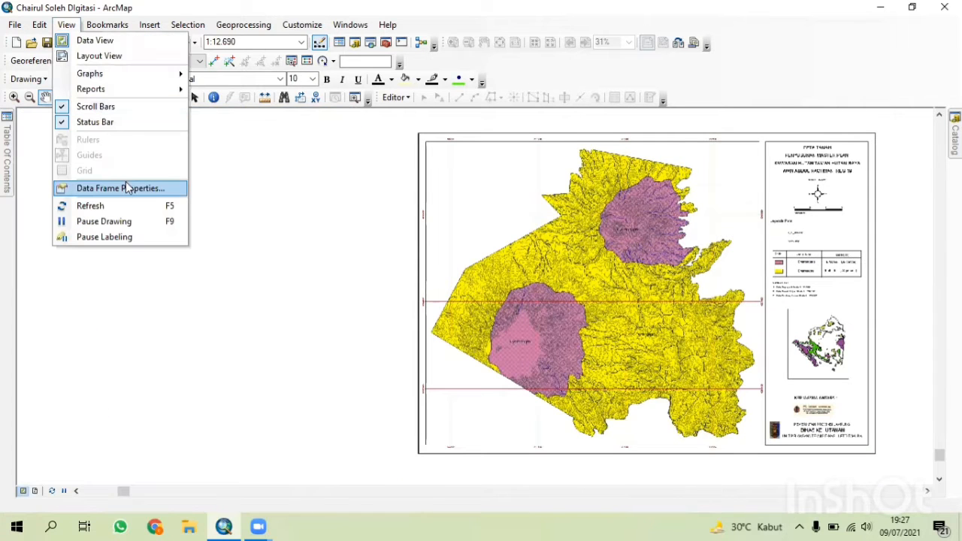
pyautogui.click(127, 188)
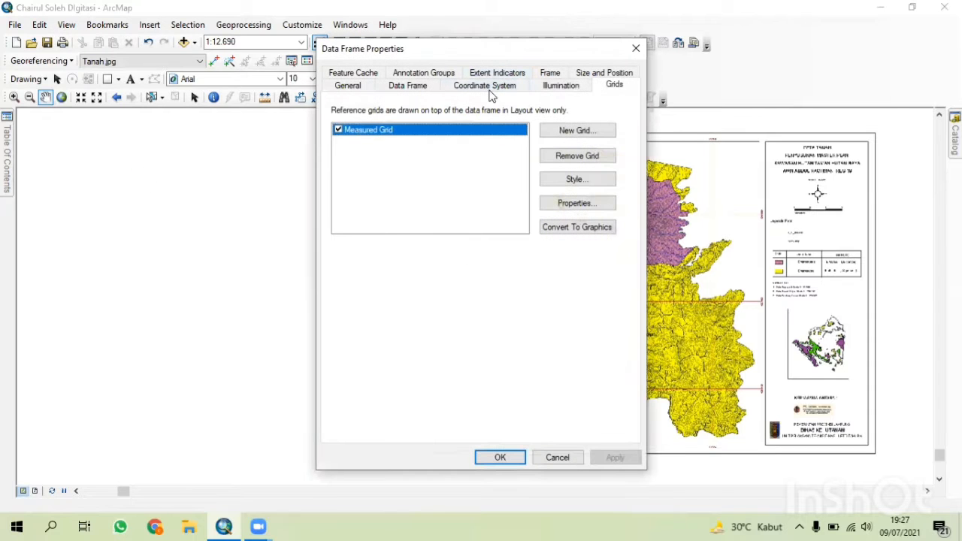
pyautogui.click(488, 92)
pyautogui.click(426, 161)
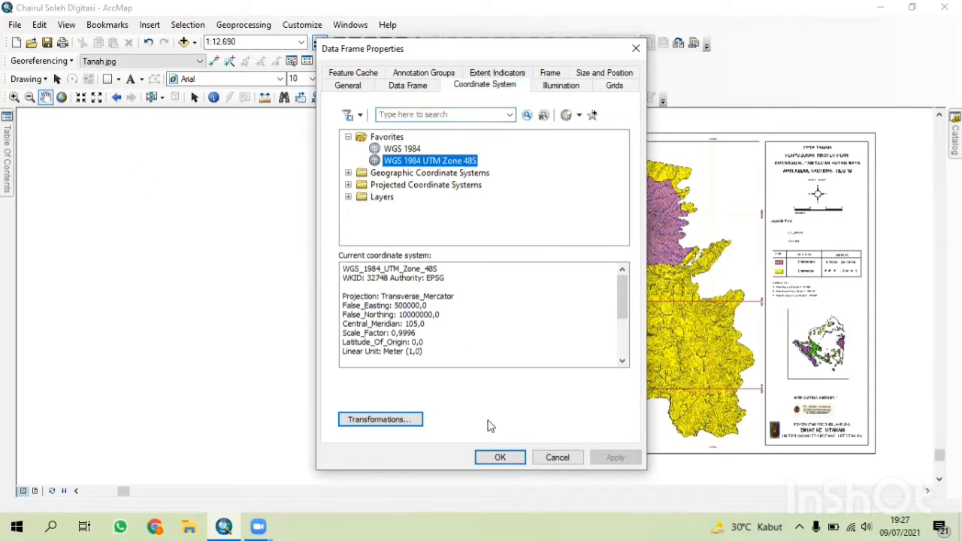
pyautogui.click(506, 458)
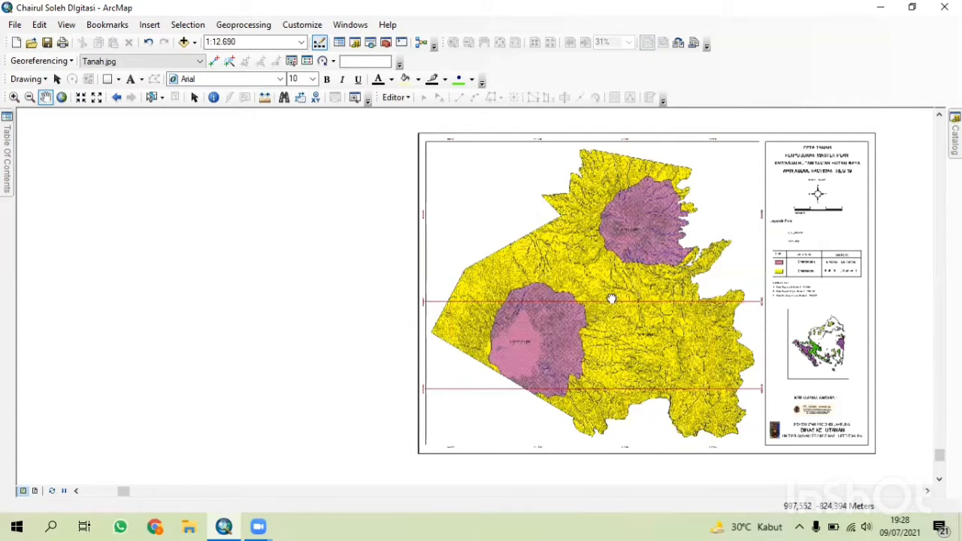
# Load the GCP Digitasi control point file into the georeferencing link table for Tanah.jpg.
pyautogui.moveTo(612, 299); pyautogui.dragTo(382, 295)
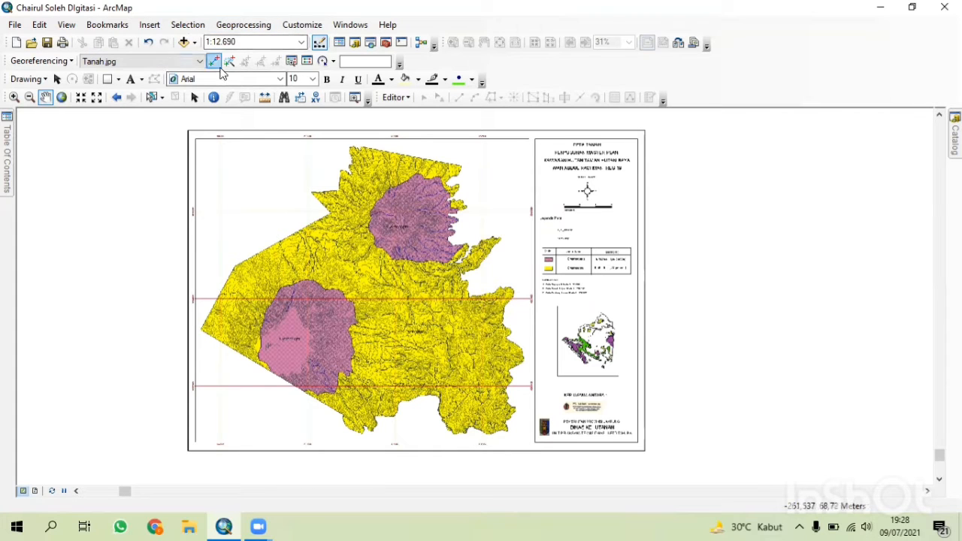
pyautogui.click(306, 66)
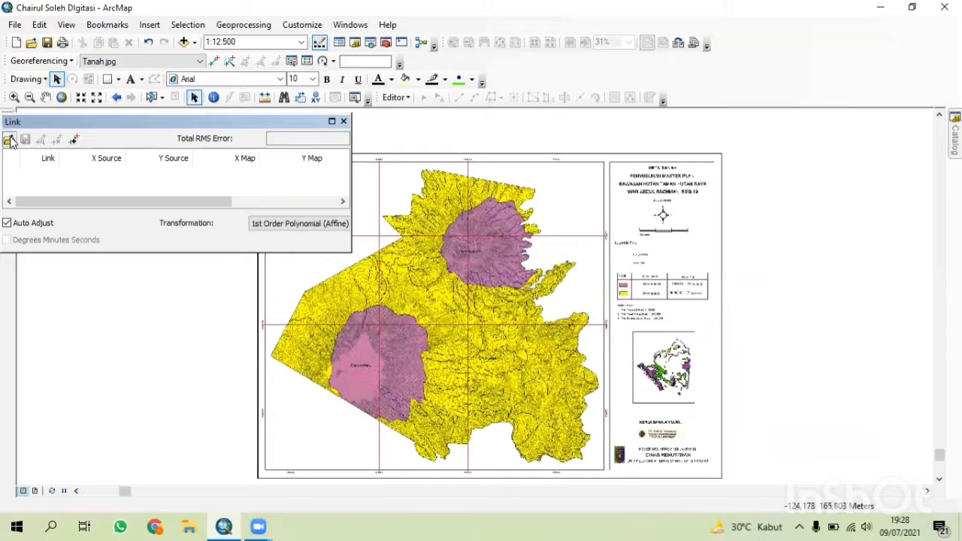
pyautogui.click(9, 140)
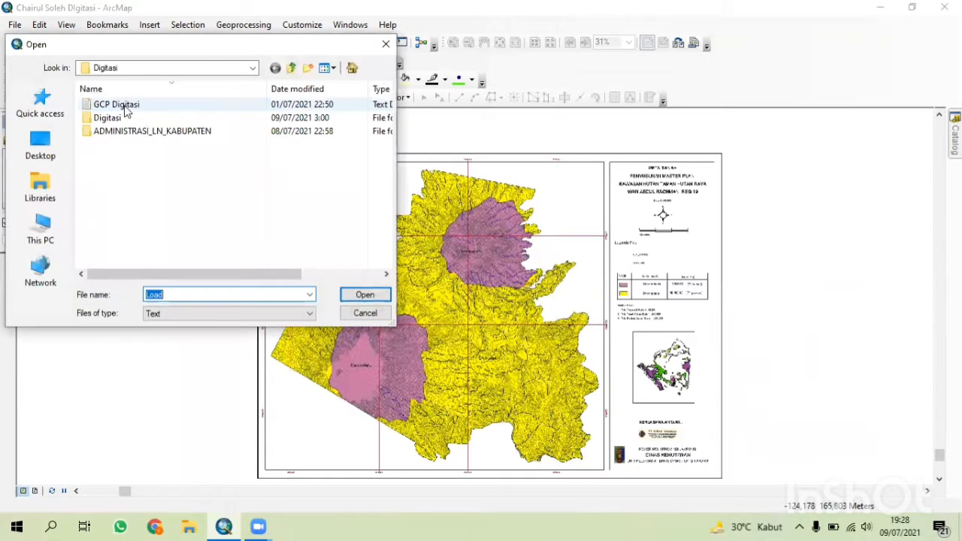
pyautogui.click(204, 108)
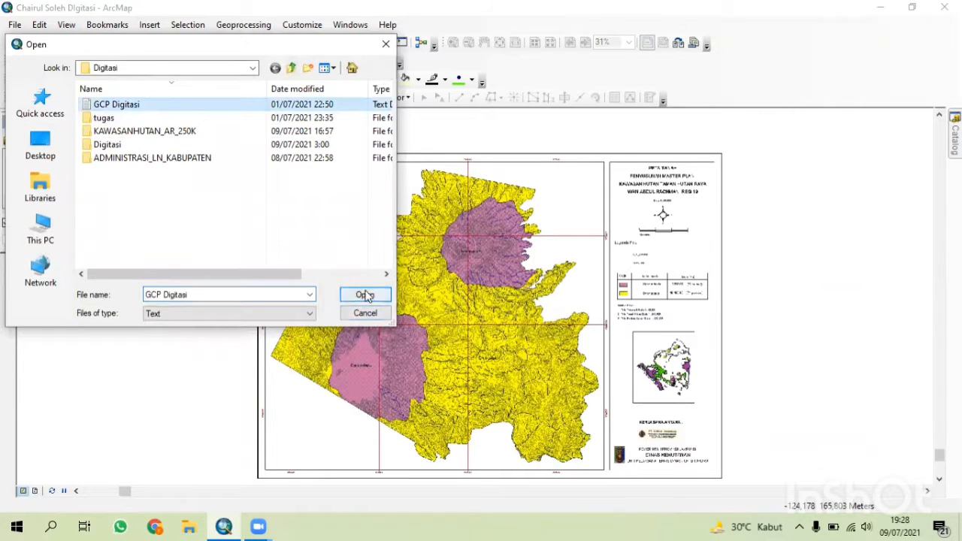
pyautogui.click(364, 295)
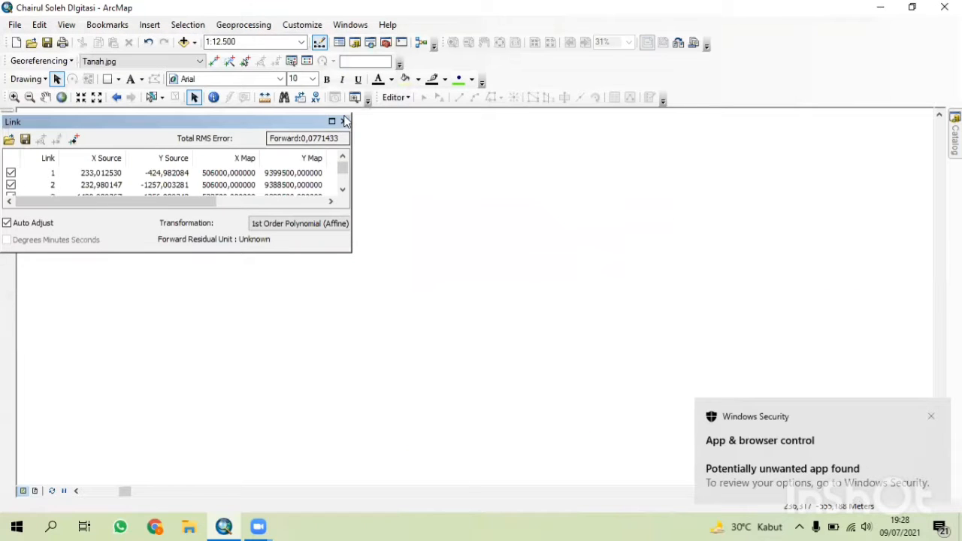
pyautogui.click(343, 121)
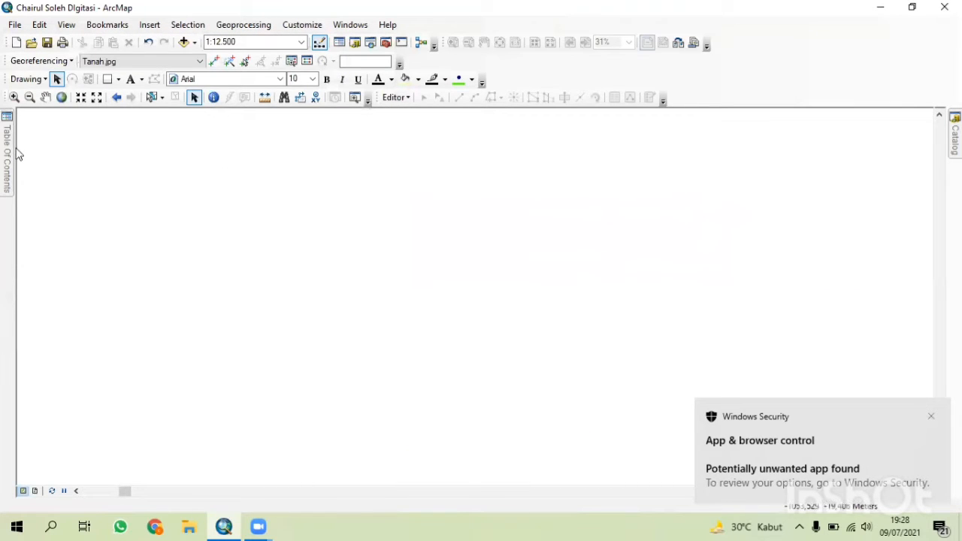
# Start a new shapefile in the New folder named Batas Tahura with Polygon as its feature type.
pyautogui.moveTo(8, 154)
pyautogui.rightClick(84, 164)
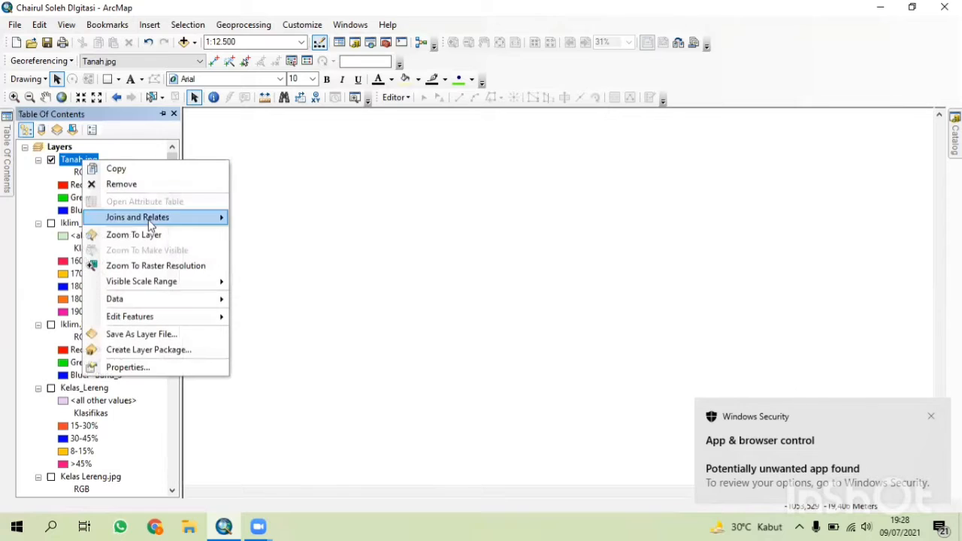
pyautogui.click(143, 232)
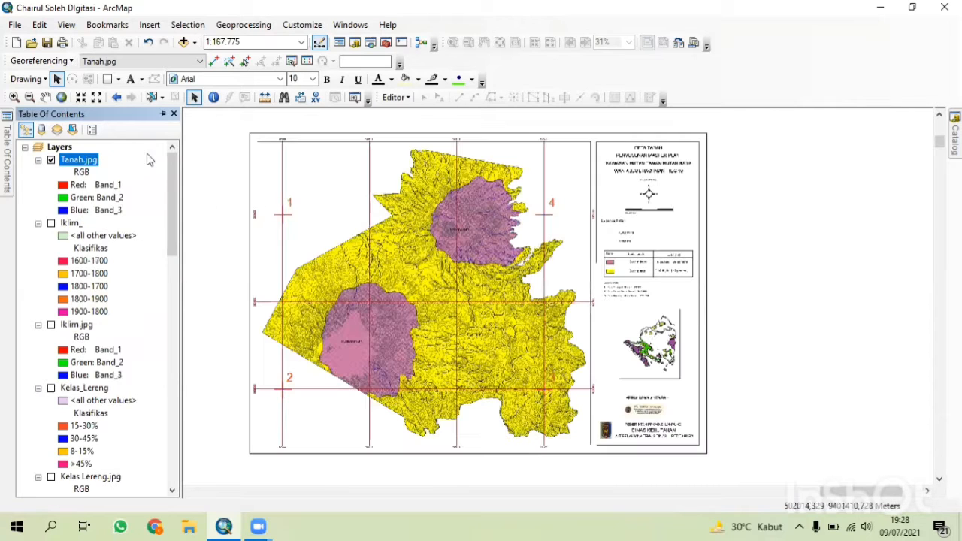
pyautogui.click(162, 115)
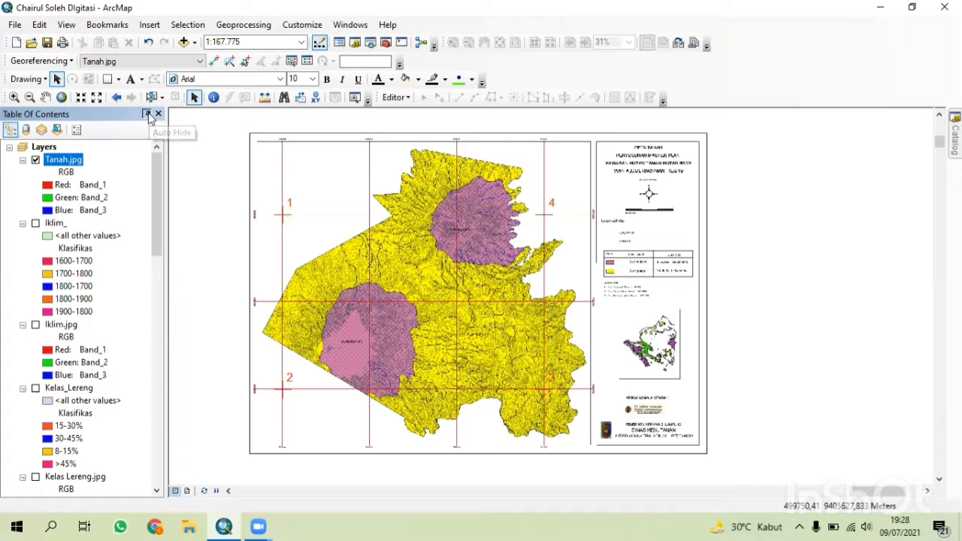
pyautogui.click(149, 115)
pyautogui.moveTo(955, 131)
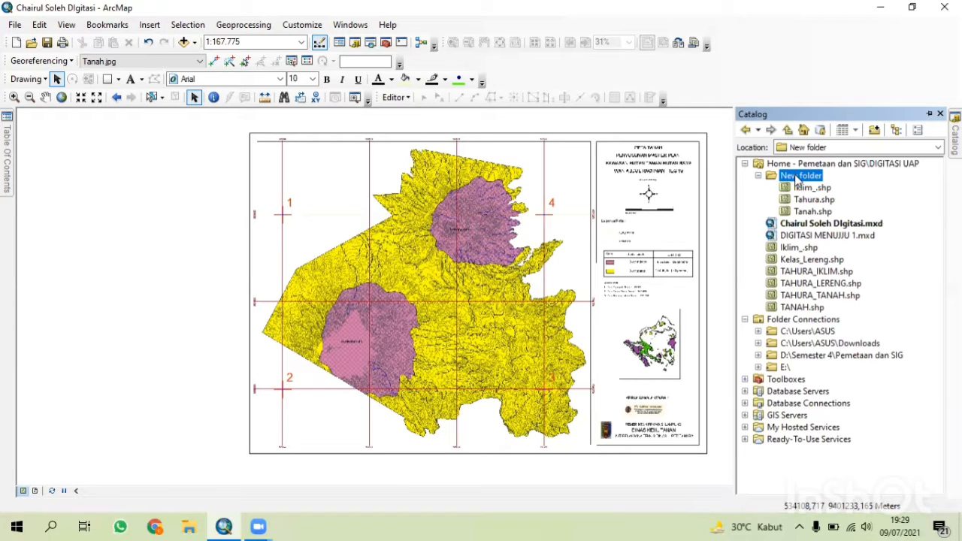
pyautogui.rightClick(799, 177)
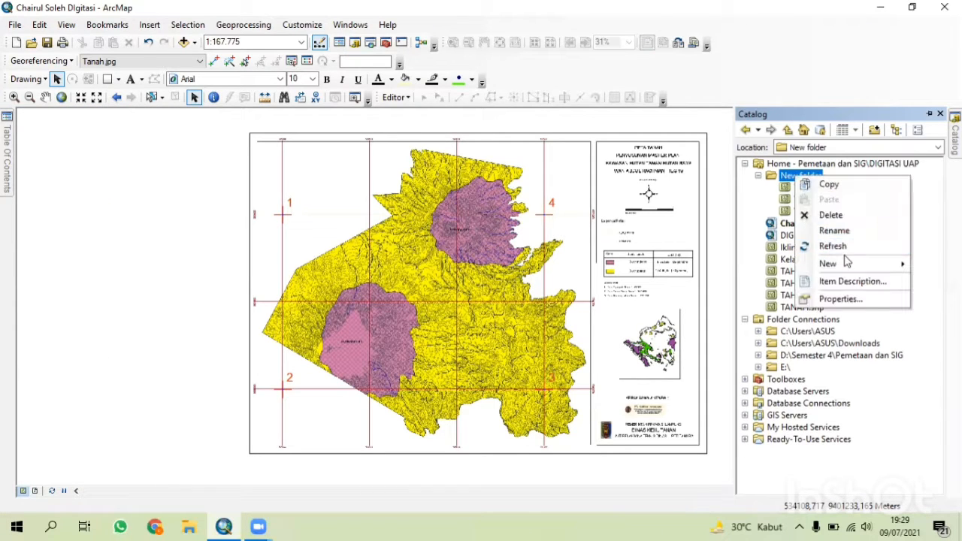
pyautogui.moveTo(844, 263)
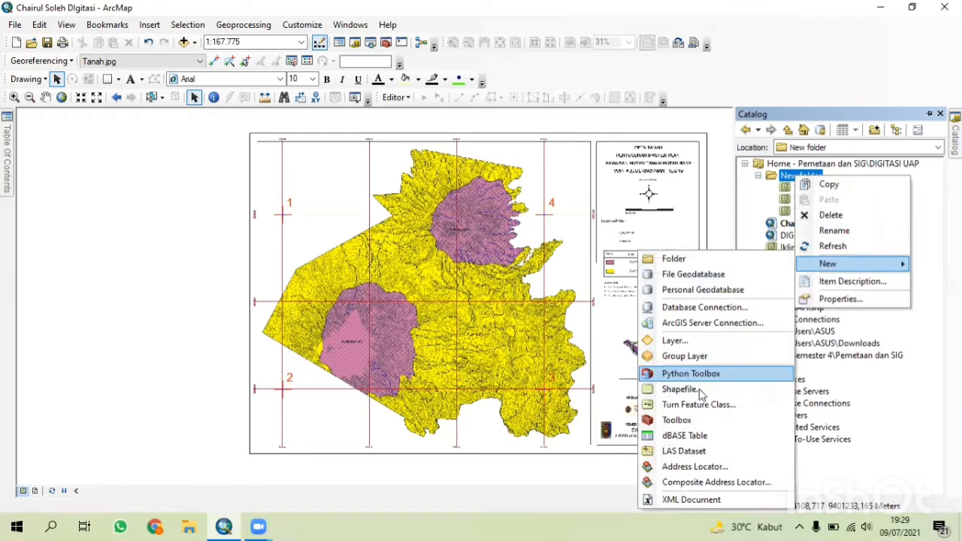
pyautogui.click(682, 388)
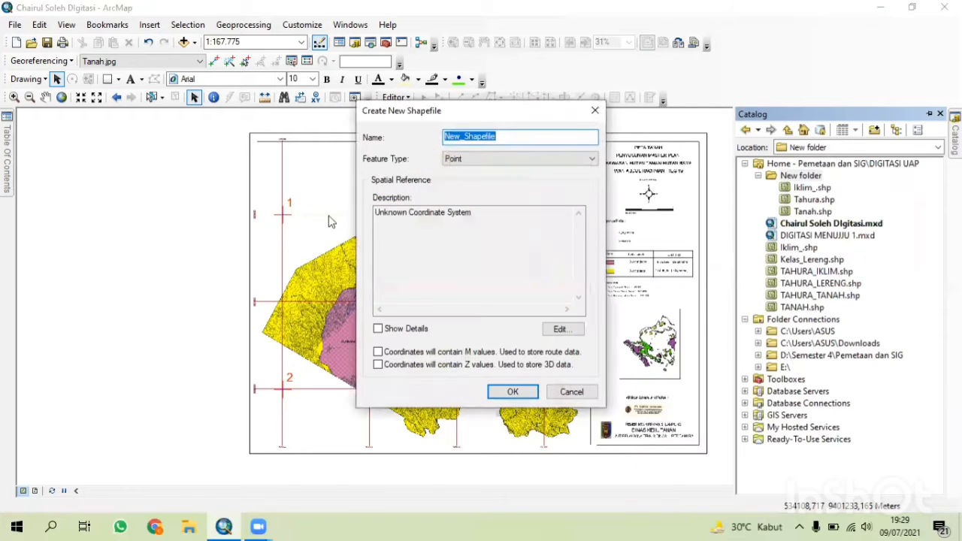
pyautogui.write('Bta')
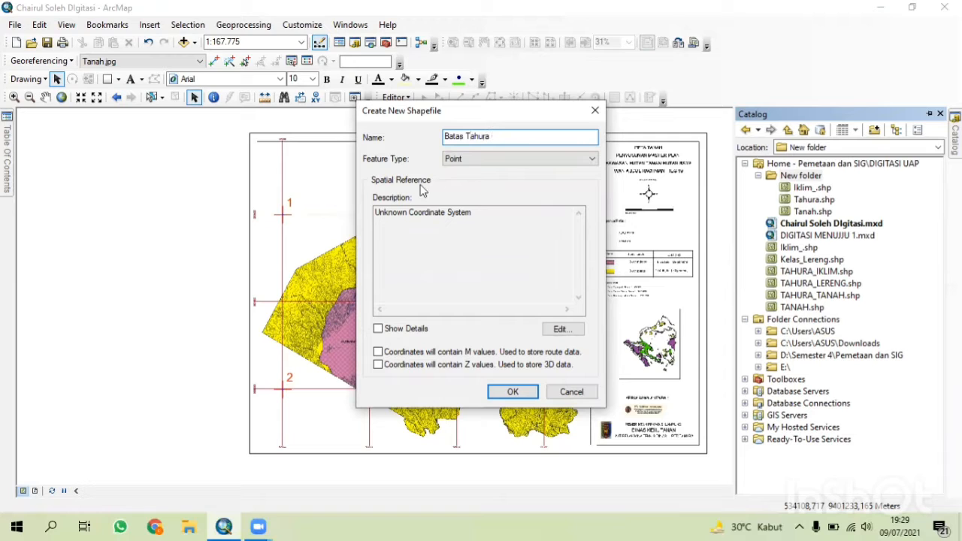
pyautogui.click(482, 159)
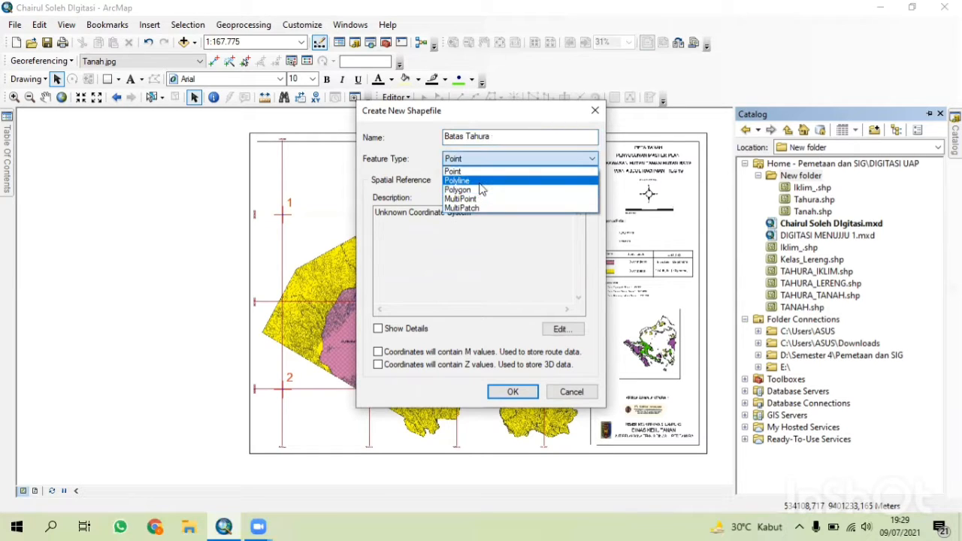
pyautogui.click(482, 190)
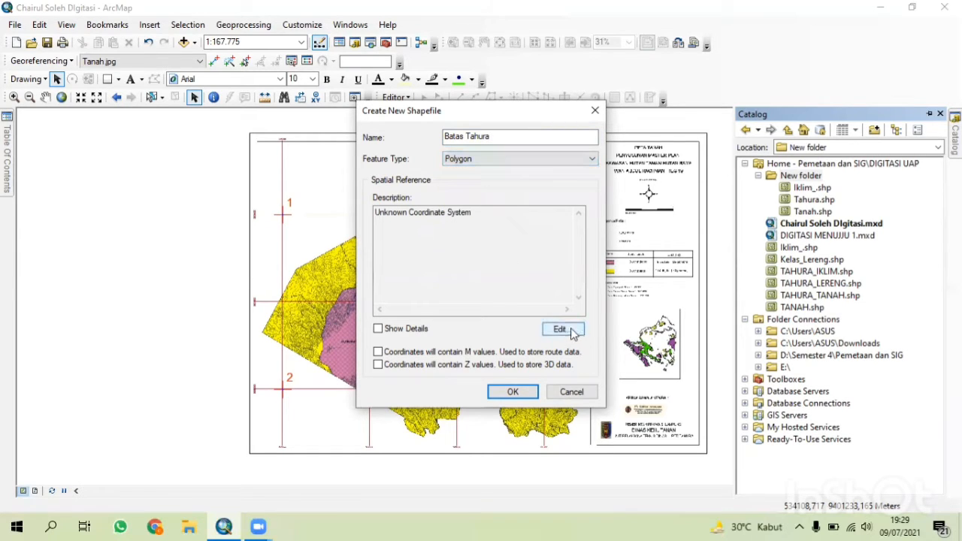
# Set the new shapefile's coordinate system to WGS 1984 UTM Zone 48S and create it.
pyautogui.click(563, 330)
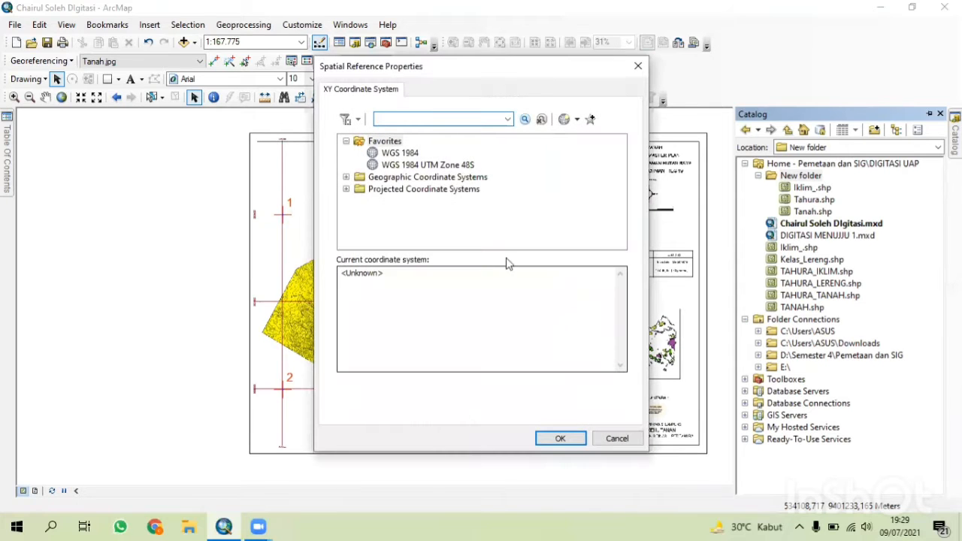
pyautogui.click(442, 166)
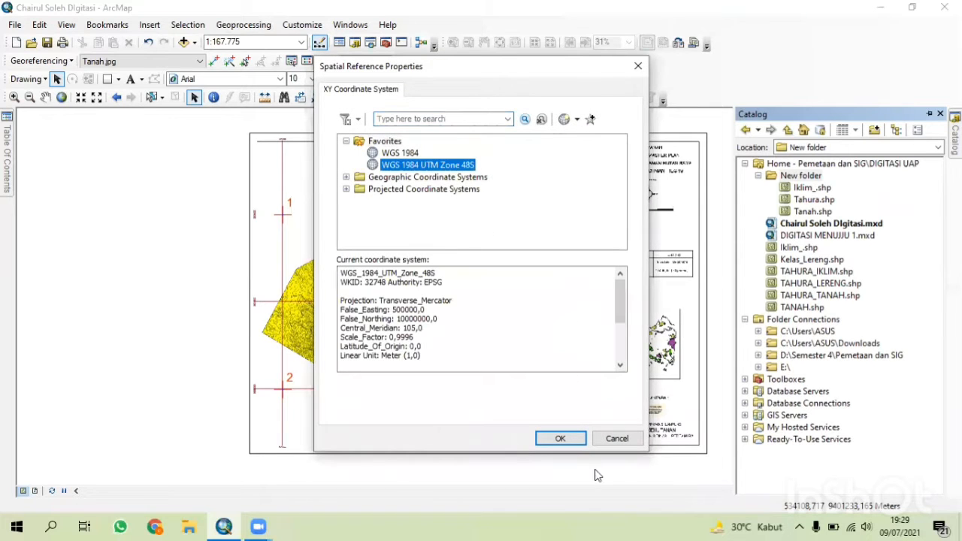
pyautogui.click(563, 437)
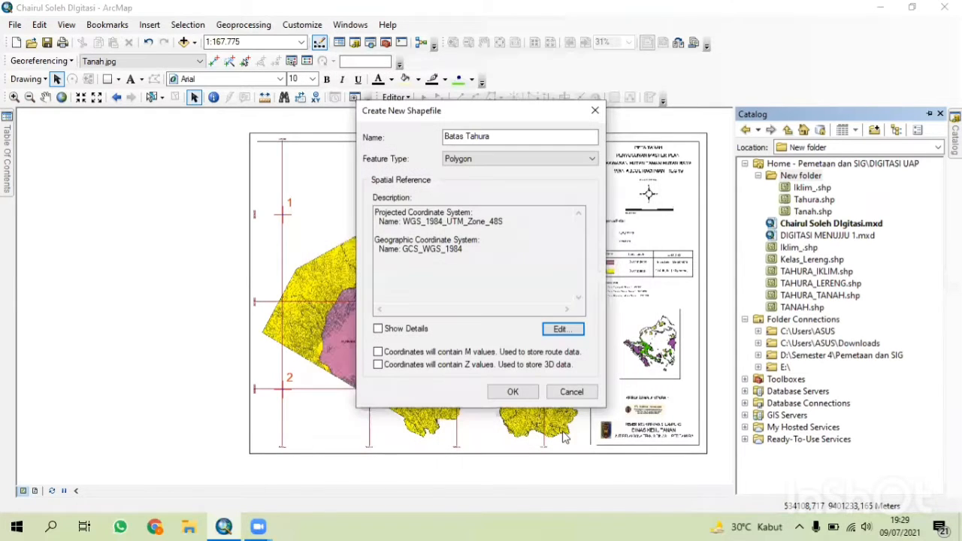
pyautogui.click(513, 392)
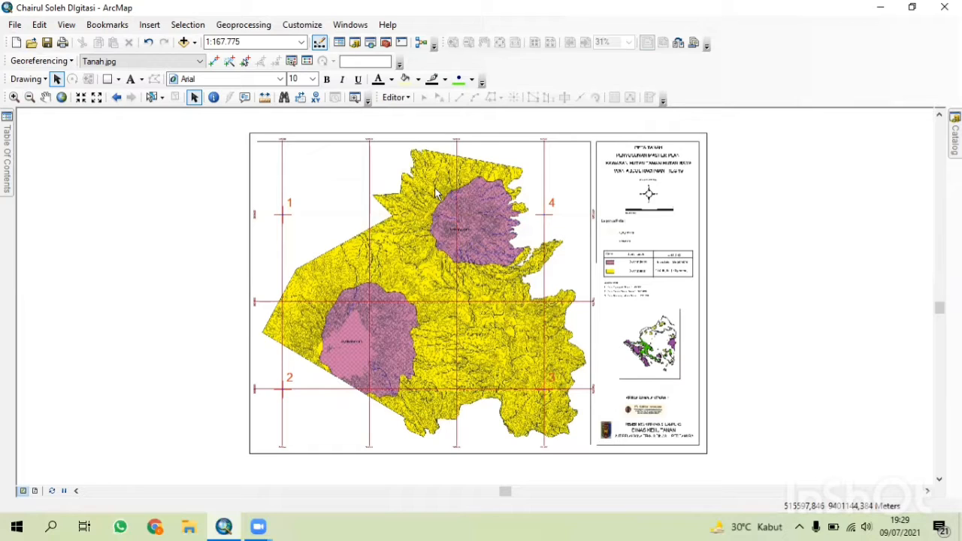
# Start an editing session on the Batas Tahura layer.
pyautogui.click(357, 45)
pyautogui.click(395, 98)
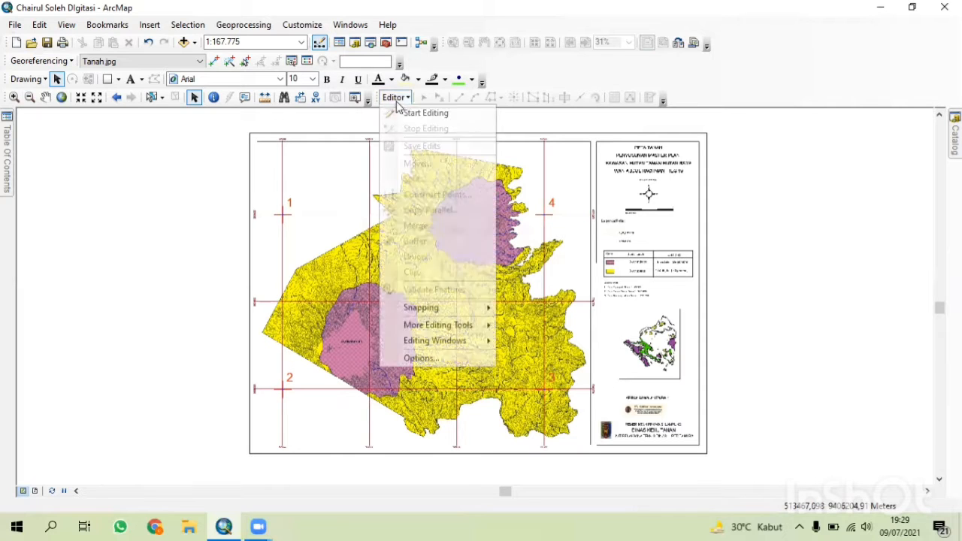
pyautogui.click(421, 111)
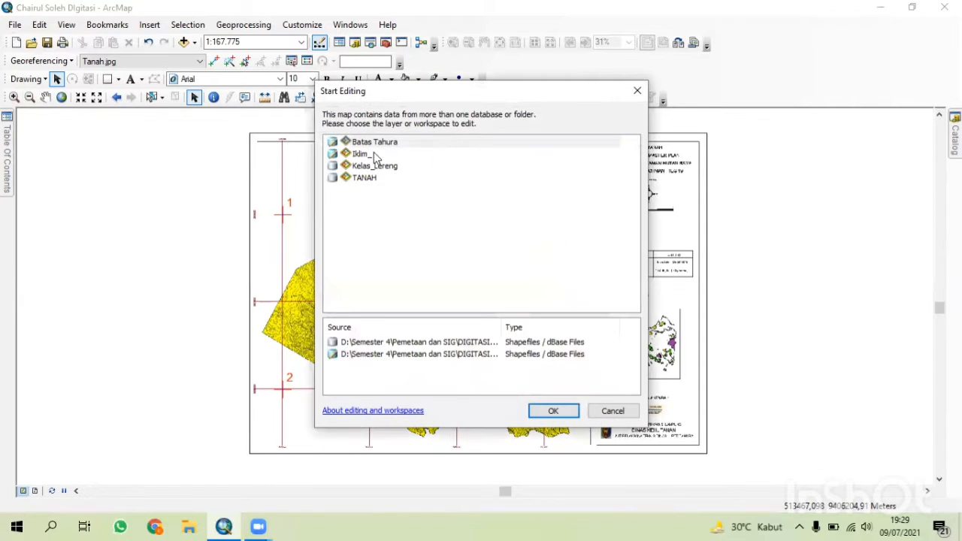
pyautogui.click(373, 142)
pyautogui.click(553, 411)
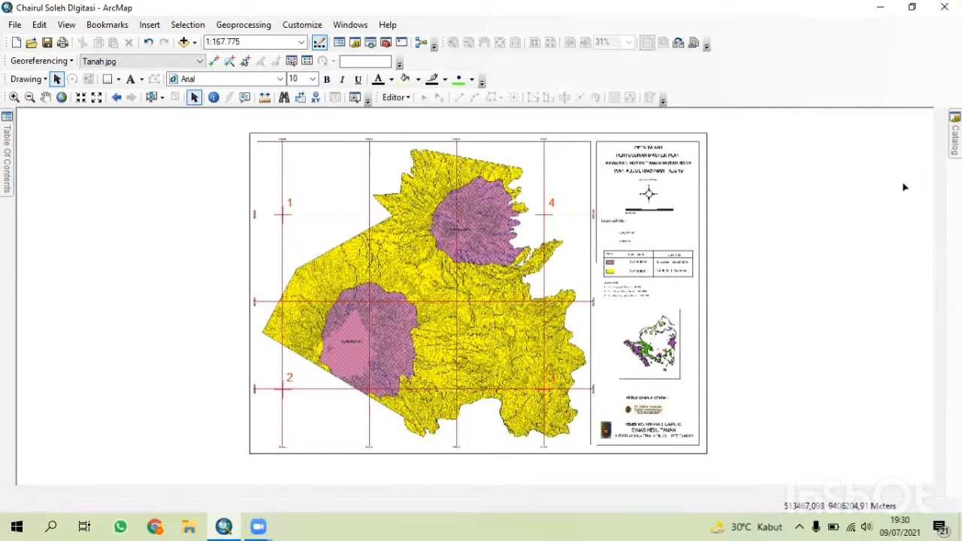
# Open the Create Features window, close the Catalog, and pick the Batas Tahura feature template.
pyautogui.click(955, 133)
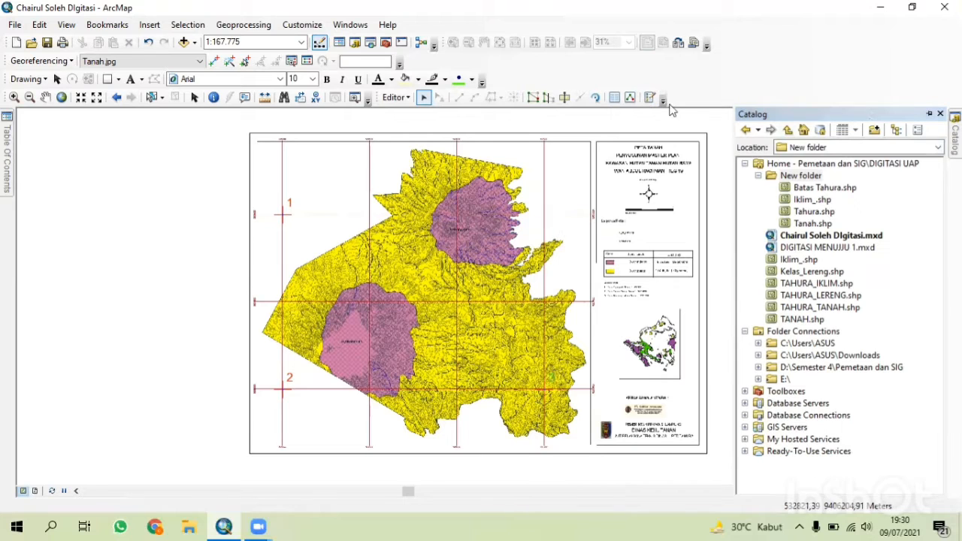
pyautogui.click(929, 114)
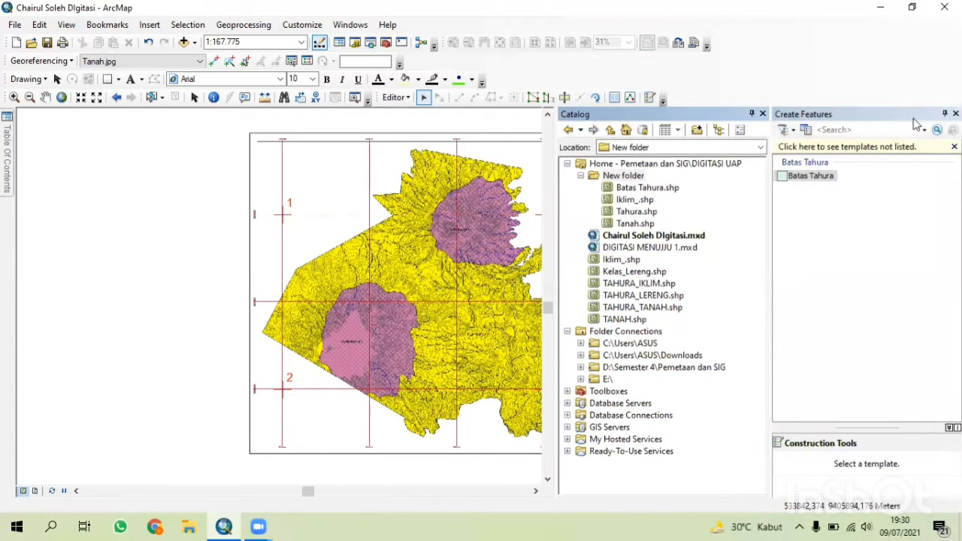
pyautogui.click(763, 114)
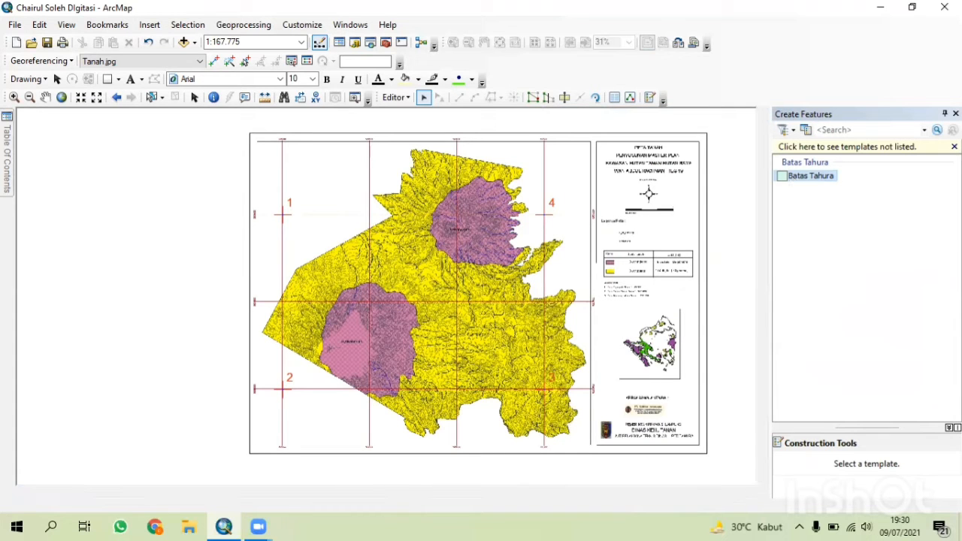
pyautogui.click(795, 179)
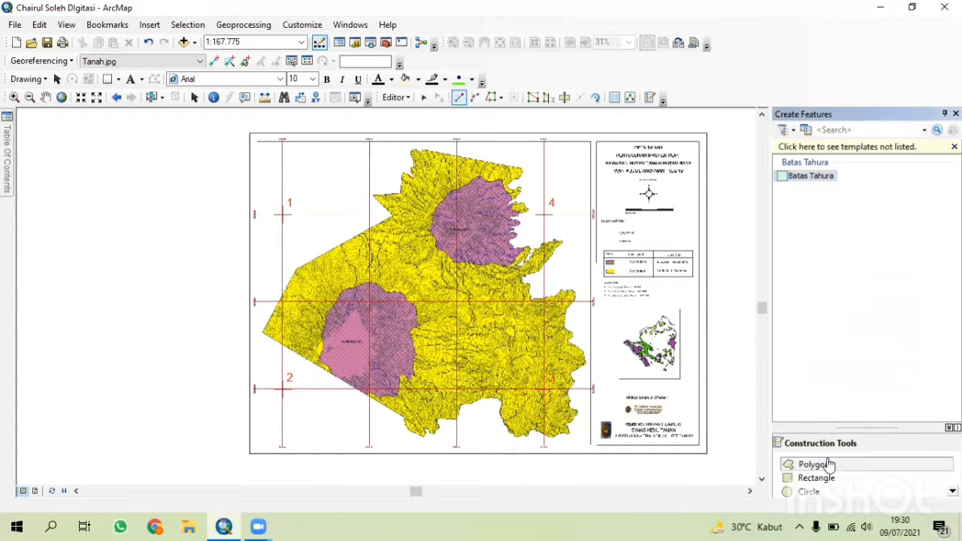
# Zoom into the map's western corner and begin digitizing the Tahura boundary polygon by placing vertices along its outer edge.
pyautogui.scroll(2, 420, 283)
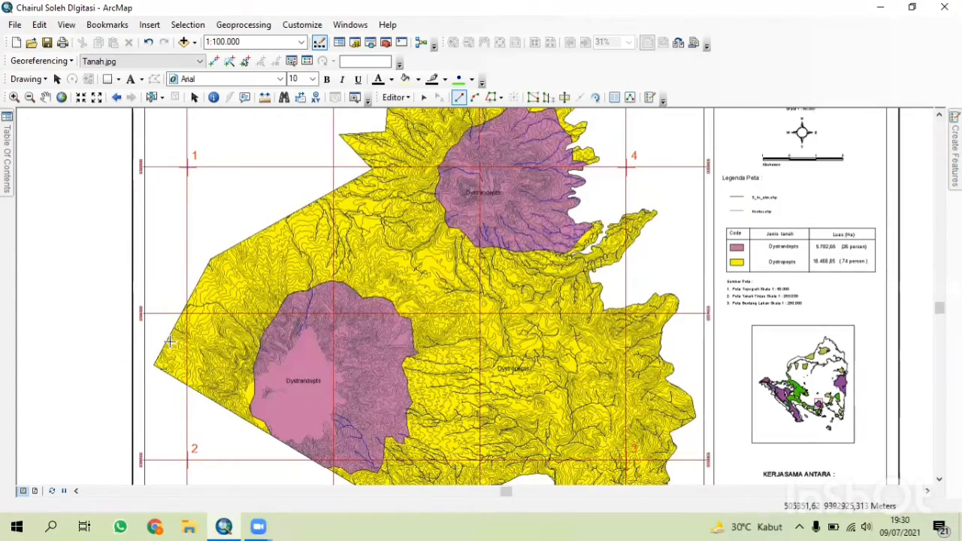
pyautogui.scroll(2, 125, 389)
pyautogui.scroll(2, 143, 378)
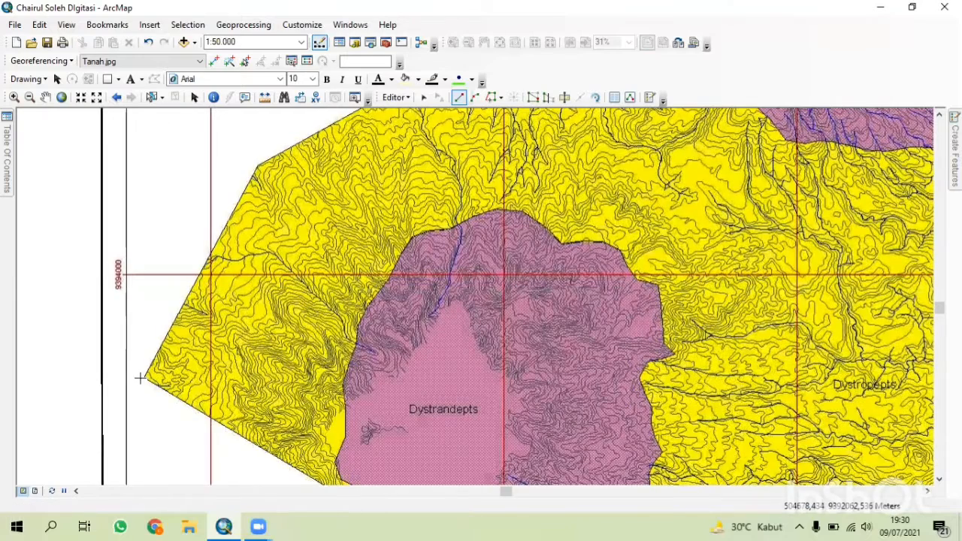
pyautogui.click(143, 377)
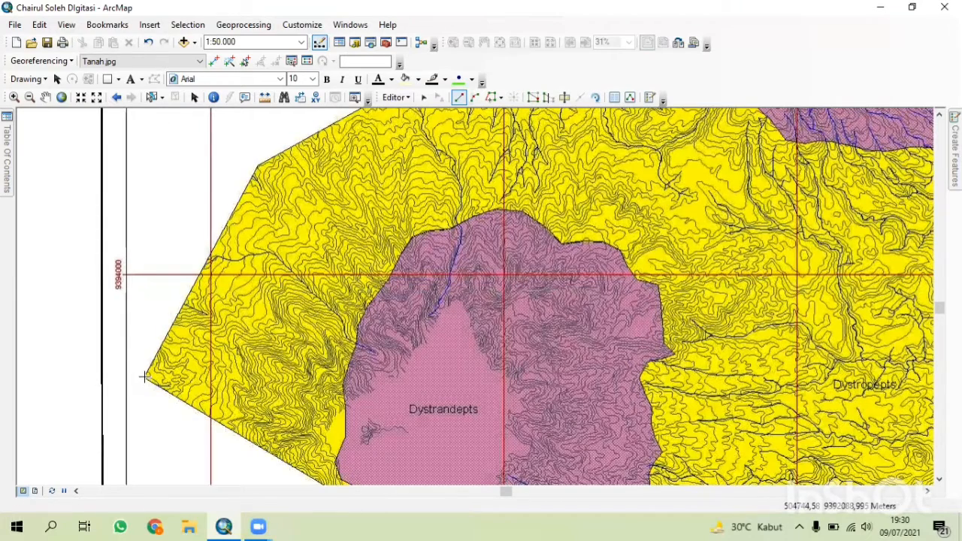
pyautogui.click(228, 222)
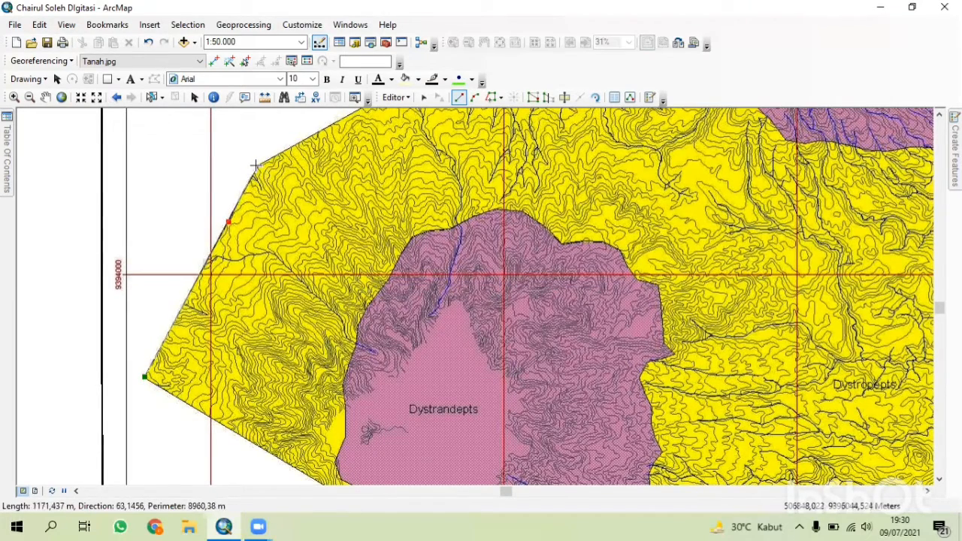
pyautogui.click(256, 166)
pyautogui.click(317, 133)
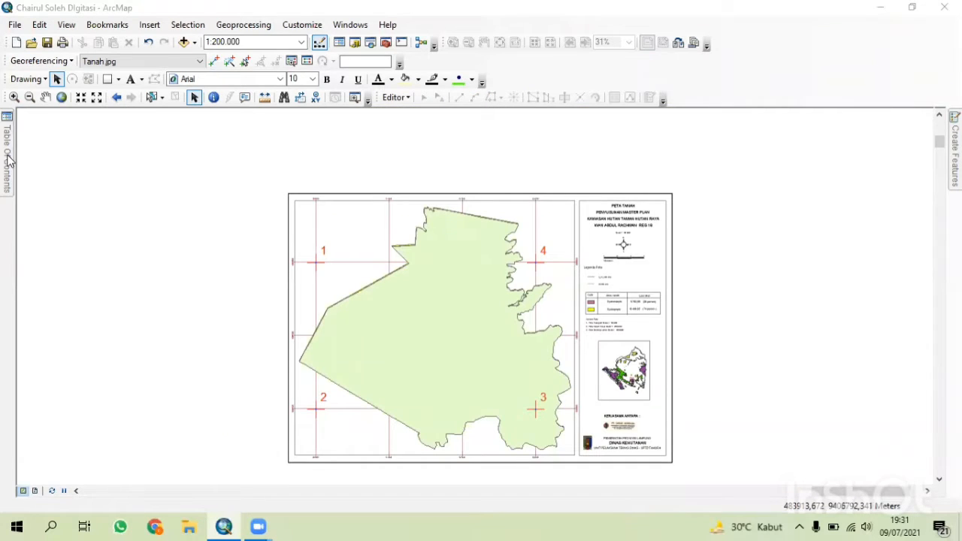
# Export the TAHURA_TANAH layer's features as a shapefile named Tanah in the New folder, replacing the existing file.
pyautogui.moveTo(7, 158)
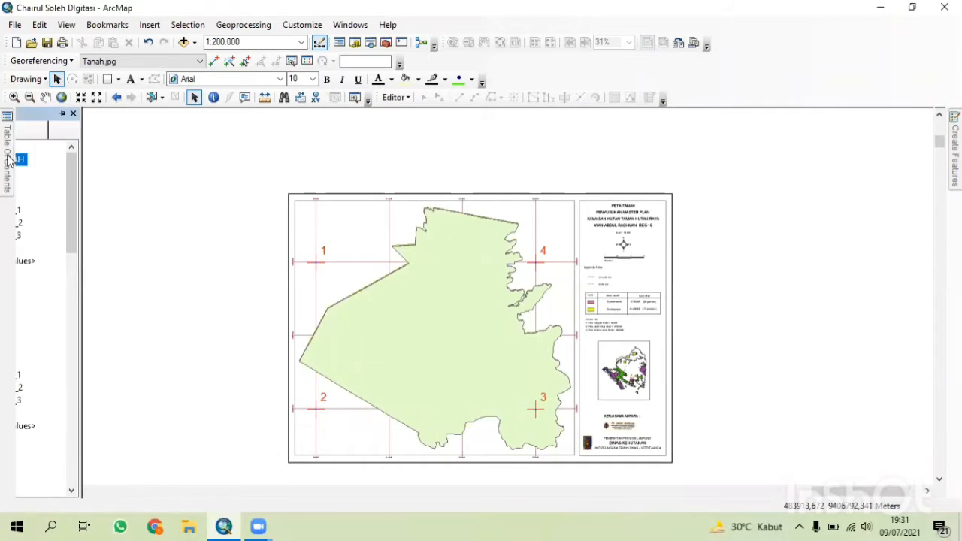
pyautogui.rightClick(75, 165)
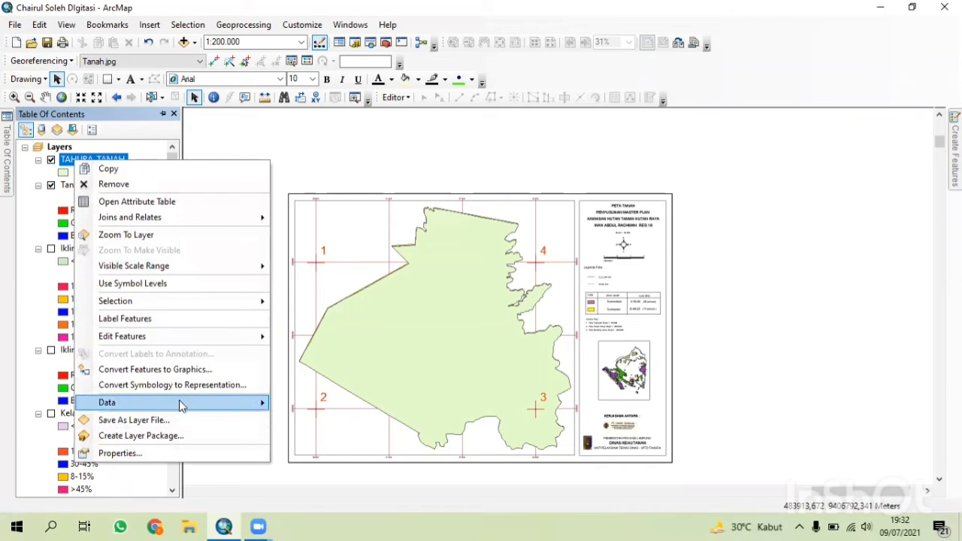
pyautogui.moveTo(180, 404)
pyautogui.click(328, 421)
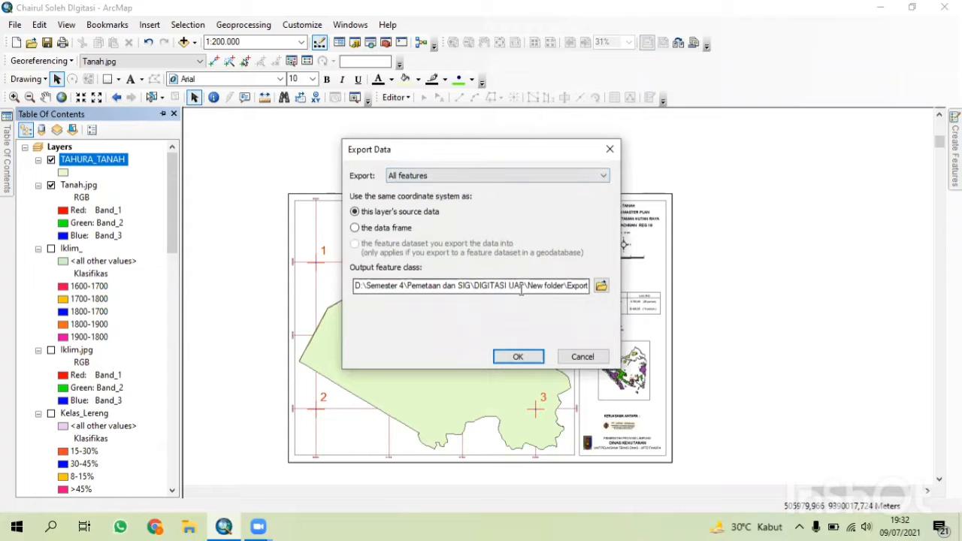
pyautogui.click(601, 285)
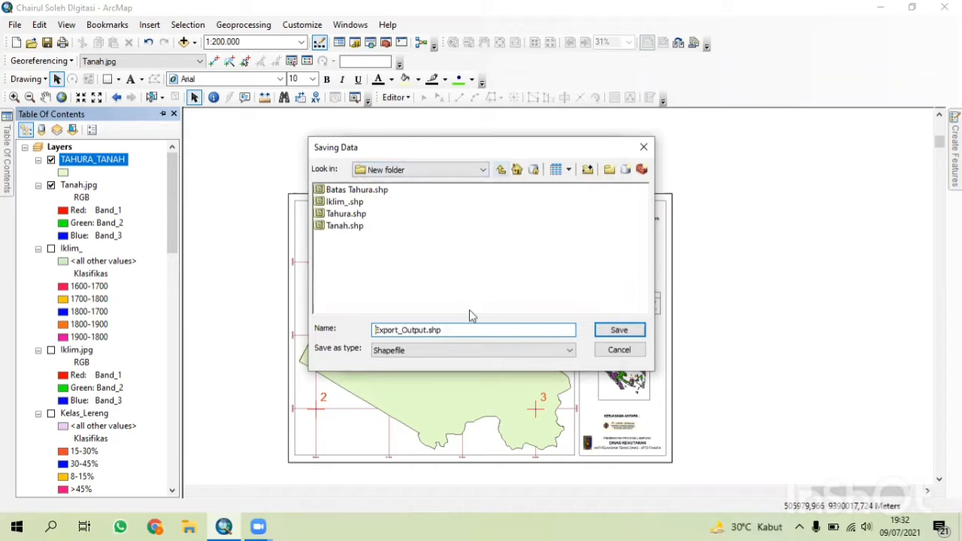
pyautogui.moveTo(458, 334); pyautogui.dragTo(359, 325)
pyautogui.press('BackSpace')
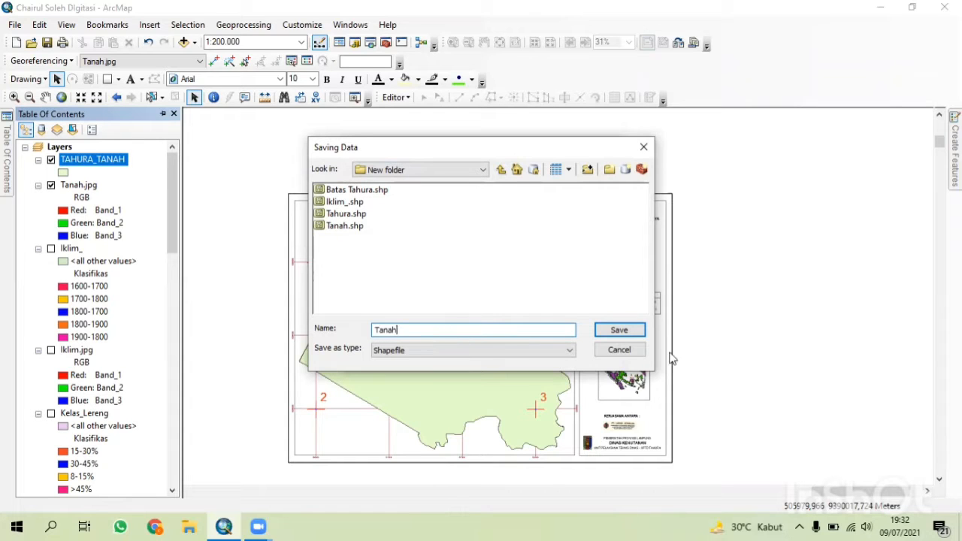
pyautogui.click(619, 330)
pyautogui.click(540, 306)
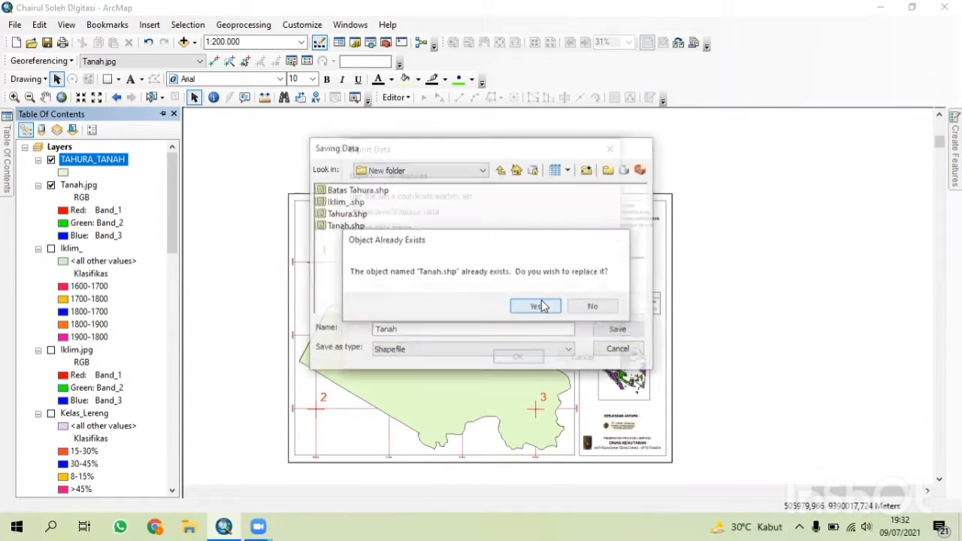
pyautogui.click(516, 357)
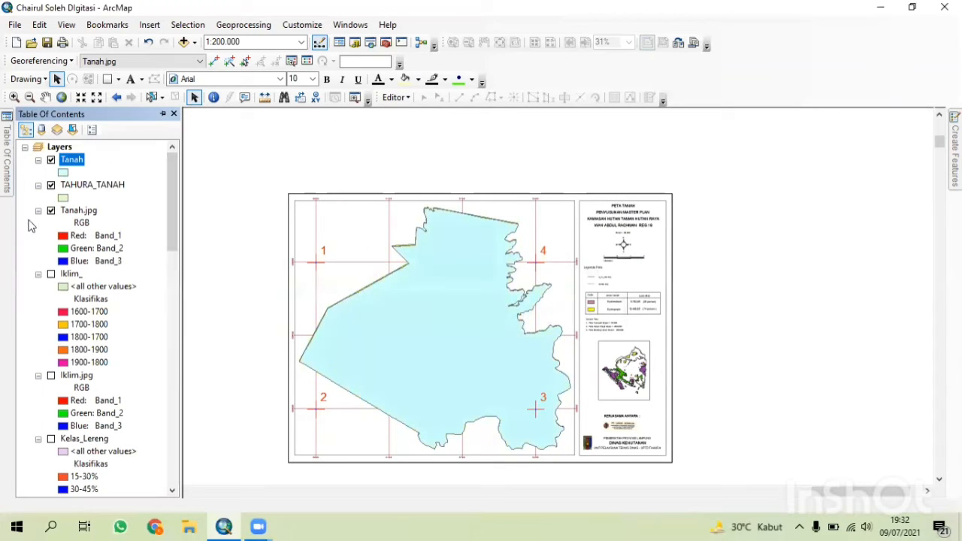
# Remove the TAHURA_TANAH layer from the map.
pyautogui.click(86, 185)
pyautogui.rightClick(87, 184)
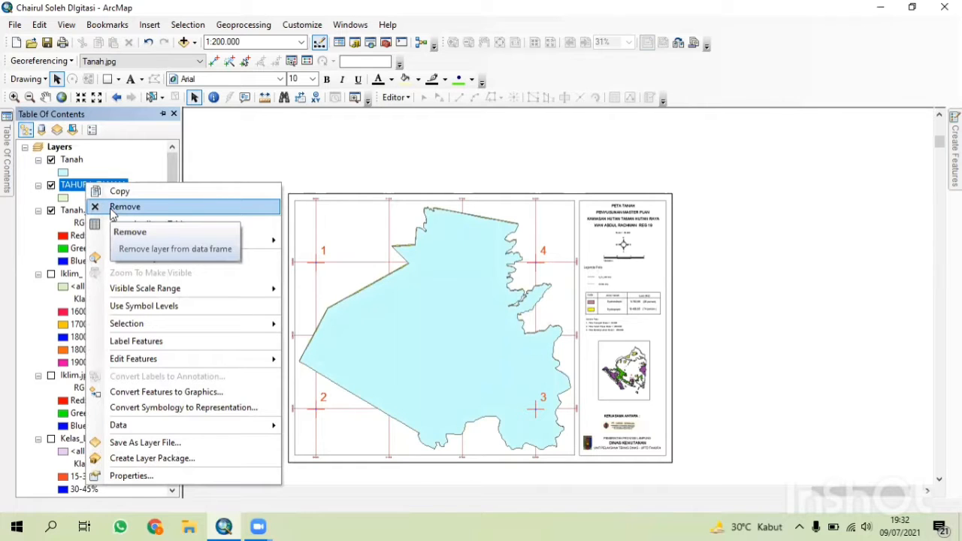
pyautogui.click(112, 211)
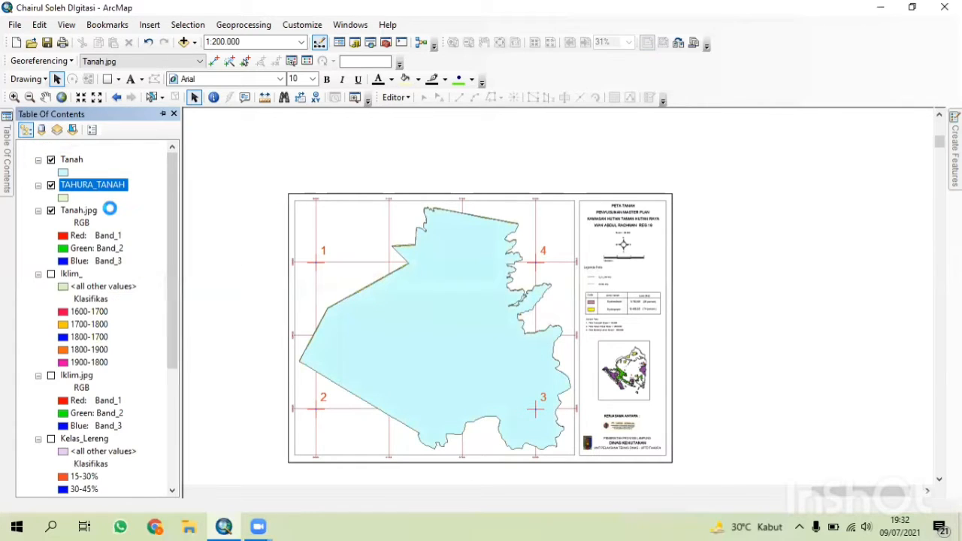
# Symbolize the Tanah layer as hollow with a red outline of width 1.
pyautogui.click(70, 160)
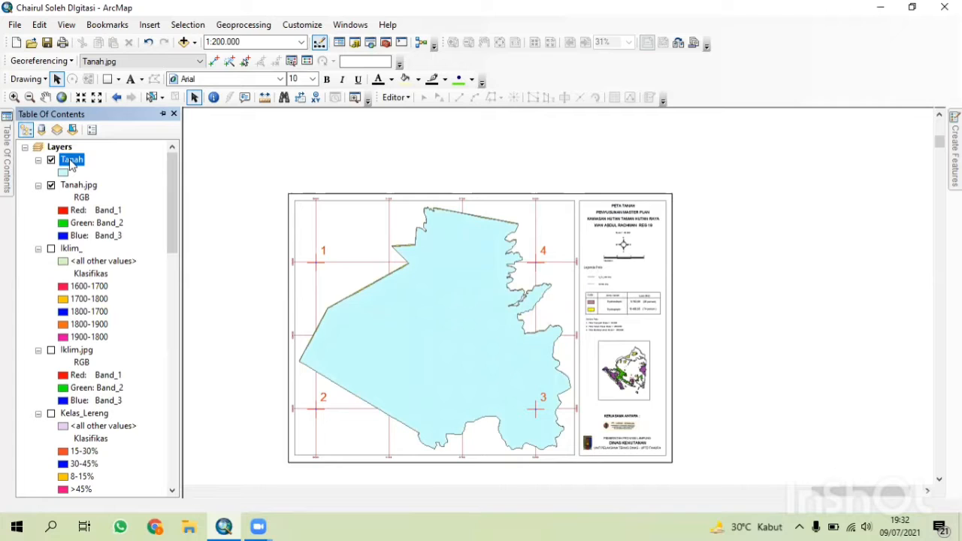
pyautogui.click(63, 173)
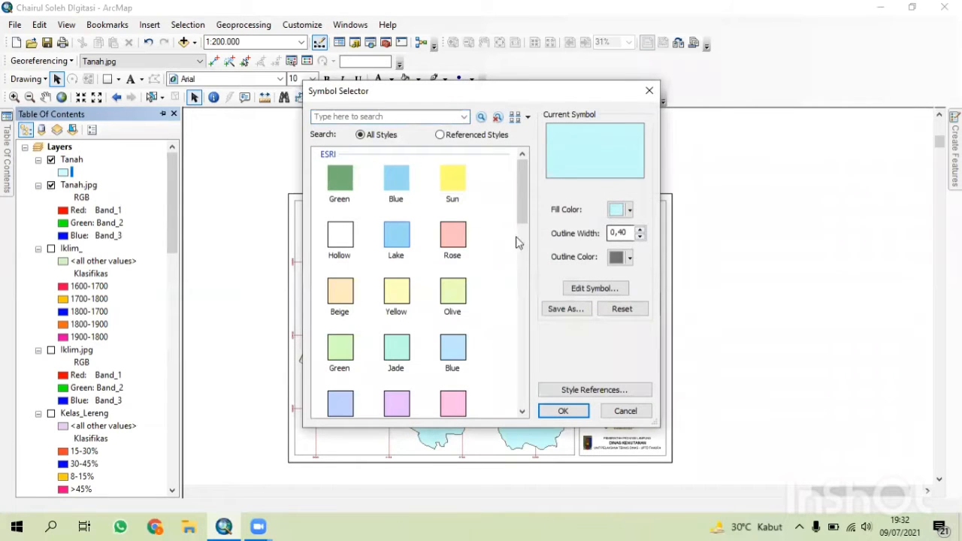
pyautogui.click(353, 242)
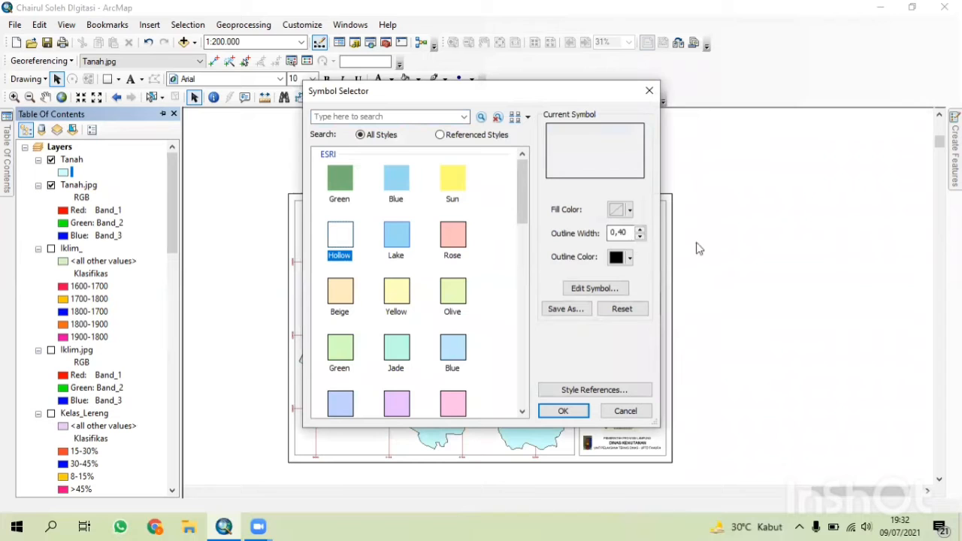
pyautogui.click(640, 230)
pyautogui.click(628, 257)
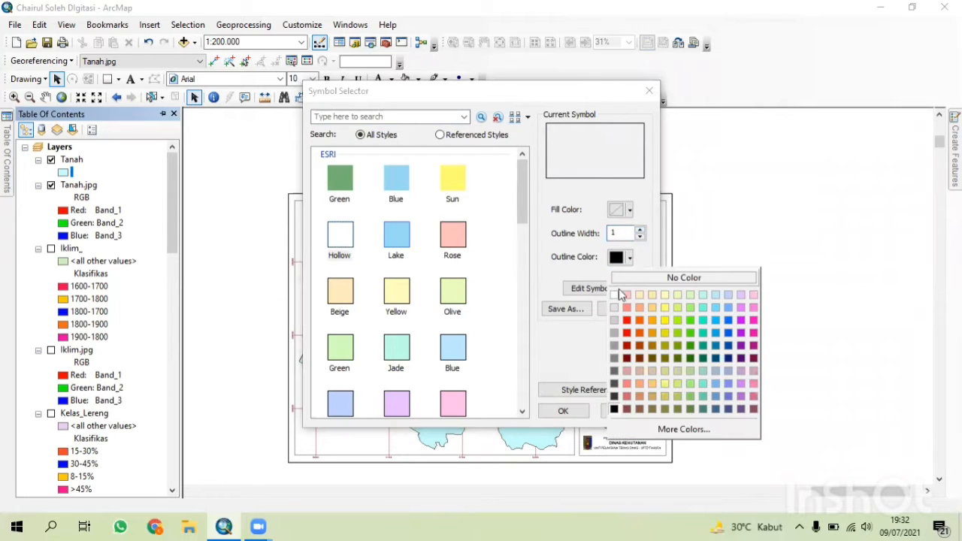
pyautogui.click(626, 320)
pyautogui.click(579, 408)
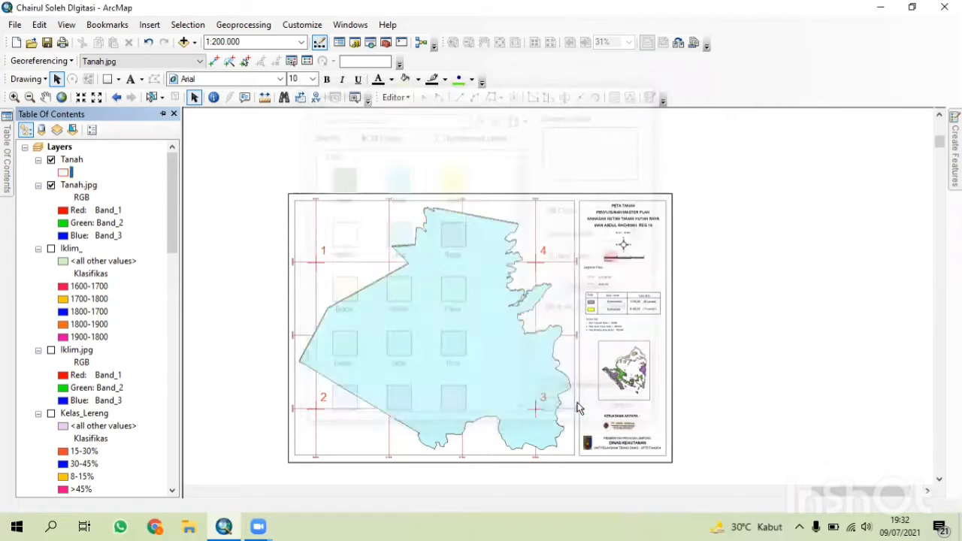
pyautogui.scroll(2, 428, 346)
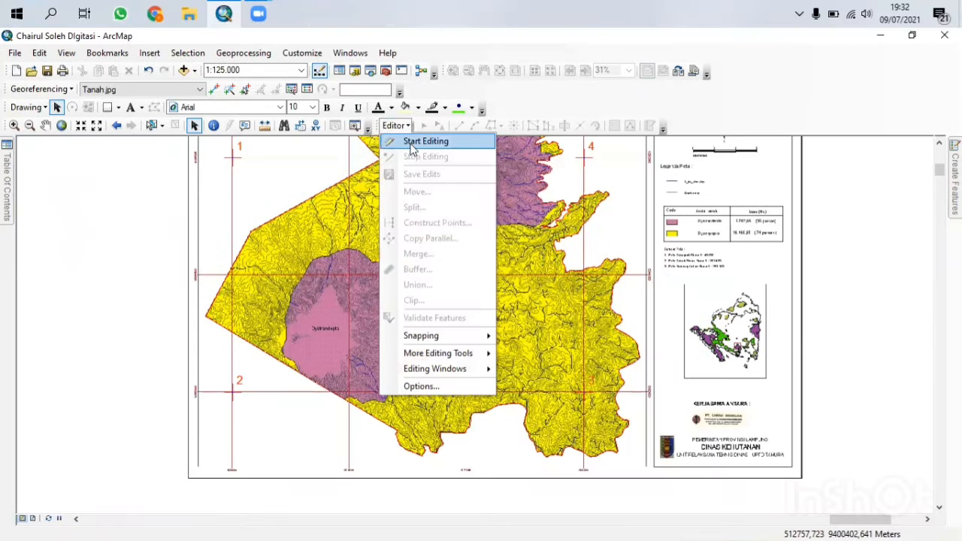
pyautogui.click(425, 142)
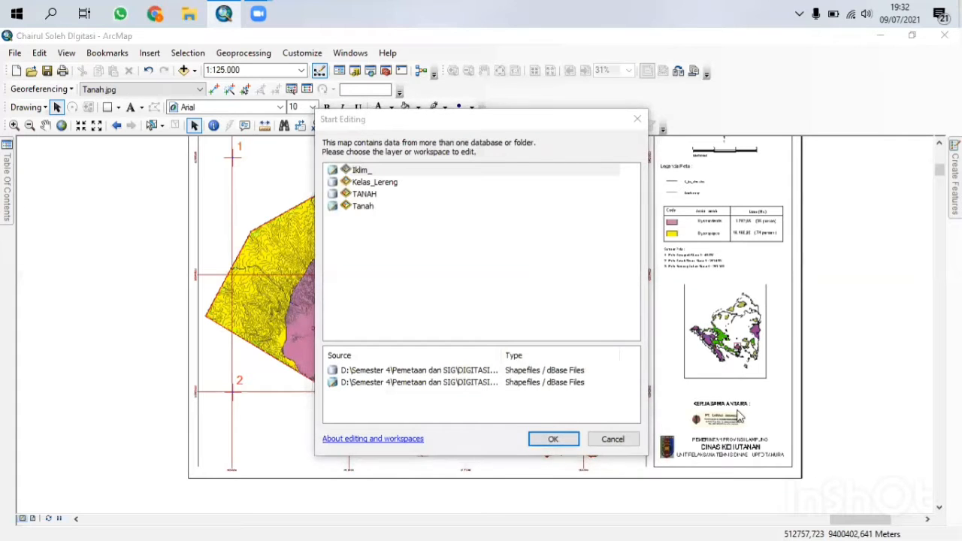
pyautogui.click(612, 439)
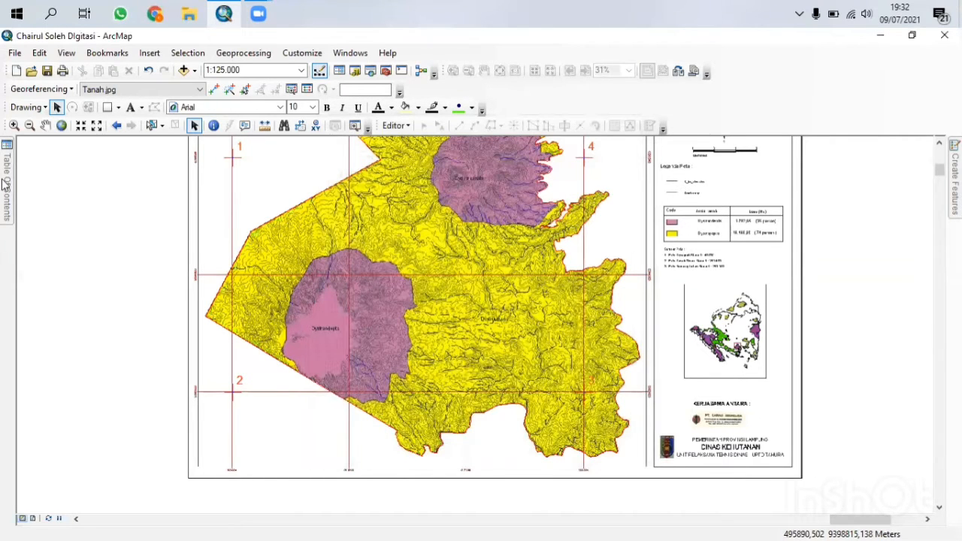
# Start an editing session for the Tanah layer.
pyautogui.moveTo(6, 184)
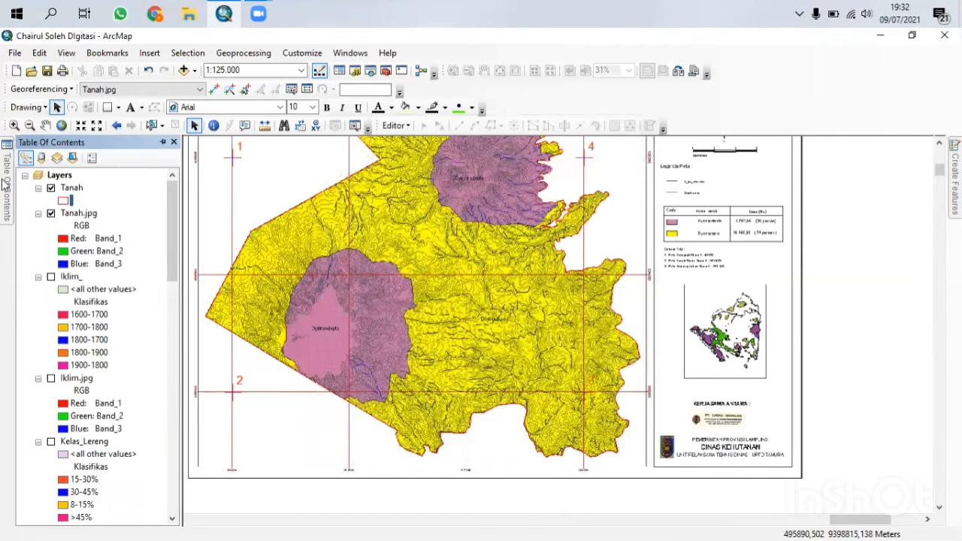
pyautogui.click(396, 125)
pyautogui.click(419, 140)
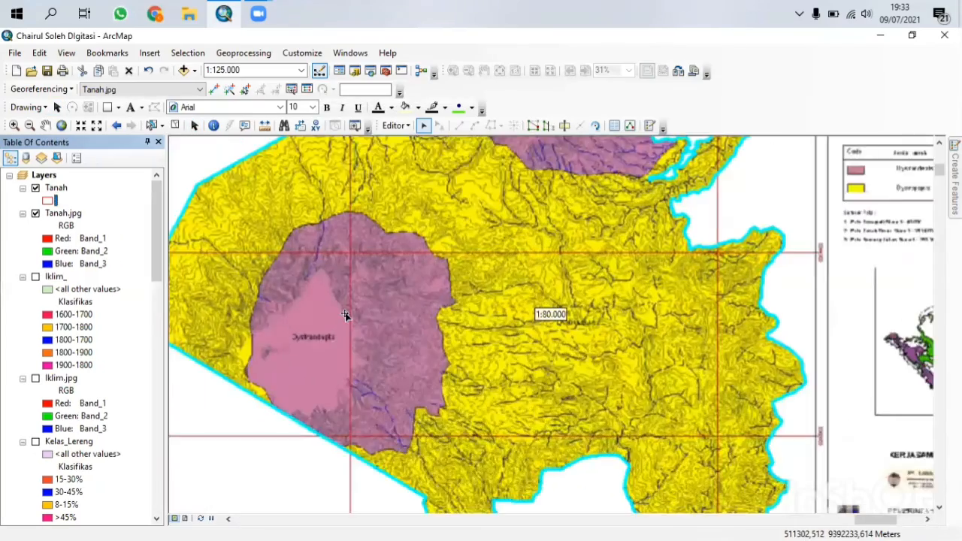
# Split the Tanah boundary polygon along the soil-type boundaries with the Cut Polygons tool.
pyautogui.scroll(-2, 345, 315)
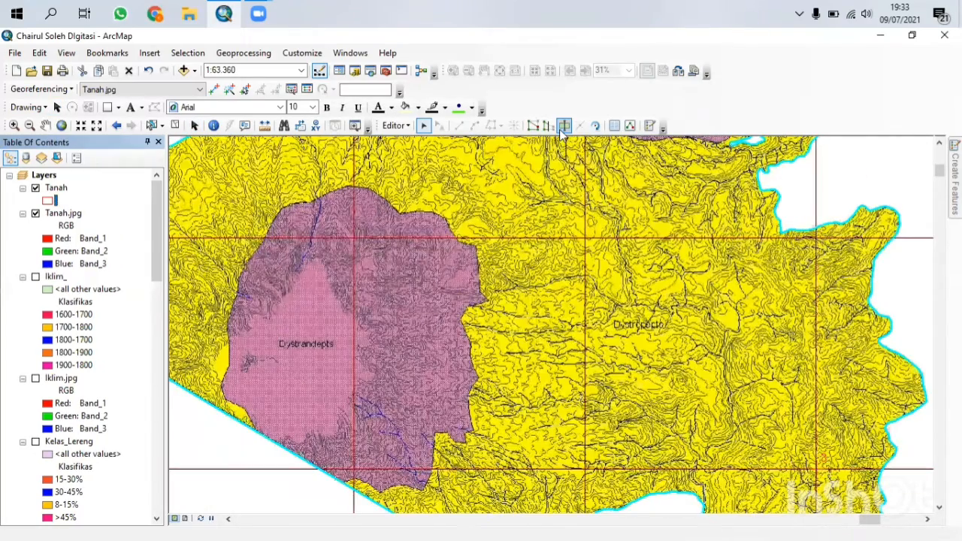
pyautogui.click(564, 126)
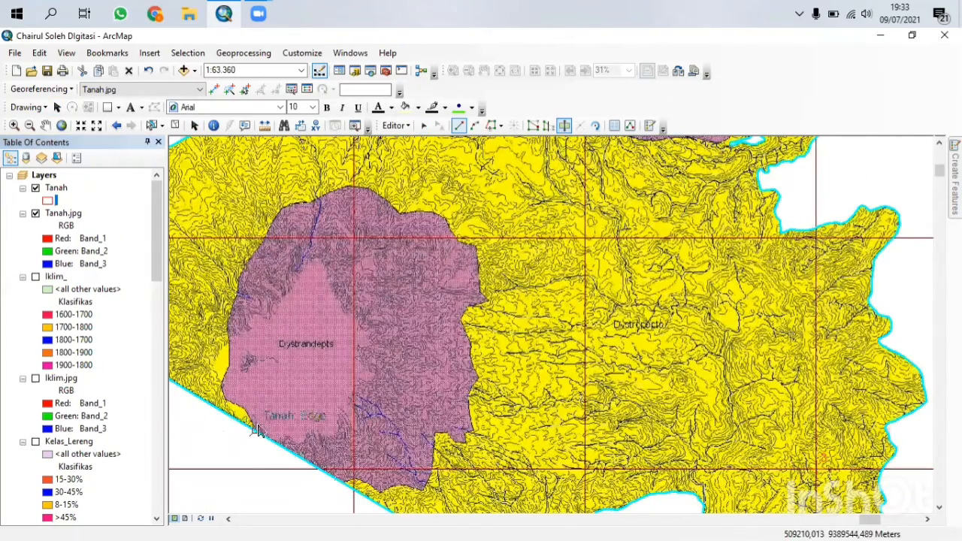
pyautogui.scroll(-2, 254, 433)
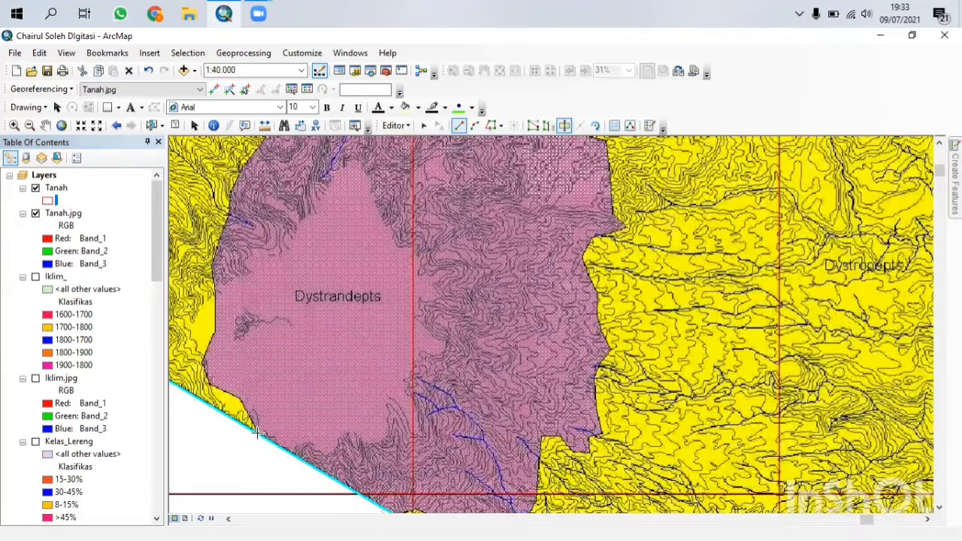
pyautogui.click(257, 434)
pyautogui.scroll(2, 353, 424)
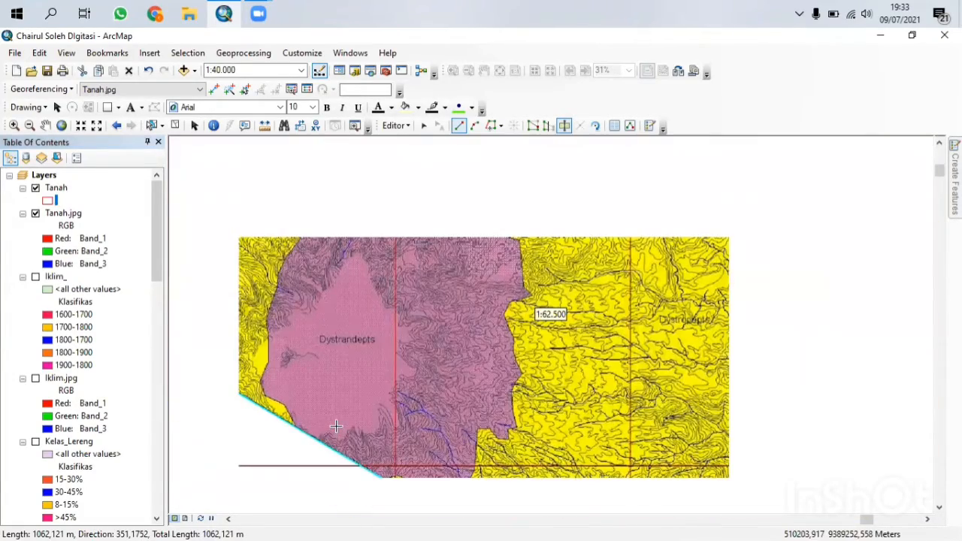
pyautogui.press('Down')
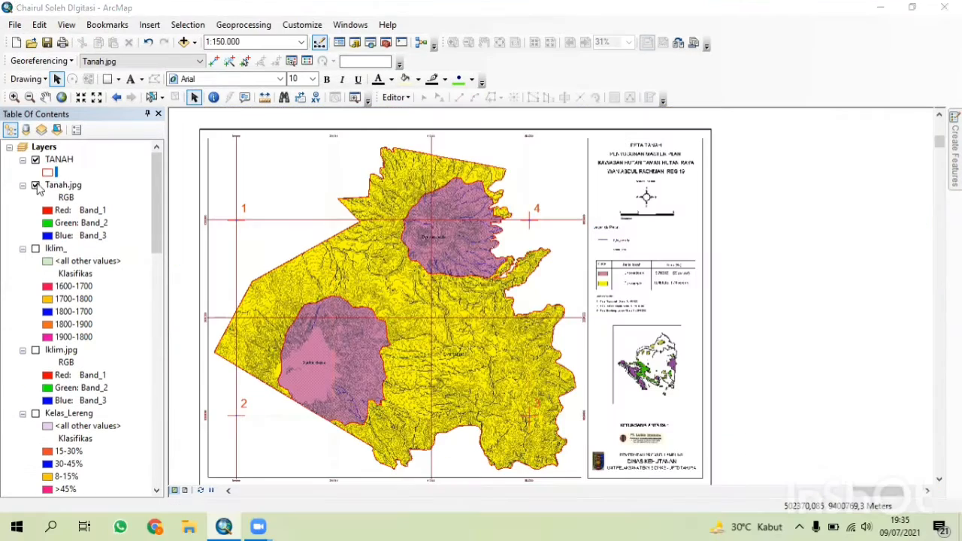
pyautogui.click(35, 185)
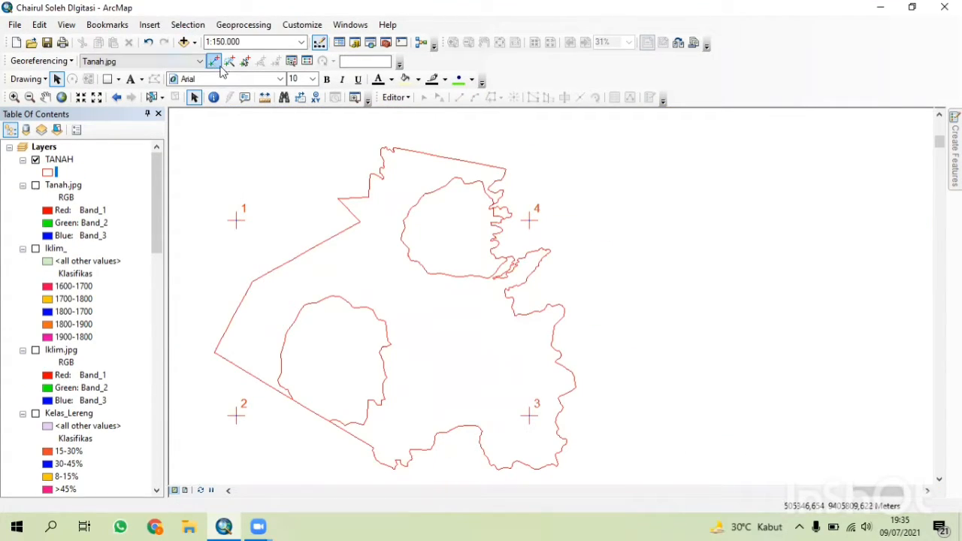
# Open the georeferencing link table and uncheck all four control point links.
pyautogui.click(306, 61)
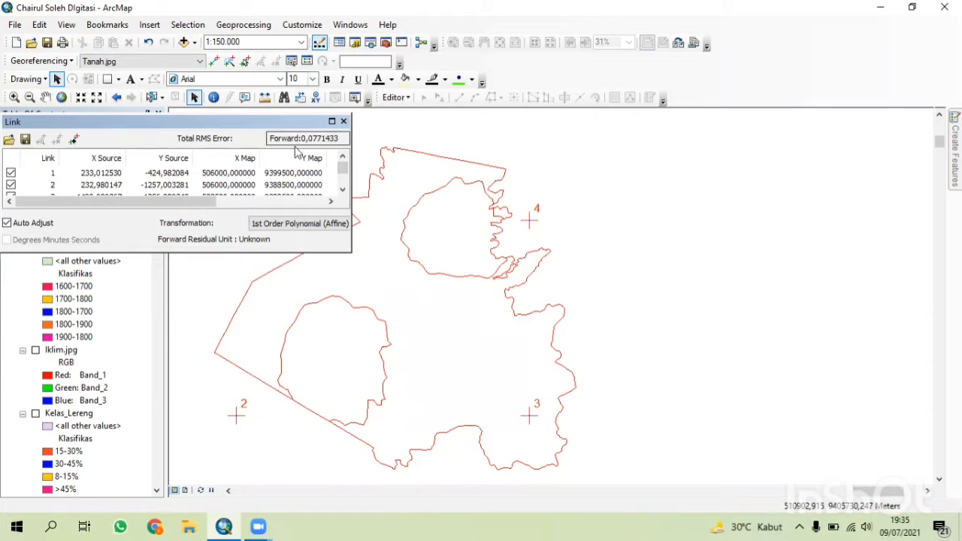
pyautogui.click(11, 173)
pyautogui.scroll(-1, 11, 178)
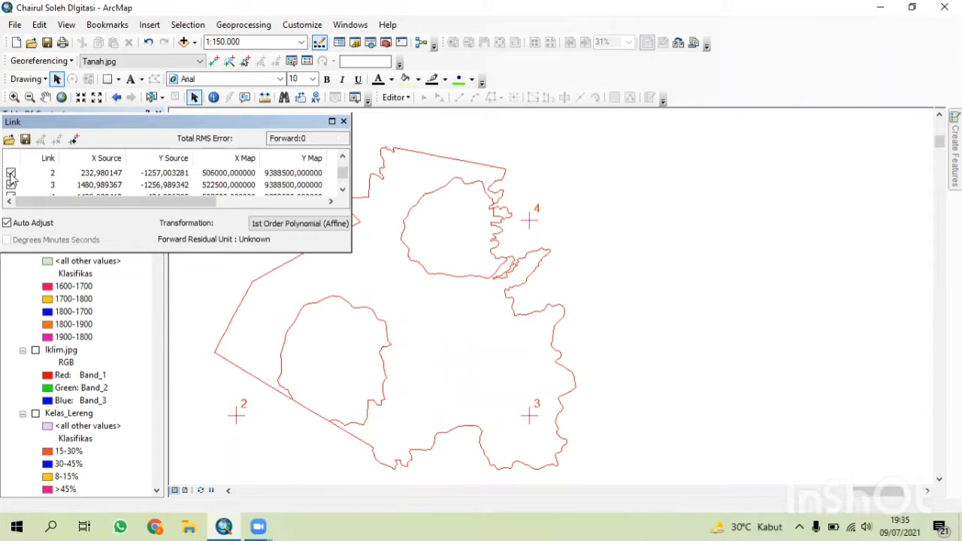
pyautogui.click(11, 173)
pyautogui.click(10, 185)
pyautogui.scroll(-1, 11, 185)
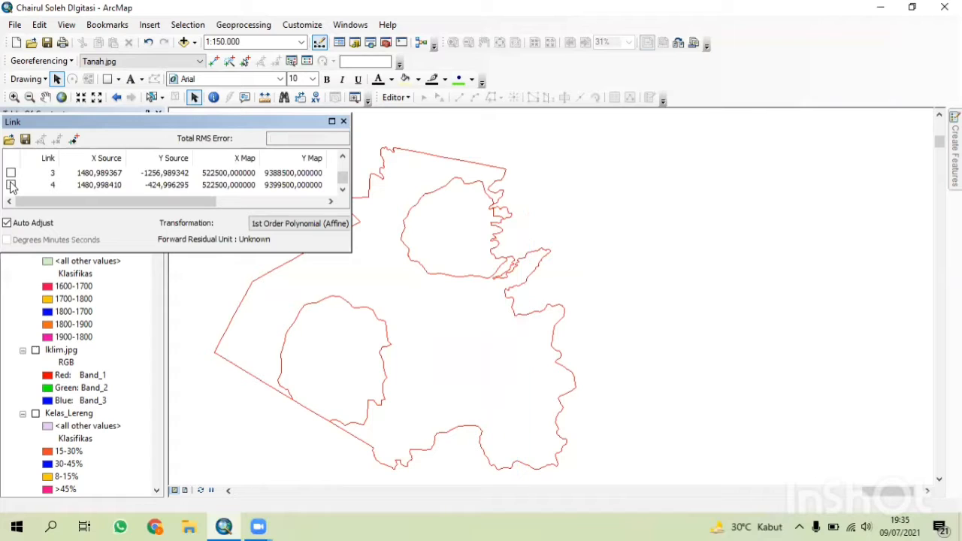
pyautogui.click(343, 121)
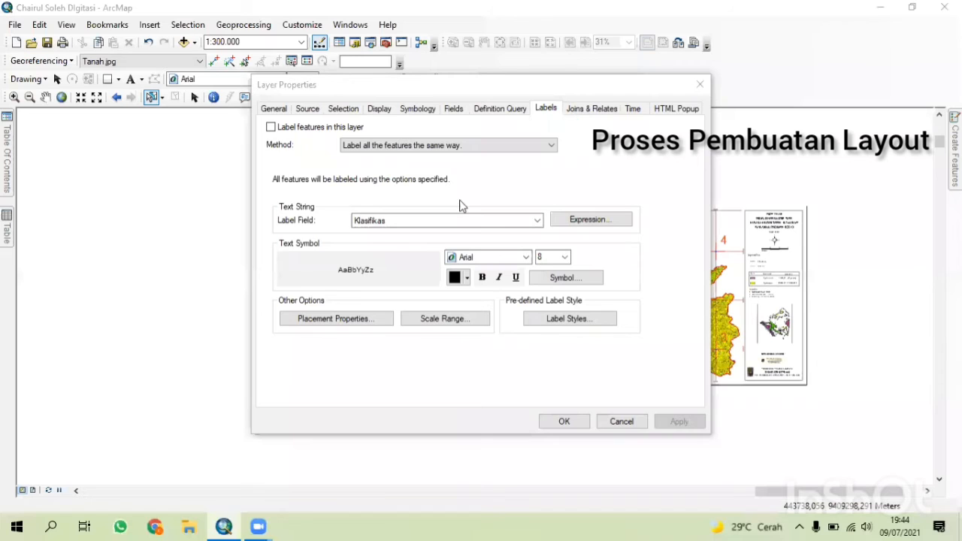
# Symbolize the TANAH layer by unique values of the Klasifikas field, adding all values, and apply.
pyautogui.click(423, 111)
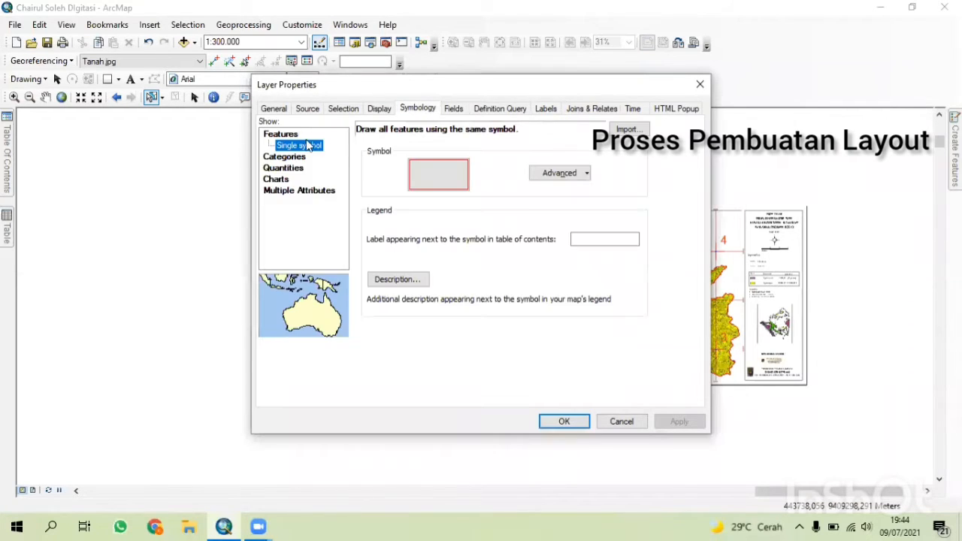
pyautogui.click(293, 159)
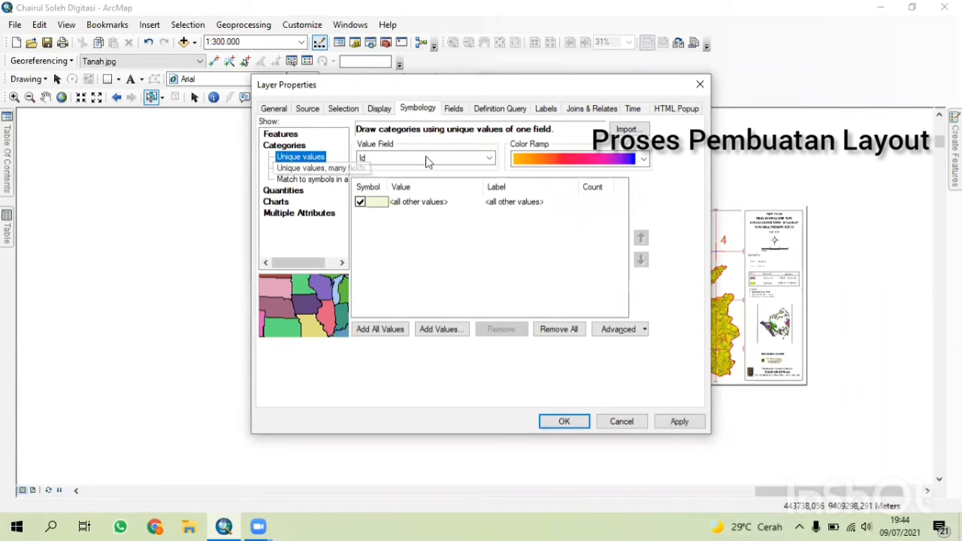
pyautogui.click(393, 158)
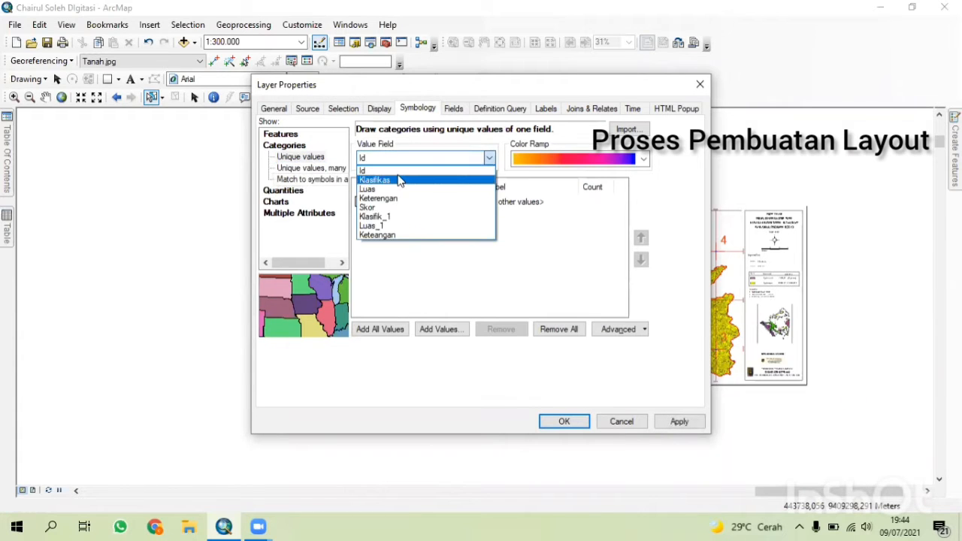
pyautogui.click(402, 168)
pyautogui.click(407, 157)
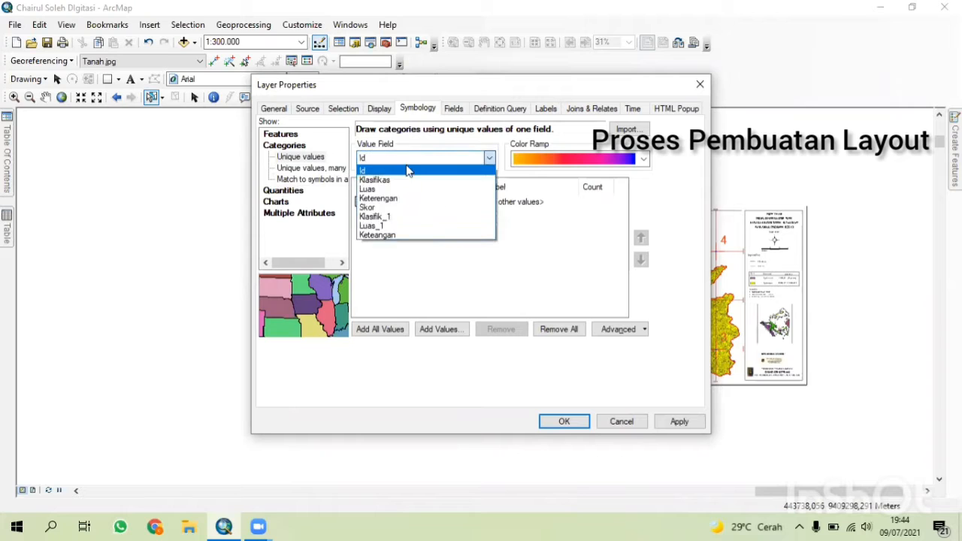
pyautogui.click(376, 181)
pyautogui.click(408, 157)
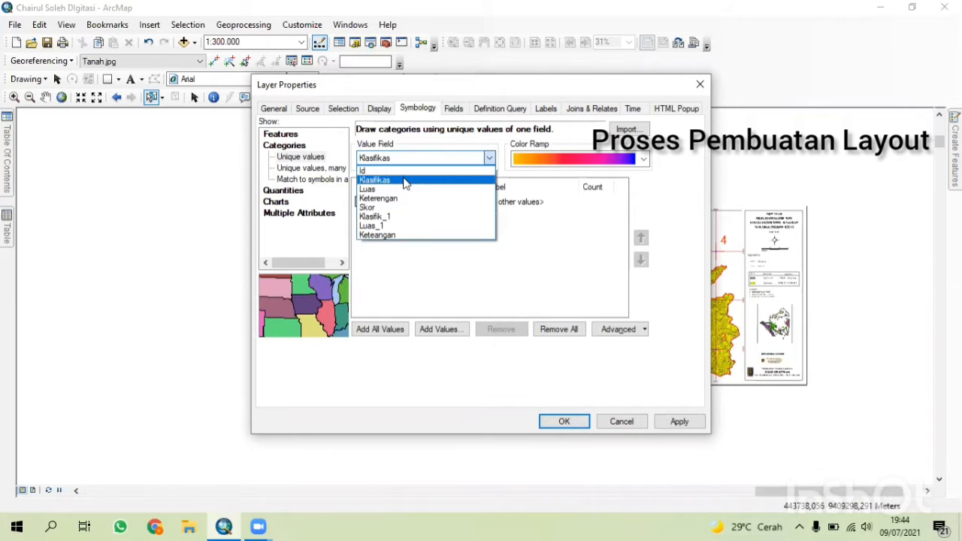
pyautogui.click(402, 180)
pyautogui.click(403, 331)
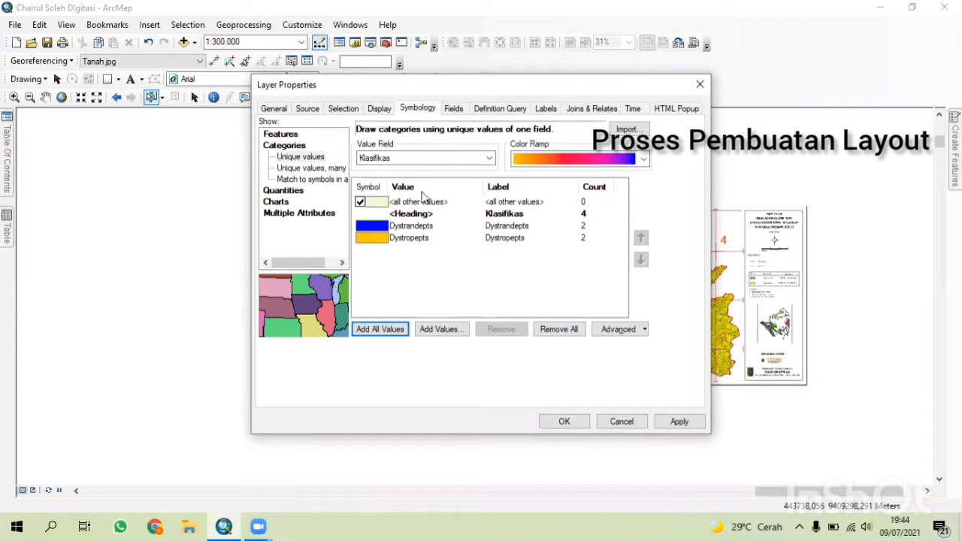
pyautogui.click(679, 422)
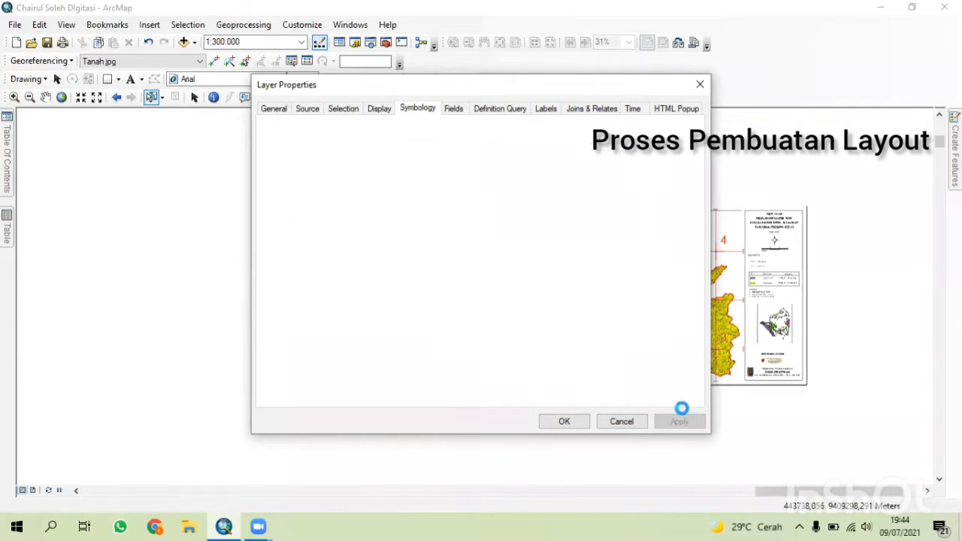
# Set the label field to Klasifikas with Arial size 10 text and close the layer properties.
pyautogui.click(553, 111)
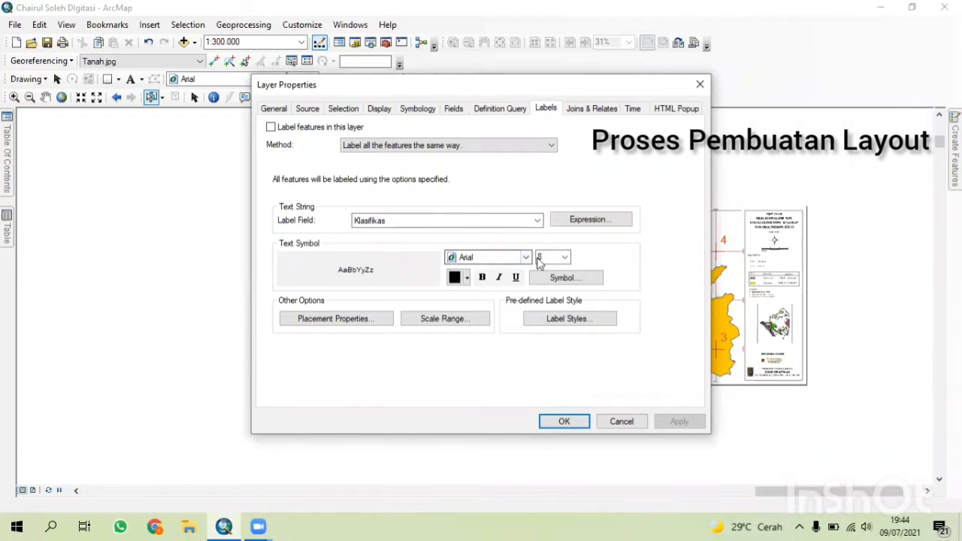
pyautogui.click(411, 221)
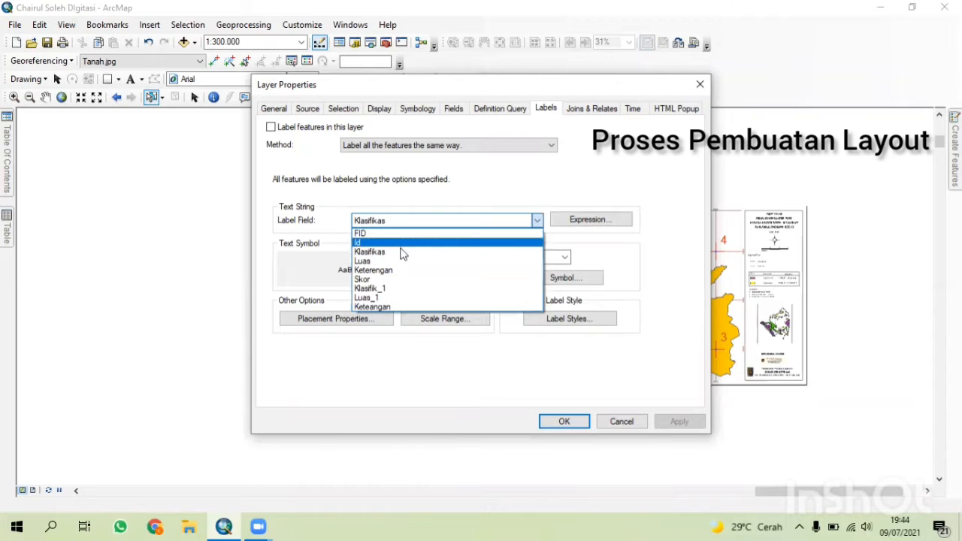
pyautogui.click(610, 272)
pyautogui.click(558, 256)
pyautogui.click(563, 261)
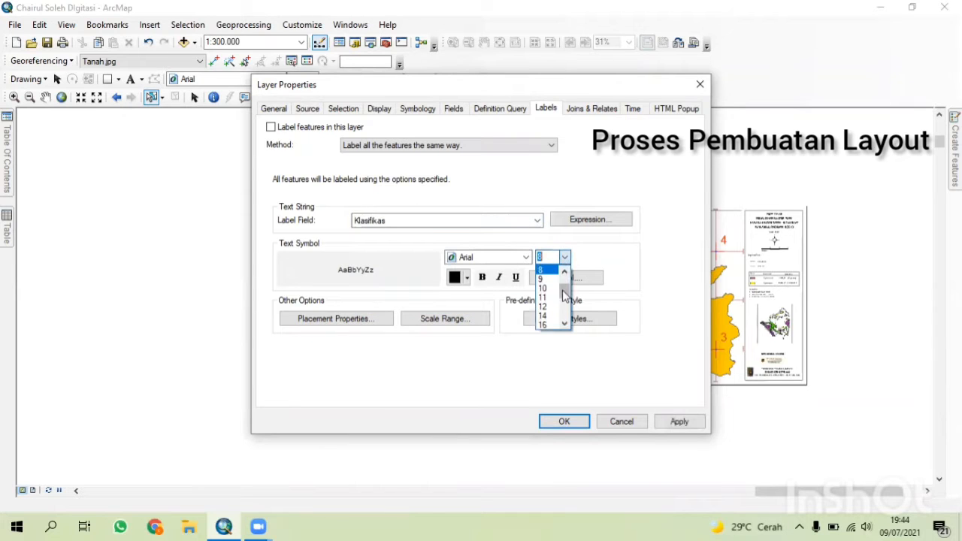
pyautogui.click(550, 293)
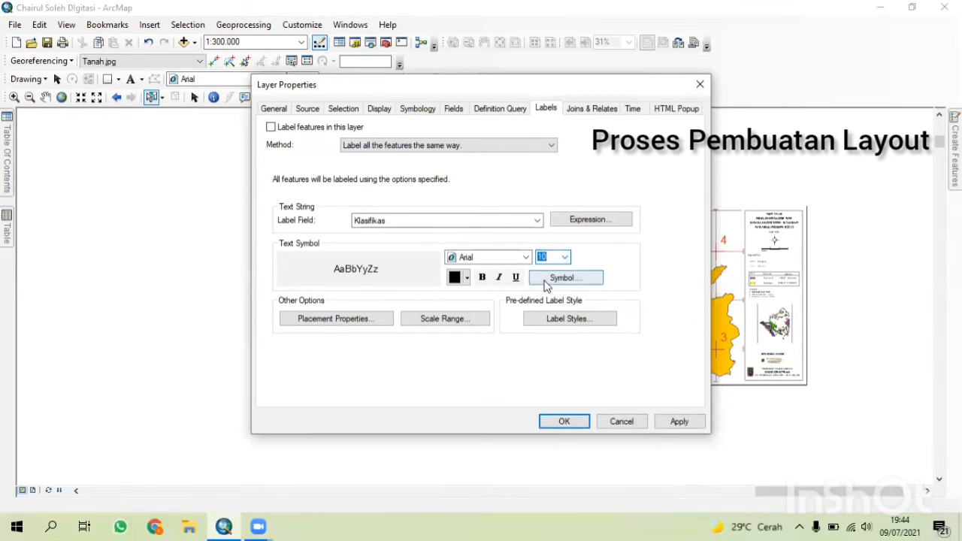
pyautogui.click(564, 422)
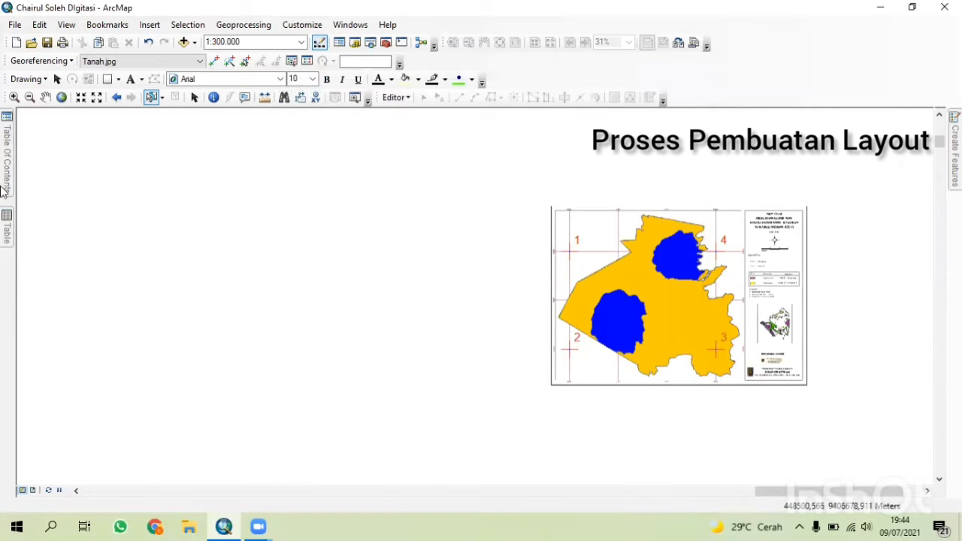
# Turn on feature labels for the TANAH layer.
pyautogui.moveTo(7, 161)
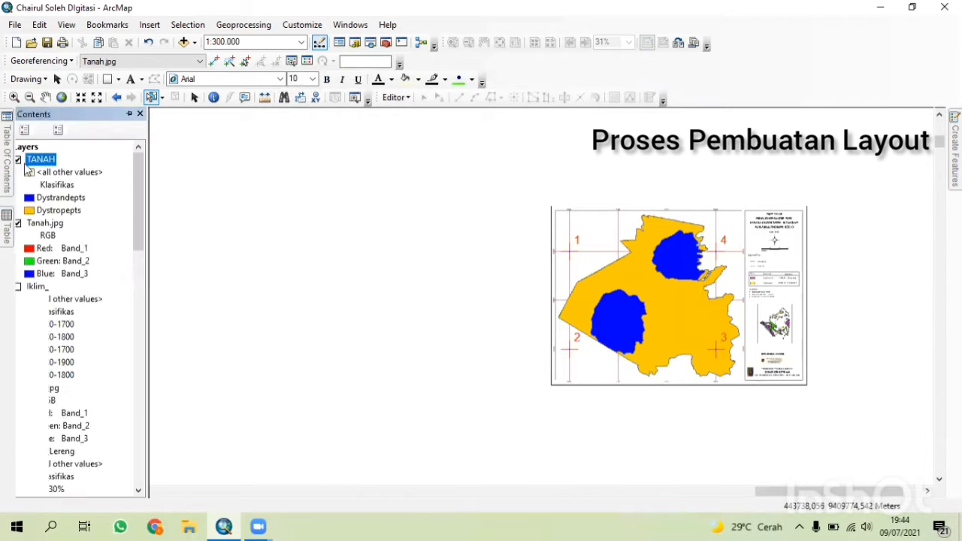
pyautogui.rightClick(85, 167)
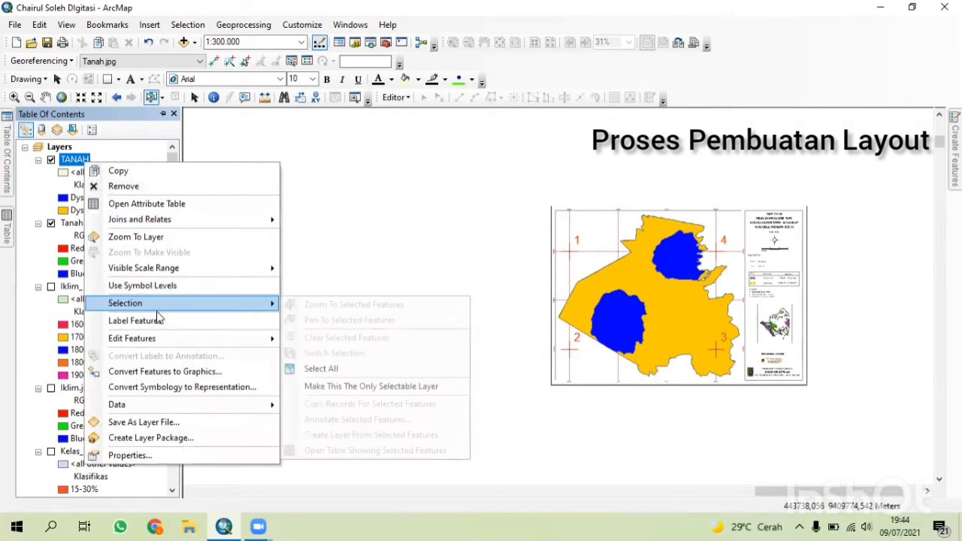
pyautogui.click(160, 316)
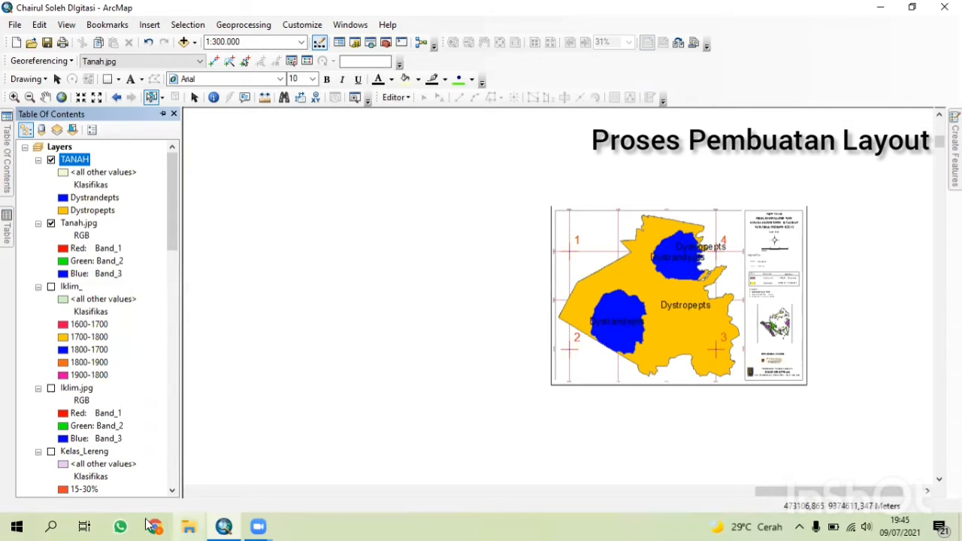
# Preview the map in layout view, then return to data view.
pyautogui.click(163, 114)
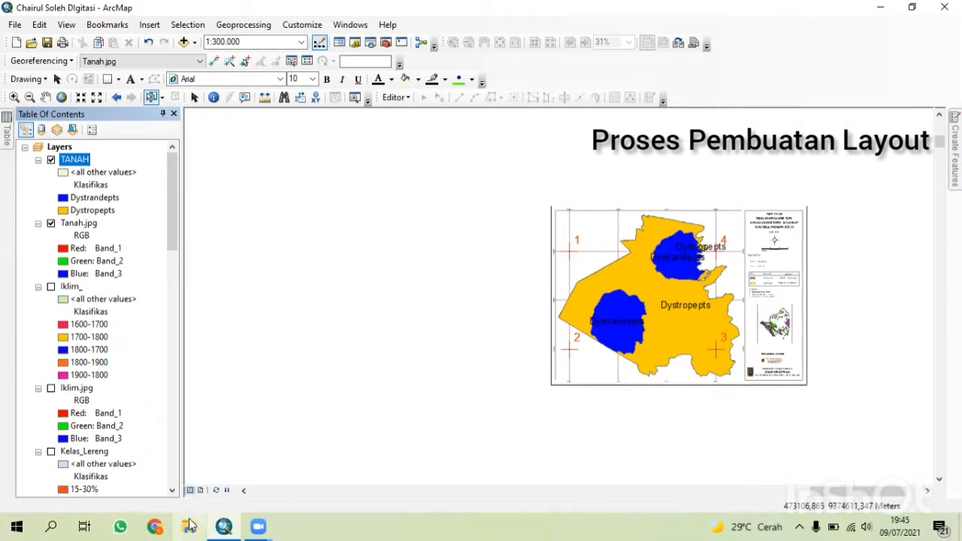
pyautogui.click(201, 491)
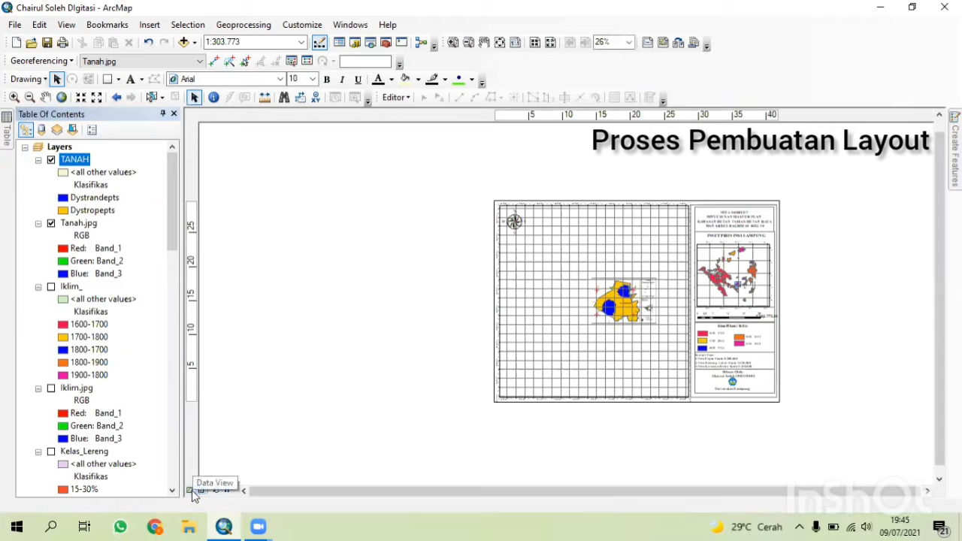
pyautogui.click(192, 491)
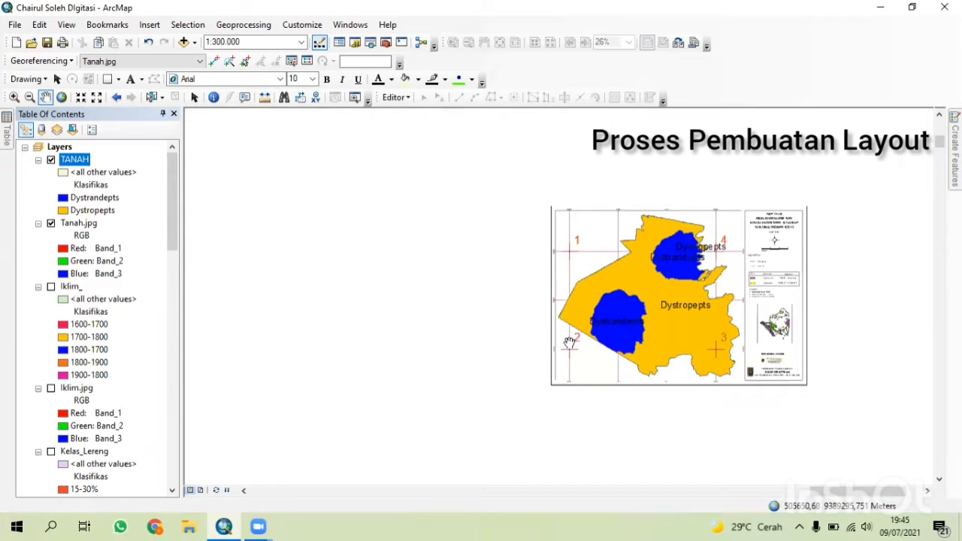
# Hide the Tanah.jpg raster layer.
pyautogui.moveTo(574, 359); pyautogui.dragTo(253, 362)
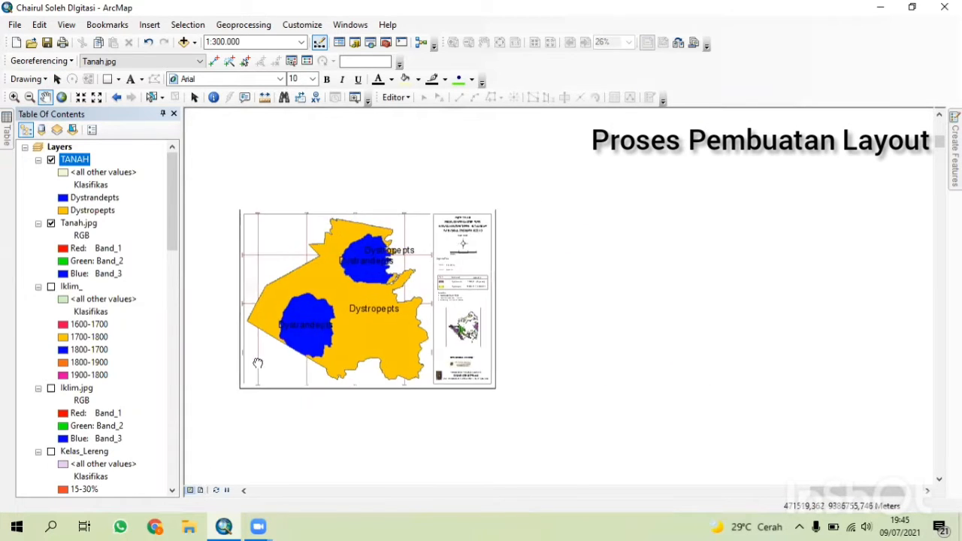
pyautogui.scroll(2, 352, 376)
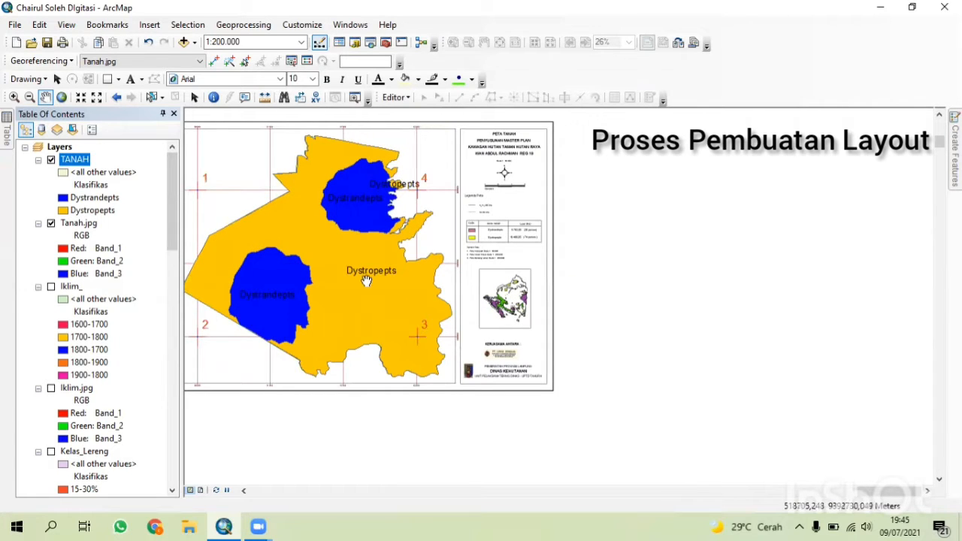
pyautogui.scroll(-10, 96, 374)
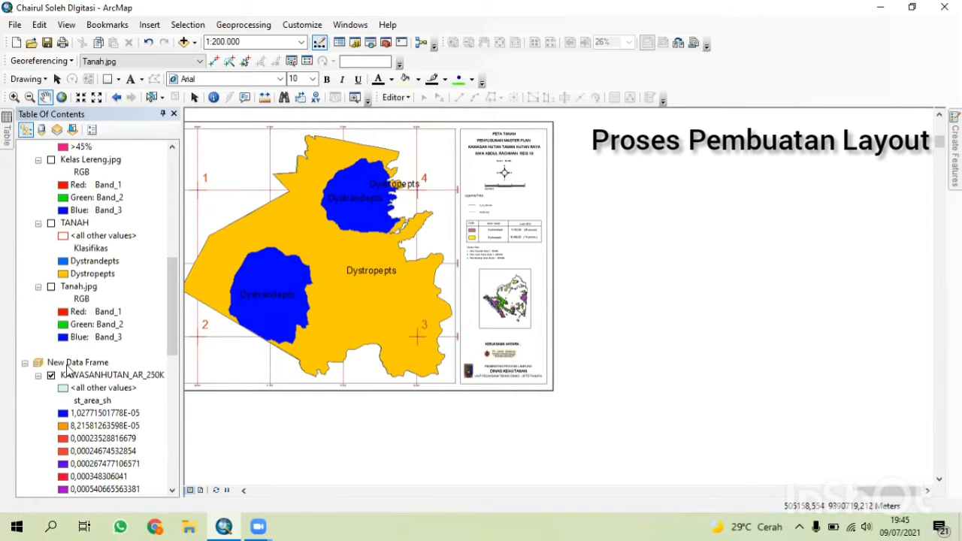
pyautogui.scroll(10, 67, 369)
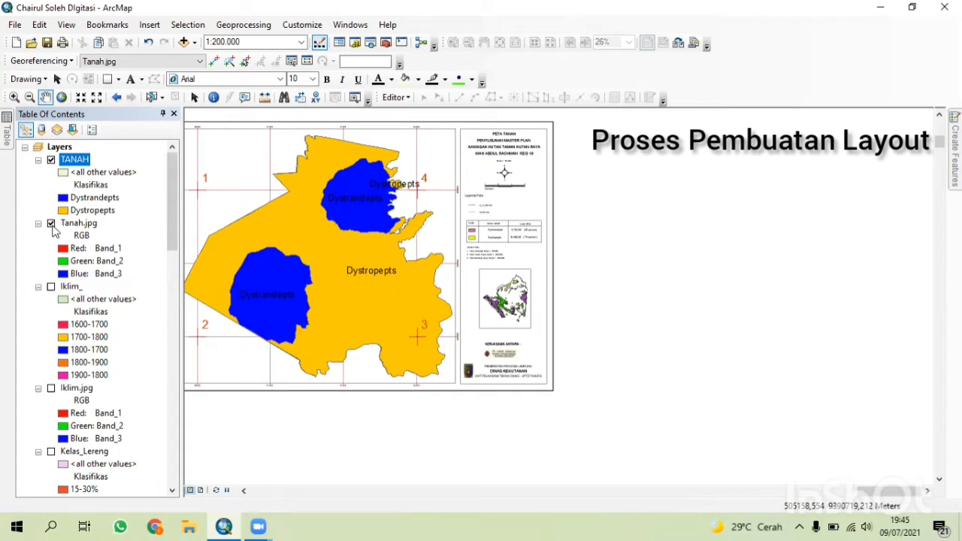
pyautogui.click(51, 223)
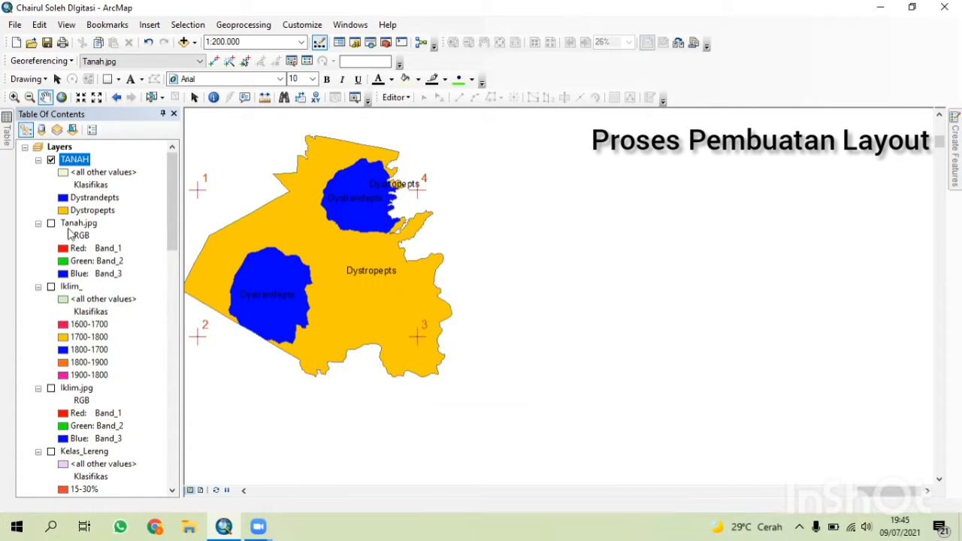
# Open the georeferencing link table, uncheck all four control-point links, and close the table.
pyautogui.click(292, 61)
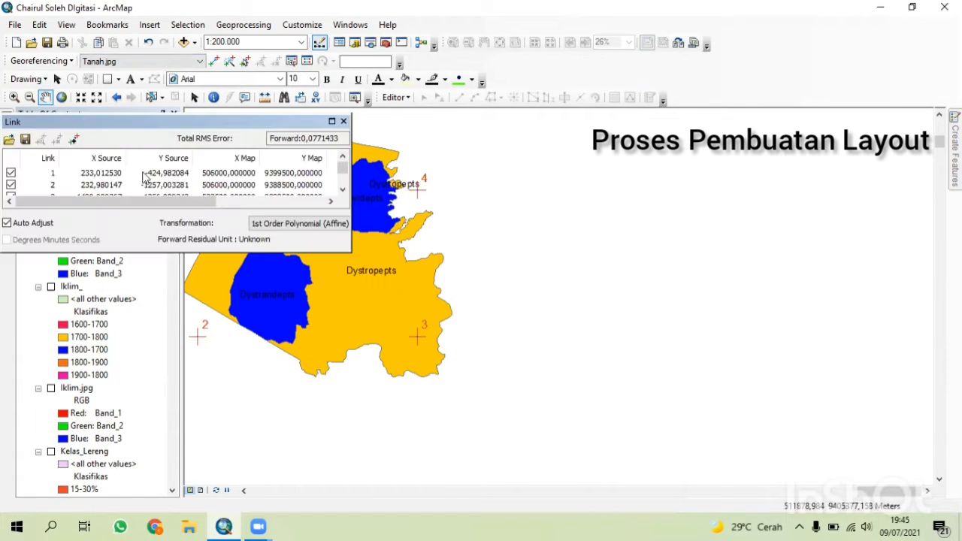
pyautogui.click(13, 173)
pyautogui.scroll(-1, 13, 182)
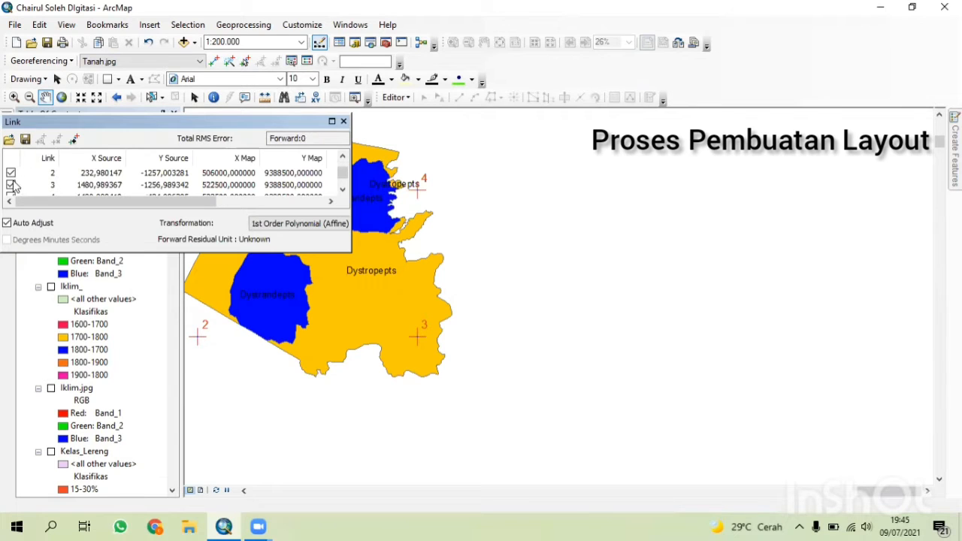
pyautogui.click(10, 174)
pyautogui.click(11, 184)
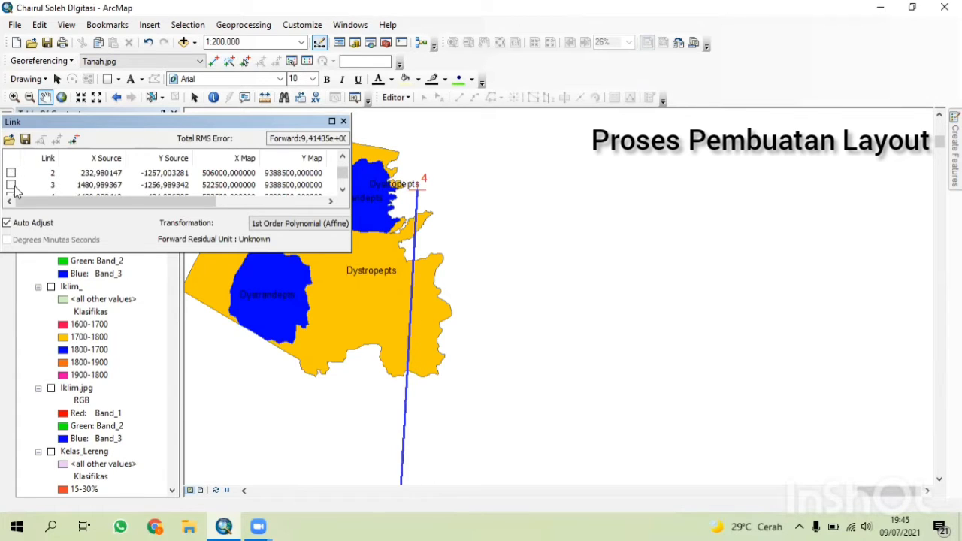
pyautogui.scroll(-1, 13, 185)
pyautogui.click(12, 185)
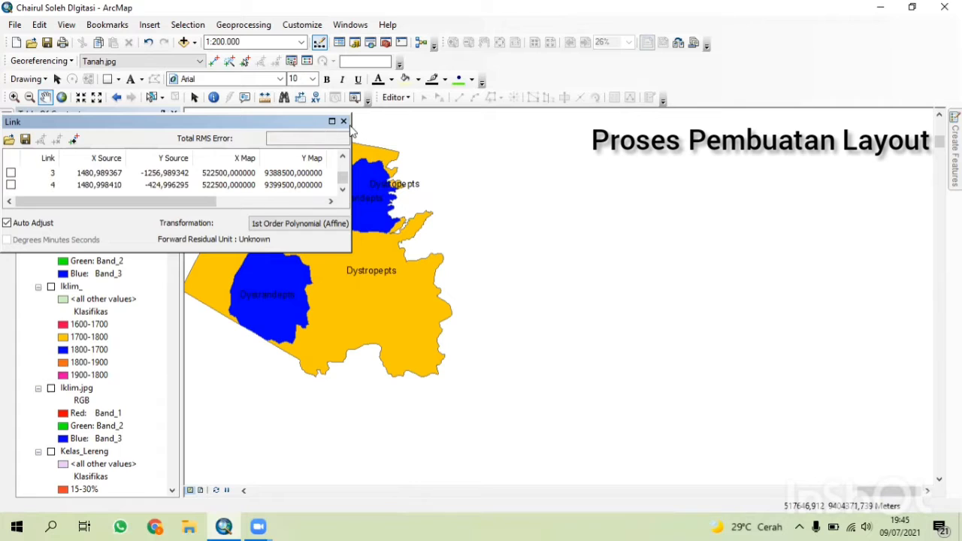
pyautogui.click(343, 122)
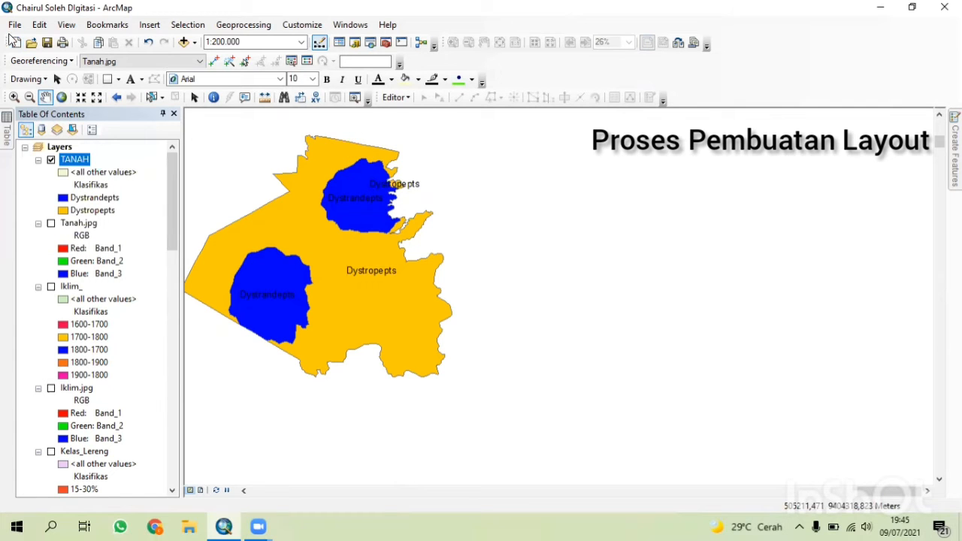
# Open Page and Print Setup and accept the A3 landscape page settings.
pyautogui.click(14, 24)
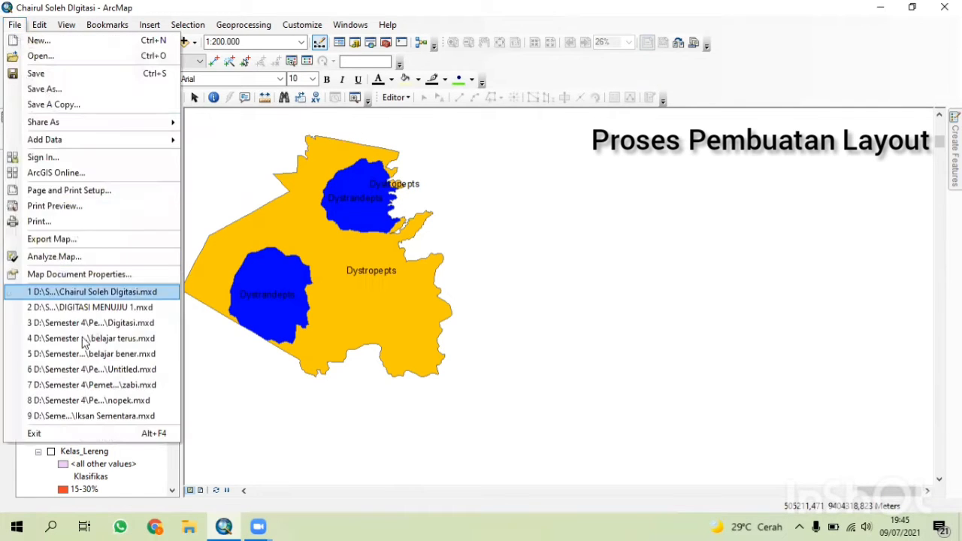
pyautogui.click(81, 195)
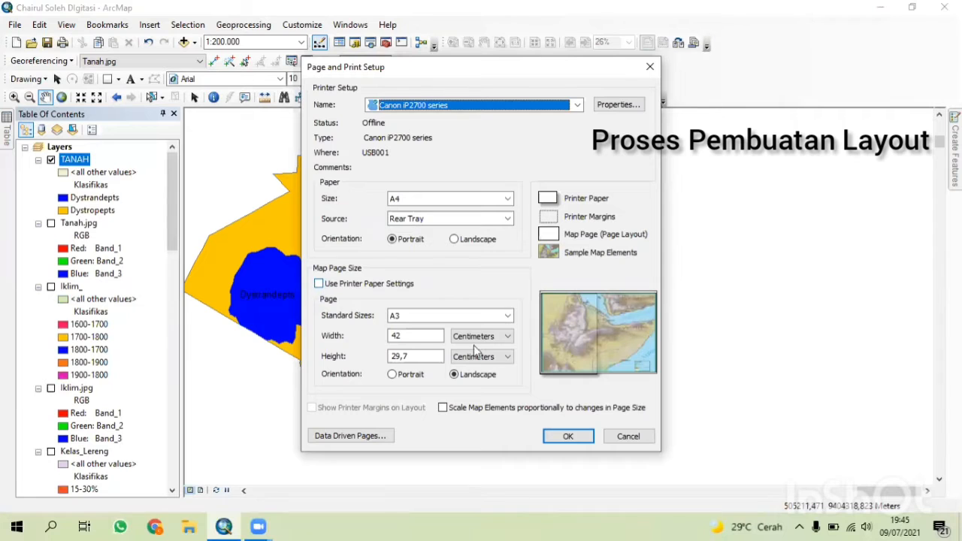
pyautogui.click(570, 436)
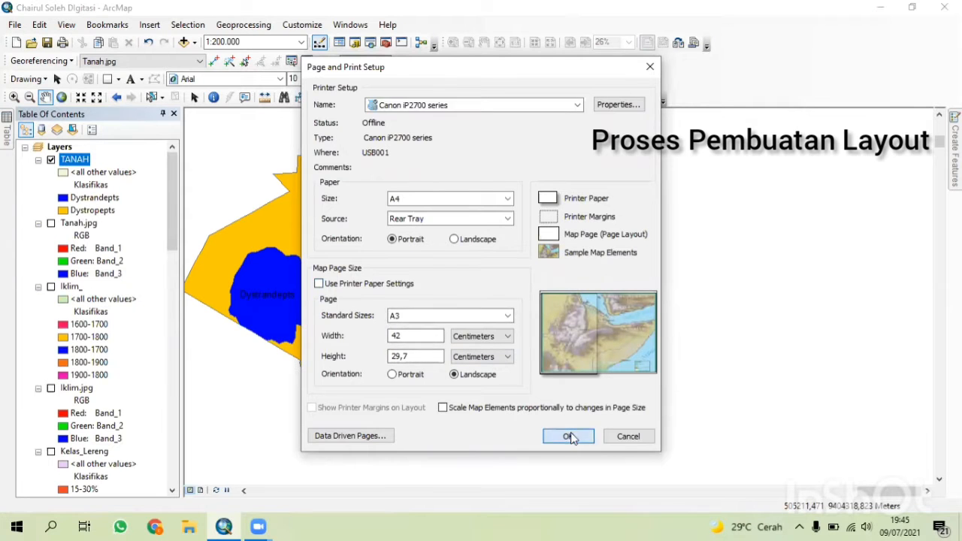
# In layout view, open the main data frame's properties and remove its existing measured grid.
pyautogui.click(202, 489)
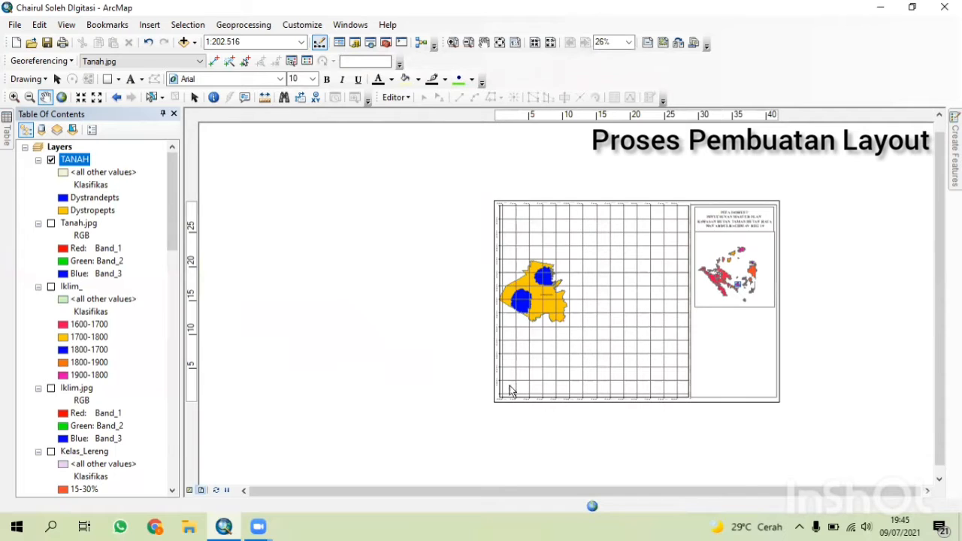
pyautogui.click(194, 97)
pyautogui.click(541, 392)
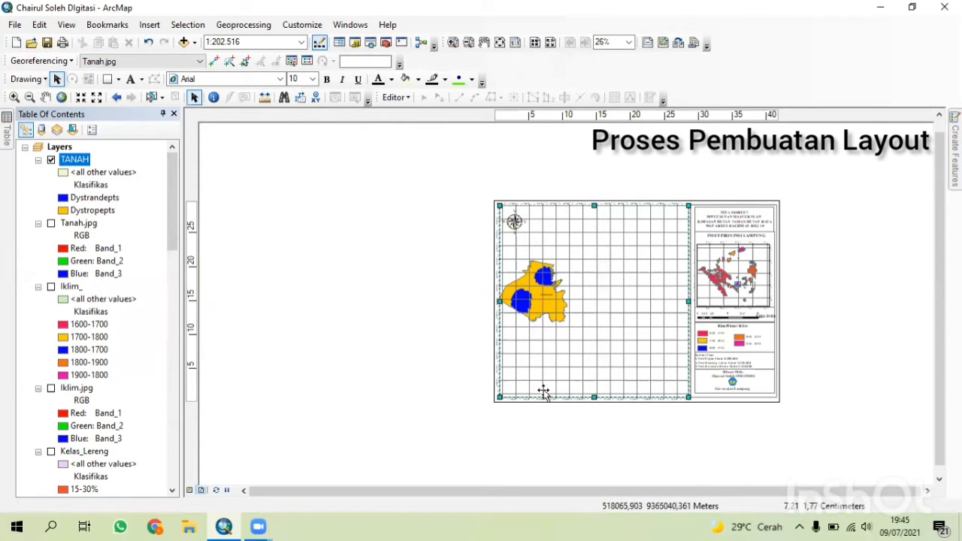
pyautogui.rightClick(547, 392)
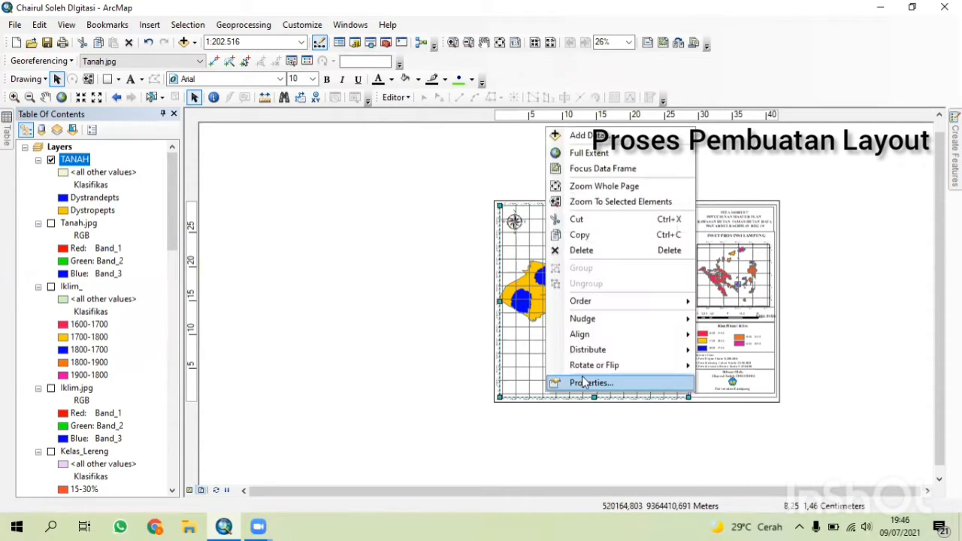
pyautogui.click(585, 384)
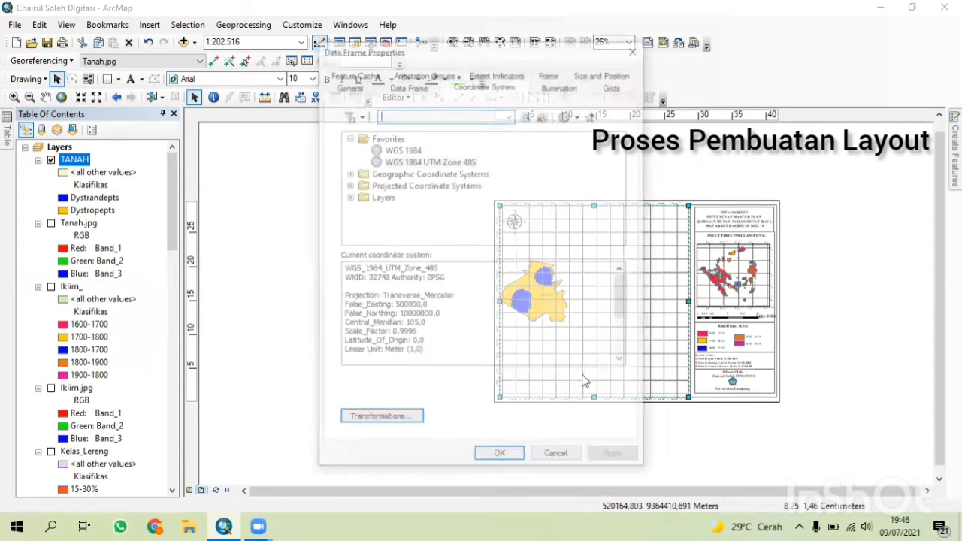
pyautogui.click(617, 87)
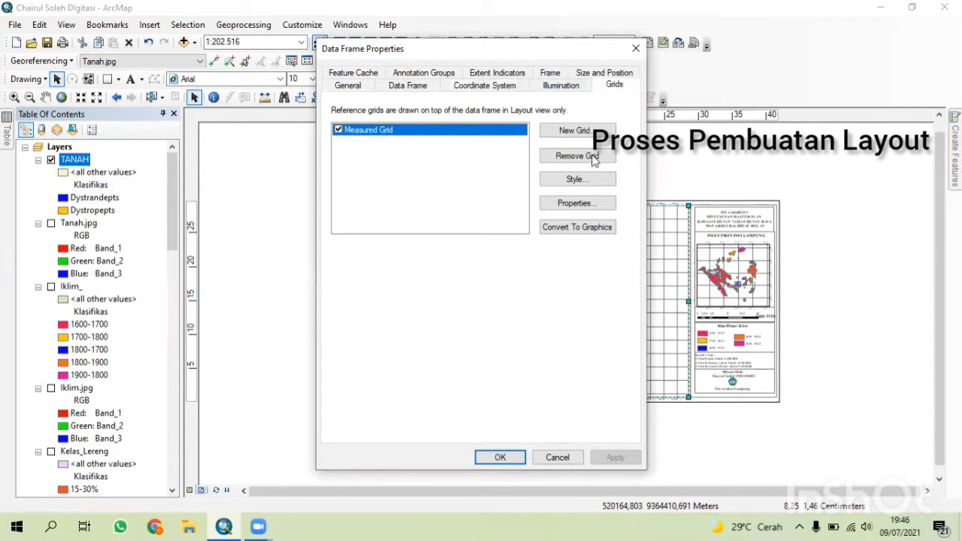
pyautogui.click(576, 156)
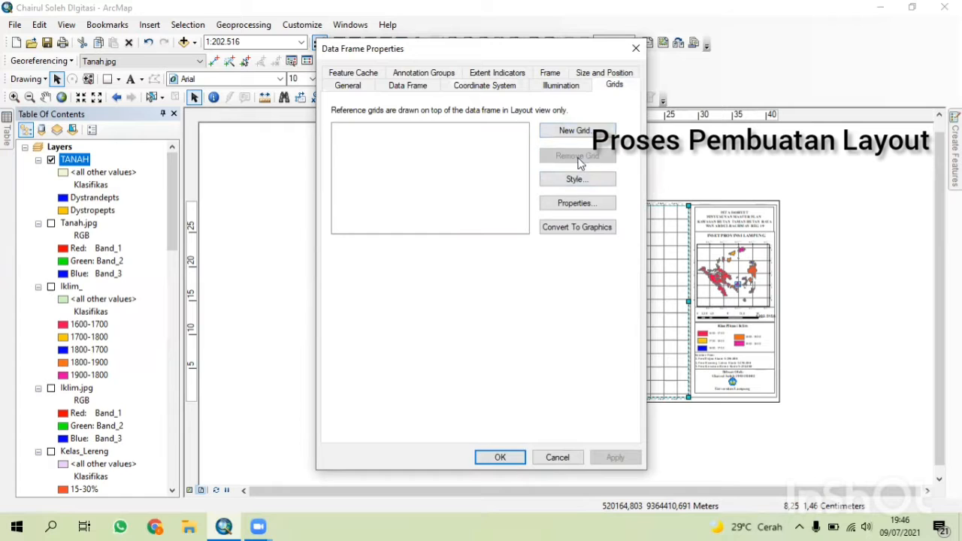
pyautogui.click(615, 458)
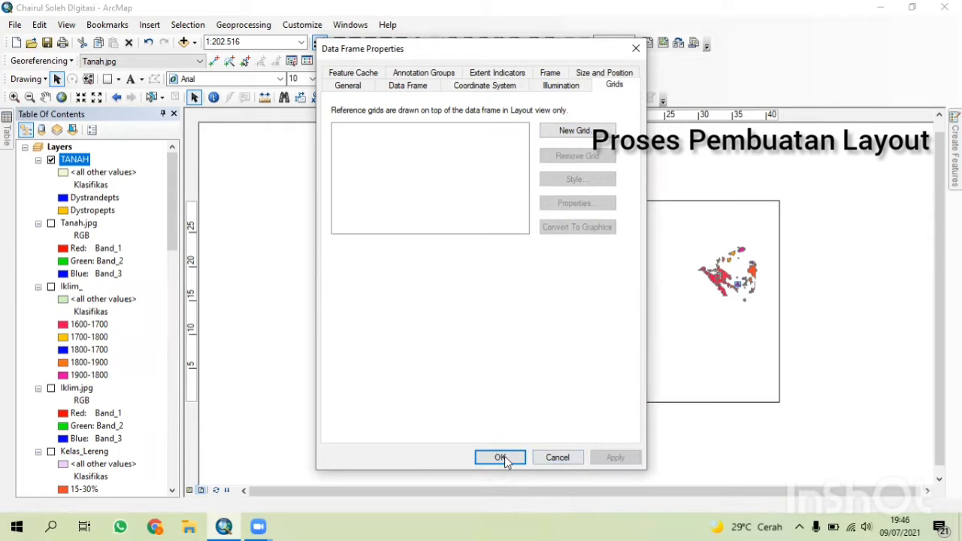
pyautogui.click(500, 457)
# Zoom the soil map to 1:80.000 and pan it to fill the main data frame.
pyautogui.scroll(-5, 619, 391)
pyautogui.scroll(4, 603, 412)
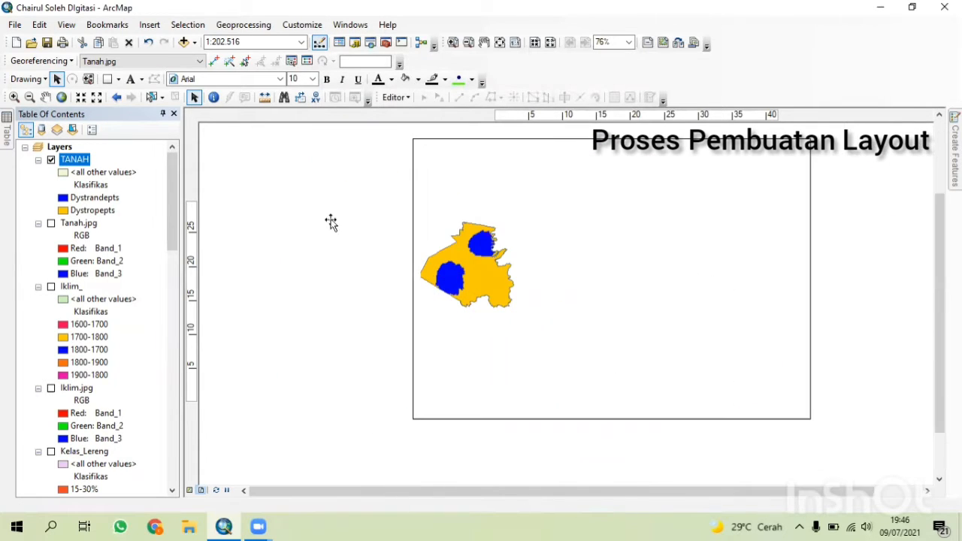
pyautogui.click(46, 97)
pyautogui.moveTo(529, 355); pyautogui.dragTo(586, 360)
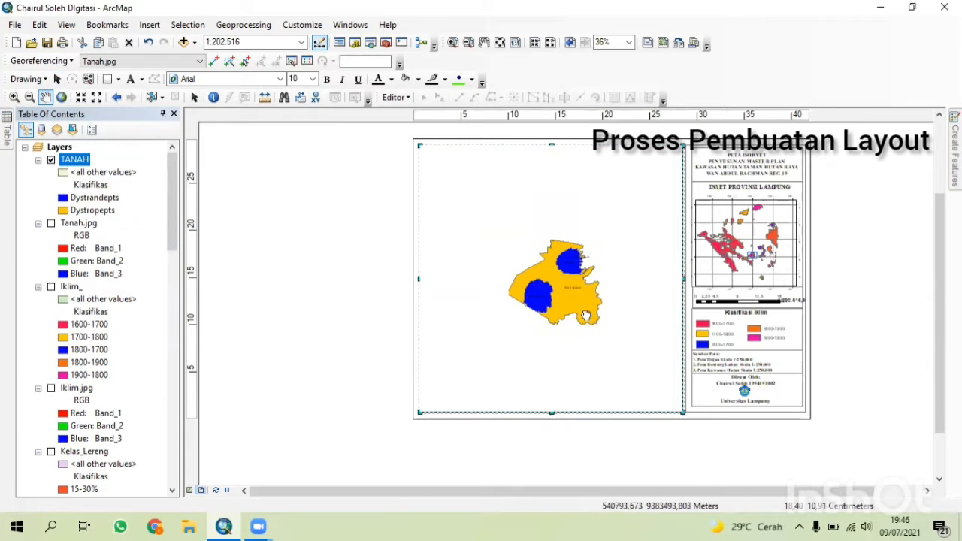
pyautogui.click(81, 97)
pyautogui.click(81, 97)
pyautogui.click(81, 97)
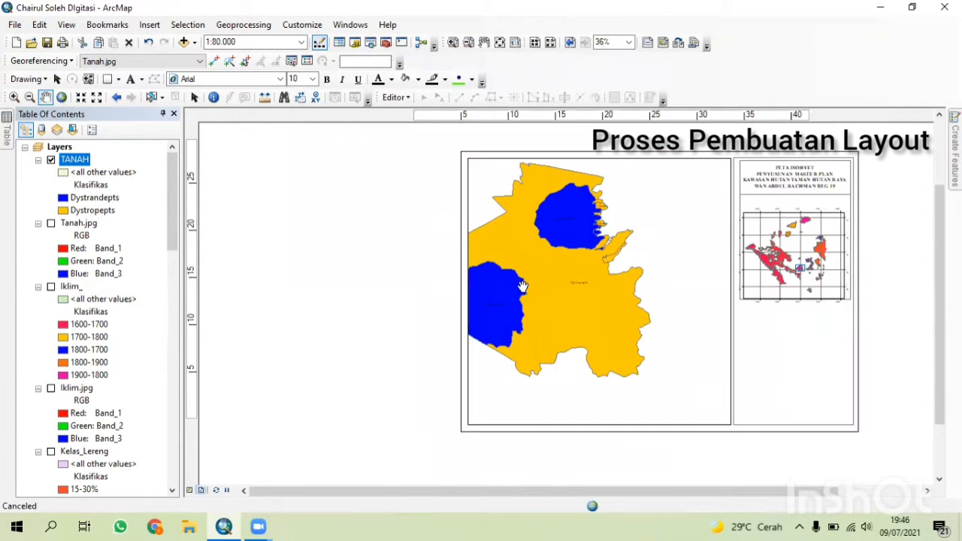
pyautogui.moveTo(521, 285); pyautogui.dragTo(587, 303)
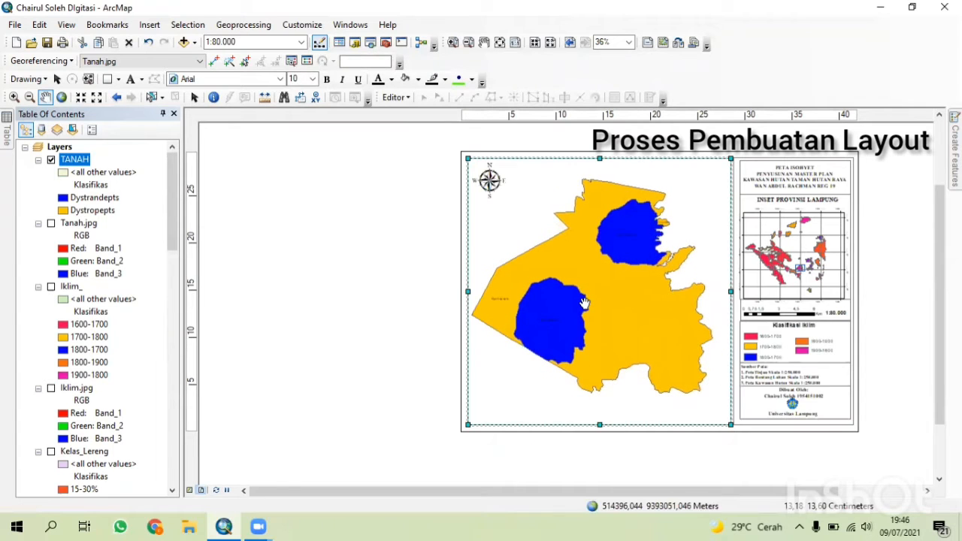
# Add a new measured grid to the main data frame using the Grids and Graticules Wizard defaults.
pyautogui.rightClick(486, 423)
pyautogui.click(531, 414)
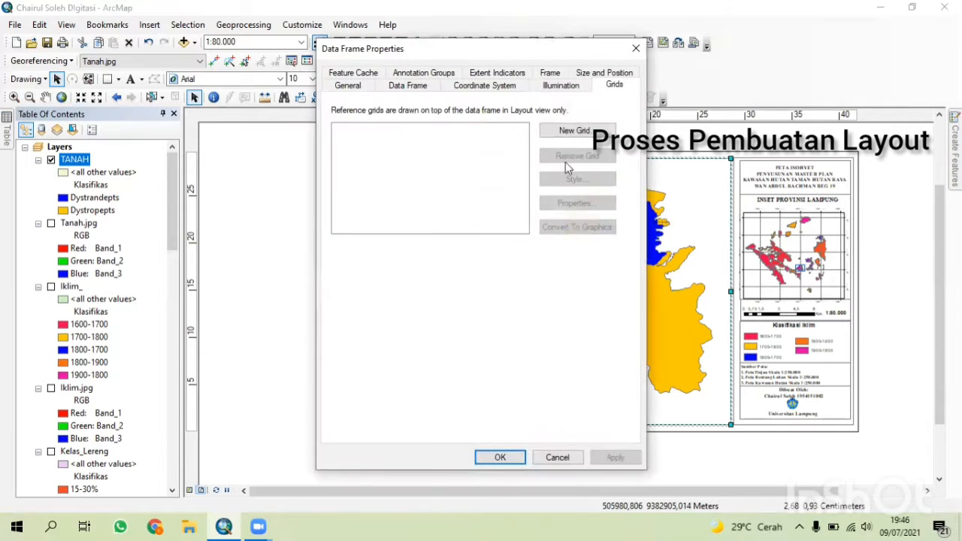
pyautogui.click(569, 129)
pyautogui.click(463, 215)
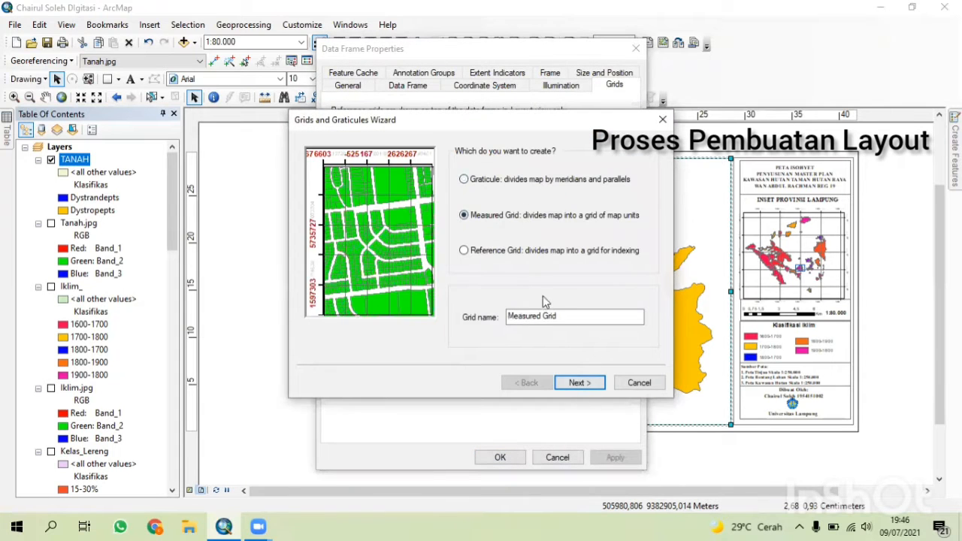
pyautogui.click(577, 382)
pyautogui.click(577, 383)
pyautogui.click(578, 382)
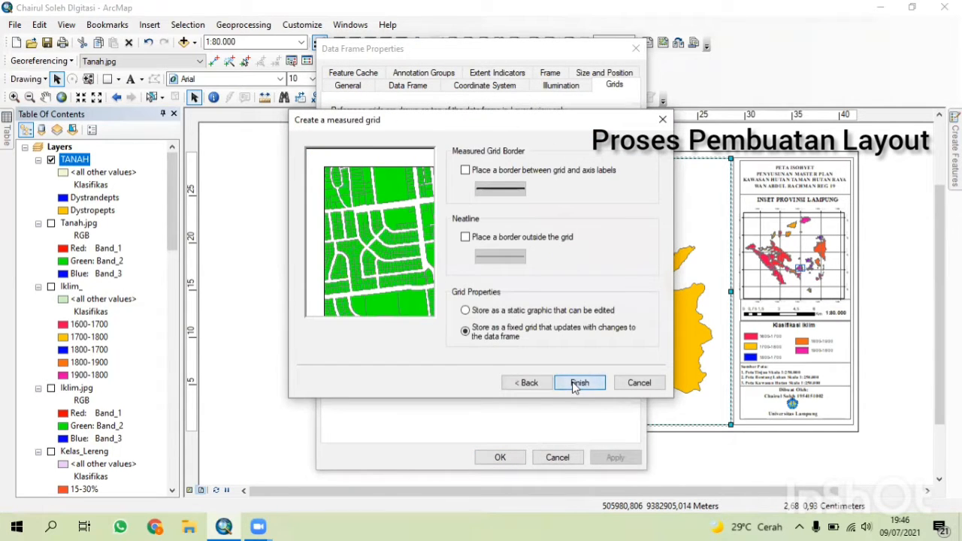
pyautogui.click(576, 384)
pyautogui.click(498, 456)
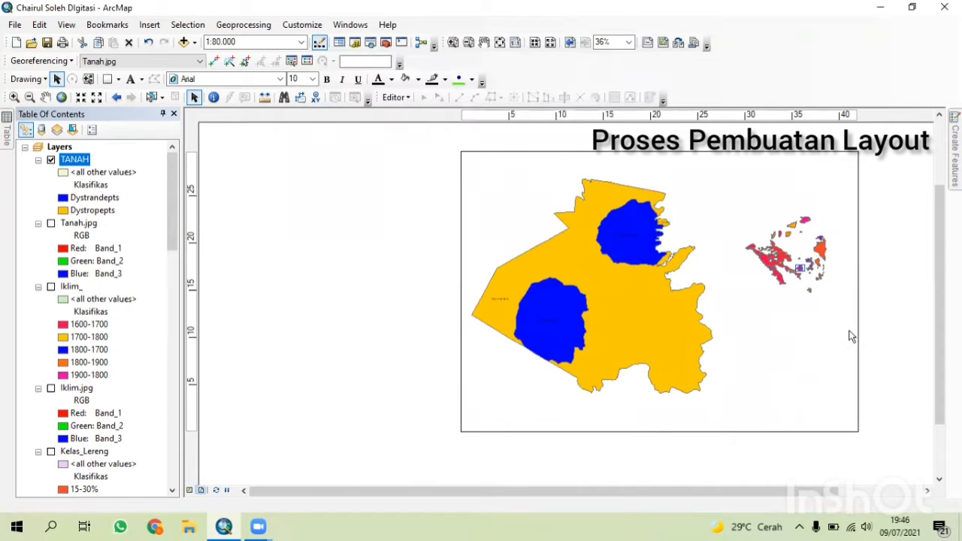
# Edit the map title text so its first line reads PETA TANAH.
pyautogui.moveTo(382, 492); pyautogui.dragTo(399, 492)
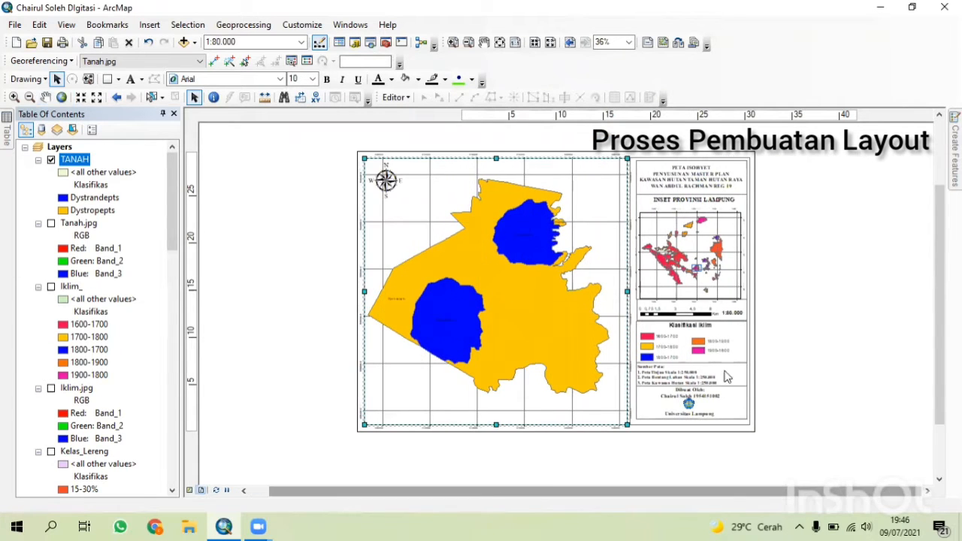
pyautogui.scroll(-4, 726, 375)
pyautogui.moveTo(939, 357); pyautogui.dragTo(921, 265)
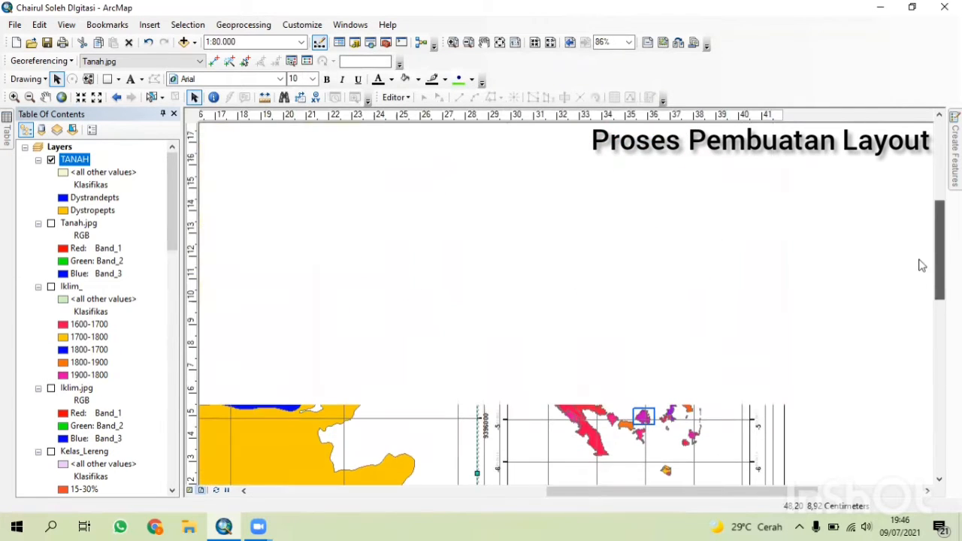
pyautogui.doubleClick(684, 200)
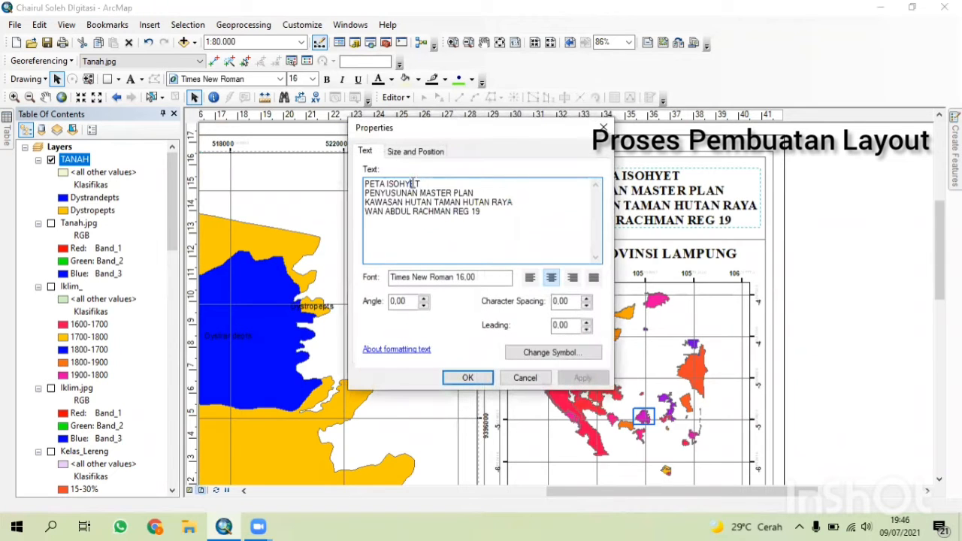
pyautogui.press('BackSpace')
pyautogui.press('BackSpace')
pyautogui.press('BackSpace')
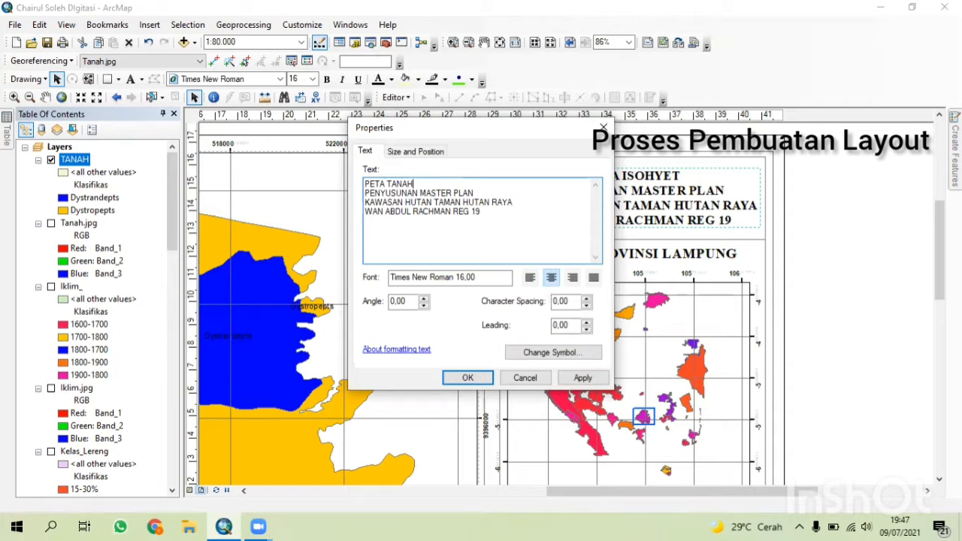
pyautogui.write('TANAH')
pyautogui.press('Return')
pyautogui.press('BackSpace')
pyautogui.click(467, 377)
# Activate the Lampung province inset frame, zoom it in data view, and return to layout view.
pyautogui.click(711, 429)
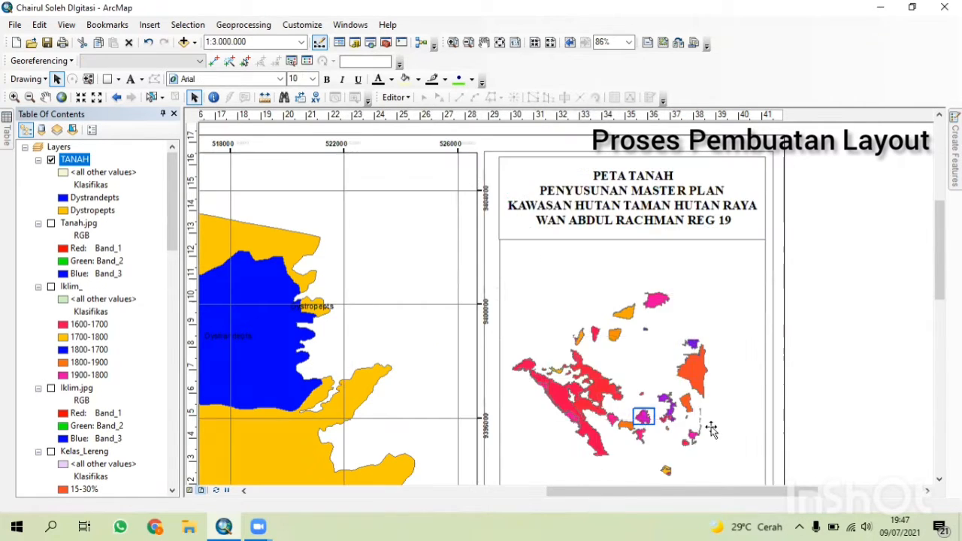
pyautogui.click(201, 490)
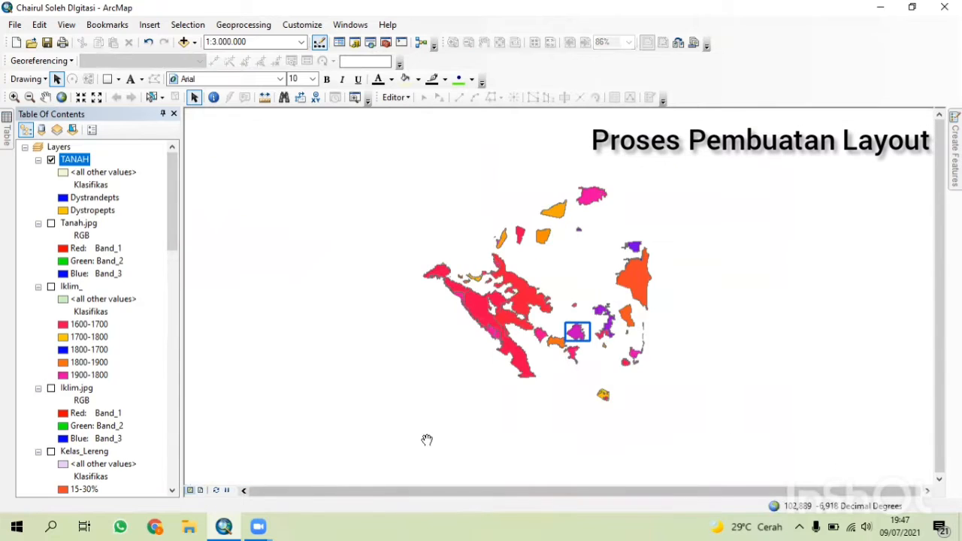
pyautogui.scroll(2, 594, 365)
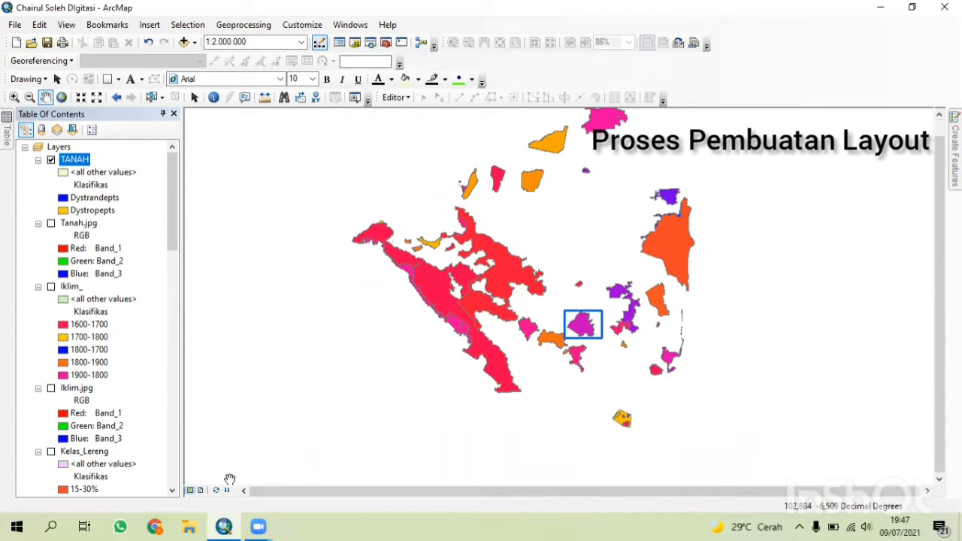
pyautogui.click(199, 490)
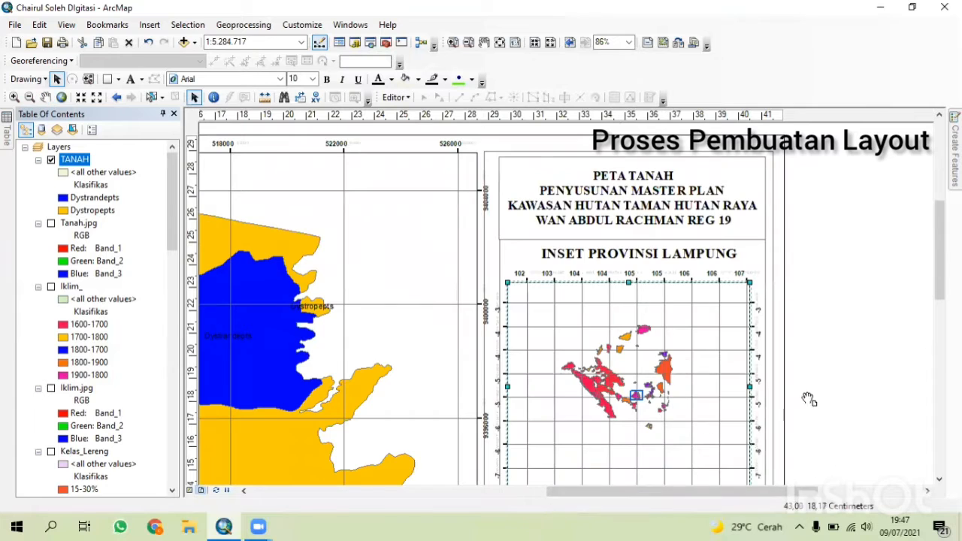
# Inspect the inset map, scale bar and legend in the layout.
pyautogui.scroll(-4, 808, 398)
pyautogui.scroll(-1, 807, 409)
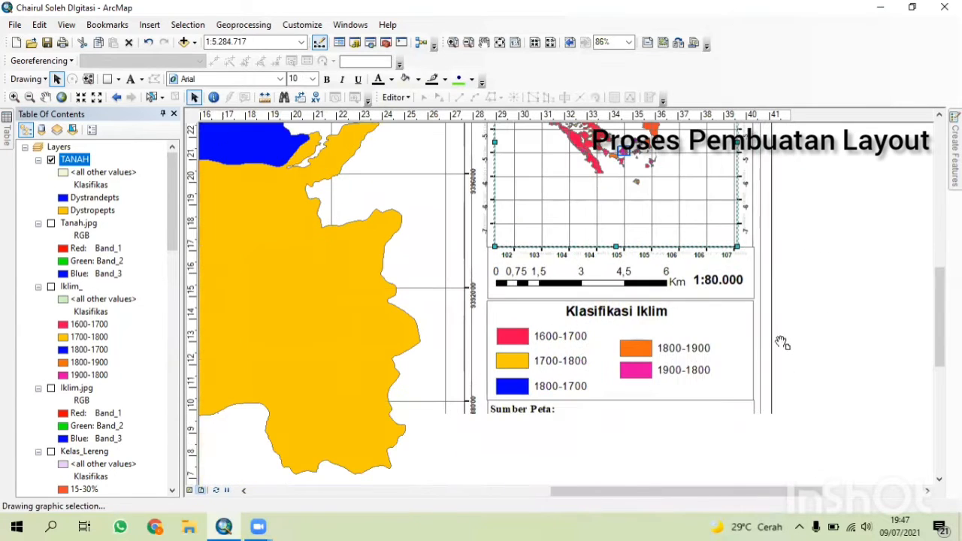
pyautogui.scroll(-3, 563, 322)
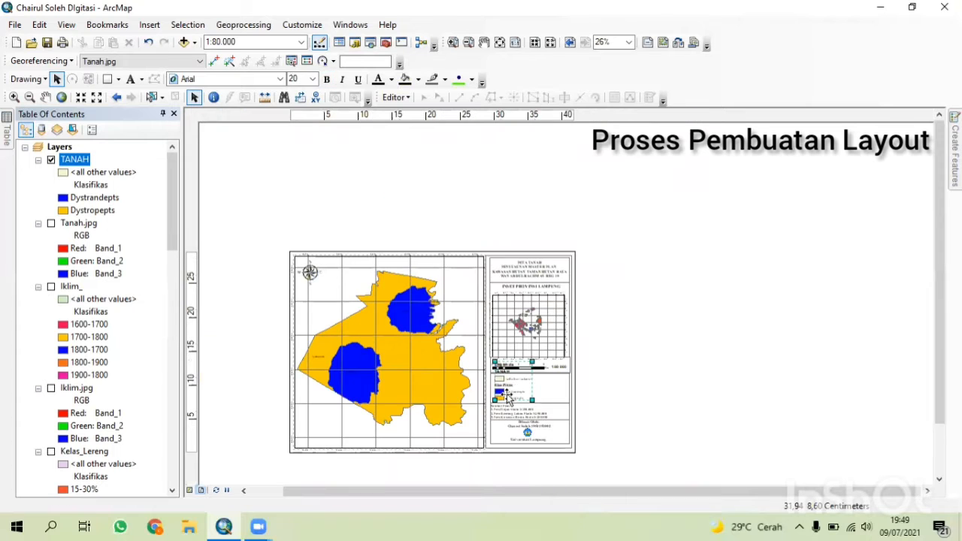
pyautogui.doubleClick(508, 396)
pyautogui.click(531, 393)
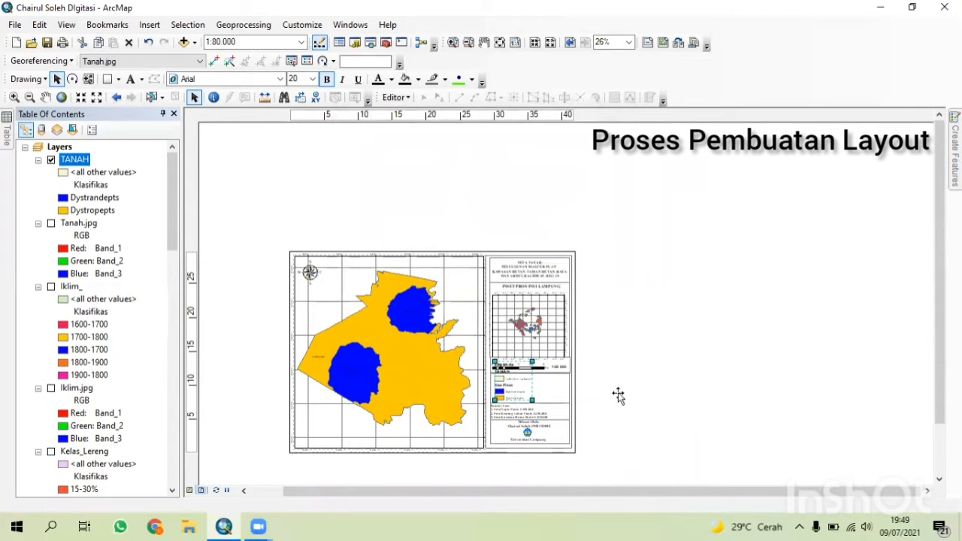
pyautogui.scroll(-5, 618, 396)
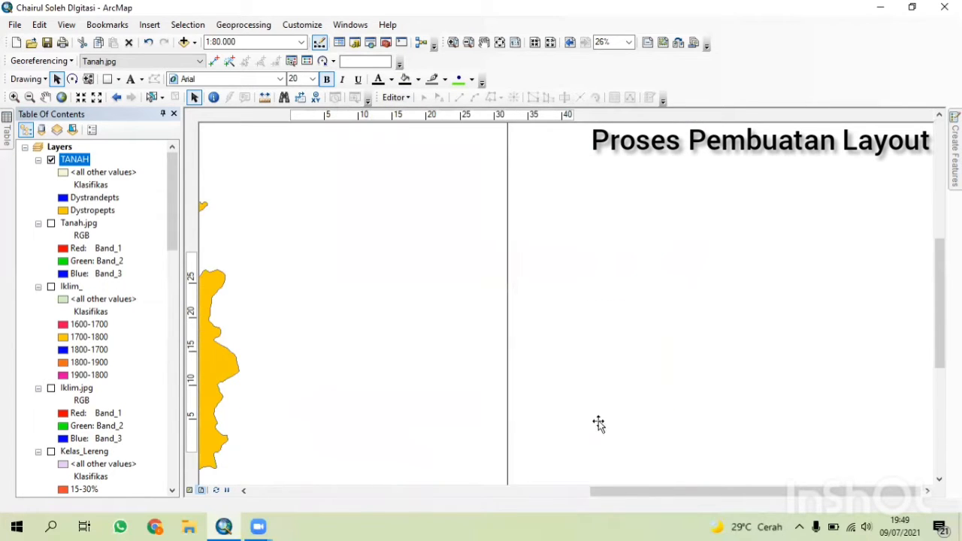
# Ungroup the legend into separate graphic elements.
pyautogui.rightClick(609, 380)
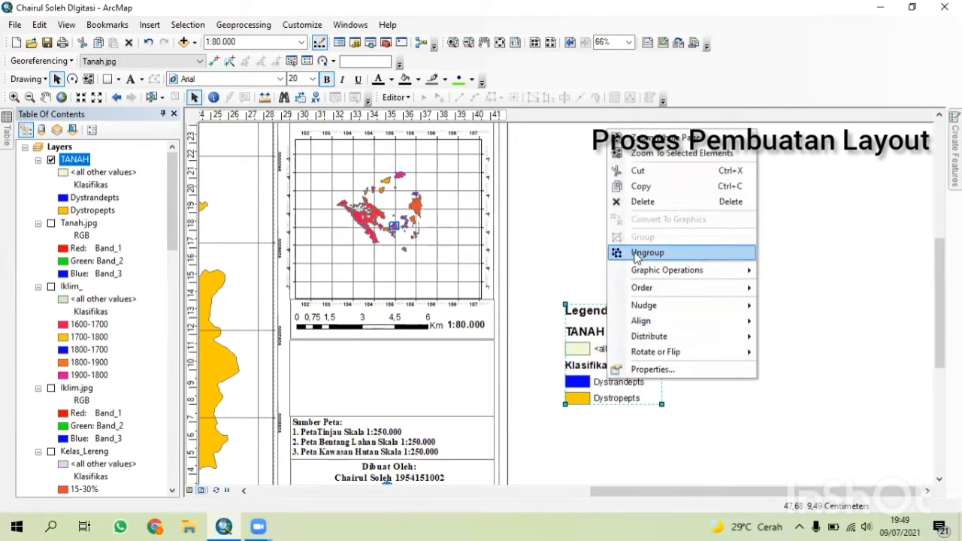
pyautogui.click(635, 254)
pyautogui.rightClick(601, 345)
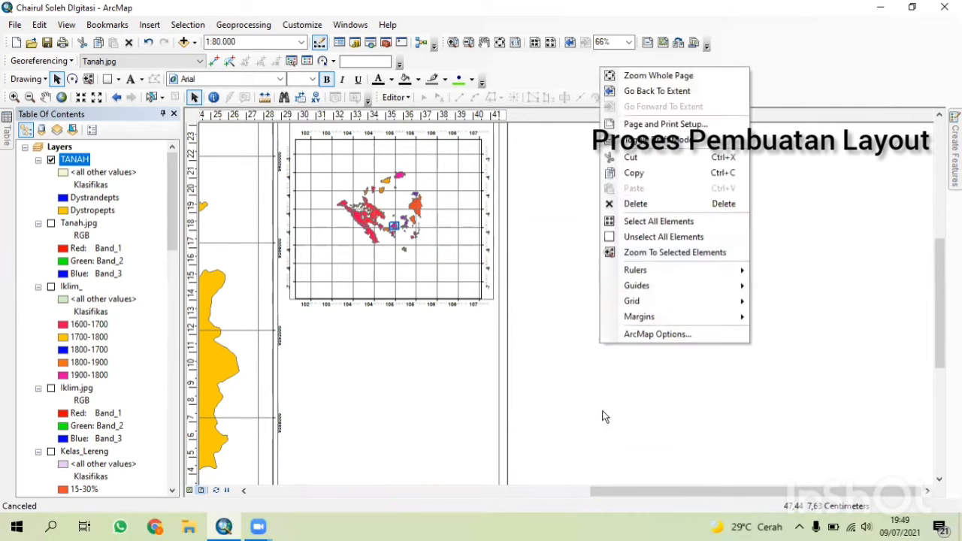
pyautogui.scroll(3, 605, 416)
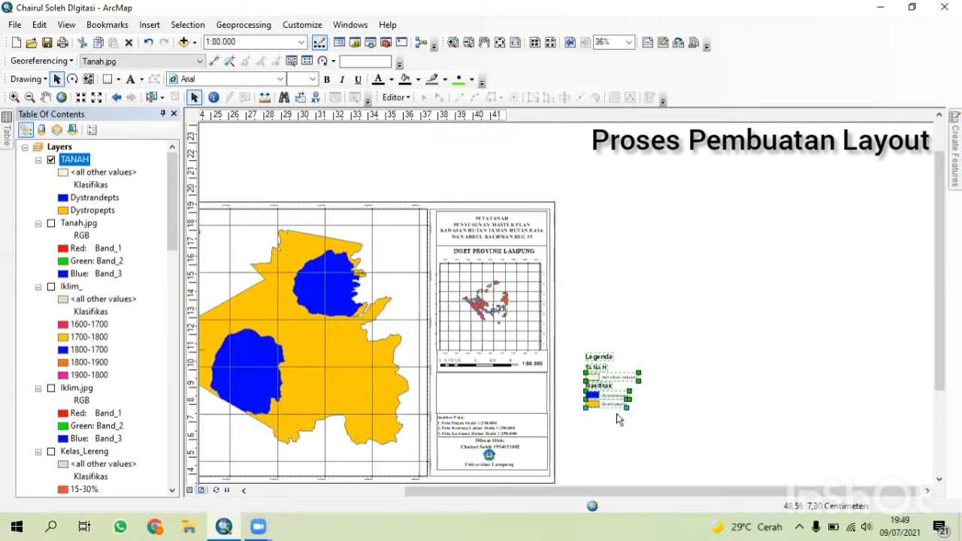
pyautogui.rightClick(609, 381)
pyautogui.click(635, 257)
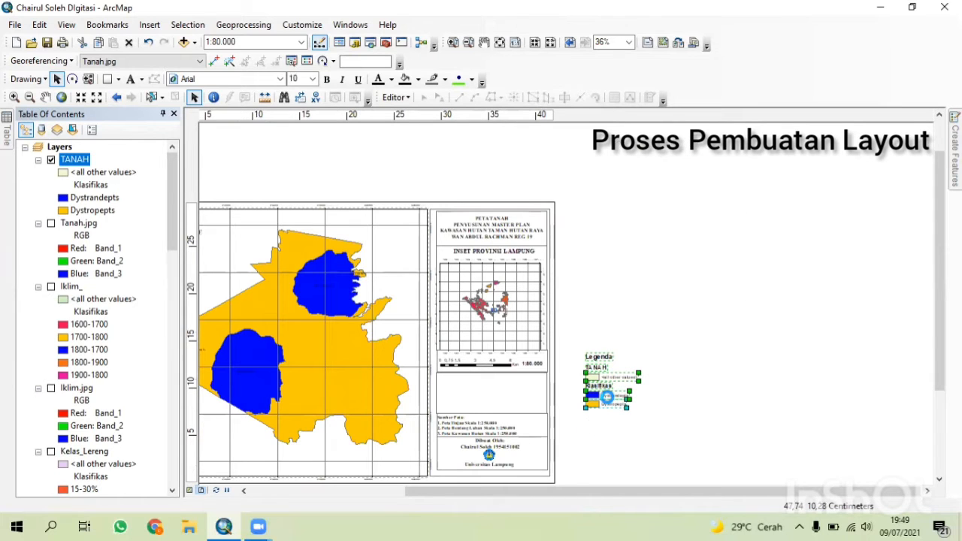
pyautogui.scroll(-3, 608, 383)
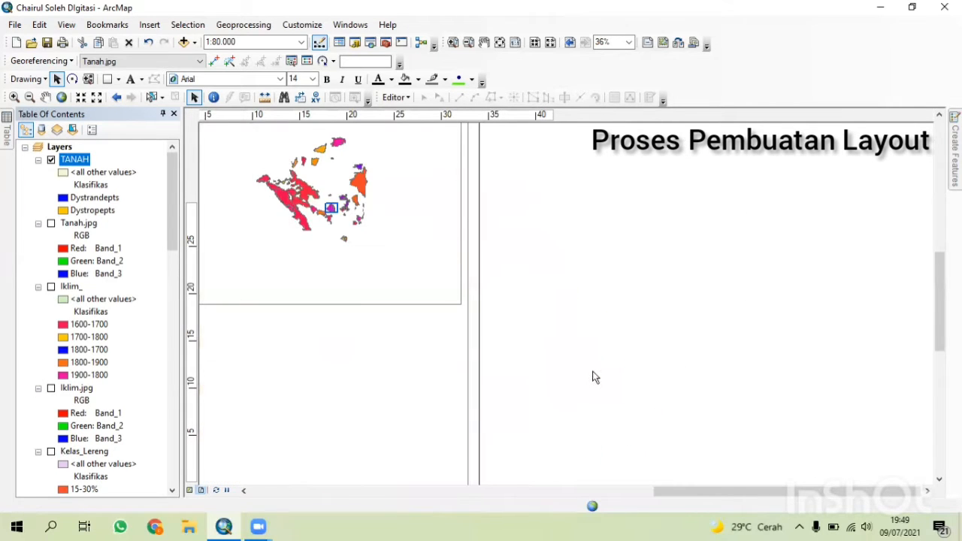
# Delete the <all other values> label, the TANAH heading and the Legenda title from the ungrouped legend.
pyautogui.click(569, 369)
pyautogui.press('Delete')
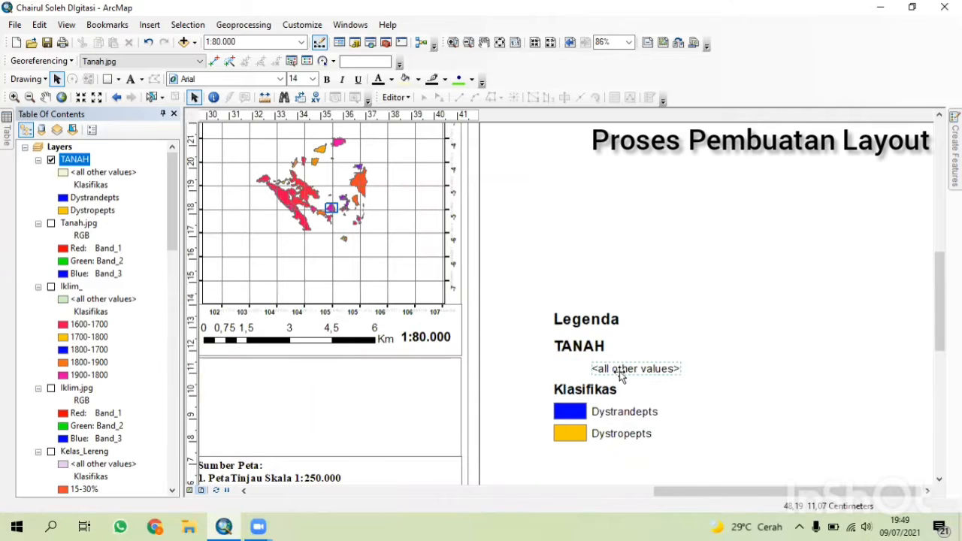
pyautogui.press('Delete')
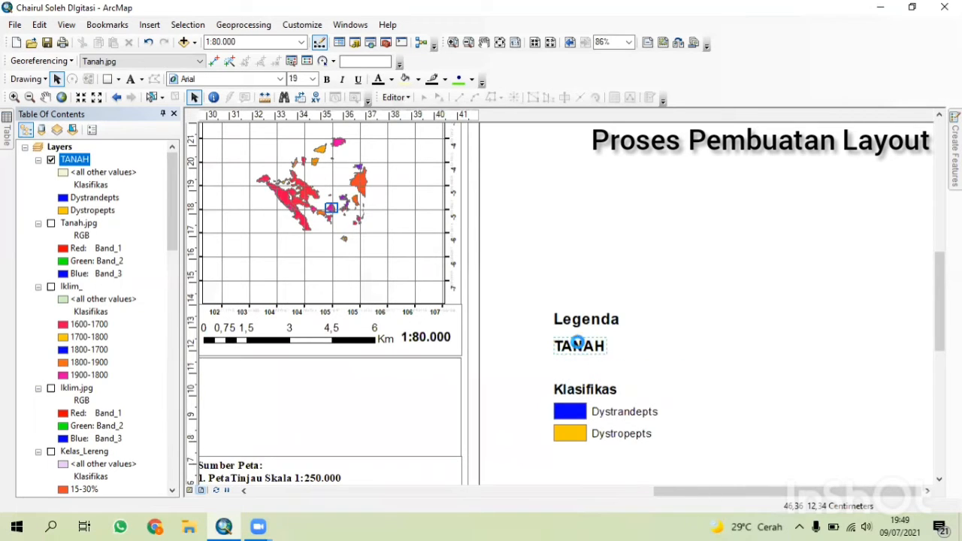
pyautogui.press('Delete')
pyautogui.click(584, 319)
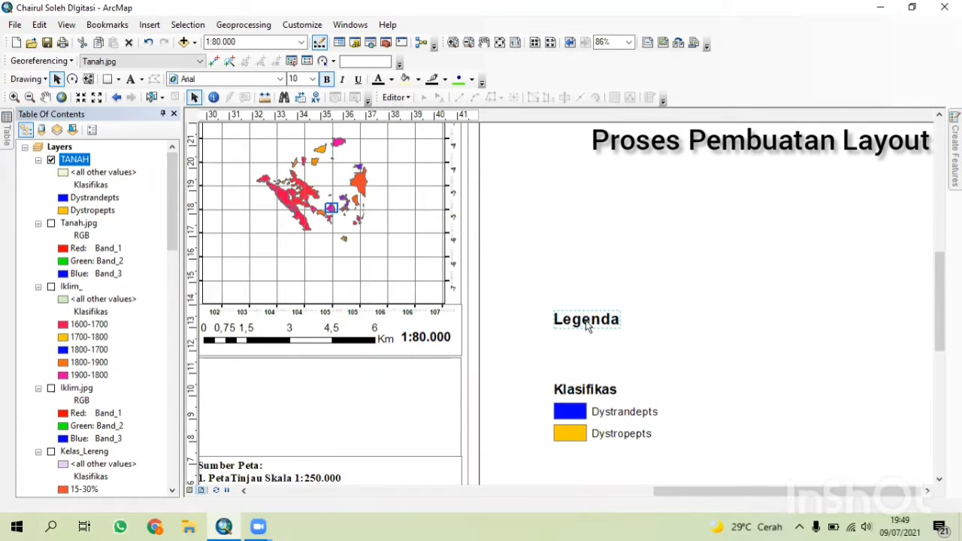
pyautogui.press('Delete')
# Edit the Klasifikas legend heading text to read Klasifikasi Tanah.
pyautogui.click(606, 389)
pyautogui.doubleClick(606, 389)
pyautogui.click(481, 197)
pyautogui.write('ifikasi')
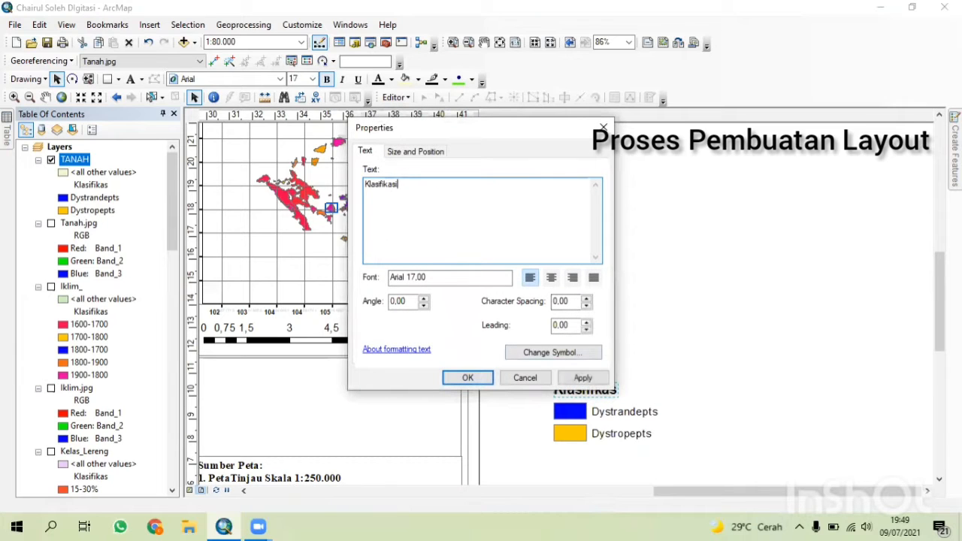
pyautogui.write(' Tanah')
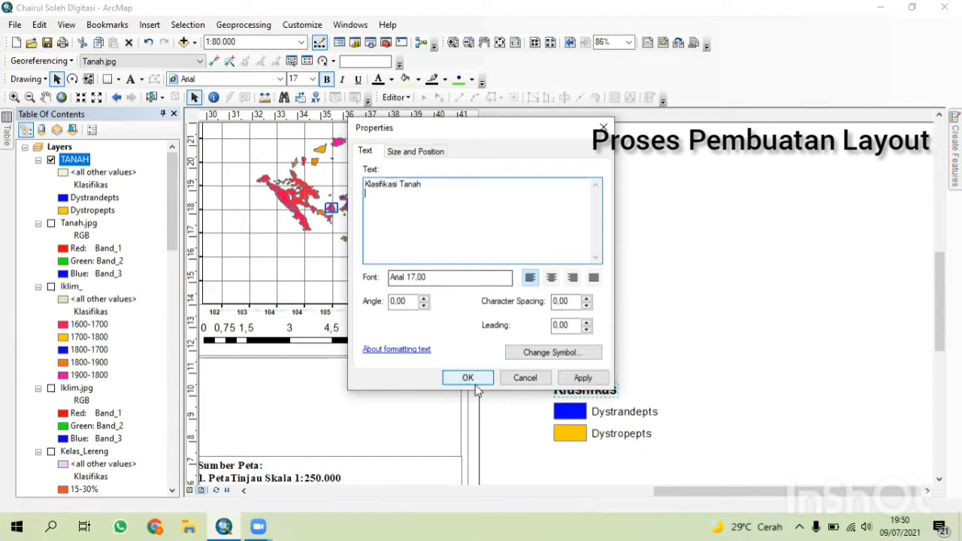
pyautogui.click(468, 377)
# Group the legend heading and soil-type patches and move them into the layout panel below the scale bar.
pyautogui.moveTo(529, 412); pyautogui.dragTo(498, 343)
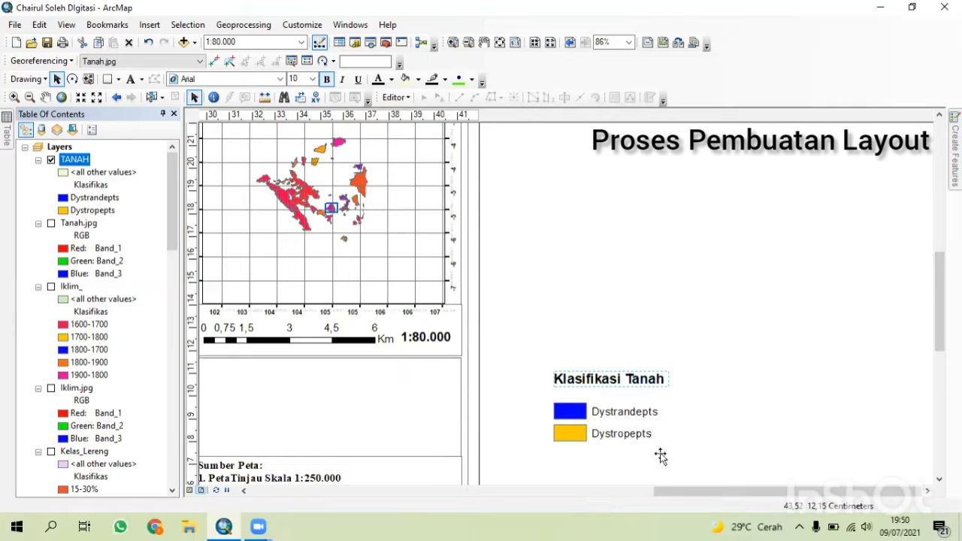
pyautogui.moveTo(668, 452); pyautogui.dragTo(484, 354)
pyautogui.rightClick(612, 411)
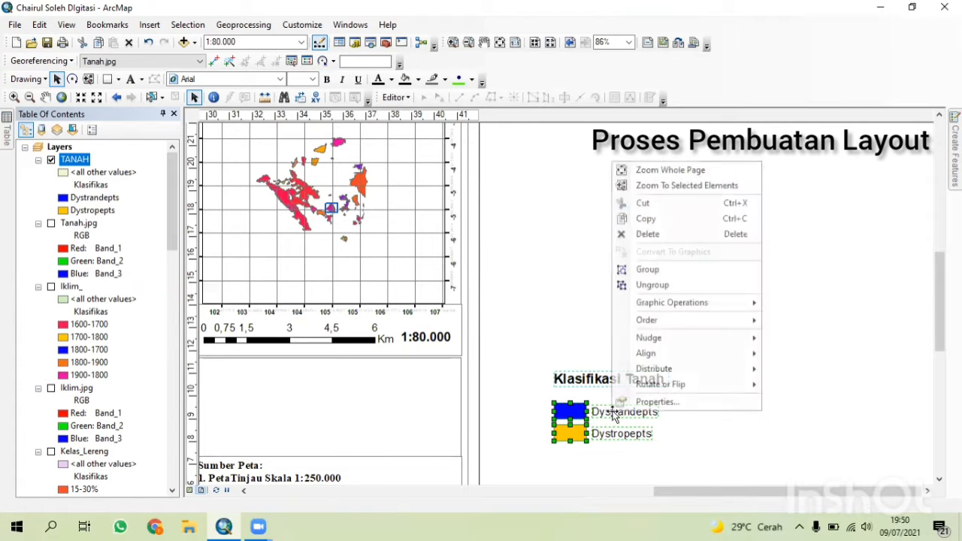
pyautogui.click(645, 269)
pyautogui.moveTo(617, 412); pyautogui.dragTo(314, 404)
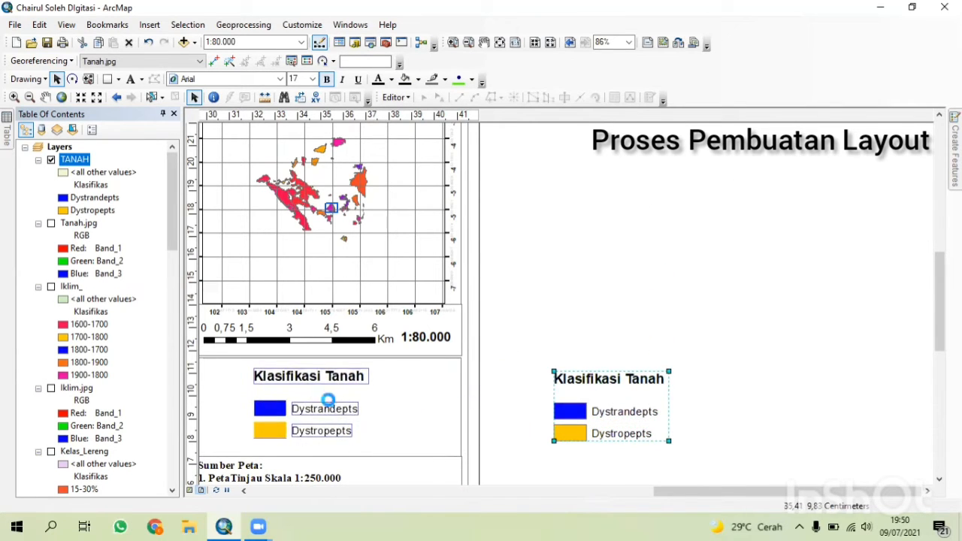
# Inspect the layout and the repositioned legend at different zoom levels.
pyautogui.scroll(-2, 604, 407)
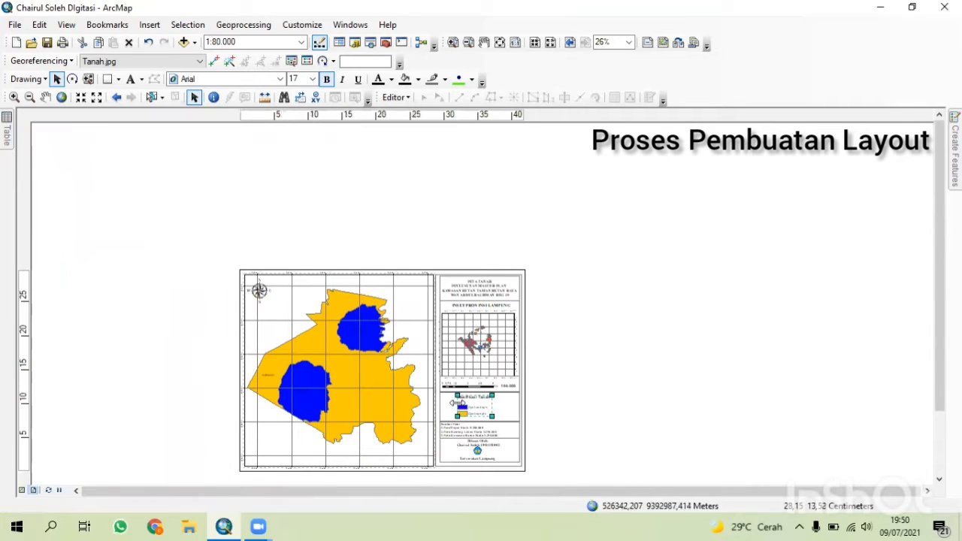
pyautogui.moveTo(583, 437); pyautogui.dragTo(517, 352)
pyautogui.moveTo(550, 312); pyautogui.dragTo(554, 371)
pyautogui.scroll(3, 528, 314)
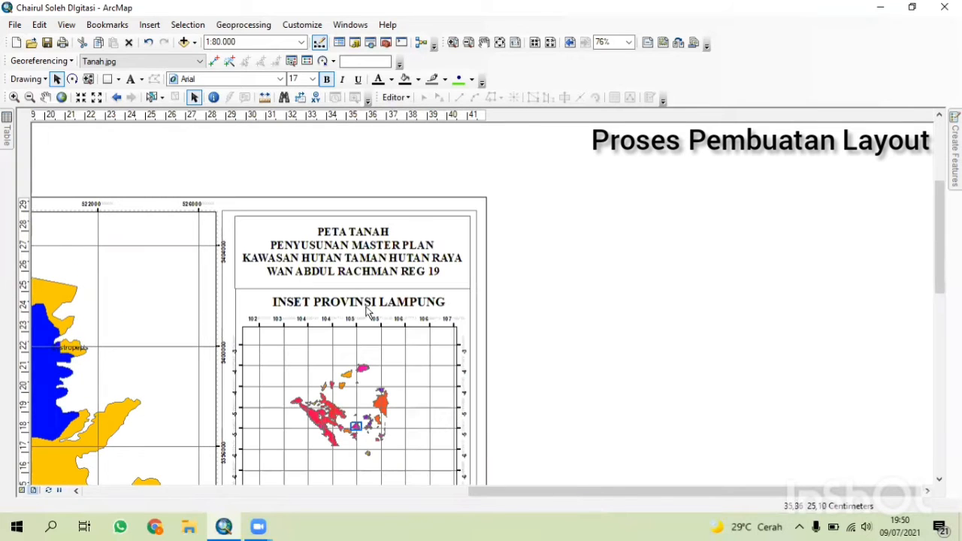
pyautogui.moveTo(438, 396); pyautogui.dragTo(433, 293)
pyautogui.moveTo(397, 231); pyautogui.dragTo(427, 60)
pyautogui.moveTo(359, 395); pyautogui.dragTo(468, 530)
pyautogui.scroll(-3, 451, 392)
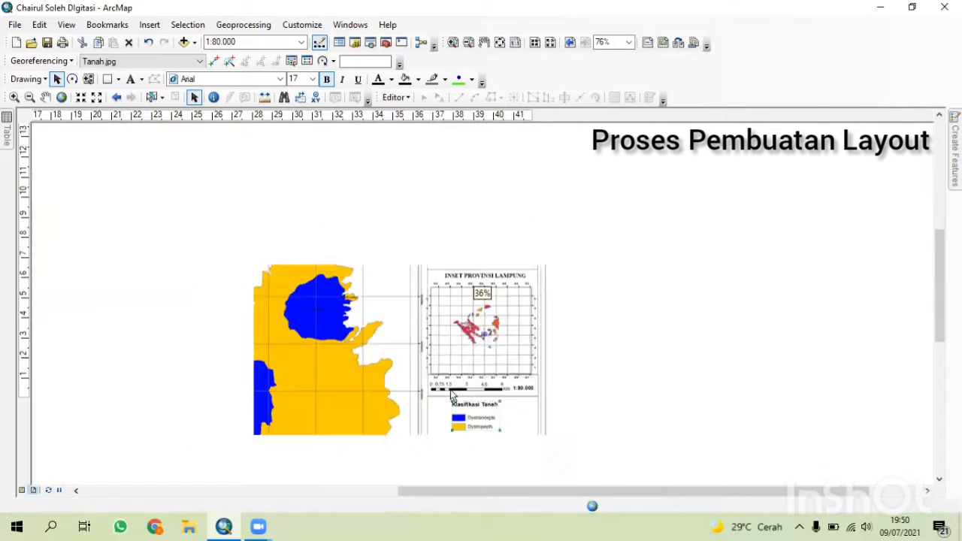
pyautogui.scroll(-2, 451, 394)
# Close the attribute table and restore the Table of Contents window.
pyautogui.moveTo(6, 139)
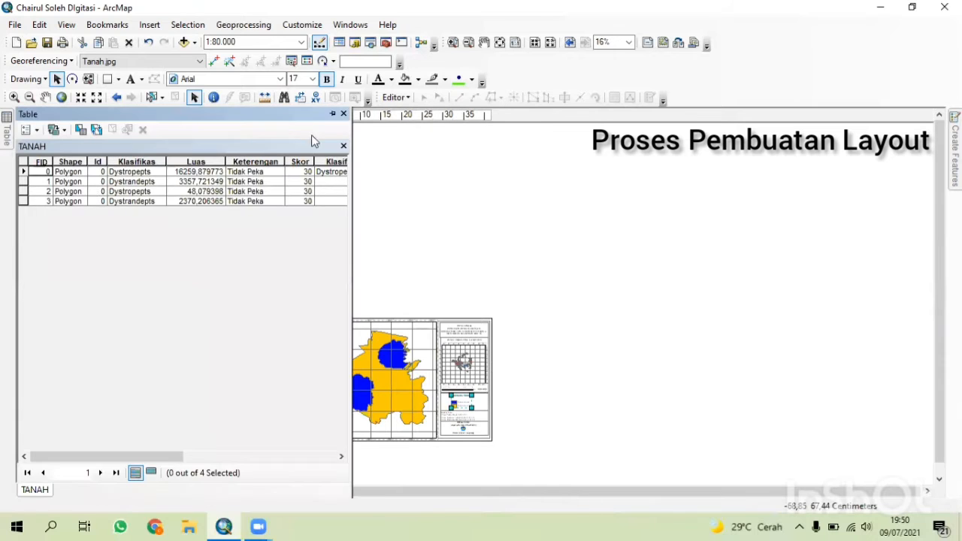
pyautogui.click(344, 114)
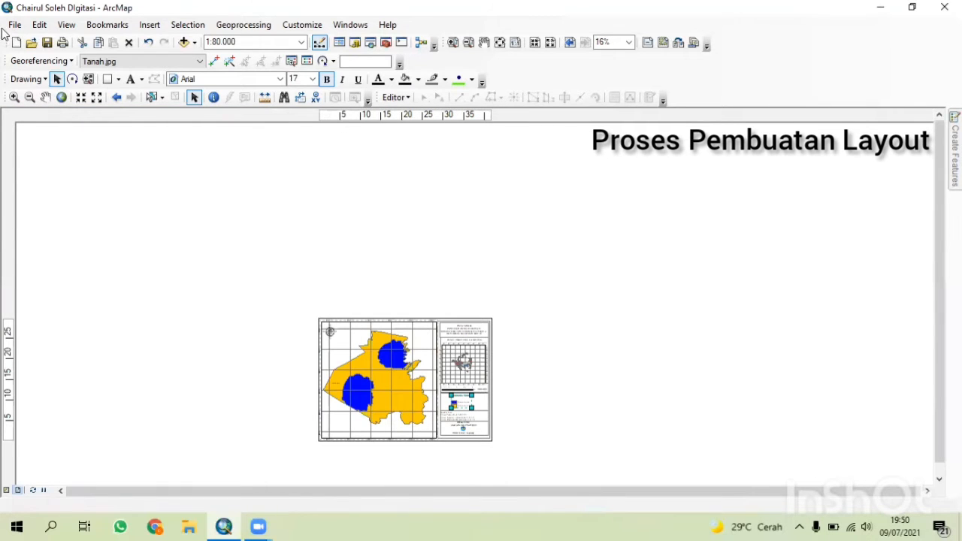
pyautogui.click(8, 26)
pyautogui.click(223, 219)
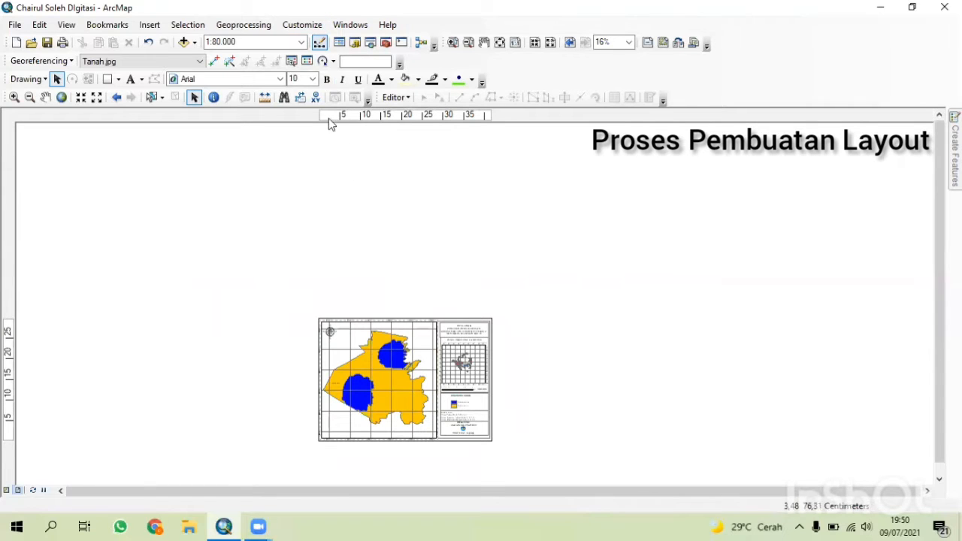
pyautogui.click(6, 353)
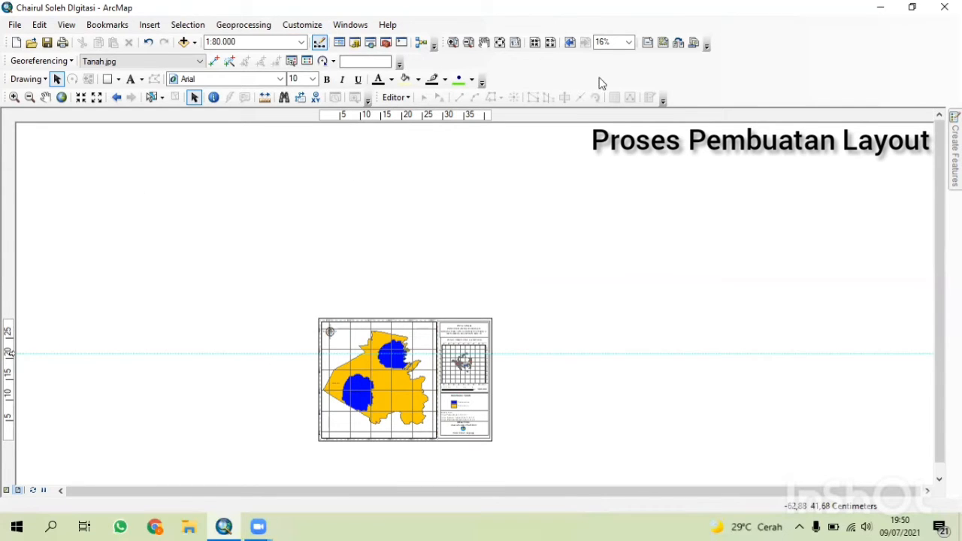
pyautogui.click(351, 25)
pyautogui.click(372, 94)
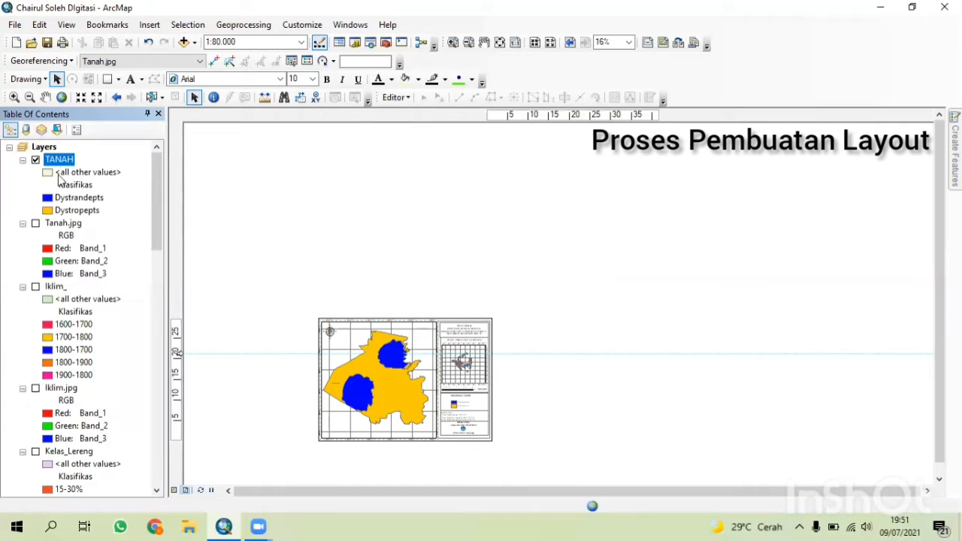
# Remove the TANAH layer and the Tanah.jpg image from the map.
pyautogui.rightClick(50, 159)
pyautogui.click(68, 181)
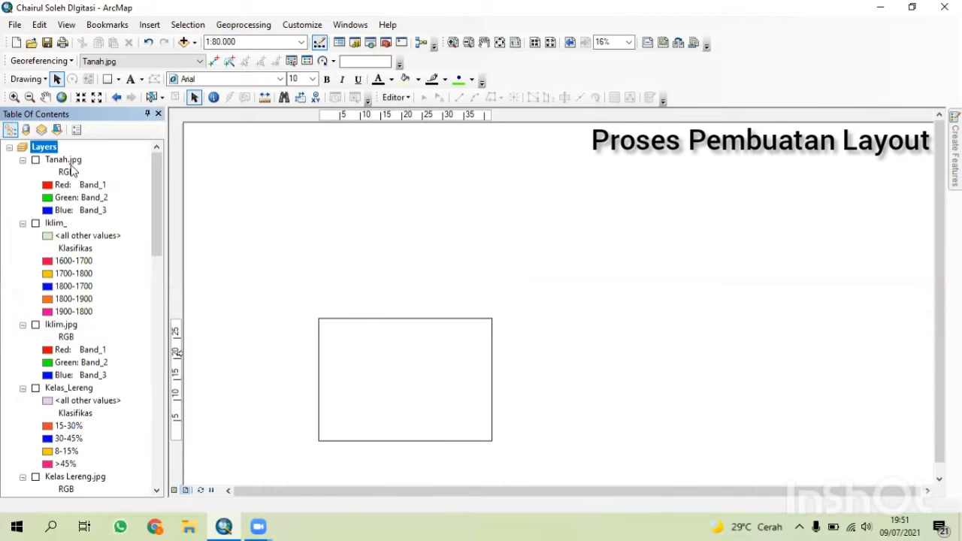
pyautogui.rightClick(70, 170)
pyautogui.click(94, 184)
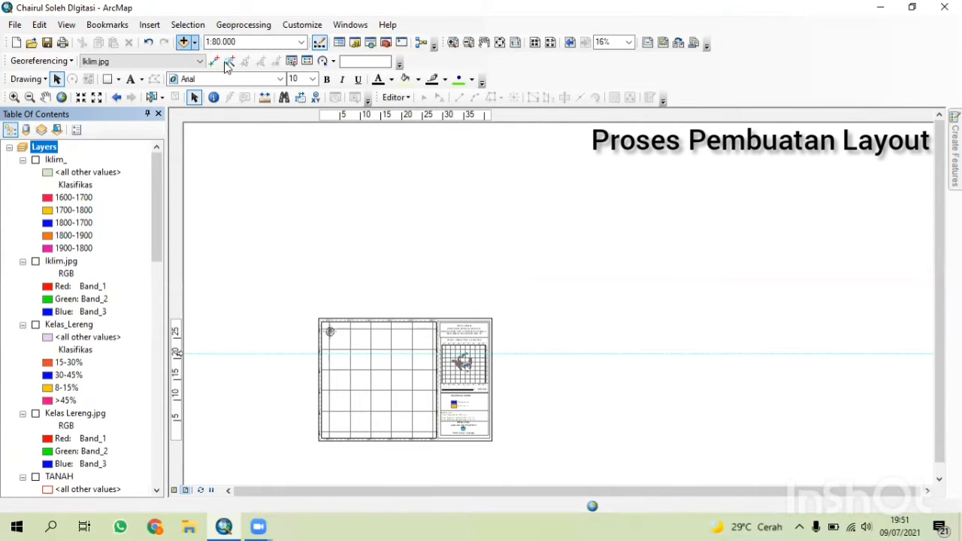
# Switch to data view and add the Kelas Lereng.jpg image from the D:\Semester 4\Pemetaan dan SIG folder.
pyautogui.click(174, 490)
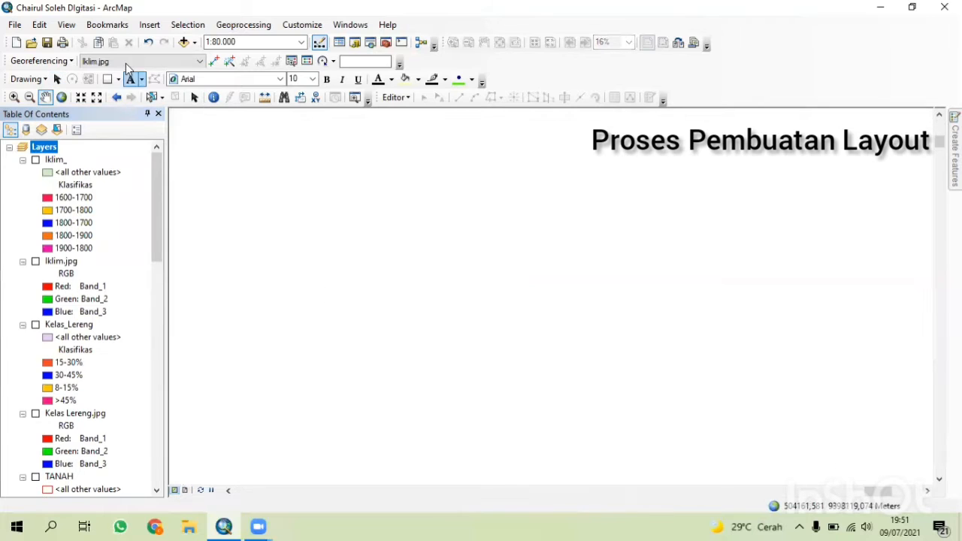
pyautogui.click(183, 42)
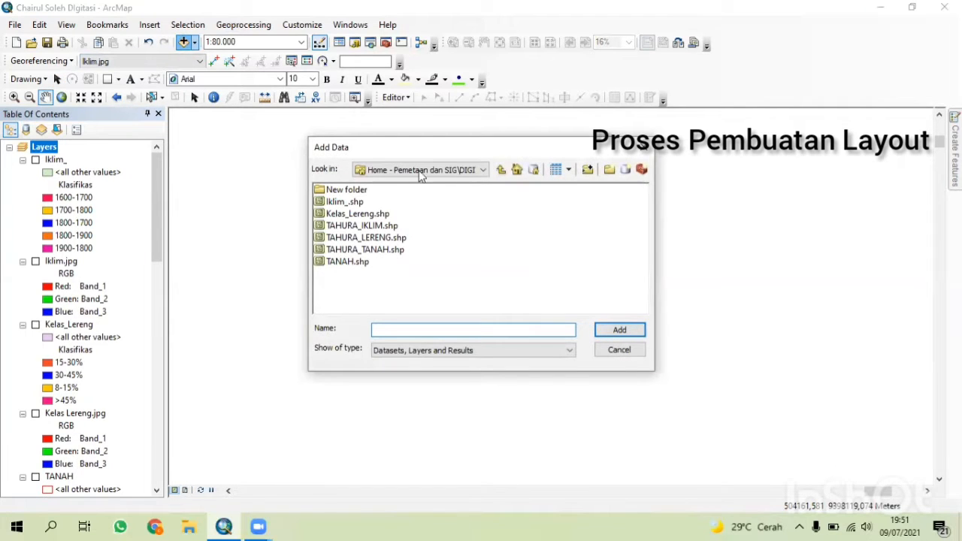
pyautogui.click(500, 169)
pyautogui.click(456, 170)
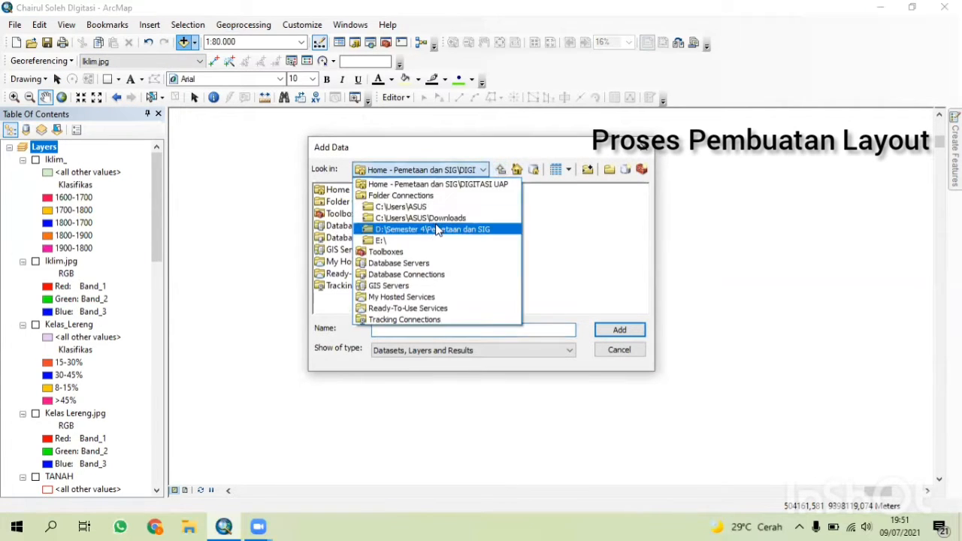
pyautogui.click(426, 230)
pyautogui.doubleClick(353, 226)
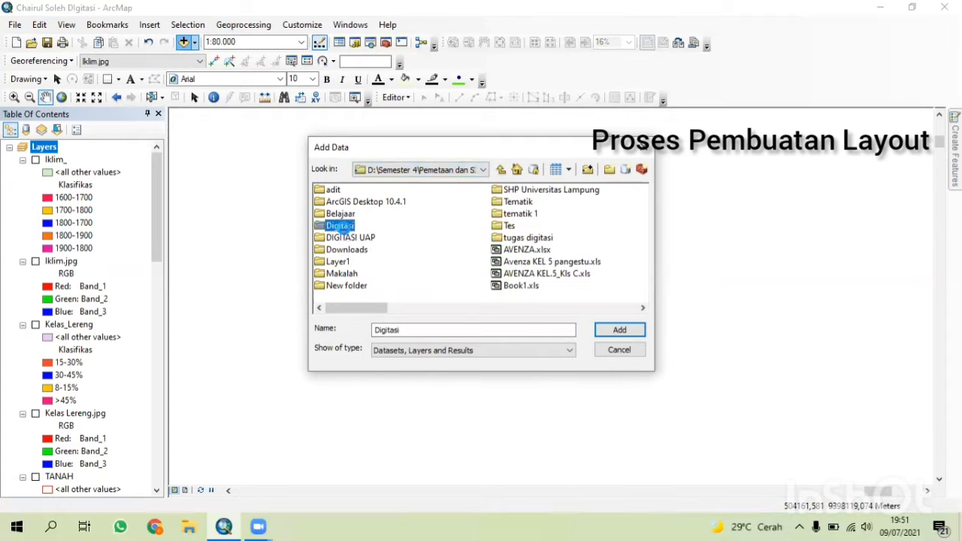
pyautogui.click(487, 189)
pyautogui.click(619, 330)
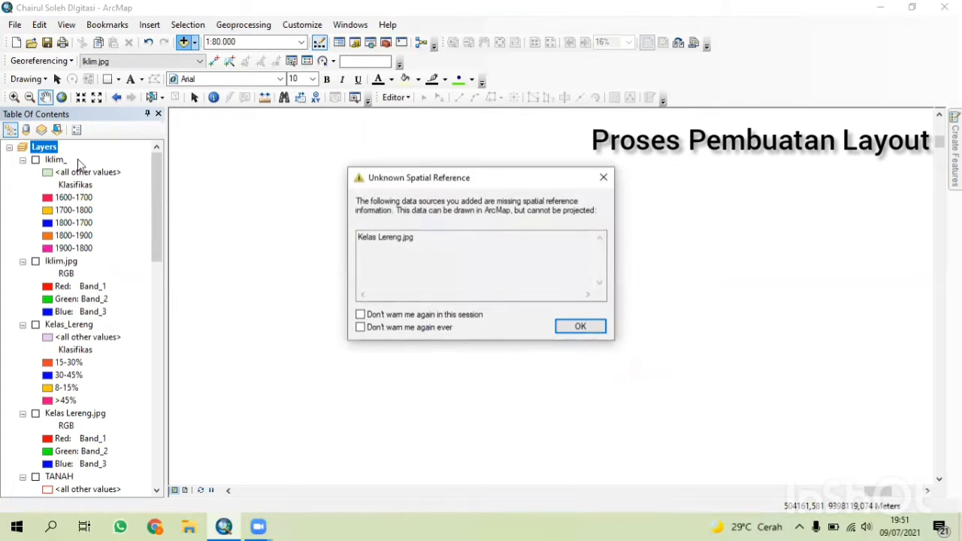
pyautogui.click(569, 329)
# Target Kelas Lereng.jpg for georeferencing, move it to the top of the layer list, and zoom to it.
pyautogui.click(174, 61)
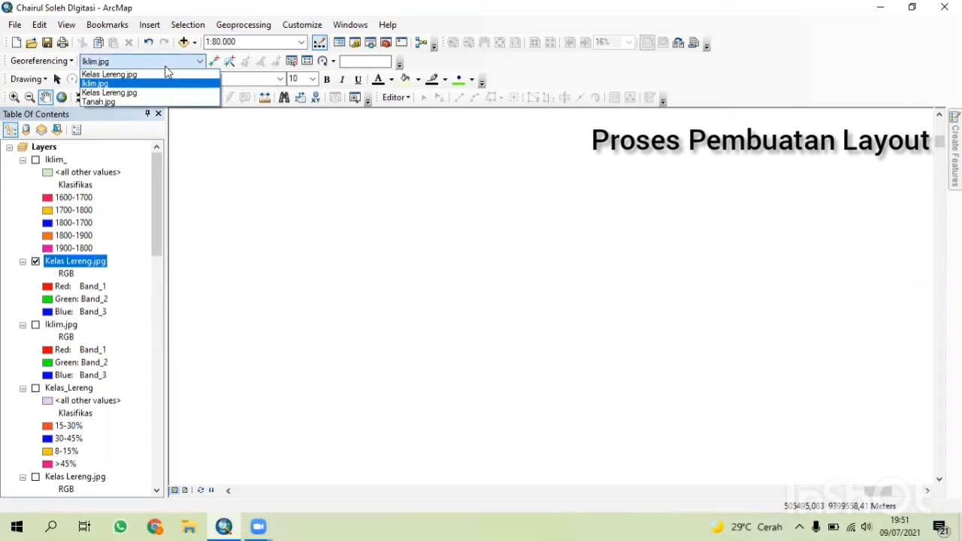
pyautogui.click(173, 75)
pyautogui.moveTo(75, 262); pyautogui.dragTo(86, 171)
pyautogui.rightClick(84, 167)
pyautogui.click(155, 238)
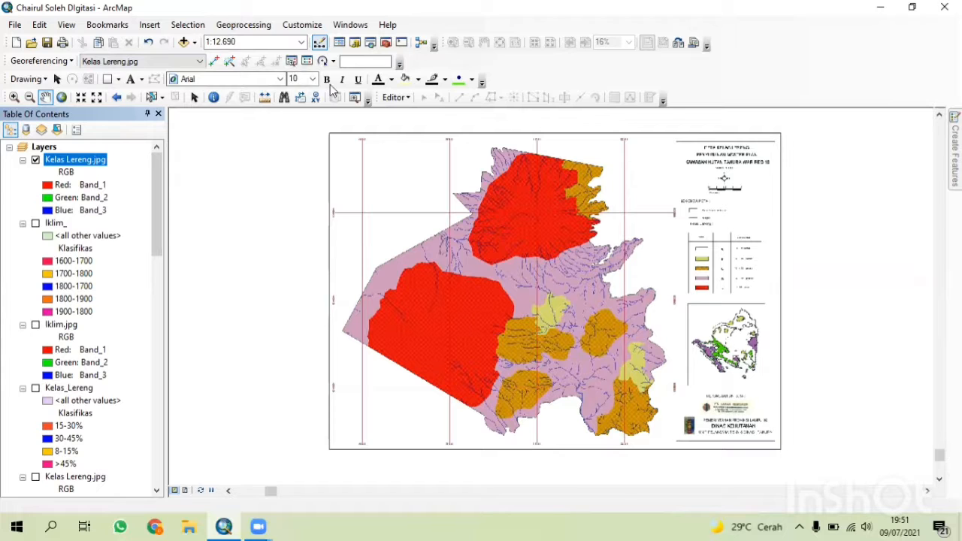
# Open the link table and load the saved control point links onto Kelas Lereng.jpg.
pyautogui.click(306, 61)
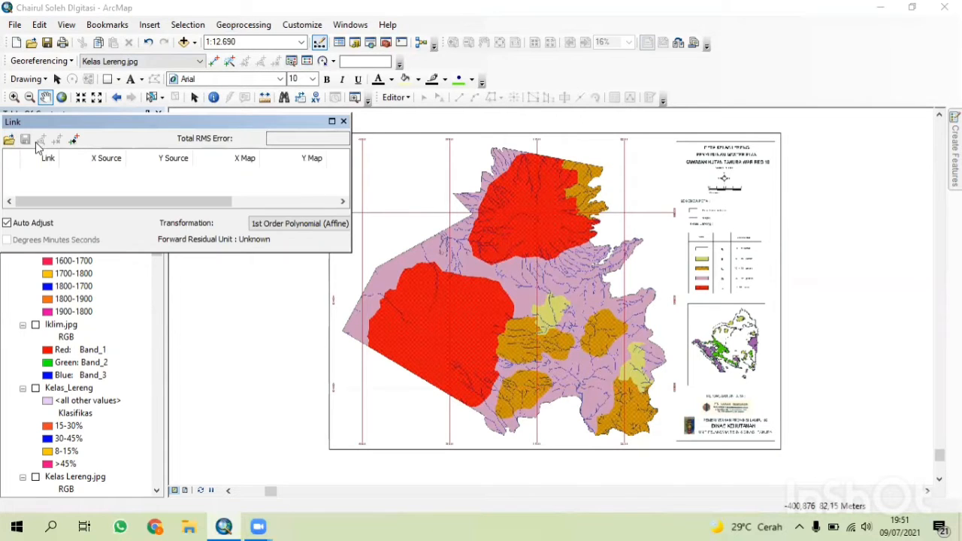
pyautogui.click(9, 139)
pyautogui.click(121, 101)
pyautogui.click(361, 294)
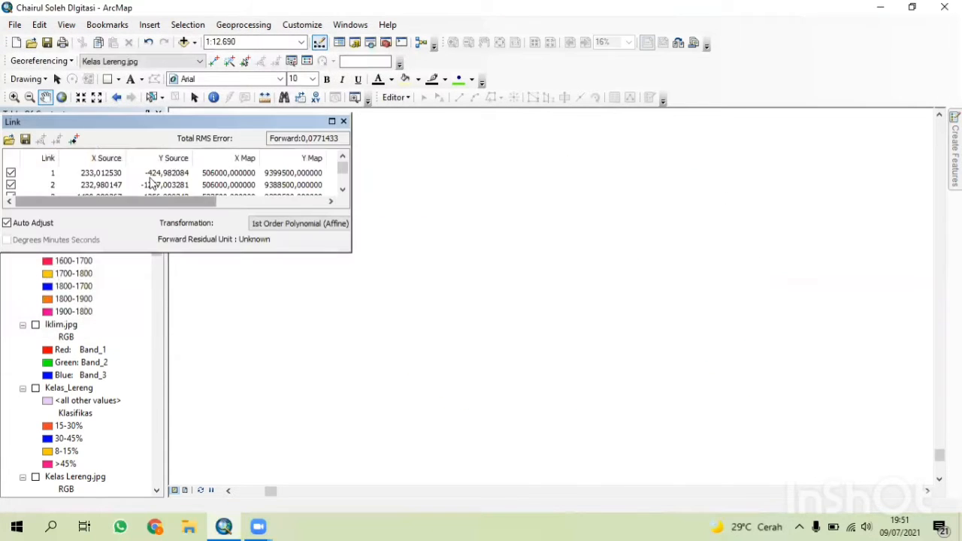
pyautogui.click(344, 121)
# Add the Kelas_Lereng.shp shapefile from the DIGITASI UAP folder over the georeferenced slope image.
pyautogui.rightClick(96, 160)
pyautogui.click(139, 230)
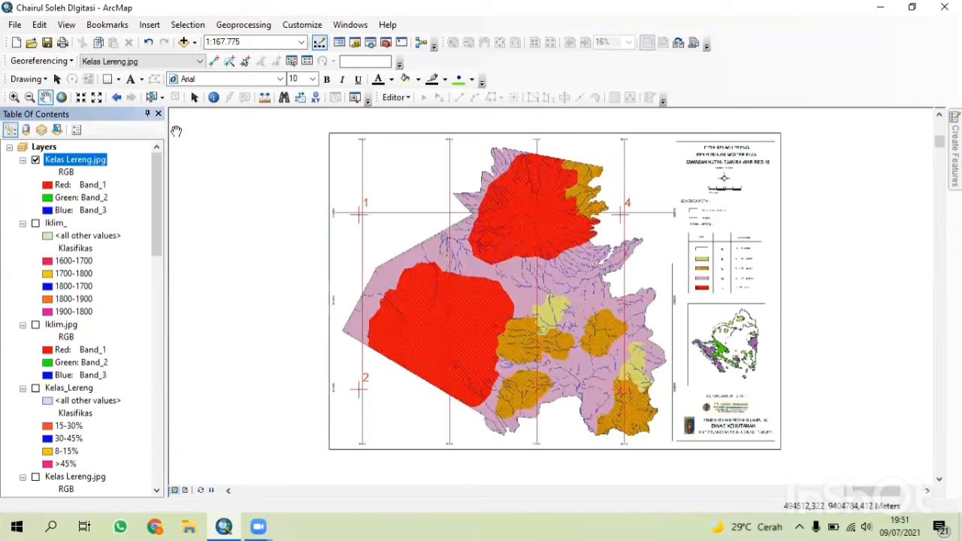
pyautogui.moveTo(432, 259); pyautogui.dragTo(282, 235)
pyautogui.click(183, 42)
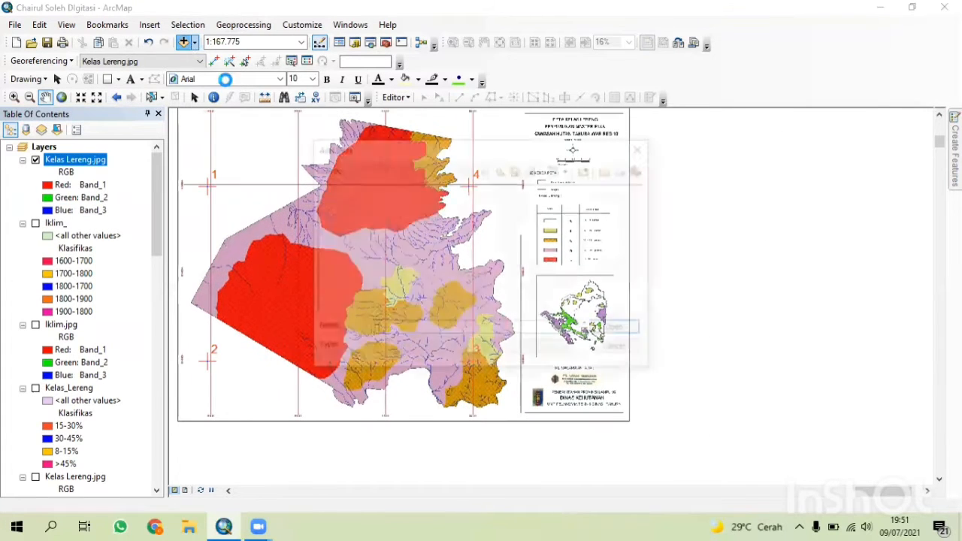
pyautogui.click(501, 169)
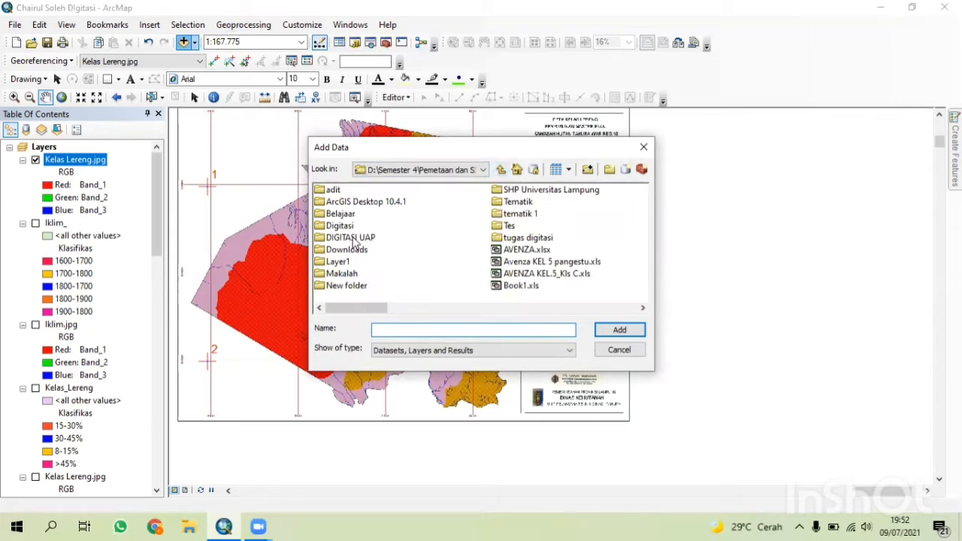
pyautogui.doubleClick(355, 238)
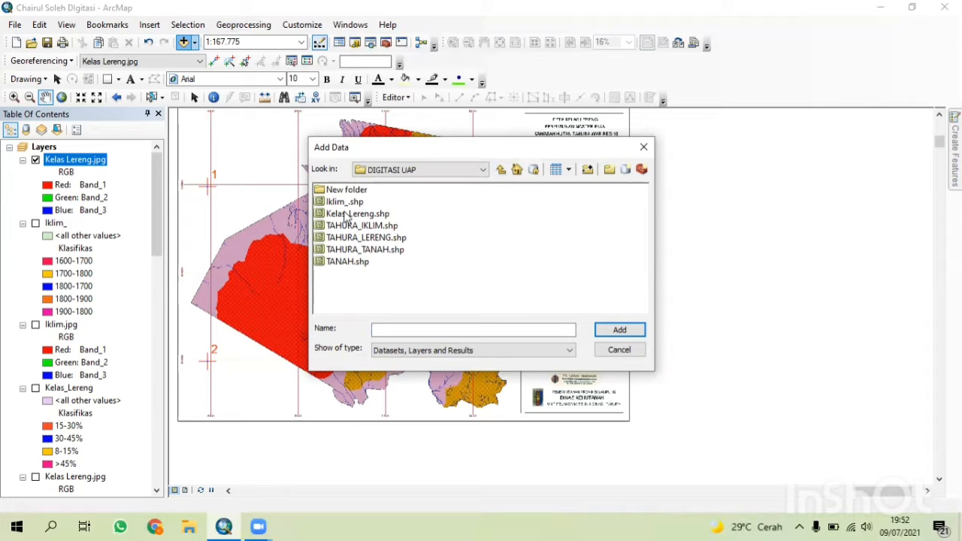
pyautogui.click(353, 214)
pyautogui.doubleClick(353, 216)
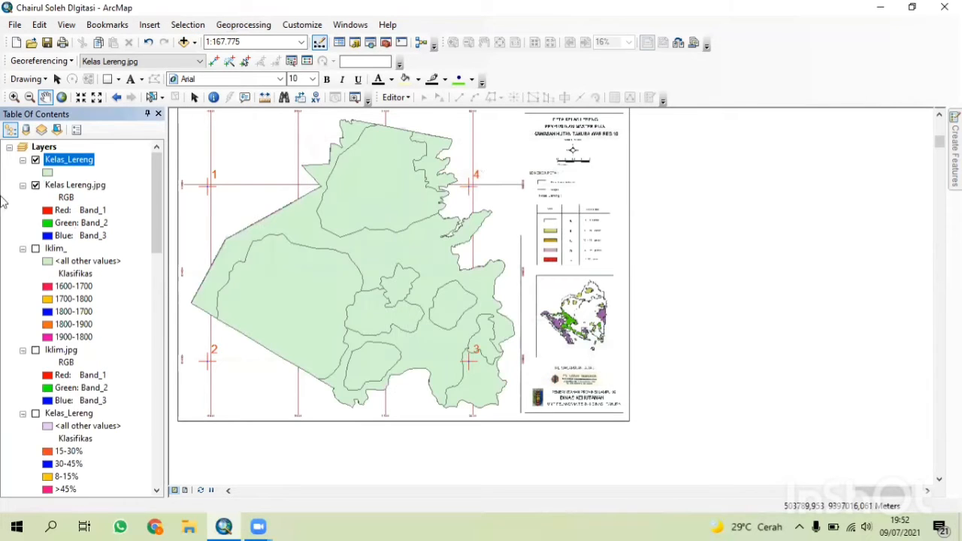
# Set the Kelas_Lereng polygon symbol to hollow fill with a red outline.
pyautogui.rightClick(61, 160)
pyautogui.click(177, 132)
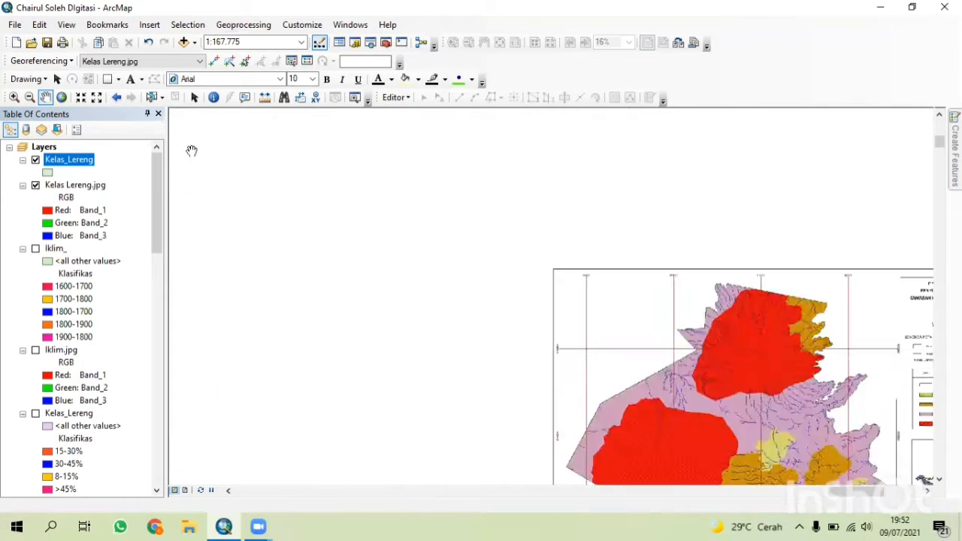
pyautogui.moveTo(591, 335); pyautogui.dragTo(265, 199)
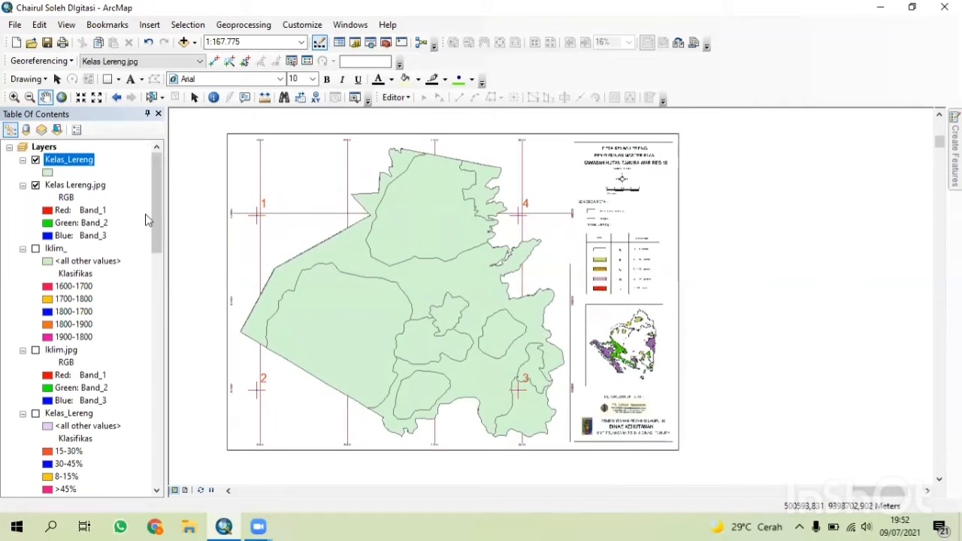
pyautogui.click(48, 172)
pyautogui.click(340, 235)
pyautogui.click(641, 230)
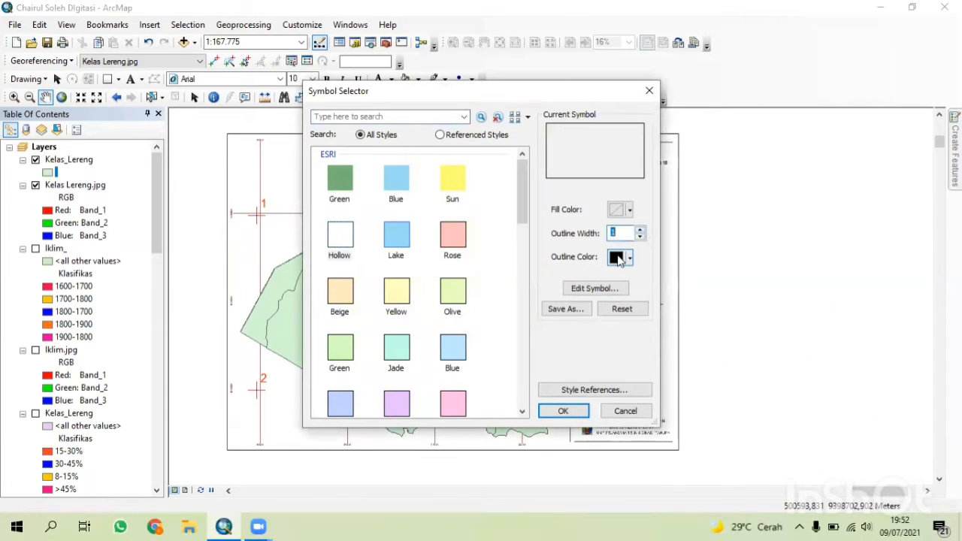
pyautogui.click(624, 257)
pyautogui.click(626, 322)
pyautogui.click(563, 410)
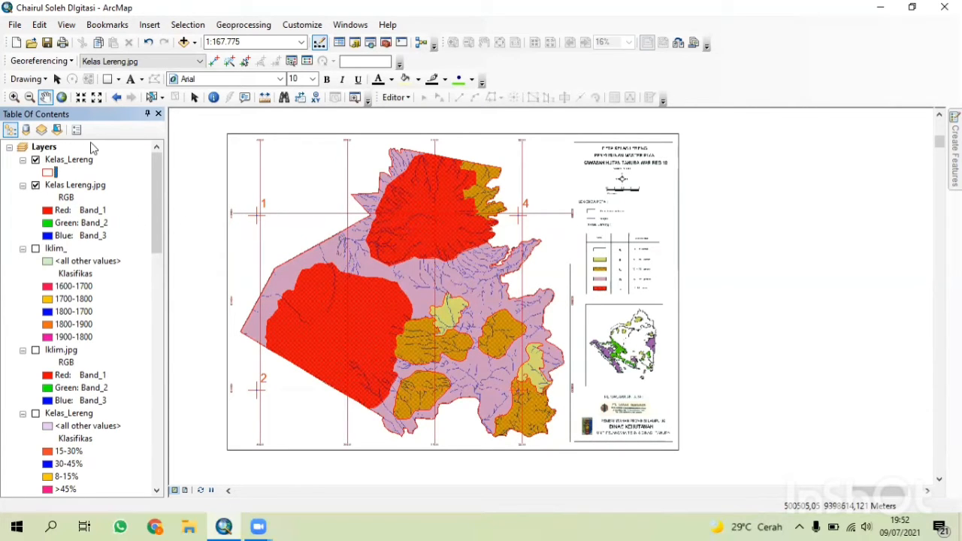
# Open the Kelas_Lereng attribute table and review its Klasifikas, Luas, Keterangan and Skor fields.
pyautogui.rightClick(75, 160)
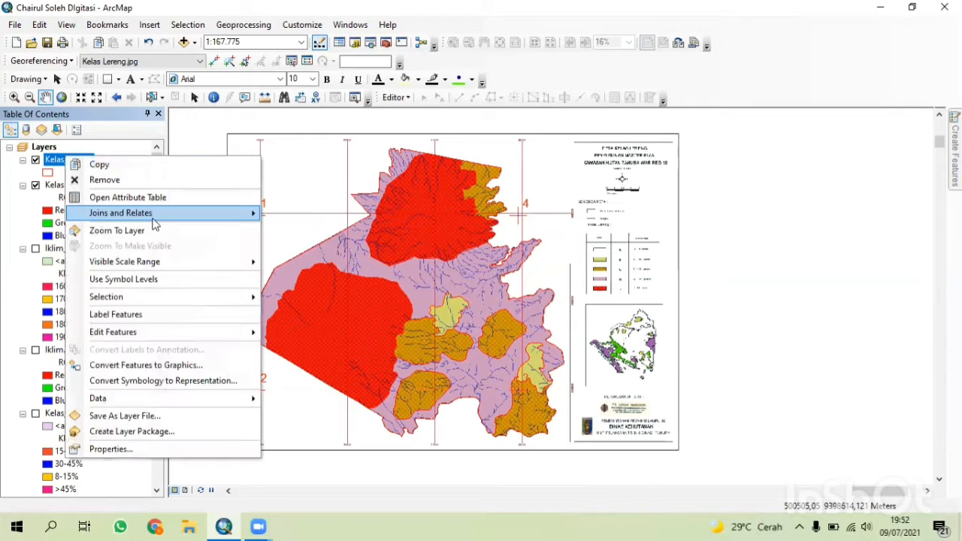
pyautogui.click(151, 194)
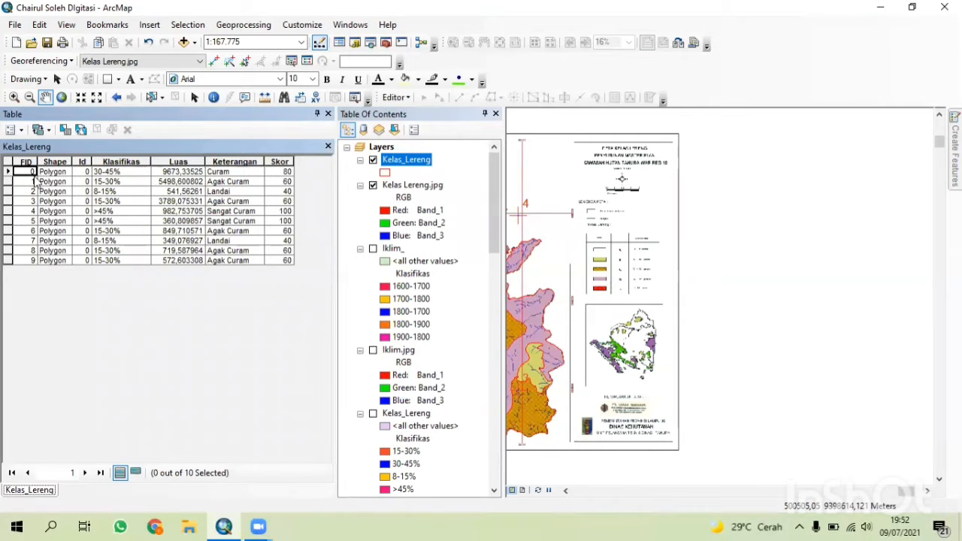
pyautogui.click(136, 162)
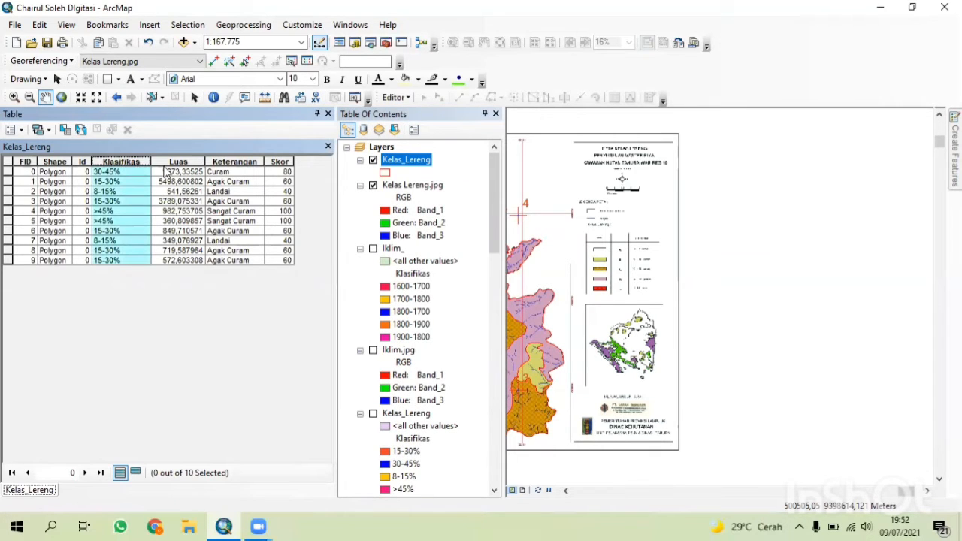
pyautogui.click(172, 163)
pyautogui.click(225, 164)
pyautogui.click(275, 164)
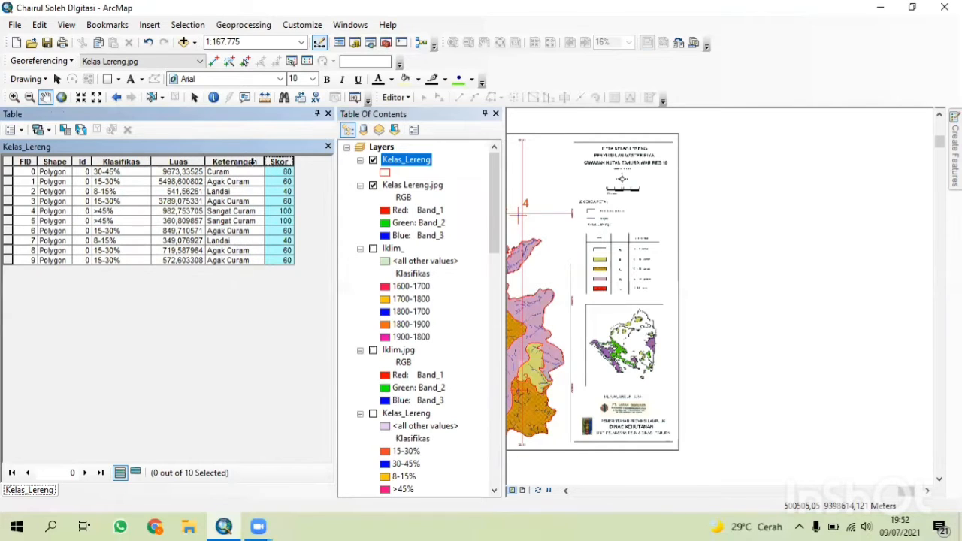
pyautogui.click(125, 172)
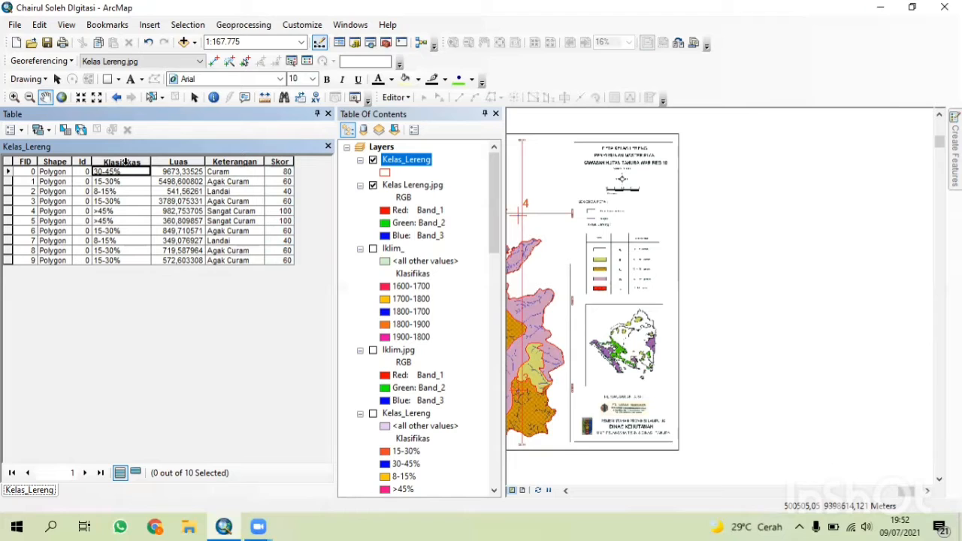
pyautogui.click(126, 162)
pyautogui.click(177, 163)
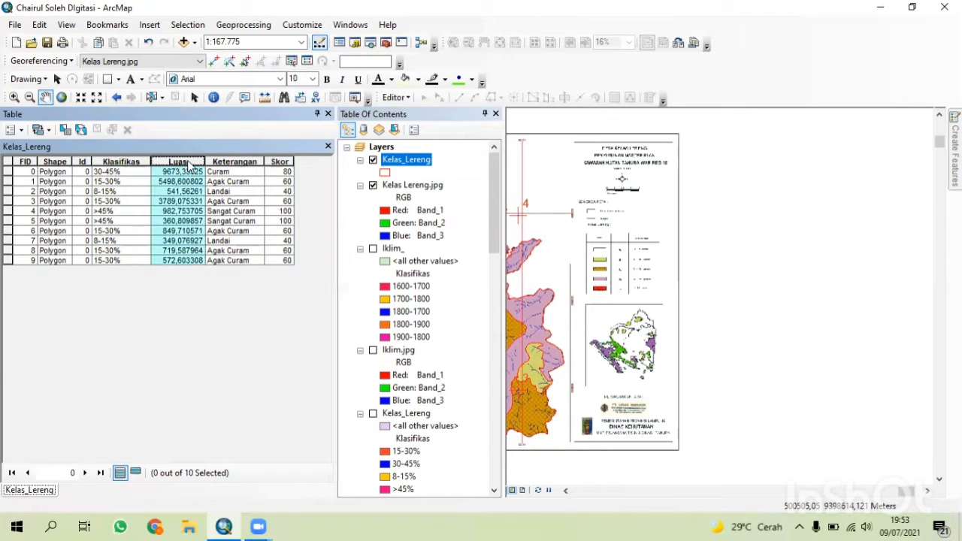
pyautogui.click(227, 162)
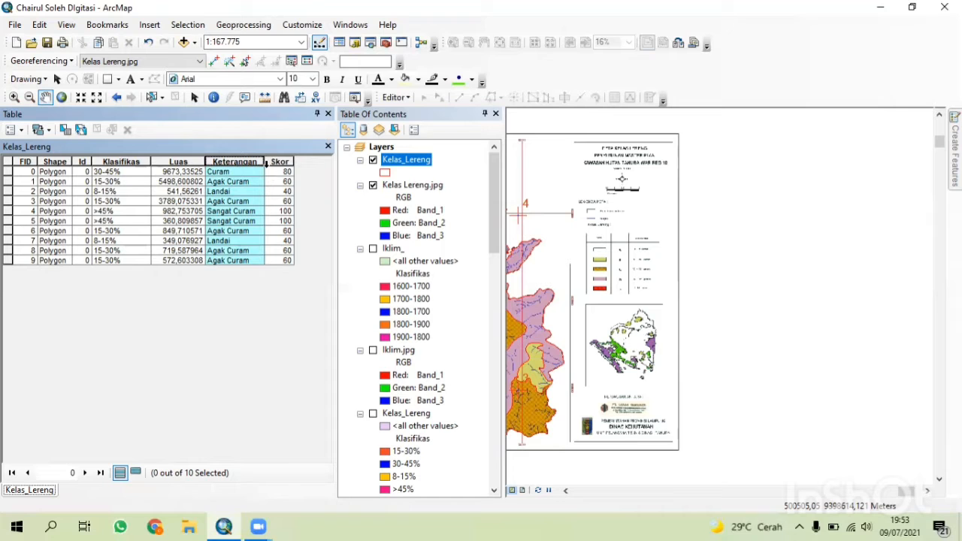
pyautogui.click(274, 163)
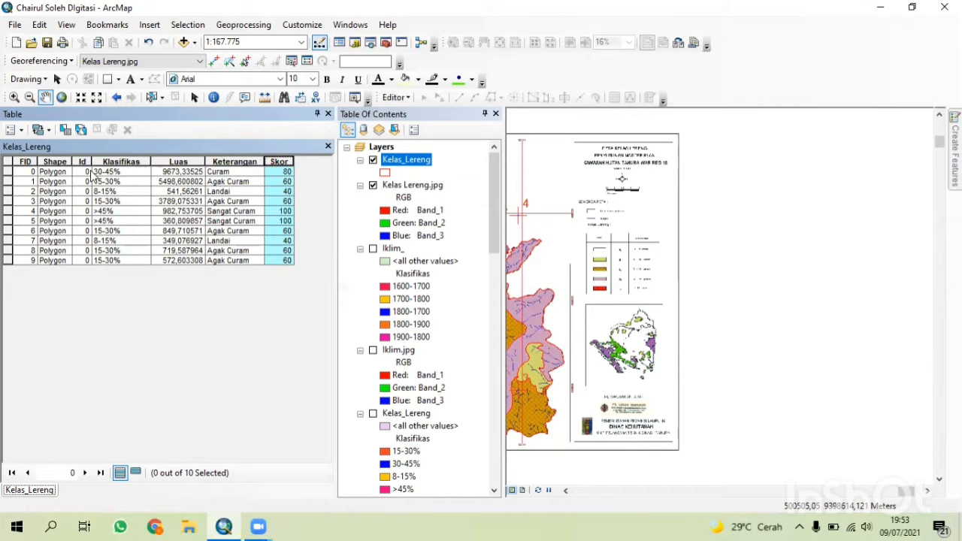
pyautogui.click(328, 146)
# Symbolize Kelas_Lereng by unique values of the Klasifikas field, adding all values.
pyautogui.rightClick(85, 164)
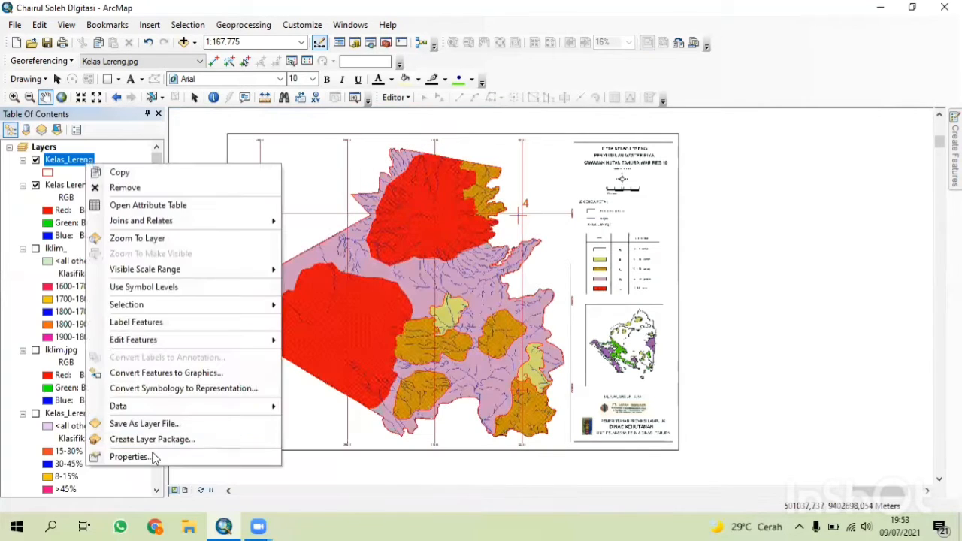
pyautogui.click(129, 457)
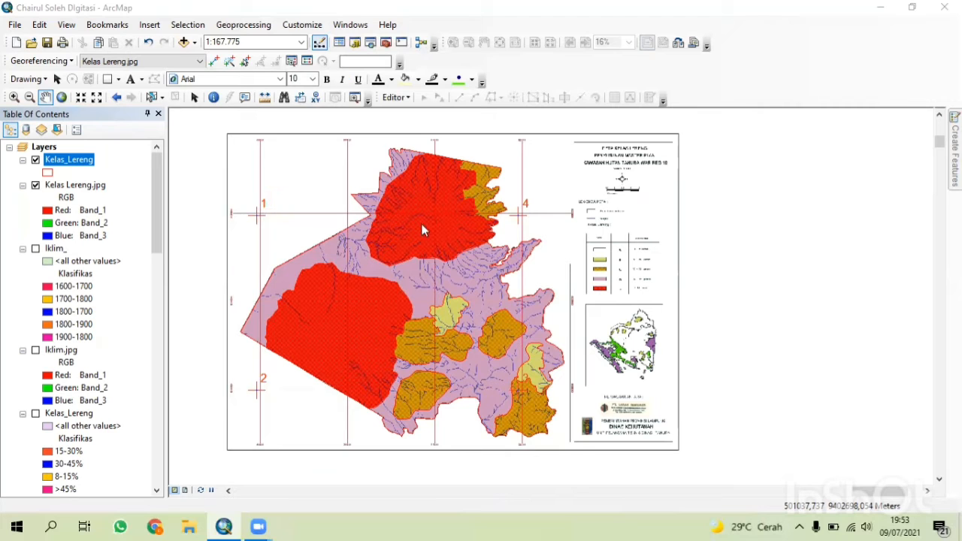
pyautogui.click(284, 145)
pyautogui.click(428, 157)
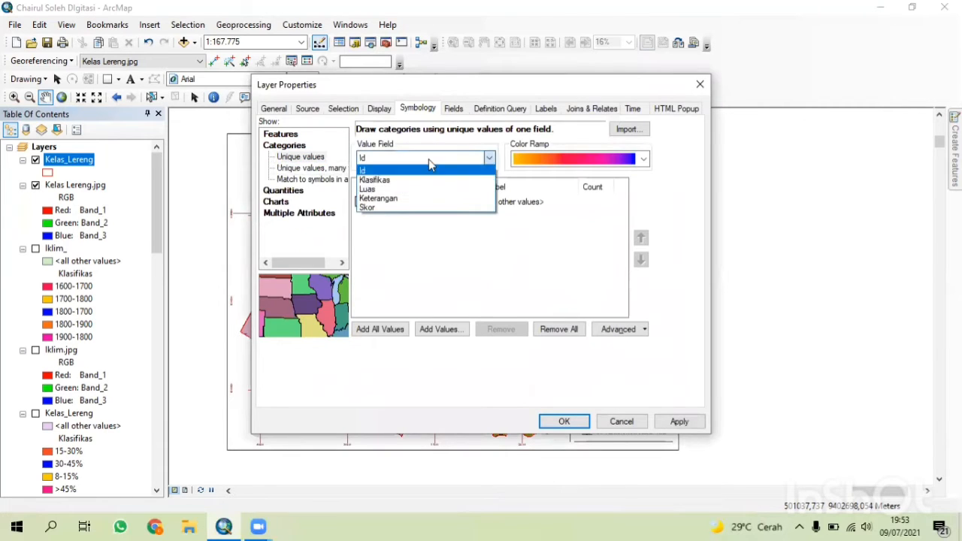
pyautogui.click(424, 181)
pyautogui.click(381, 329)
pyautogui.click(564, 421)
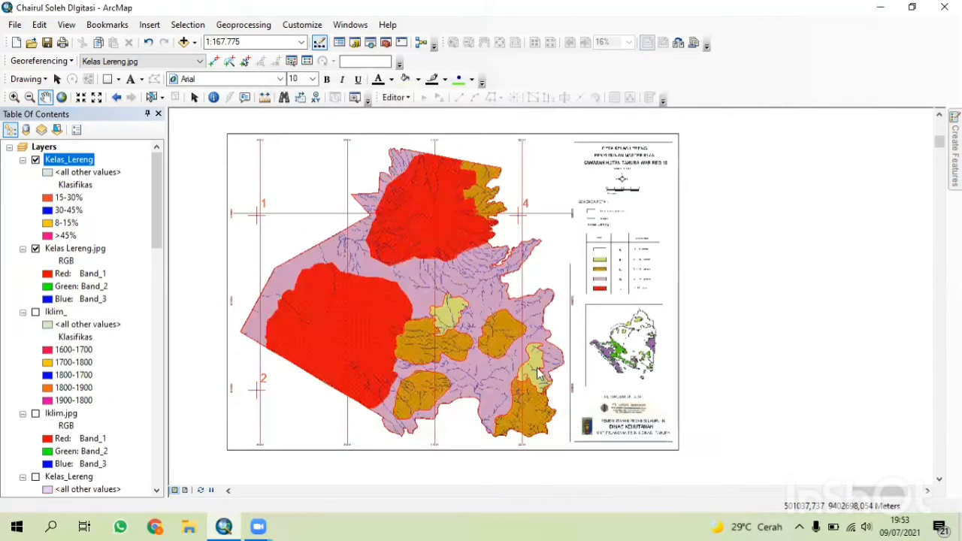
# Label the Kelas_Lereng features by the Klasifikas field with a changed font size and turn labels on.
pyautogui.rightClick(55, 160)
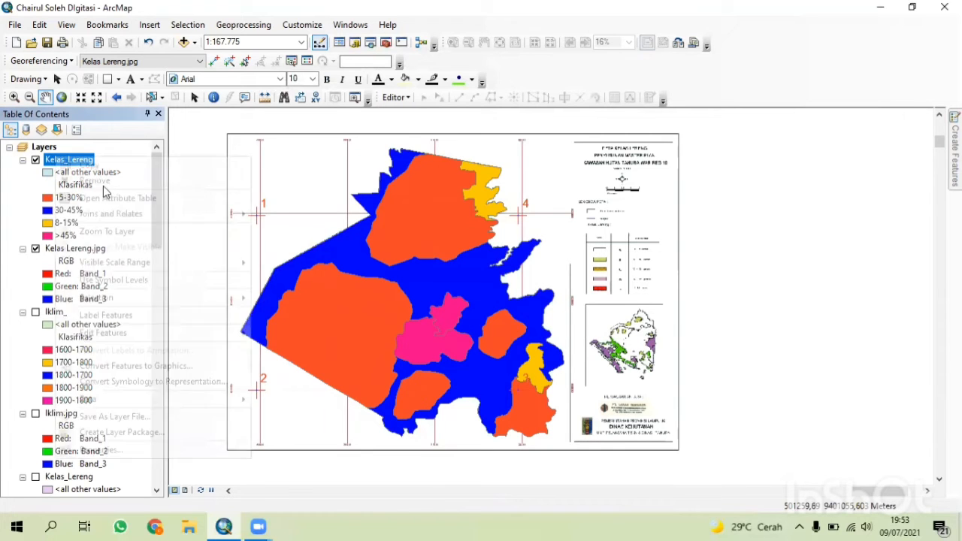
pyautogui.click(188, 455)
pyautogui.click(546, 110)
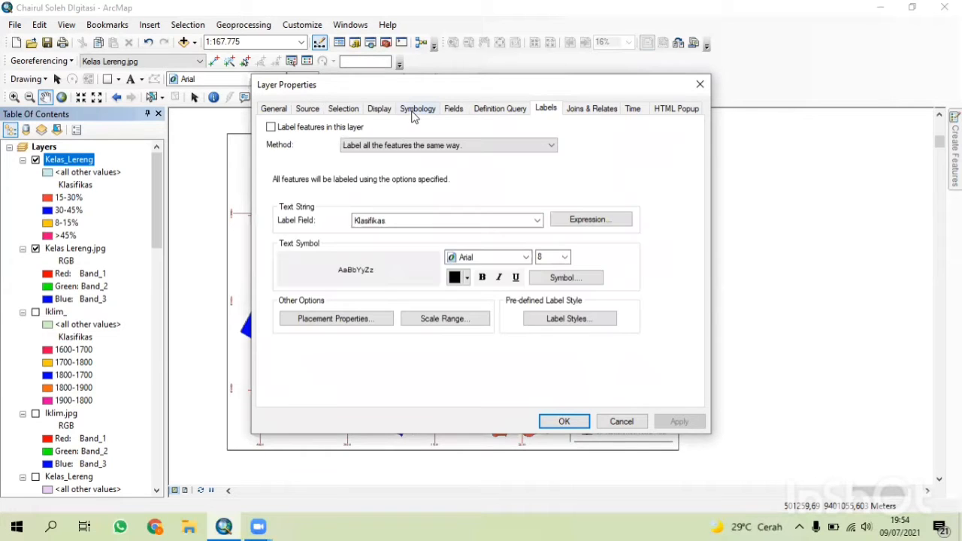
pyautogui.click(479, 220)
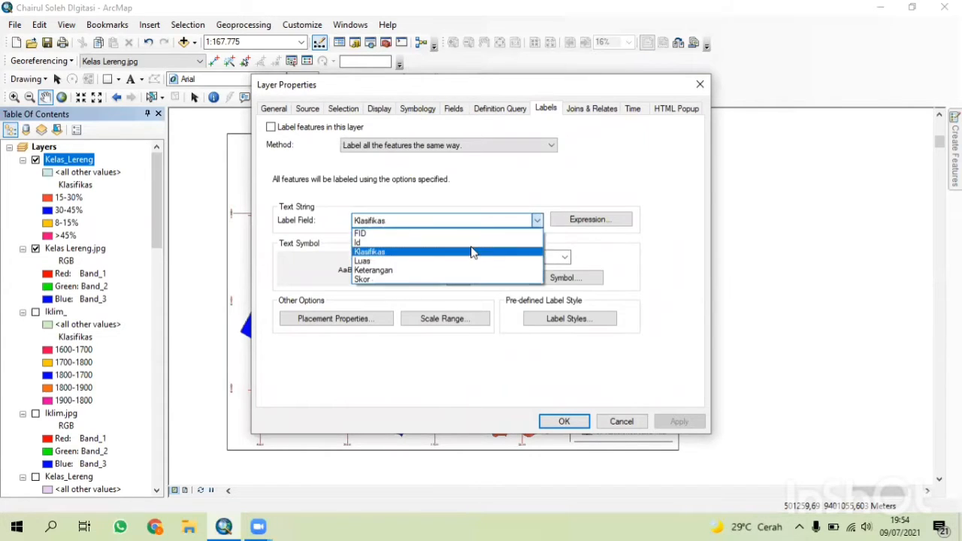
pyautogui.click(473, 251)
pyautogui.click(564, 258)
pyautogui.click(544, 291)
pyautogui.click(565, 420)
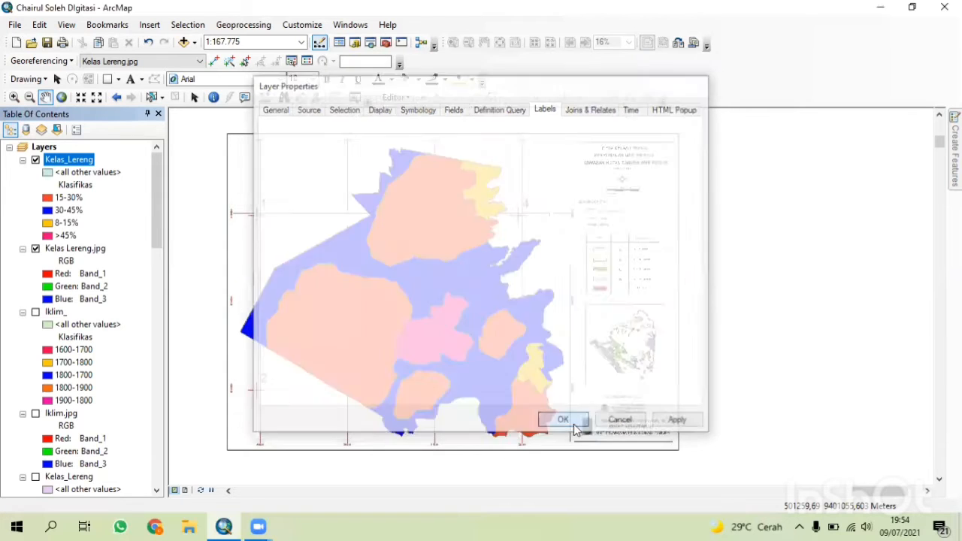
pyautogui.rightClick(66, 168)
pyautogui.click(113, 324)
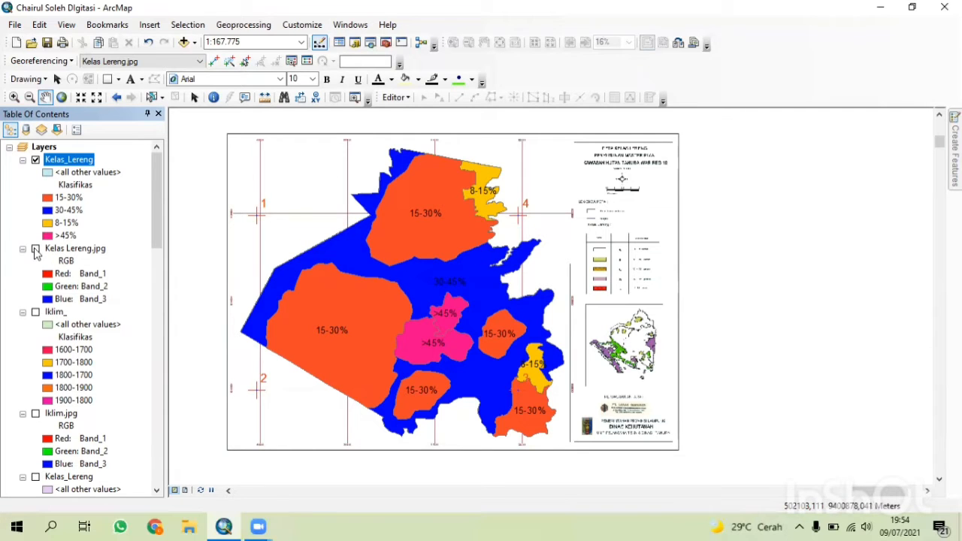
# Hide the Kelas Lereng.jpg layer and uncheck the control point links in the link table.
pyautogui.click(35, 249)
pyautogui.click(308, 61)
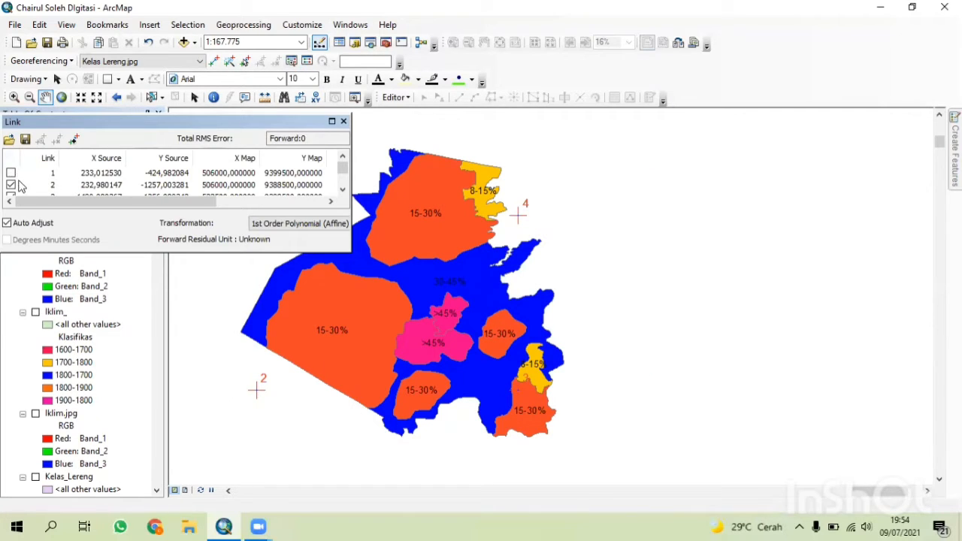
pyautogui.scroll(-1, 15, 185)
pyautogui.click(11, 185)
pyautogui.click(11, 185)
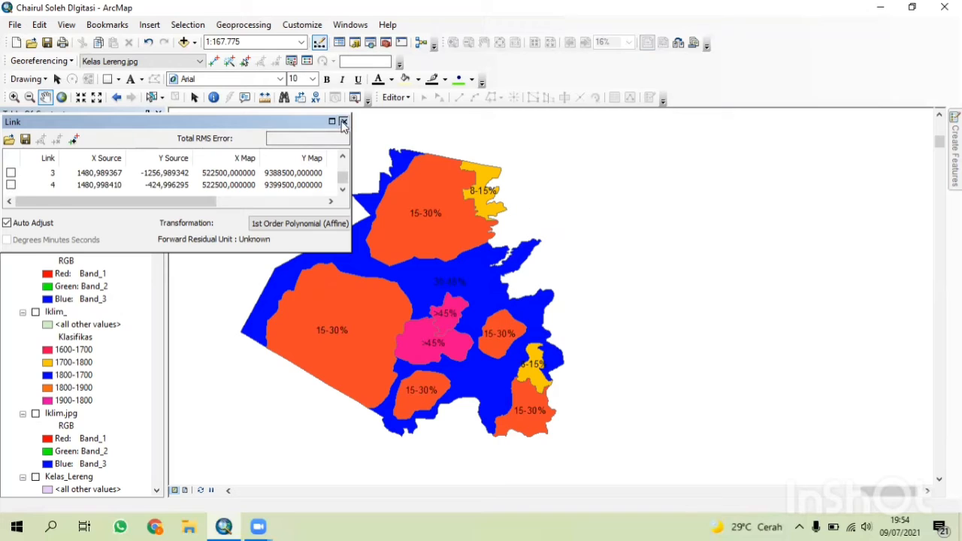
pyautogui.click(343, 122)
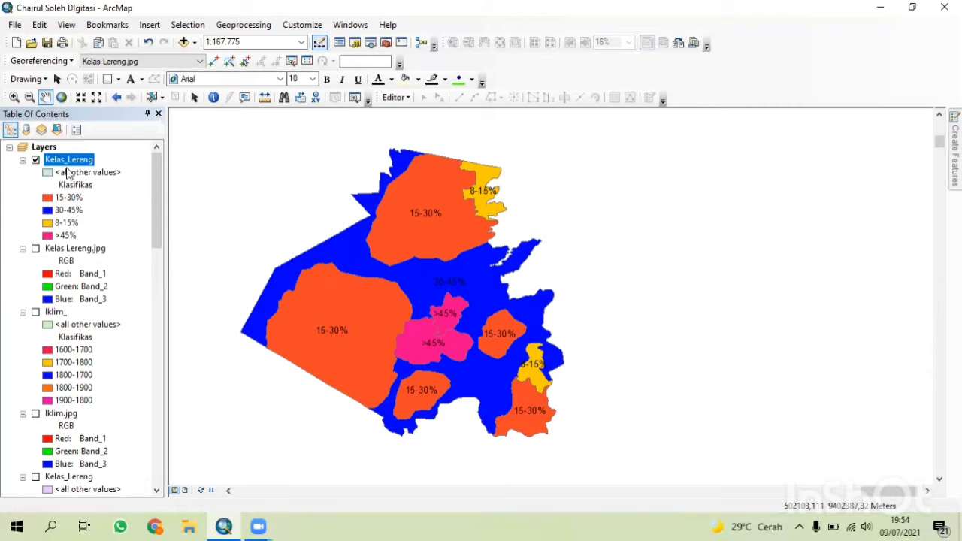
# Switch to layout view and remove the reference grid from the data frame's properties.
pyautogui.click(186, 490)
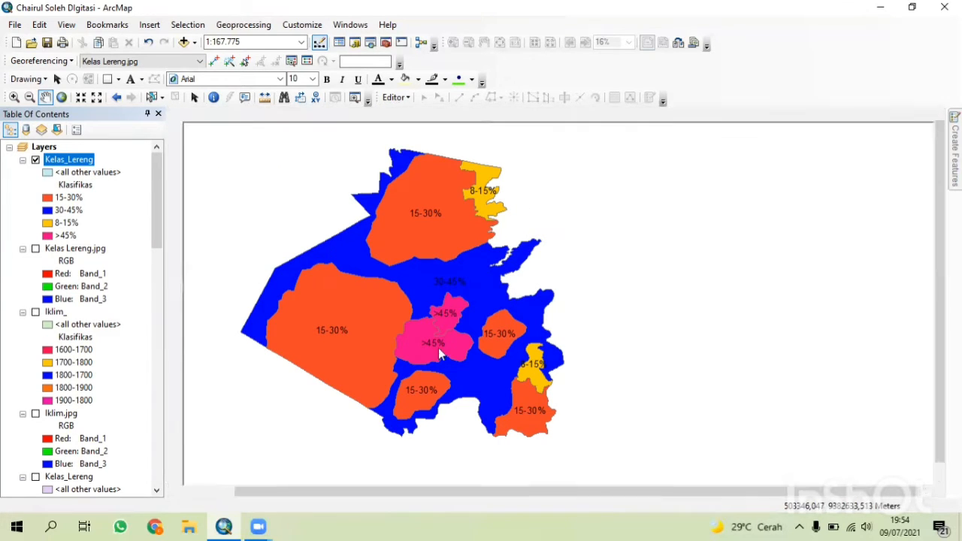
pyautogui.scroll(2, 429, 369)
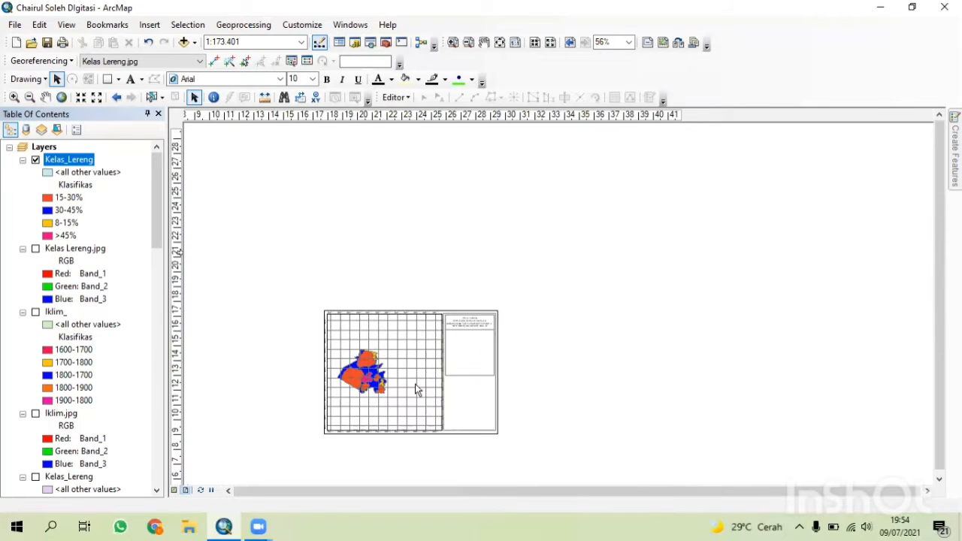
pyautogui.click(418, 391)
pyautogui.rightClick(375, 406)
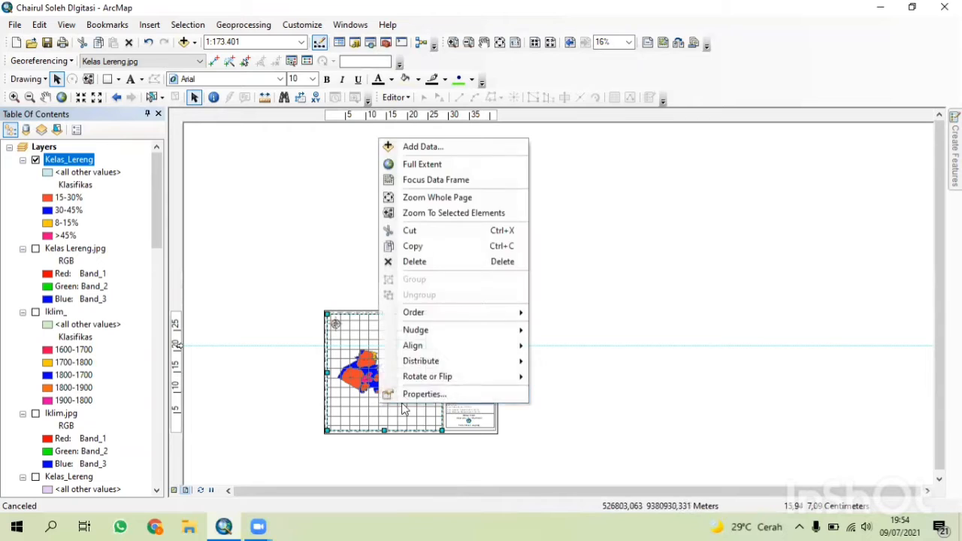
pyautogui.click(413, 393)
pyautogui.click(578, 156)
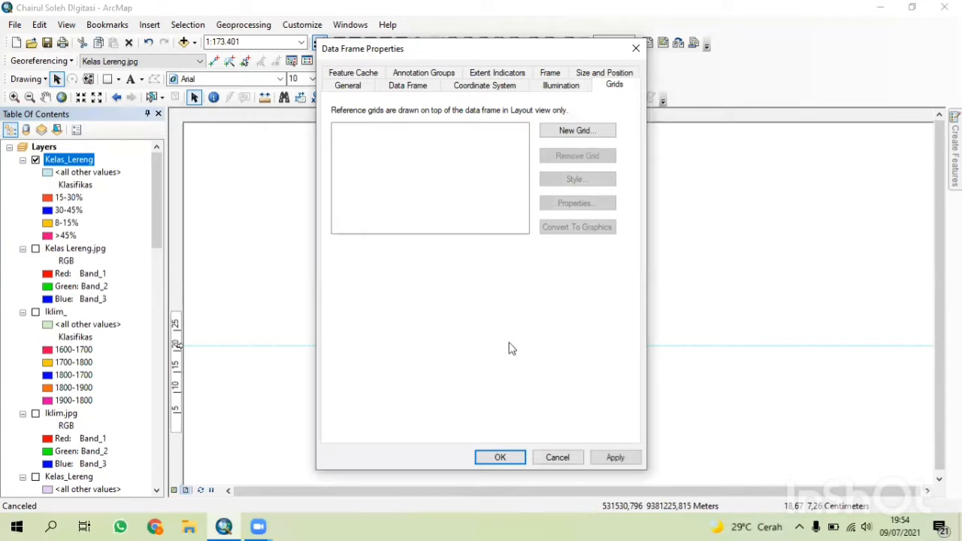
pyautogui.click(500, 457)
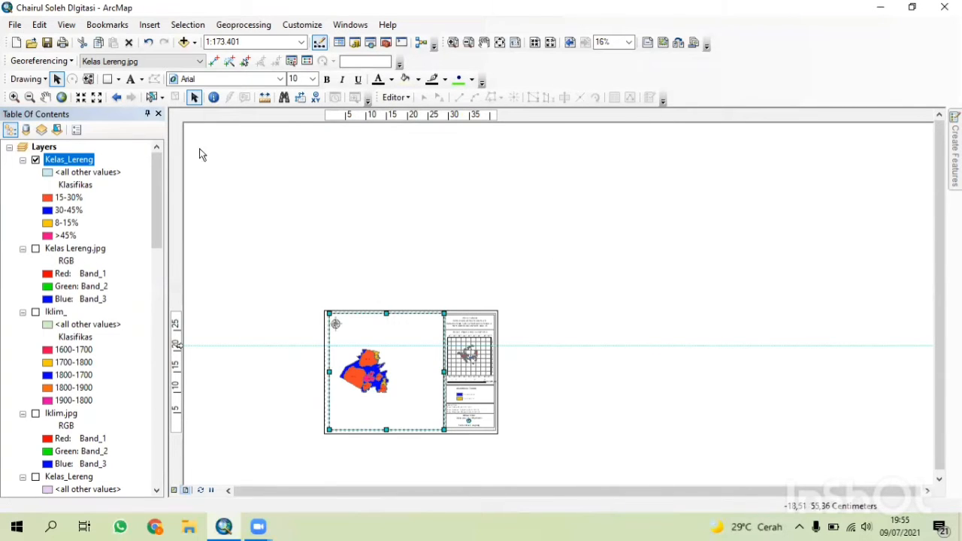
# Zoom the layout's data frame to the full extent of the Kelas_Lereng map.
pyautogui.click(45, 97)
pyautogui.moveTo(360, 372); pyautogui.dragTo(381, 372)
pyautogui.click(79, 99)
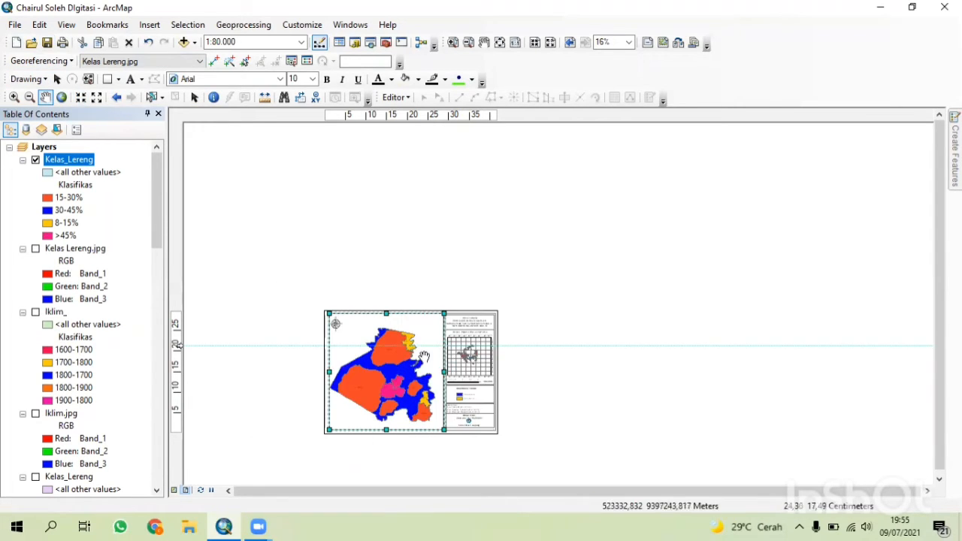
# Add a new measured grid to the map's data frame through its properties using the grid wizard defaults.
pyautogui.click(57, 79)
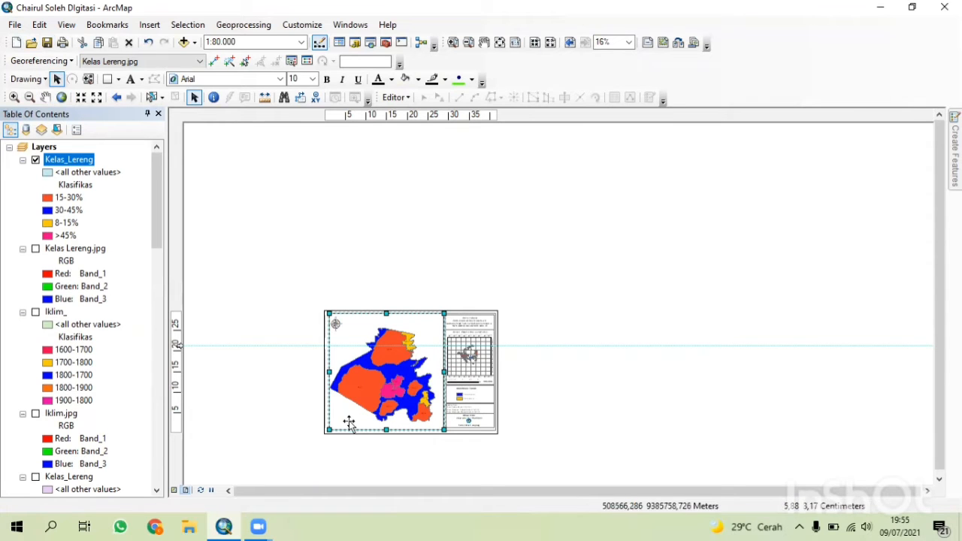
pyautogui.rightClick(350, 424)
pyautogui.click(393, 418)
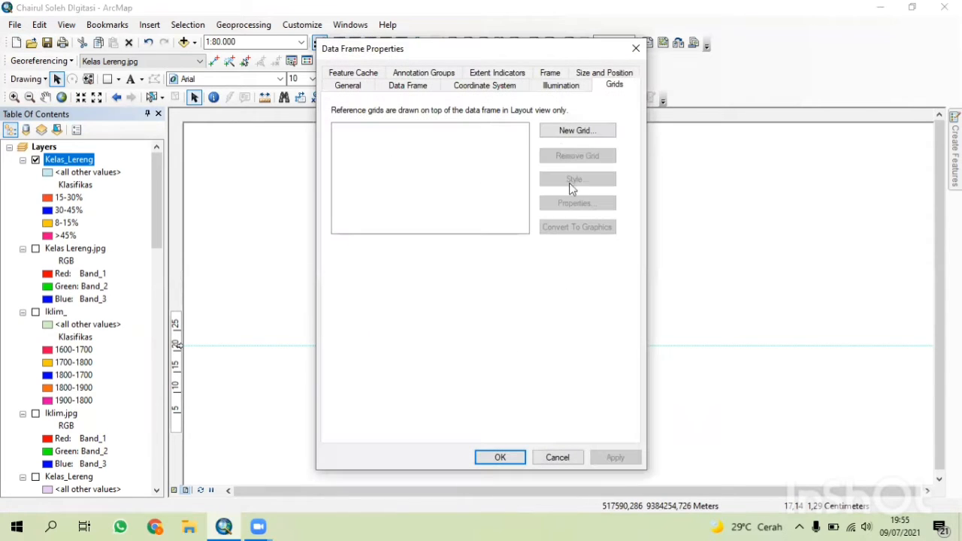
pyautogui.click(565, 132)
pyautogui.click(504, 216)
pyautogui.click(580, 383)
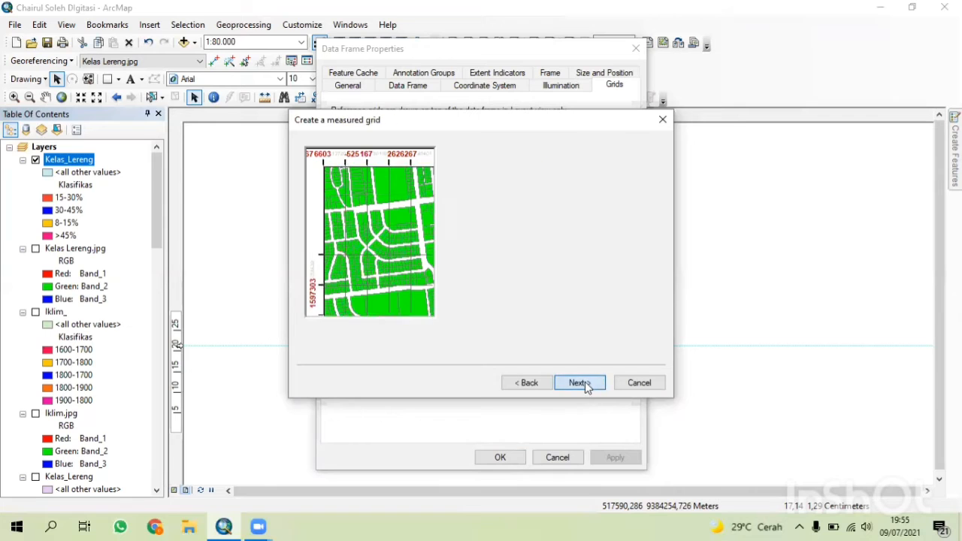
pyautogui.click(579, 384)
pyautogui.click(579, 383)
pyautogui.click(500, 457)
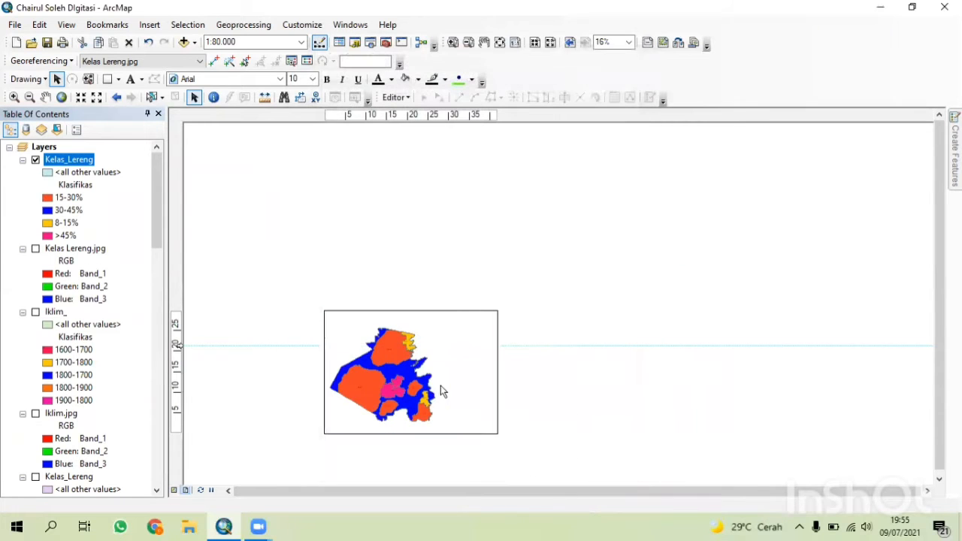
# Change the first line of the layout's title text to "PETA KELAS LERENG".
pyautogui.scroll(-2, 426, 172)
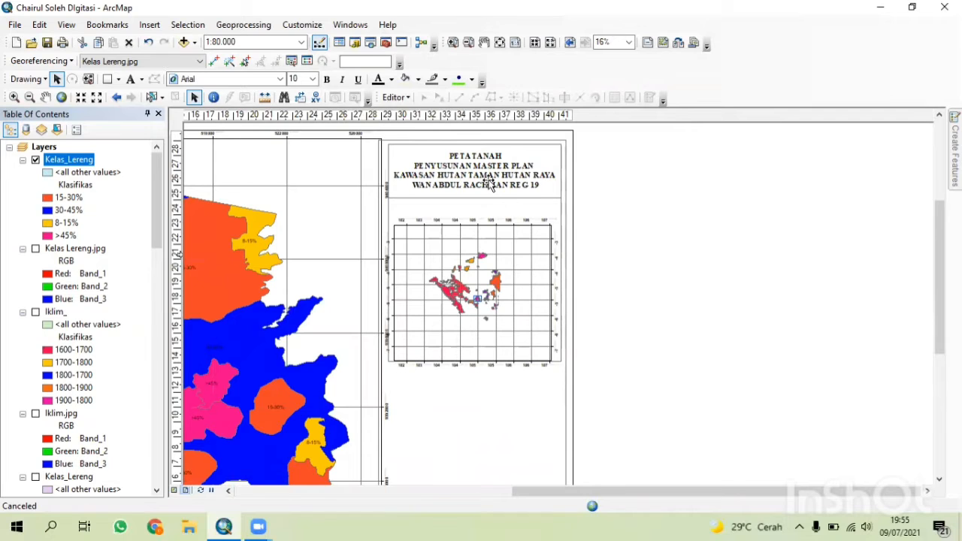
pyautogui.doubleClick(490, 183)
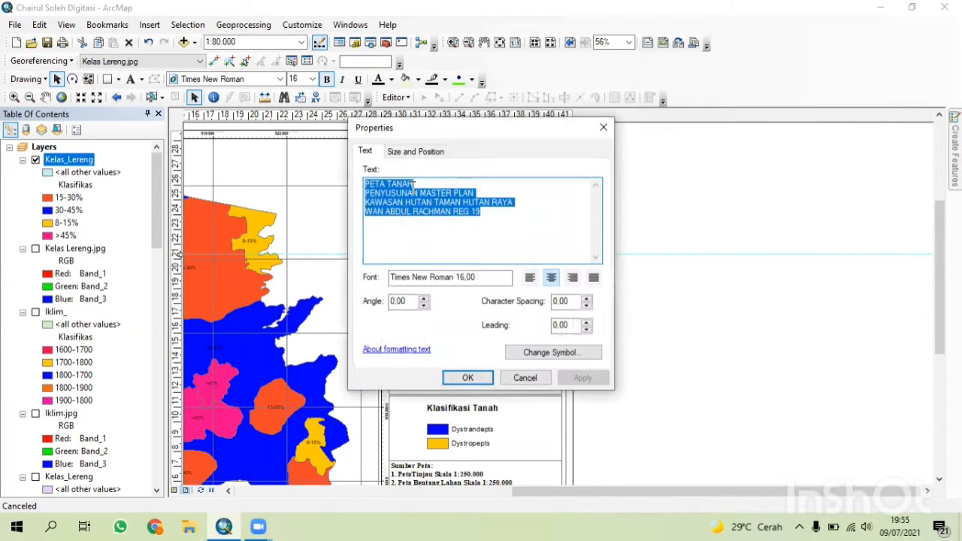
pyautogui.click(413, 184)
pyautogui.press('BackSpace')
pyautogui.press('BackSpace')
pyautogui.press('BackSpace')
pyautogui.press('BackSpace')
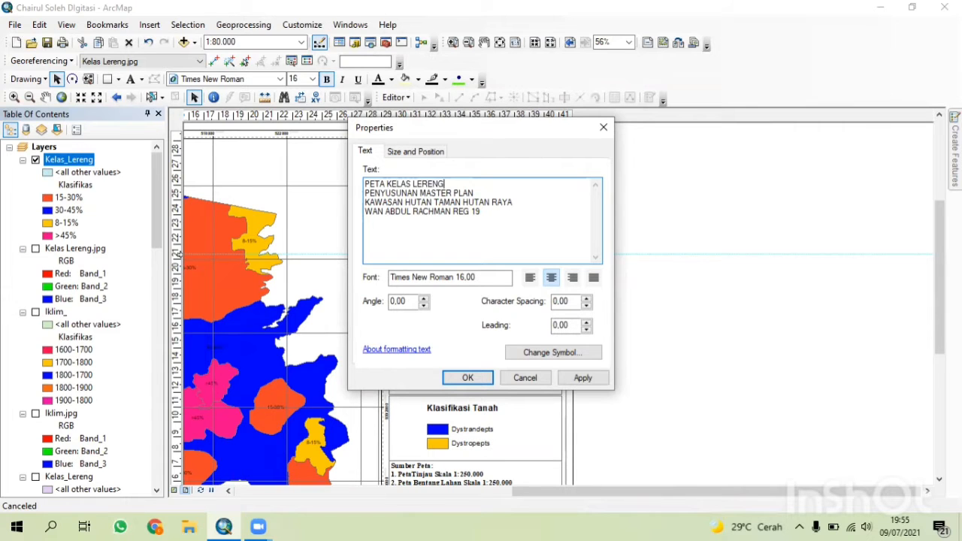
pyautogui.click(468, 378)
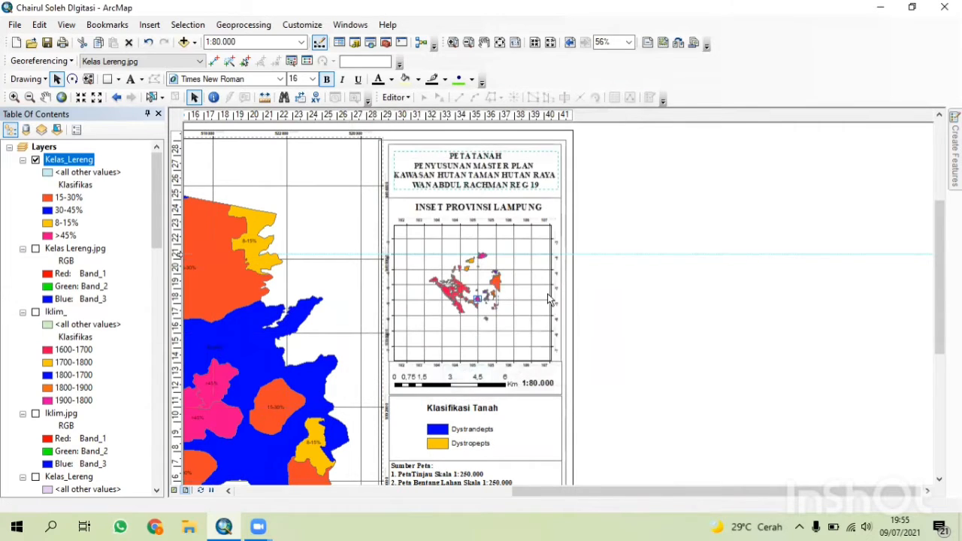
# Delete the old Klasifikasi Tanah legend from the layout.
pyautogui.click(445, 421)
pyautogui.rightClick(449, 418)
pyautogui.click(502, 241)
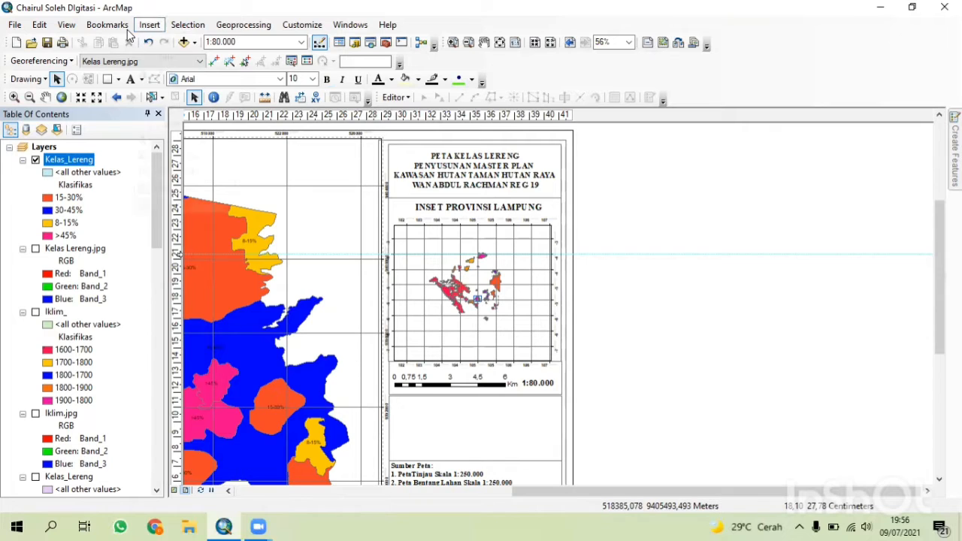
# Insert a new legend containing the Kelas_Lereng layer with the Legend Wizard's default settings.
pyautogui.click(150, 25)
pyautogui.click(173, 124)
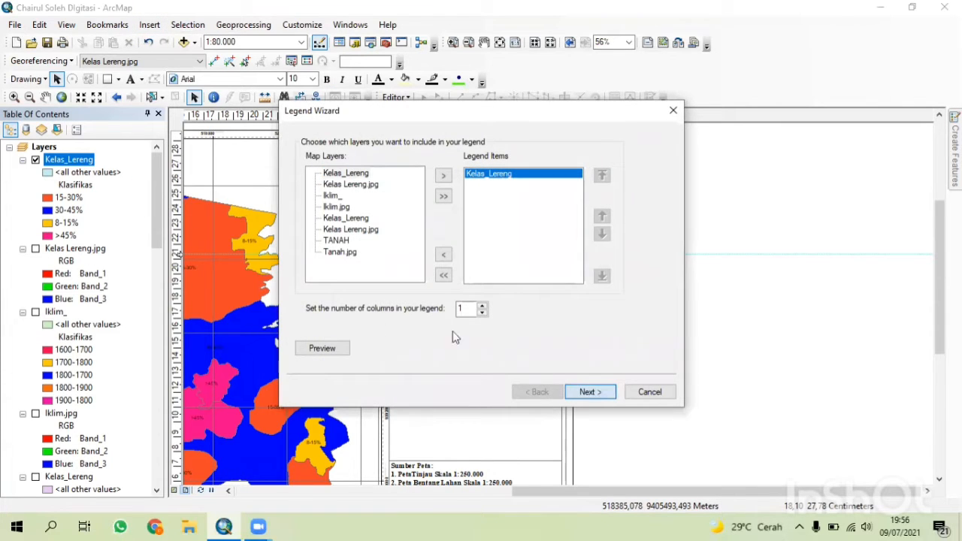
pyautogui.click(589, 391)
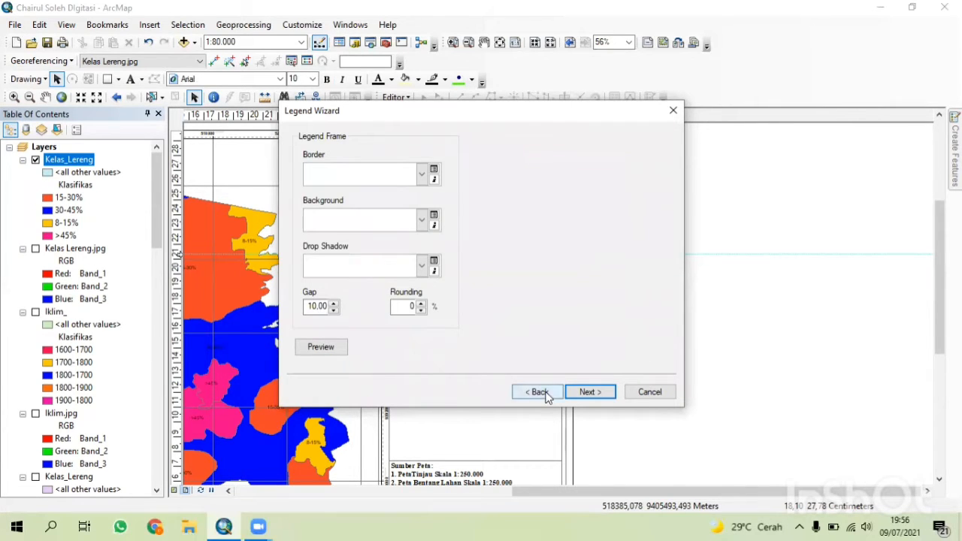
pyautogui.click(540, 392)
pyautogui.click(576, 392)
pyautogui.click(584, 391)
pyautogui.click(584, 392)
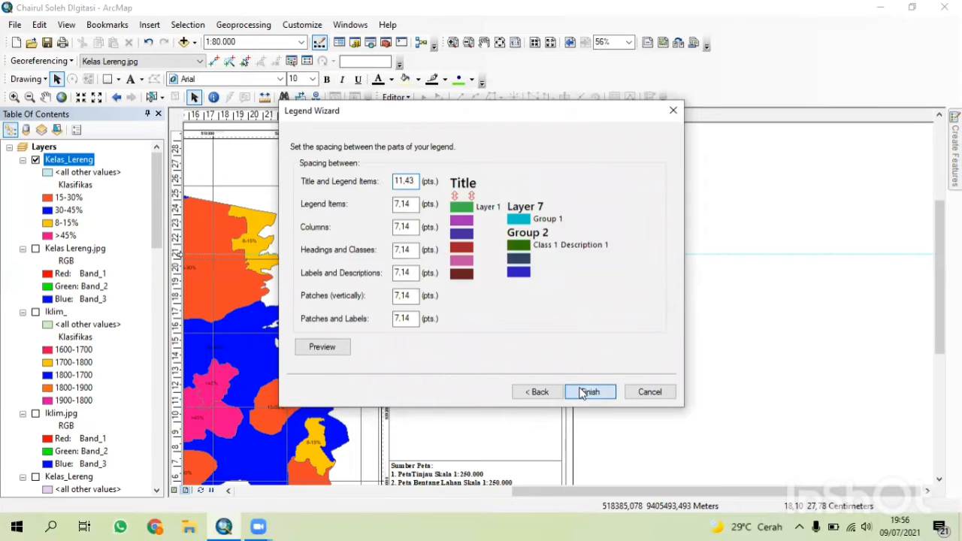
pyautogui.click(590, 391)
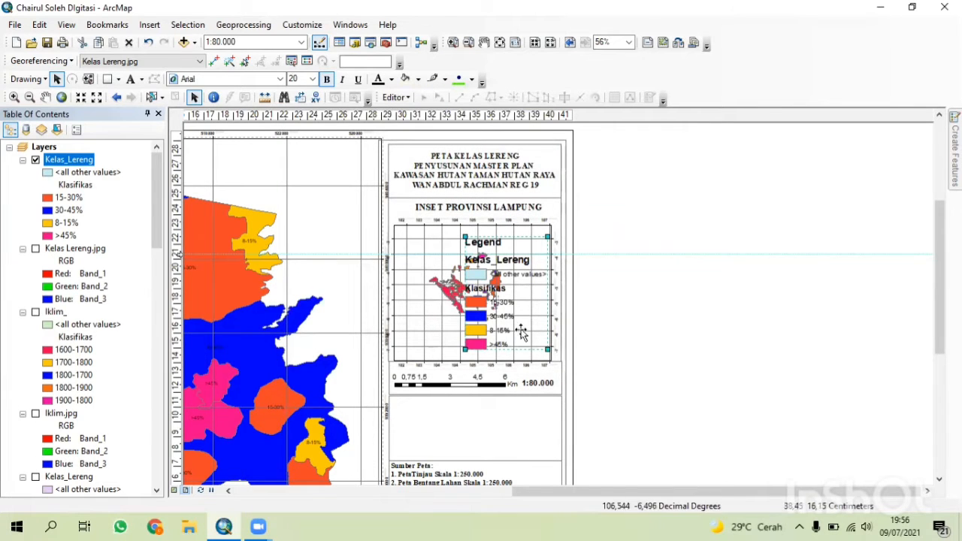
# Move the new legend off the page into the empty area beside the layout and view the whole page.
pyautogui.moveTo(522, 334); pyautogui.dragTo(658, 391)
pyautogui.rightClick(651, 129)
pyautogui.click(690, 218)
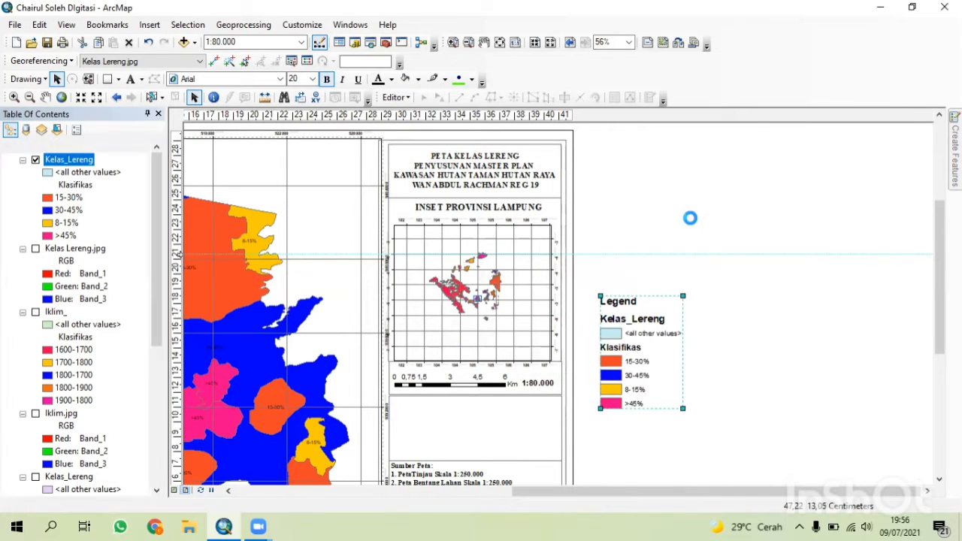
pyautogui.rightClick(645, 129)
pyautogui.click(663, 410)
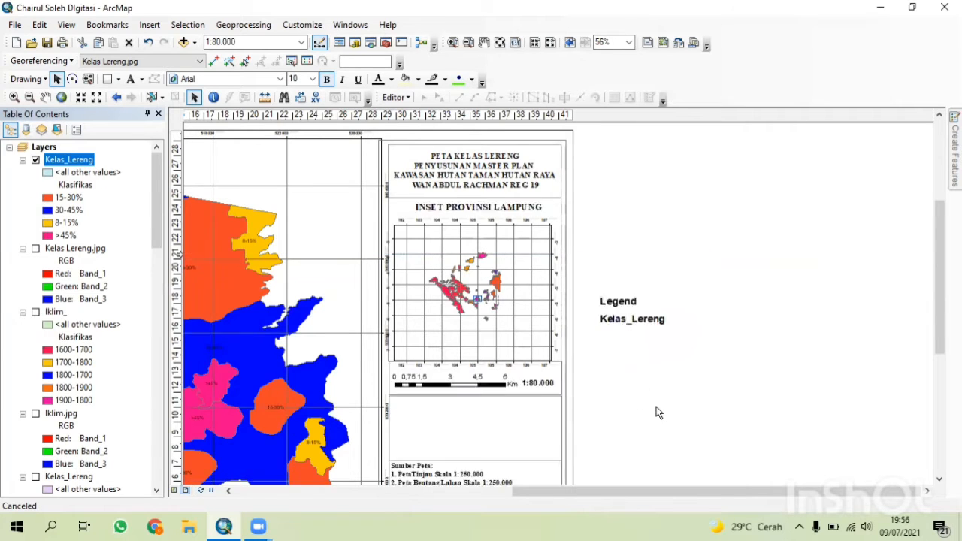
pyautogui.scroll(-5, 656, 412)
pyautogui.scroll(8, 653, 399)
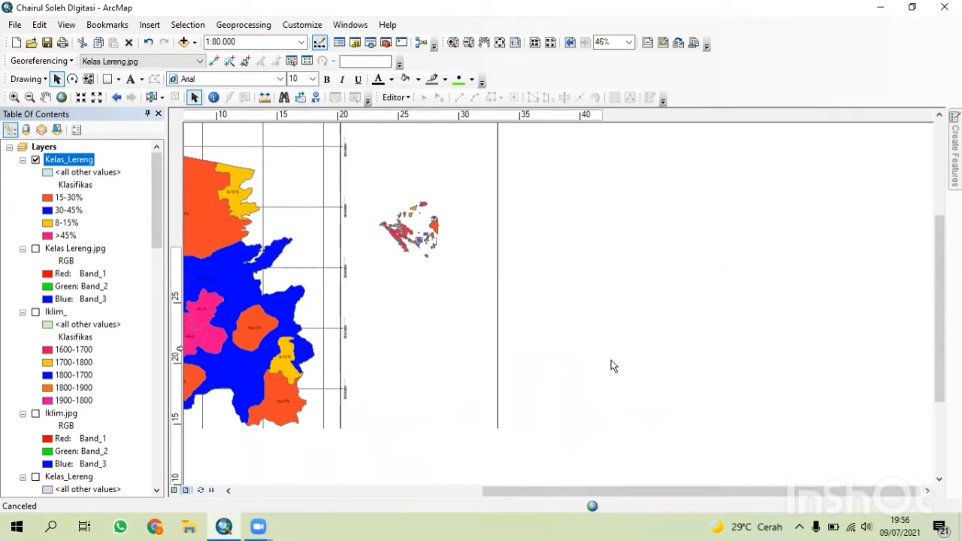
pyautogui.click(550, 312)
pyautogui.rightClick(549, 311)
pyautogui.click(593, 182)
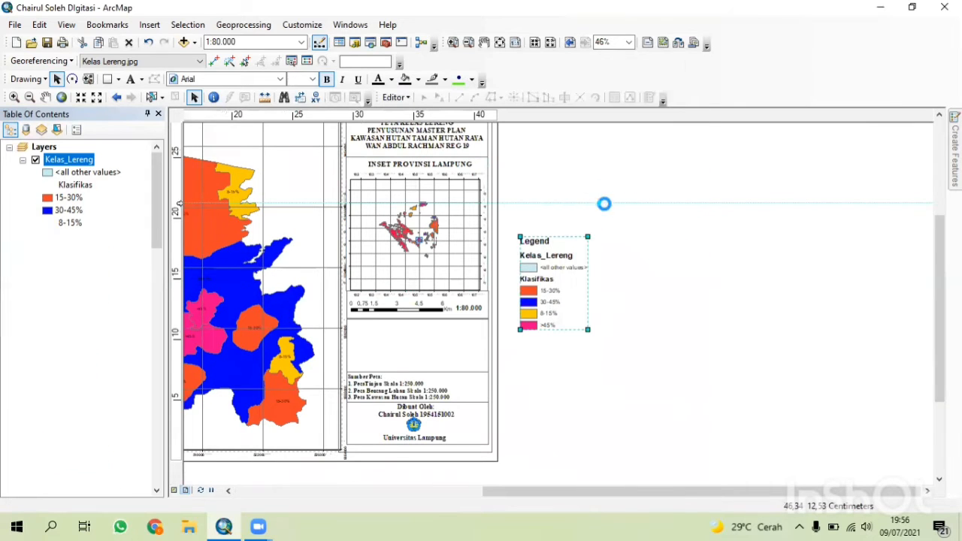
# Ungroup the legend and delete its Legend title, Kelas_Lereng heading and <all other values> entry.
pyautogui.rightClick(573, 271)
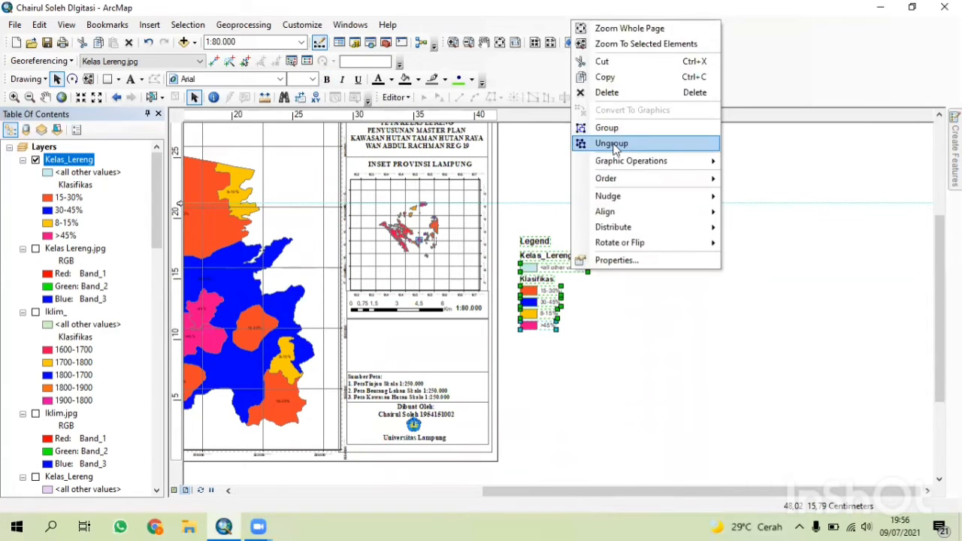
pyautogui.click(613, 143)
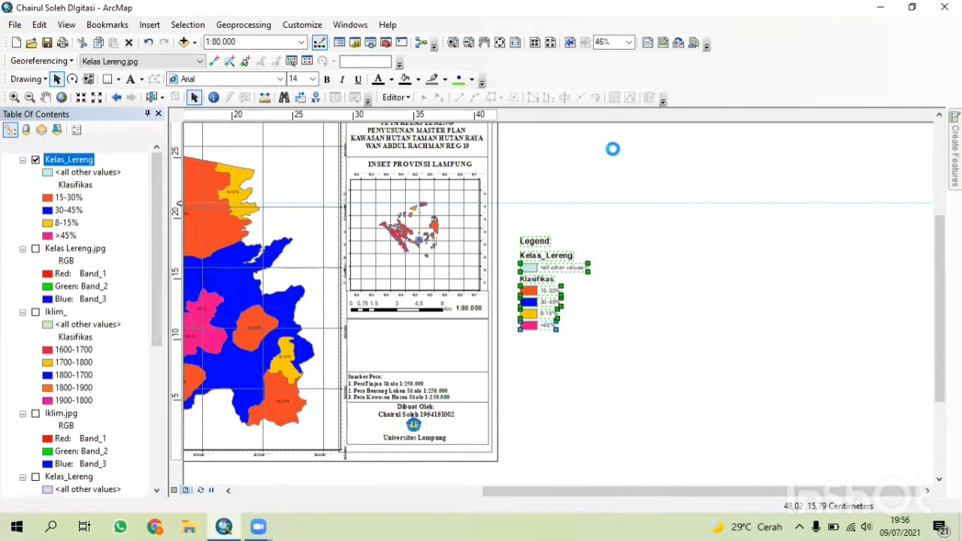
pyautogui.click(538, 241)
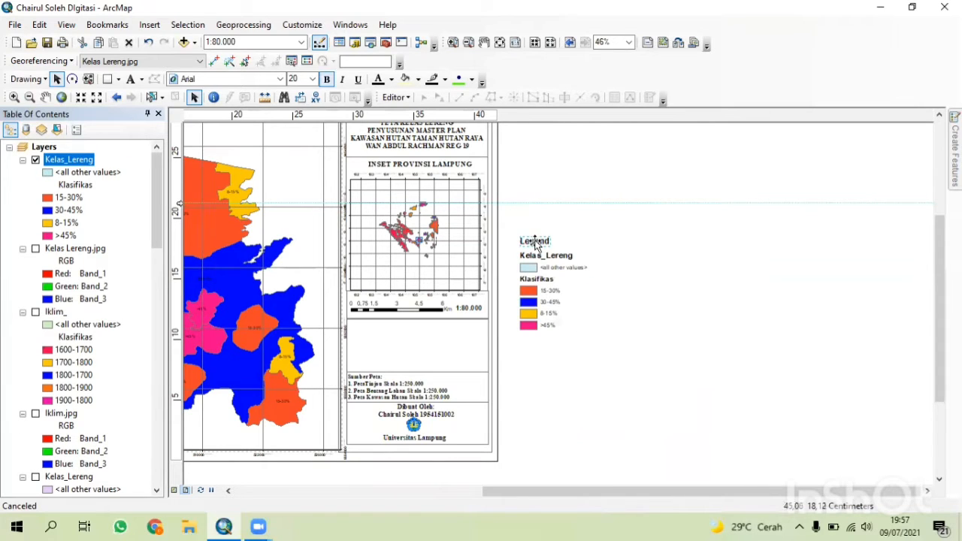
pyautogui.press('Delete')
pyautogui.click(533, 270)
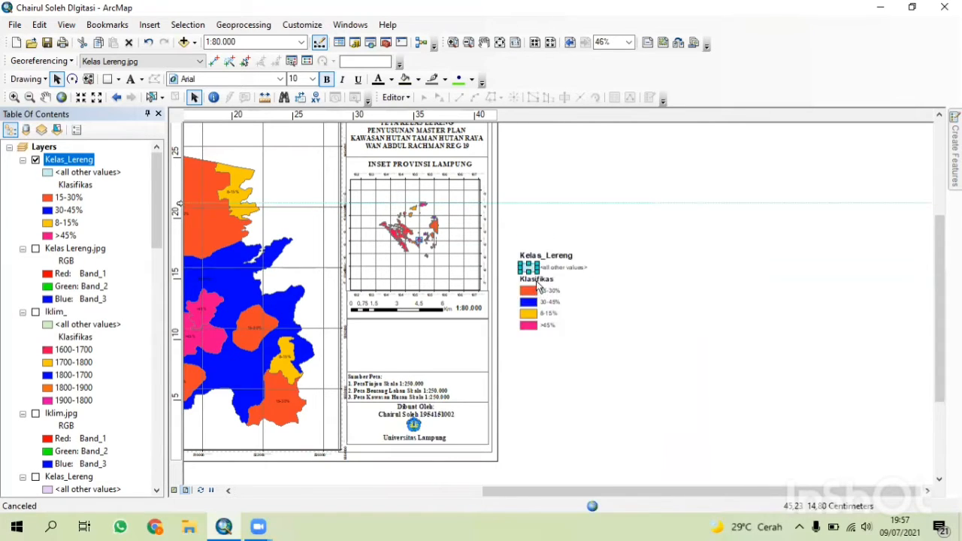
pyautogui.press('Delete')
pyautogui.click(550, 270)
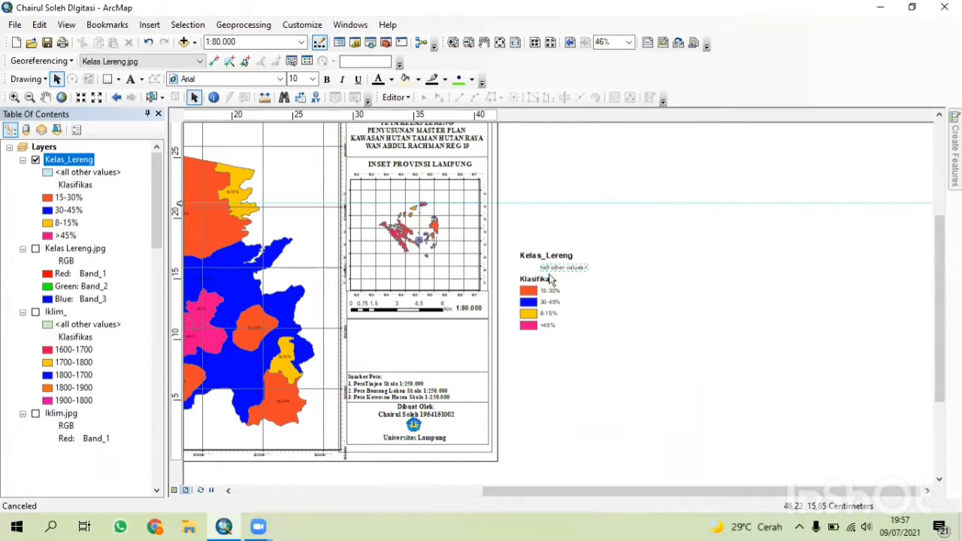
pyautogui.press('Delete')
pyautogui.click(543, 258)
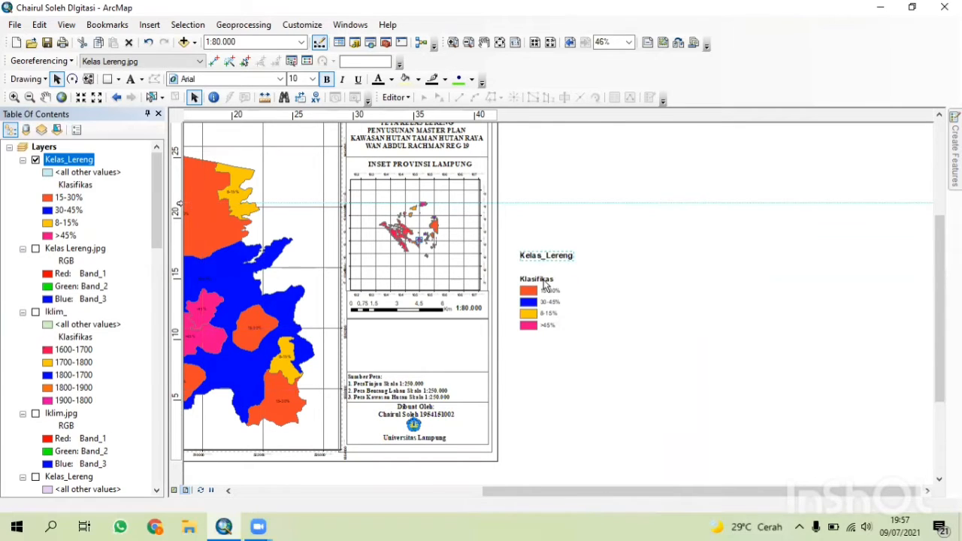
pyautogui.press('Delete')
# Rename the Klasifikas heading to "Klasifikasi Kelas Lereng" and place it in the legend panel of the layout.
pyautogui.doubleClick(544, 279)
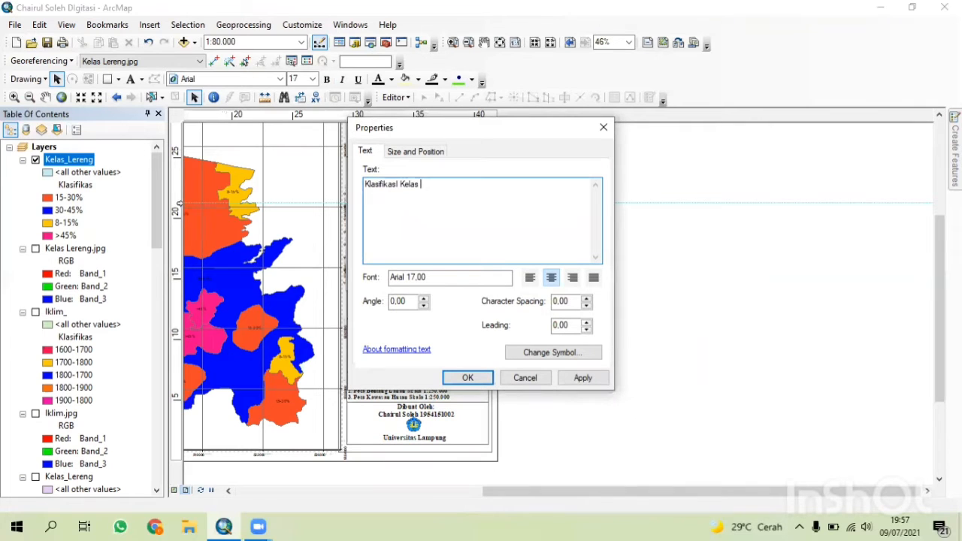
pyautogui.click(458, 377)
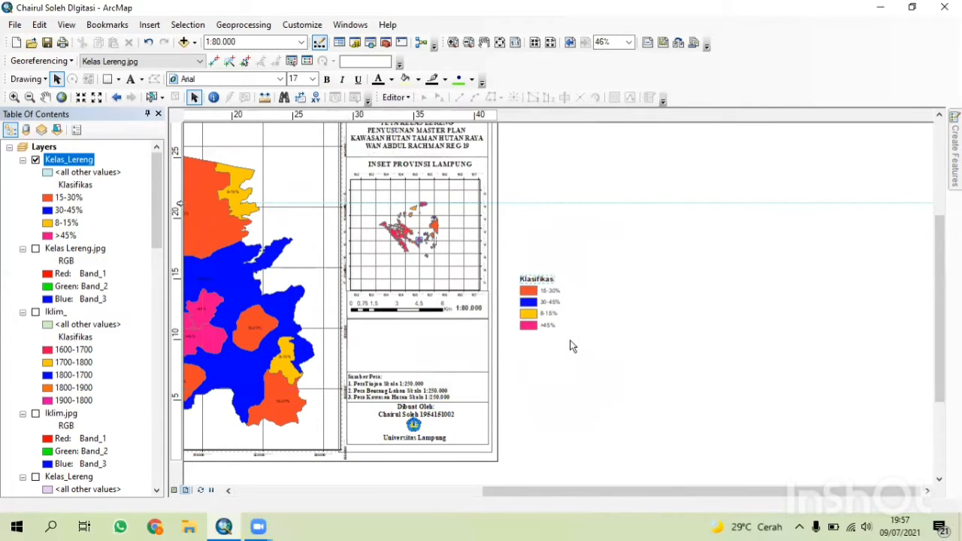
pyautogui.moveTo(442, 331); pyautogui.dragTo(434, 332)
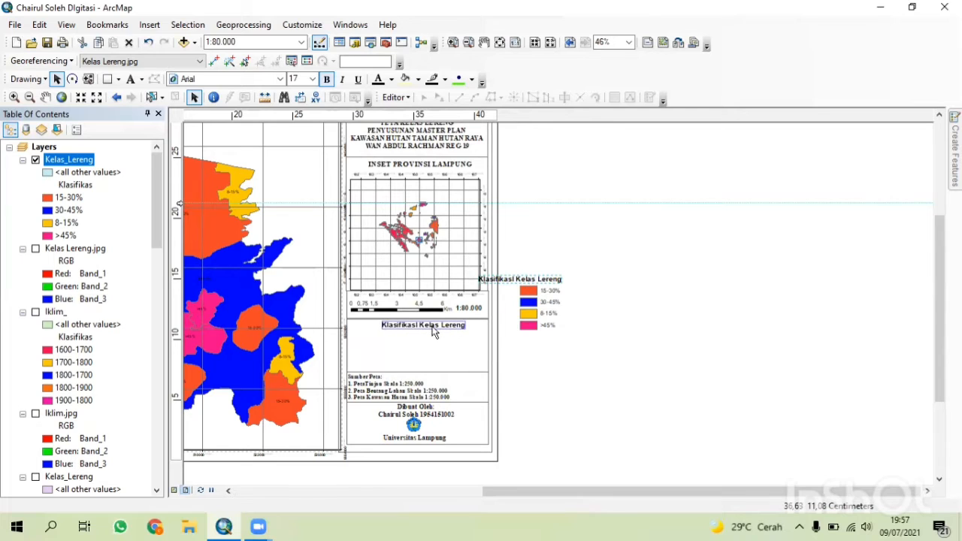
pyautogui.click(517, 316)
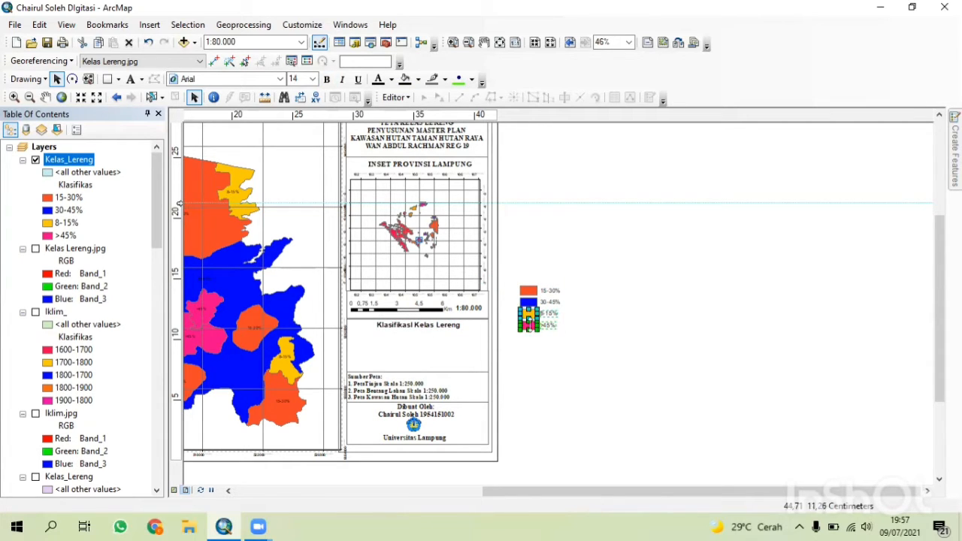
# Ungroup the class entries and move the 8-15% and >45% entries into the legend panel under the heading.
pyautogui.rightClick(531, 321)
pyautogui.click(560, 180)
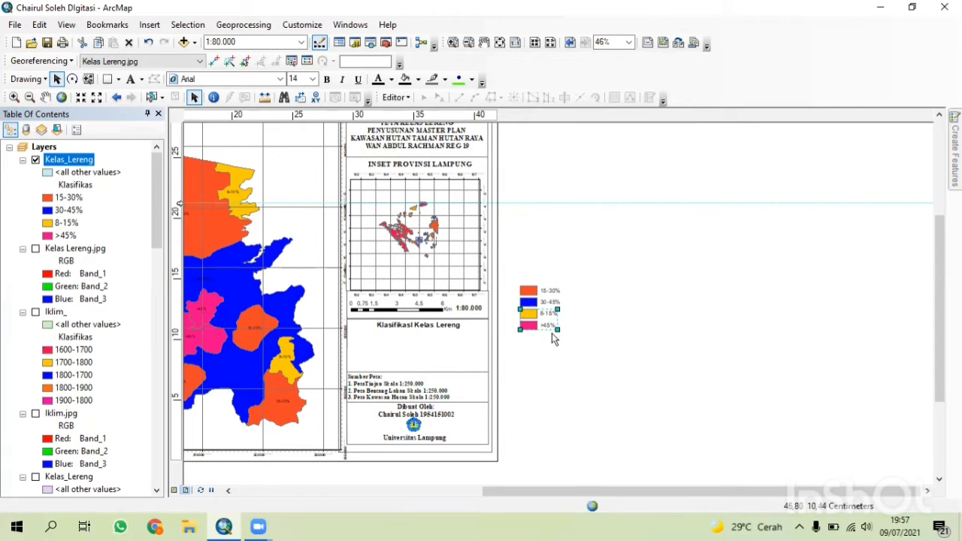
pyautogui.click(531, 318)
pyautogui.moveTo(531, 319); pyautogui.dragTo(372, 349)
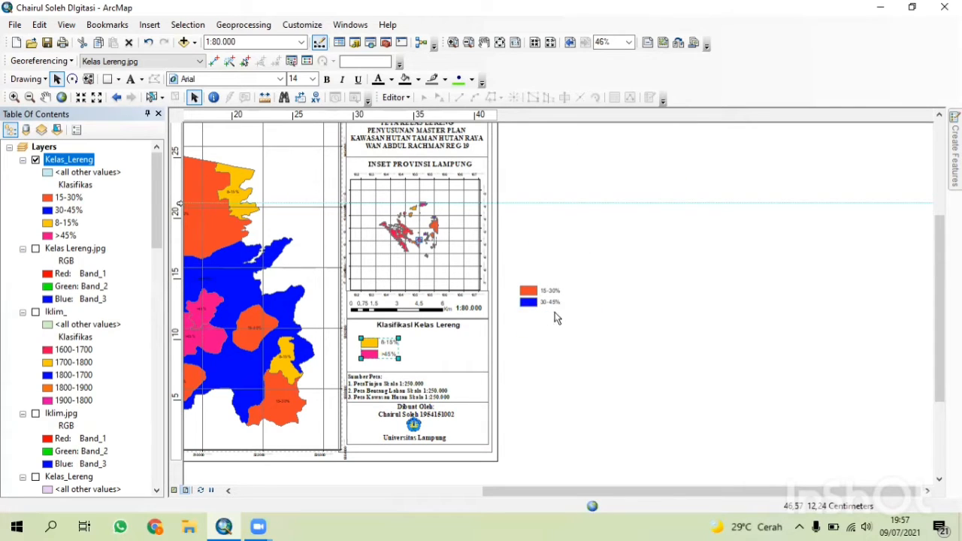
# Ungroup the 15-30% and 30-45% entries and move them beside the other entries in the legend panel.
pyautogui.click(526, 293)
pyautogui.rightClick(535, 303)
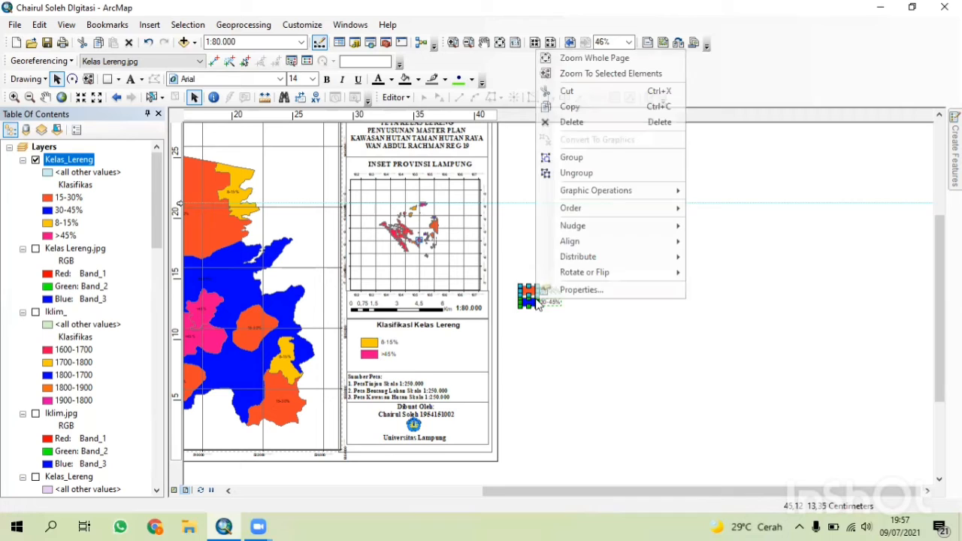
pyautogui.click(562, 173)
pyautogui.moveTo(535, 299); pyautogui.dragTo(428, 353)
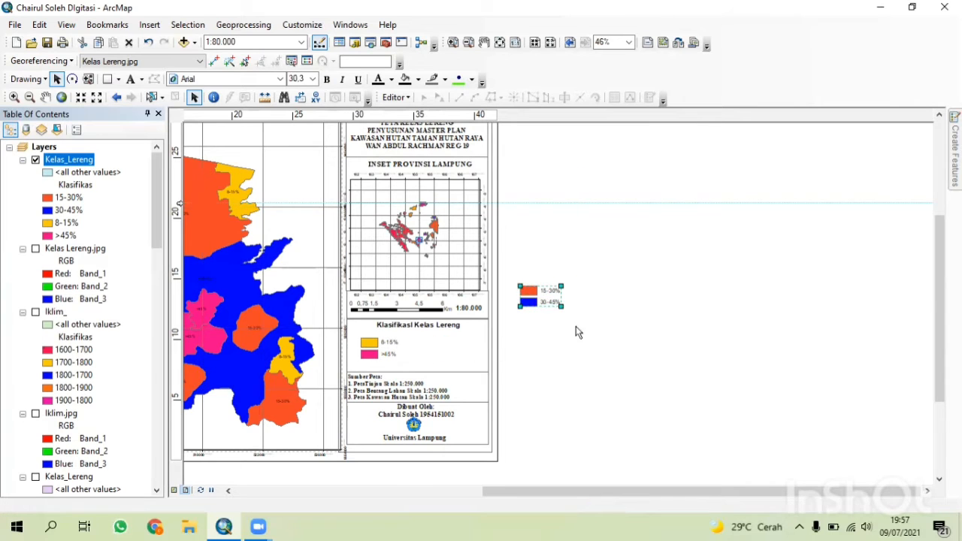
pyautogui.click(575, 326)
pyautogui.moveTo(551, 299); pyautogui.dragTo(455, 350)
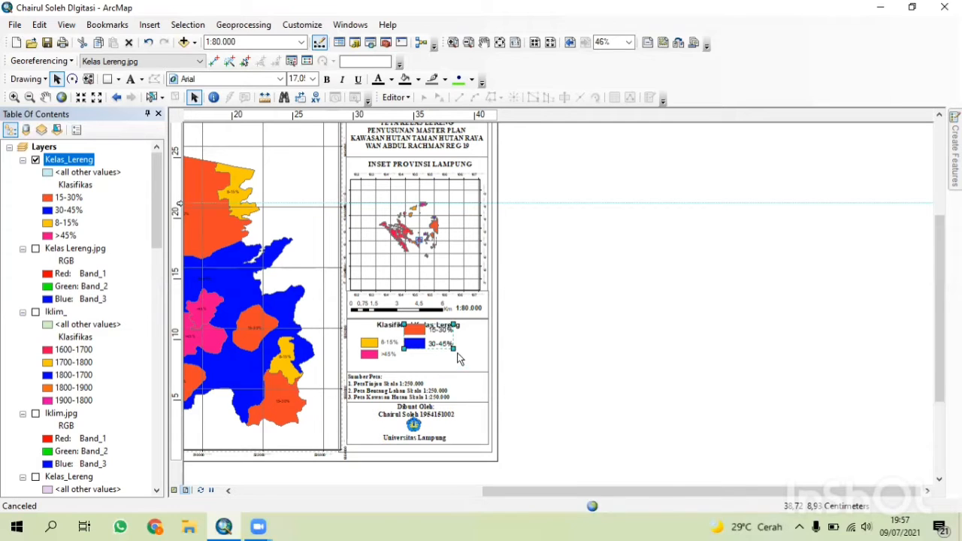
# Resize the 15-30% and 30-45% entries to match the other legend entries.
pyautogui.click(499, 361)
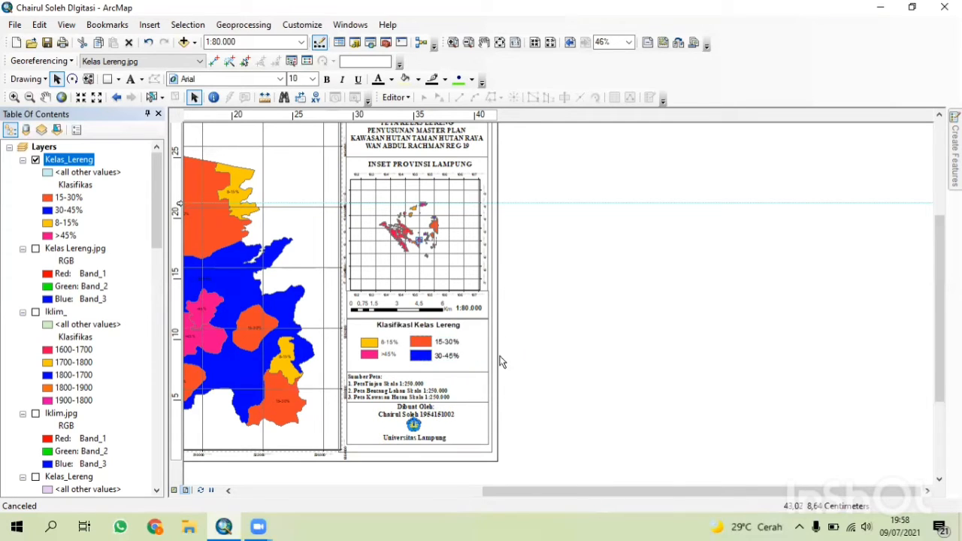
pyautogui.moveTo(454, 359); pyautogui.dragTo(448, 356)
pyautogui.click(431, 359)
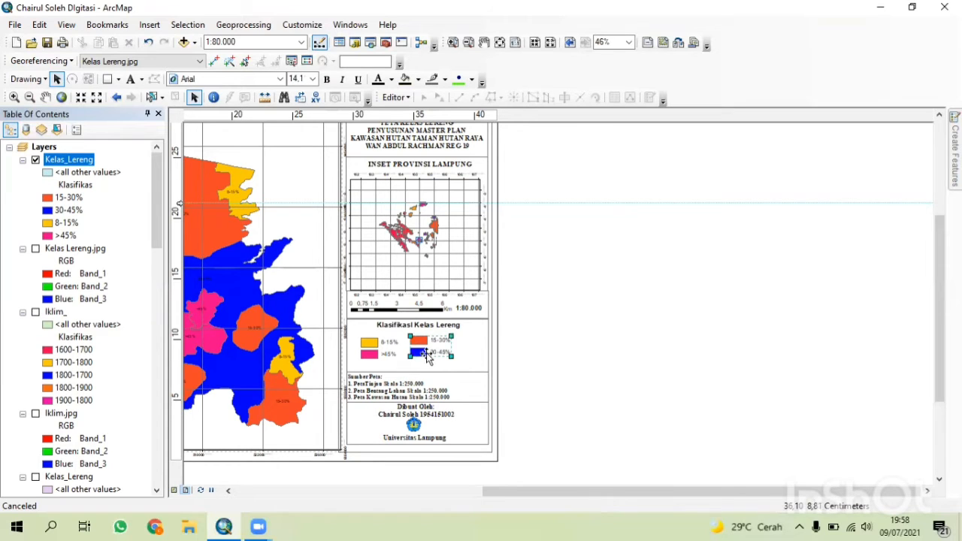
pyautogui.click(509, 359)
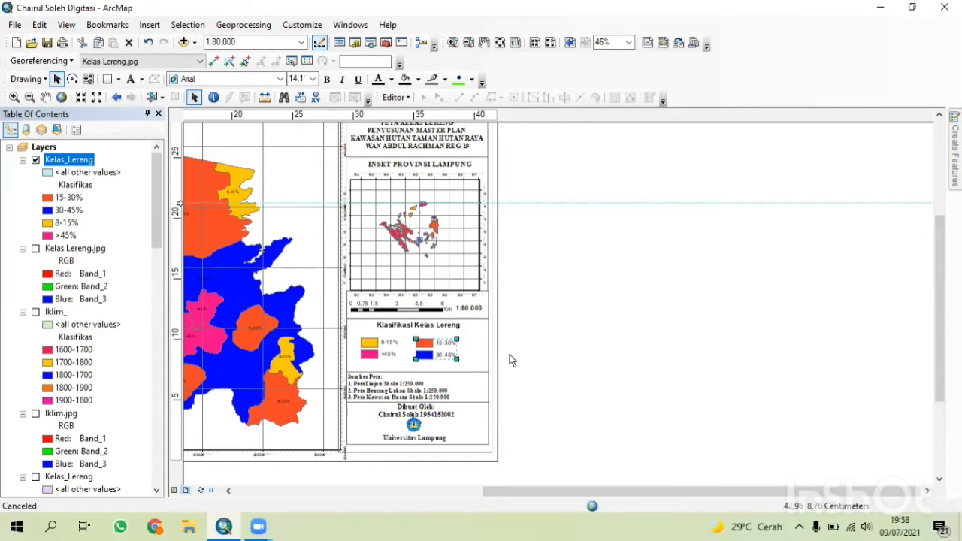
pyautogui.click(381, 347)
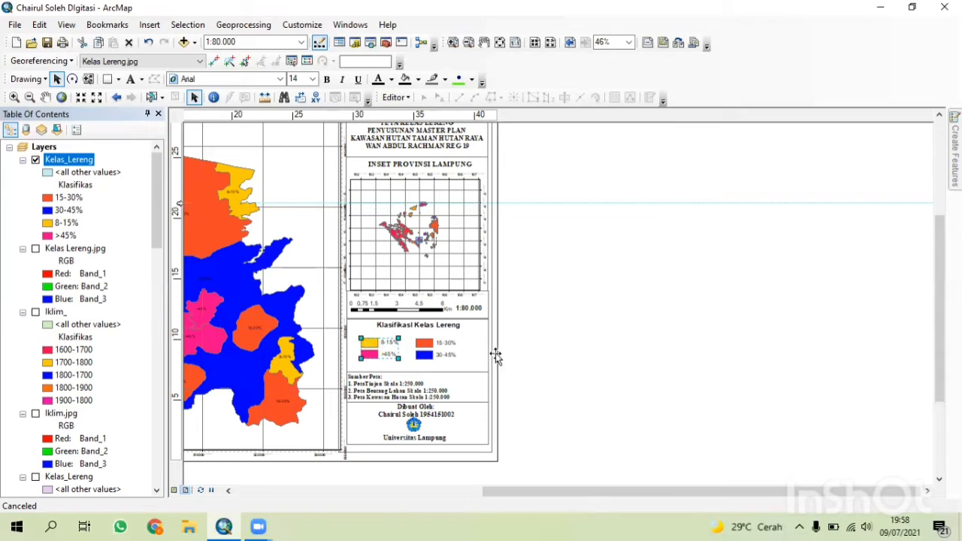
pyautogui.click(555, 363)
pyautogui.scroll(6, 443, 385)
pyautogui.scroll(-6, 431, 391)
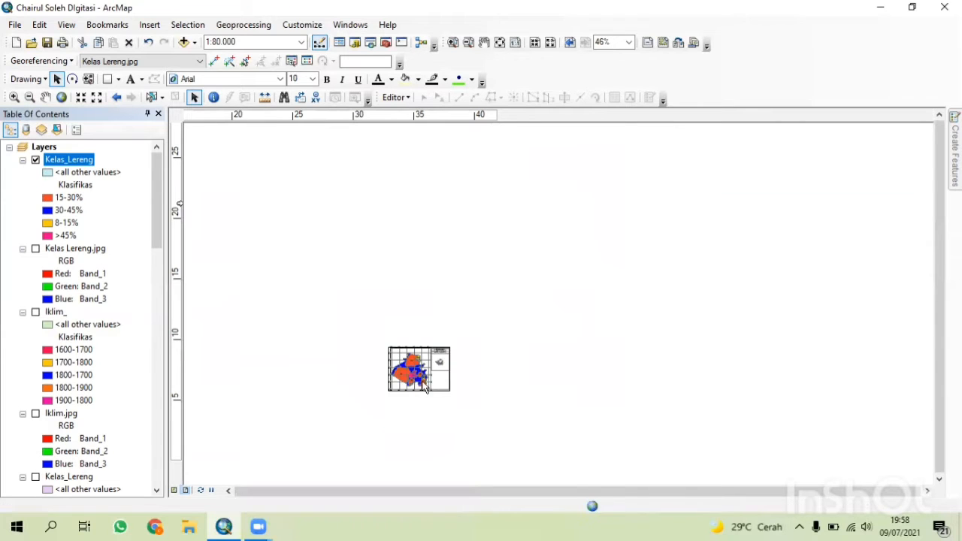
# Switch from the layout to data view with the Table of Contents shown.
pyautogui.click(159, 114)
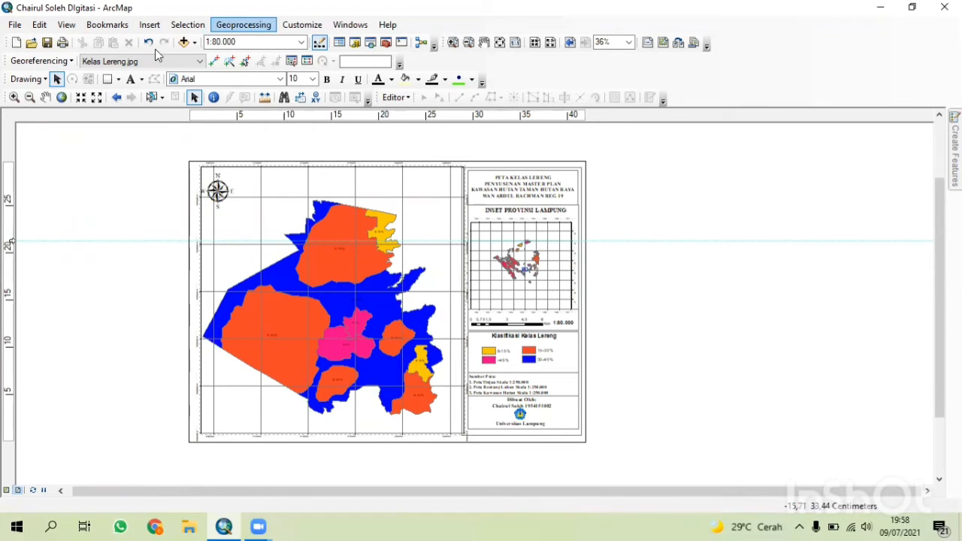
pyautogui.click(14, 25)
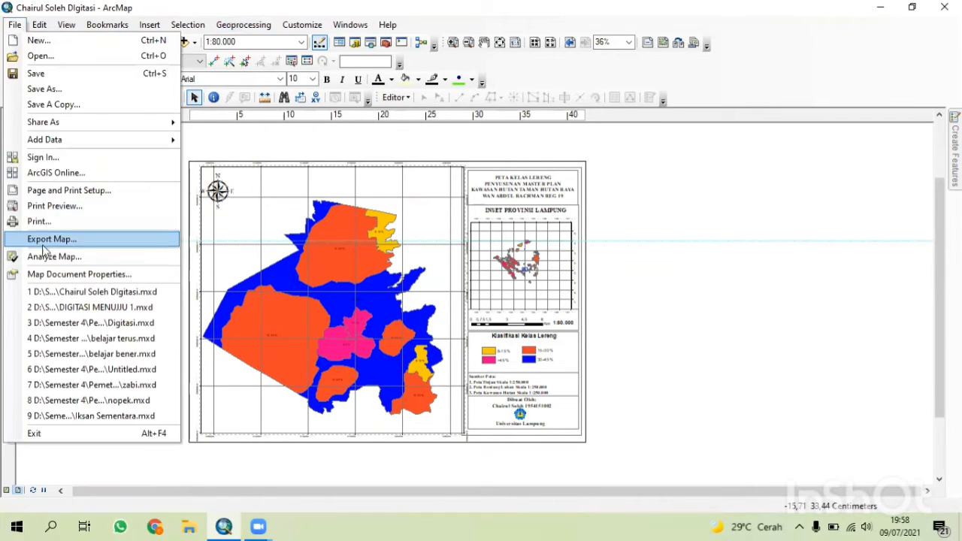
pyautogui.click(651, 237)
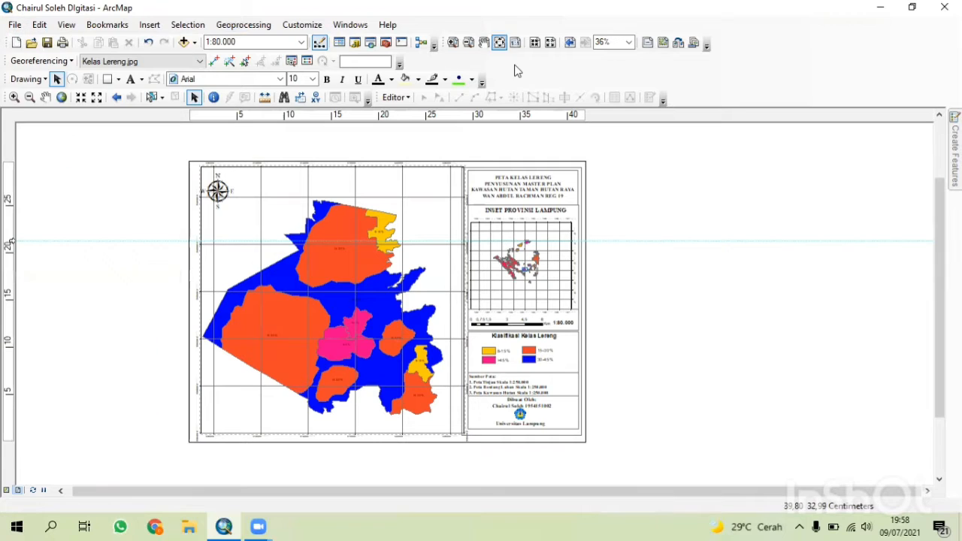
pyautogui.click(351, 25)
pyautogui.click(381, 86)
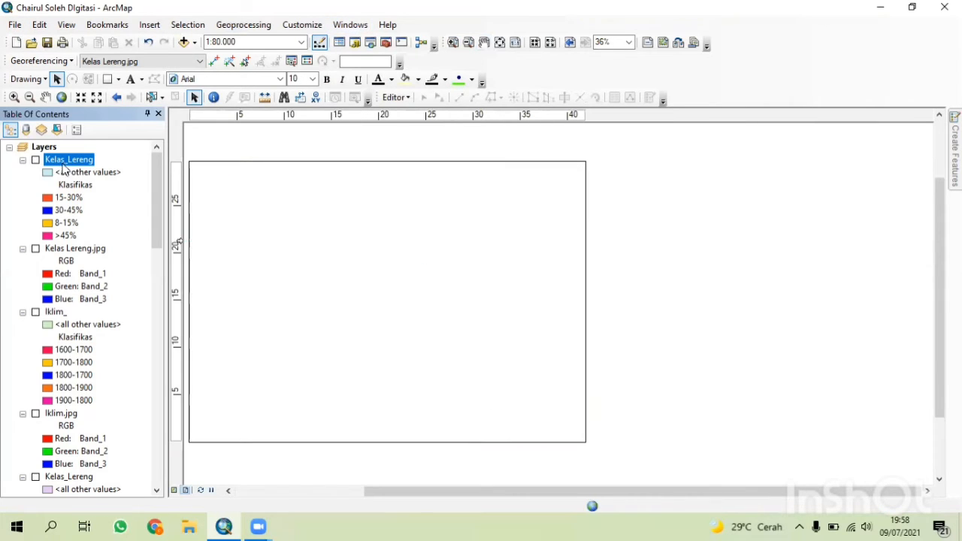
pyautogui.click(175, 489)
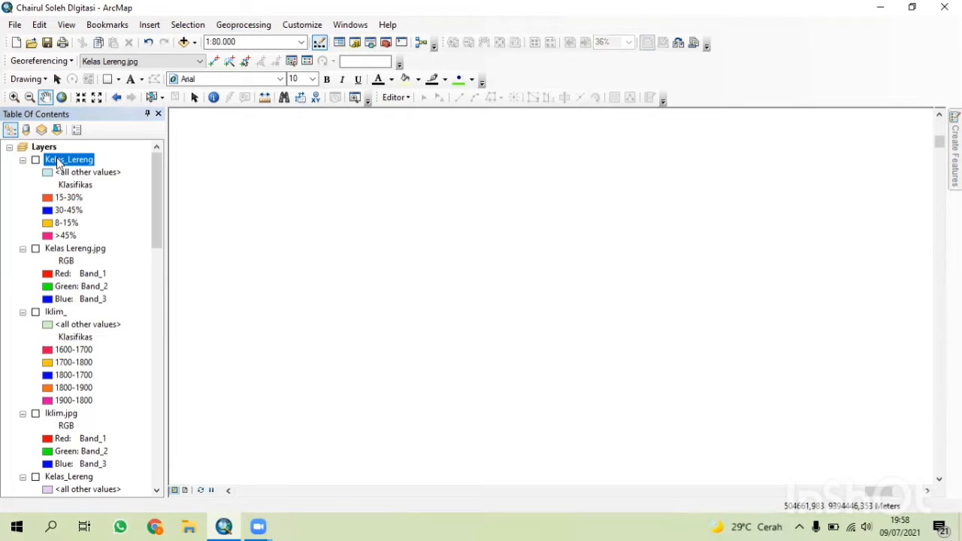
# Remove the top Kelas_Lereng layer and the Kelas Lereng.jpg raster from the Table of Contents.
pyautogui.rightClick(59, 164)
pyautogui.click(101, 184)
pyautogui.rightClick(73, 164)
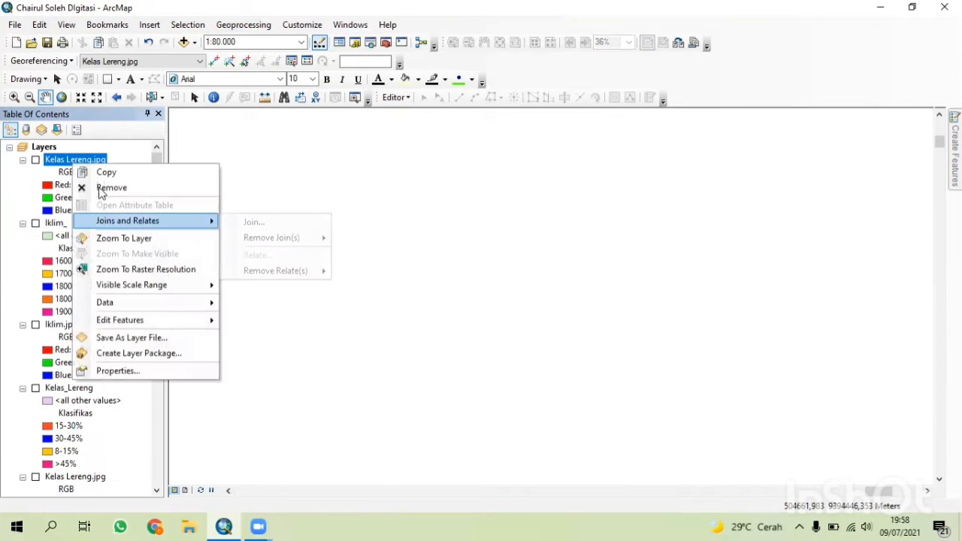
pyautogui.click(101, 189)
# Add the Iklim.jpg raster from the Digitasi folder on D:\Semester 4\Pemetaan dan SIG to the map.
pyautogui.click(169, 60)
pyautogui.click(184, 44)
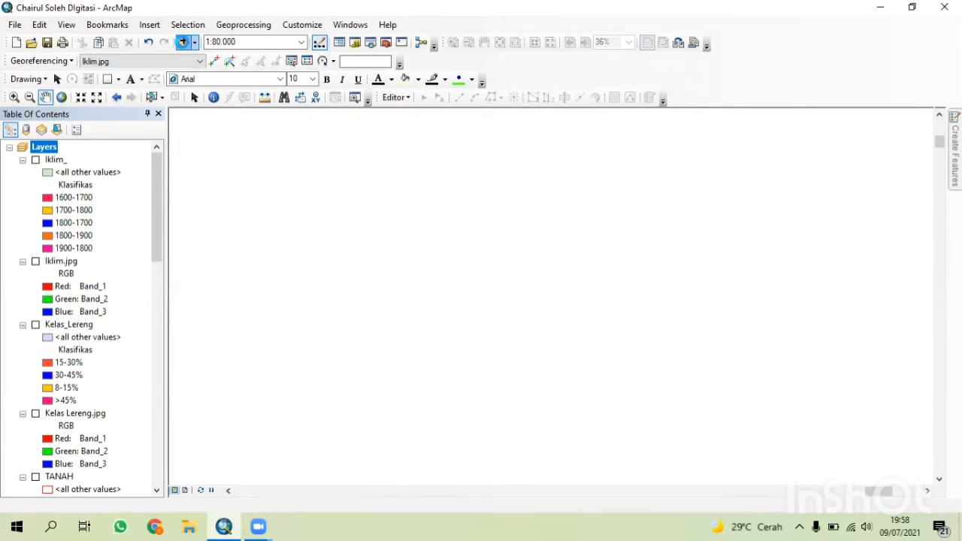
pyautogui.click(500, 170)
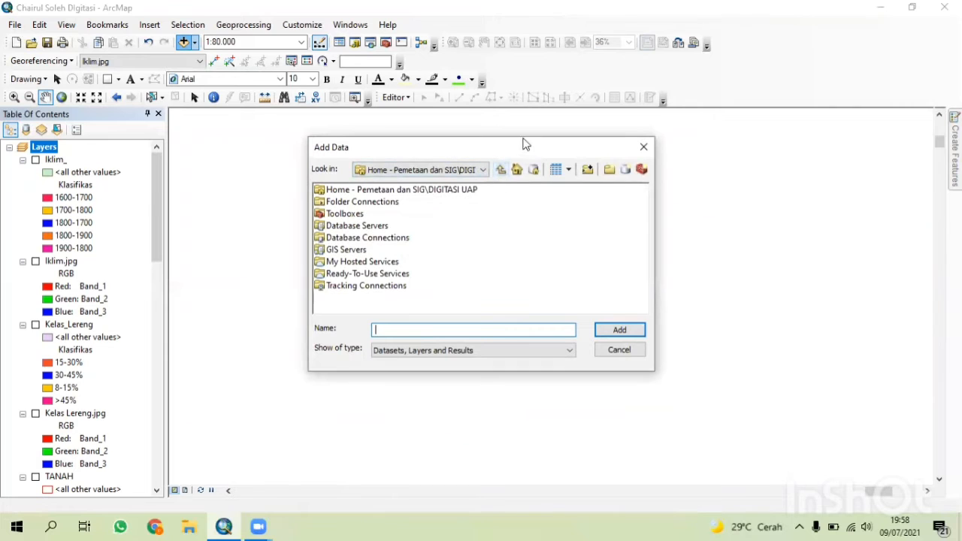
pyautogui.doubleClick(385, 192)
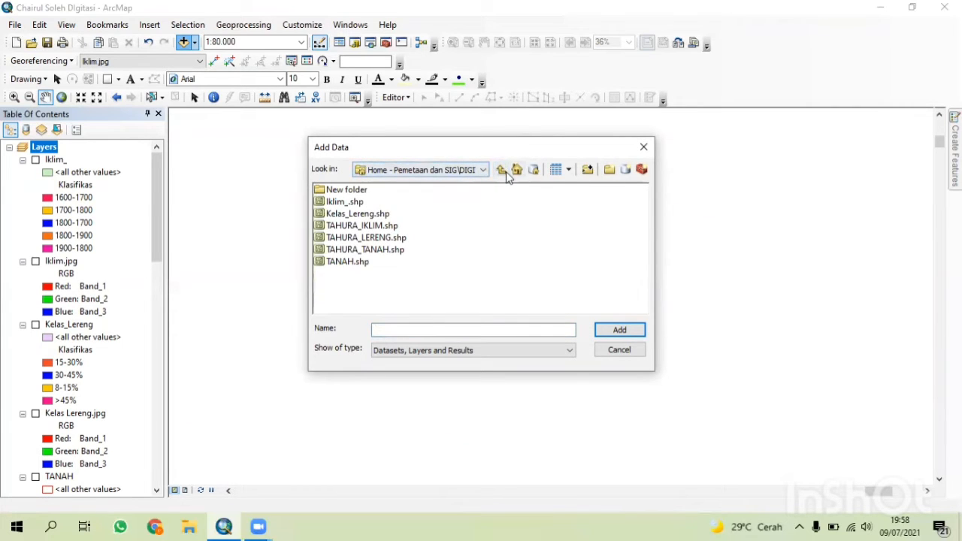
pyautogui.click(482, 169)
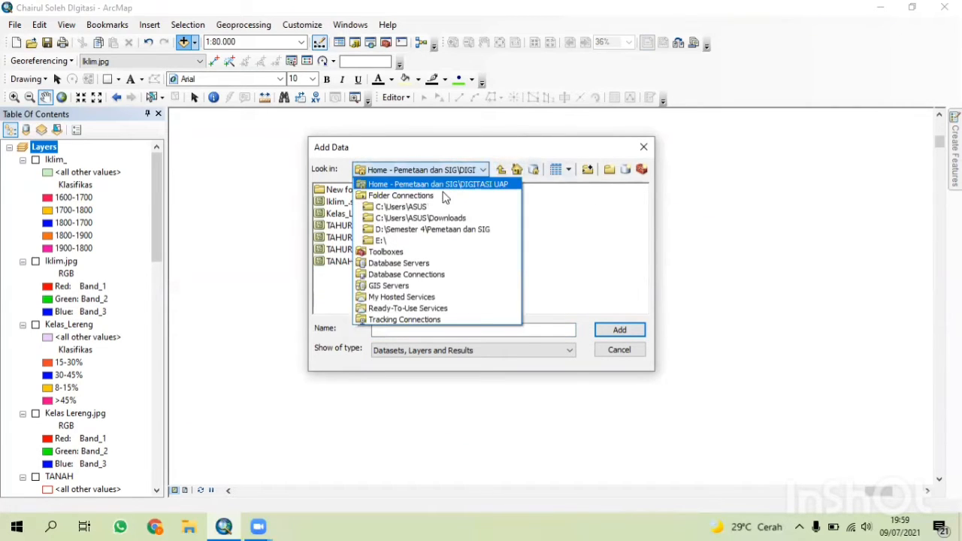
pyautogui.click(449, 236)
pyautogui.doubleClick(348, 226)
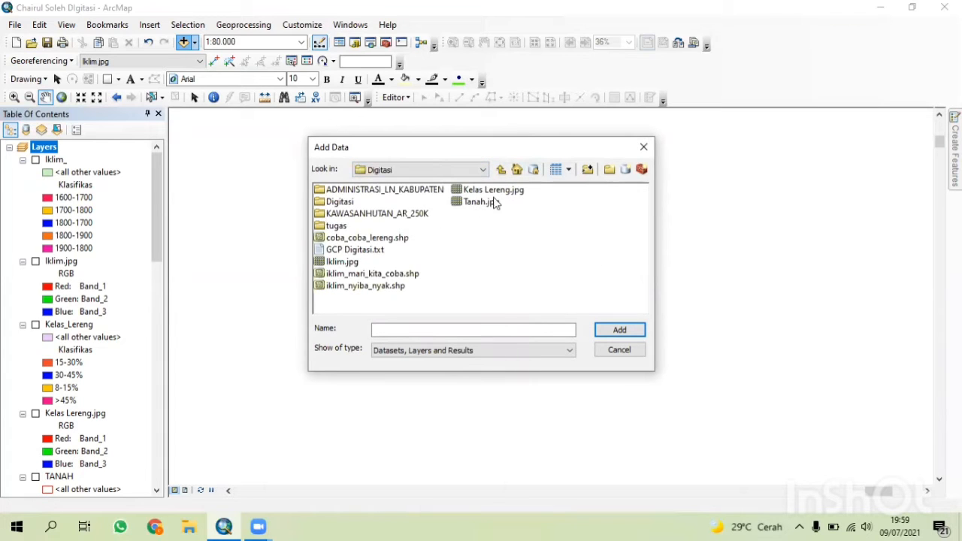
pyautogui.click(351, 264)
pyautogui.click(601, 331)
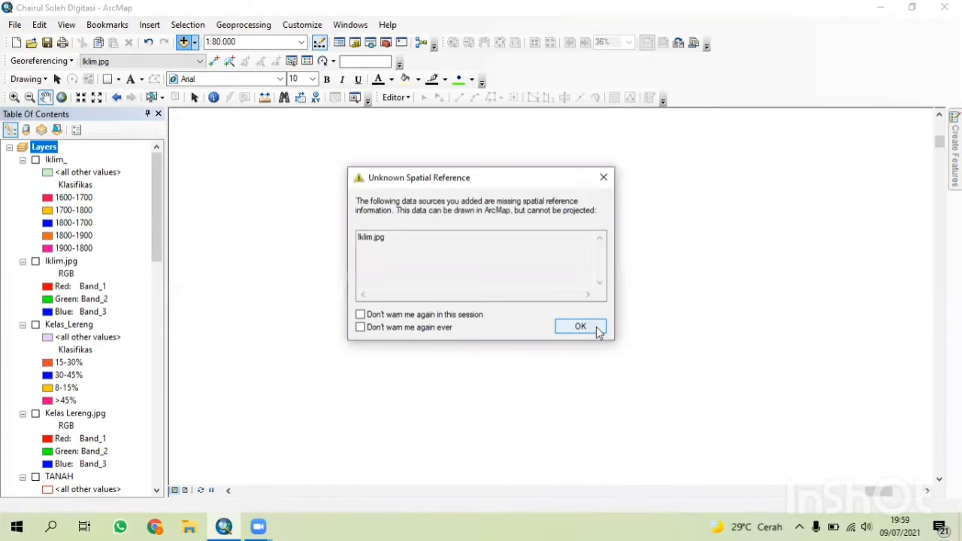
pyautogui.click(583, 329)
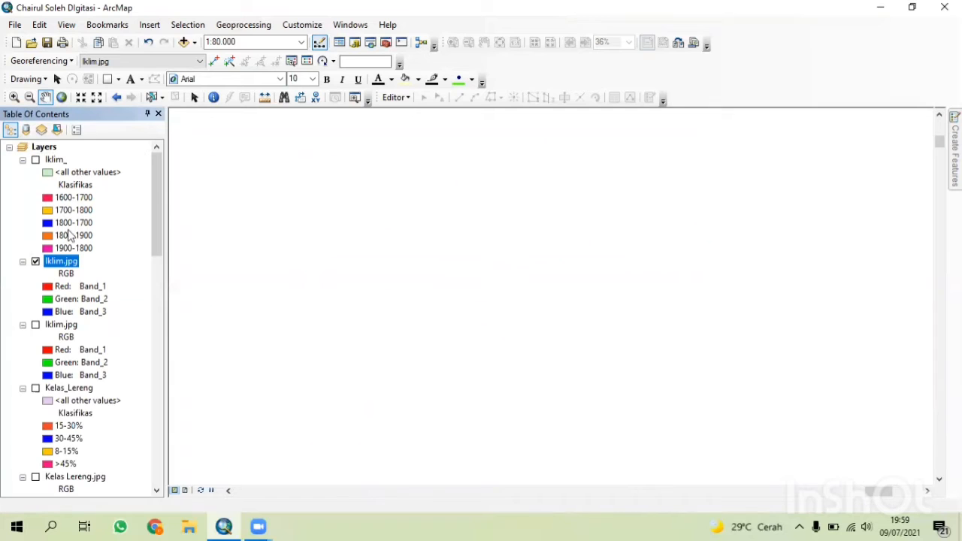
# Move Iklim.jpg to the top of the layer list and zoom to it.
pyautogui.moveTo(75, 164); pyautogui.dragTo(77, 157)
pyautogui.rightClick(70, 159)
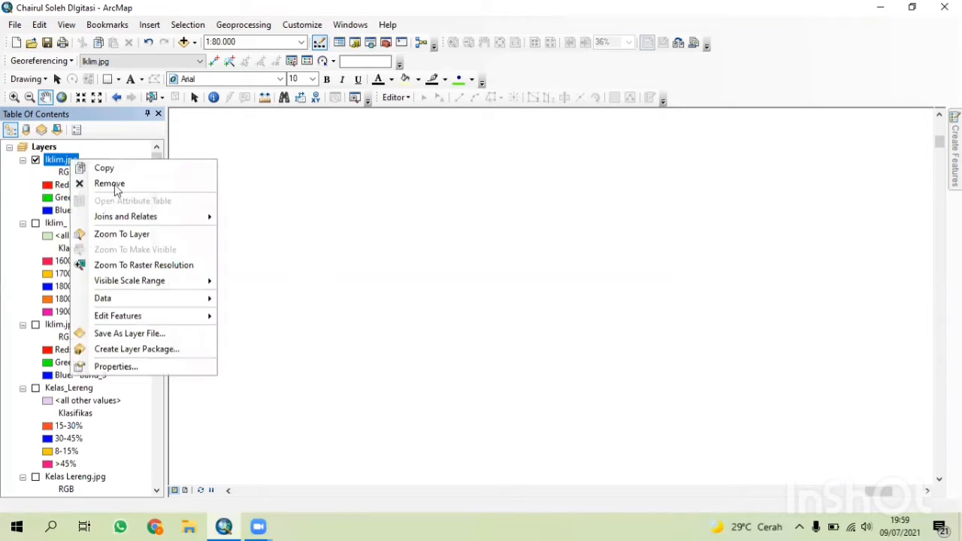
pyautogui.click(139, 232)
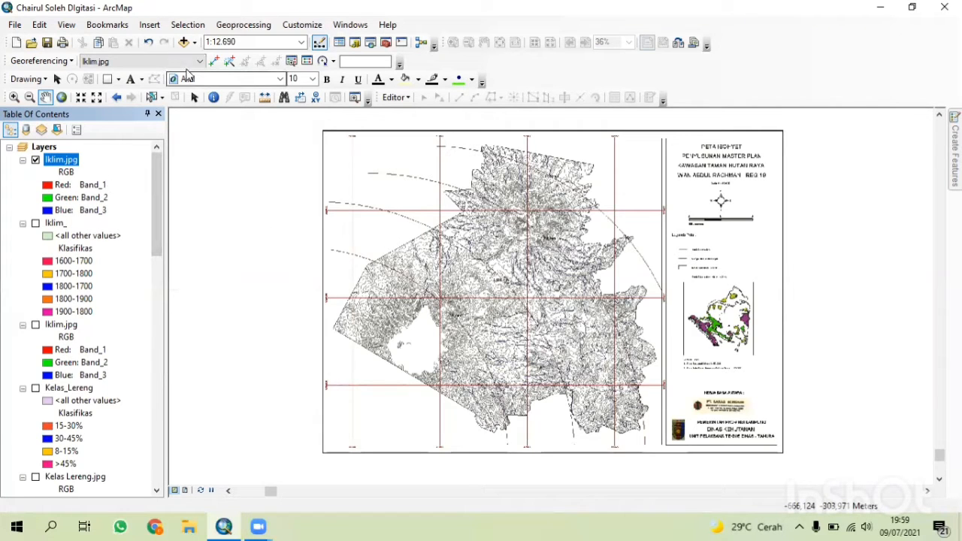
# Try to load the GCP Digitasi control points from the link table.
pyautogui.click(308, 61)
pyautogui.click(12, 141)
pyautogui.click(120, 104)
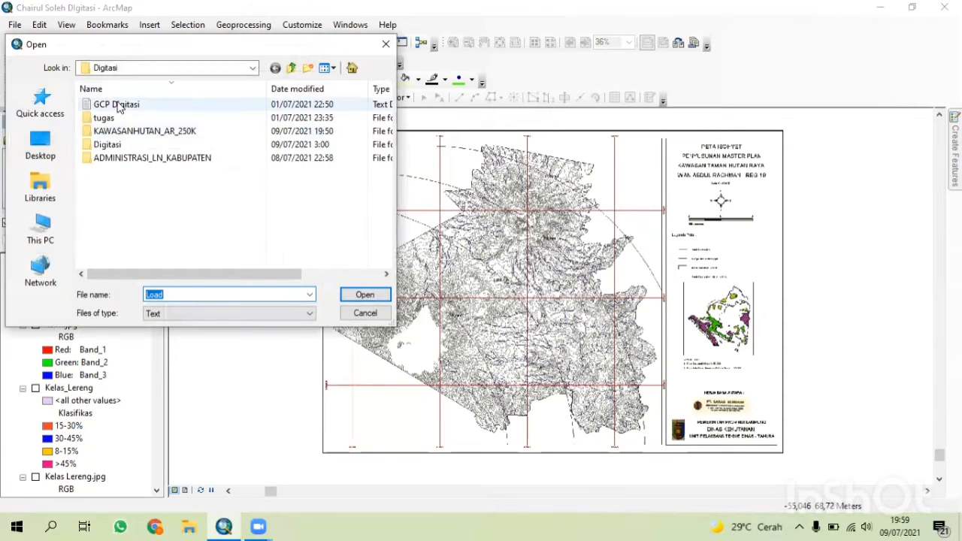
pyautogui.click(366, 294)
pyautogui.click(344, 123)
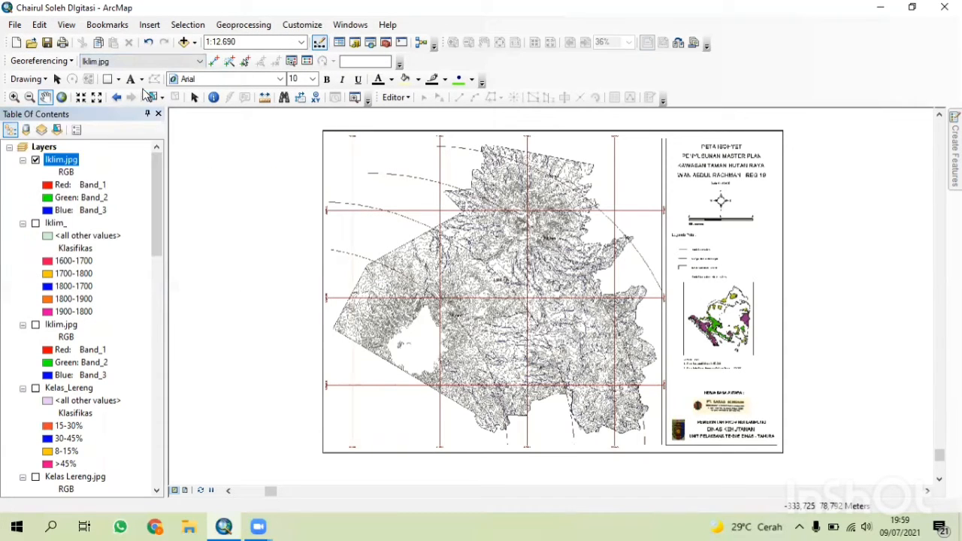
# Set Iklim.jpg as the georeferencing layer, load the GCP Digitasi link file, and zoom to the layer.
pyautogui.click(146, 61)
pyautogui.click(126, 85)
pyautogui.click(309, 61)
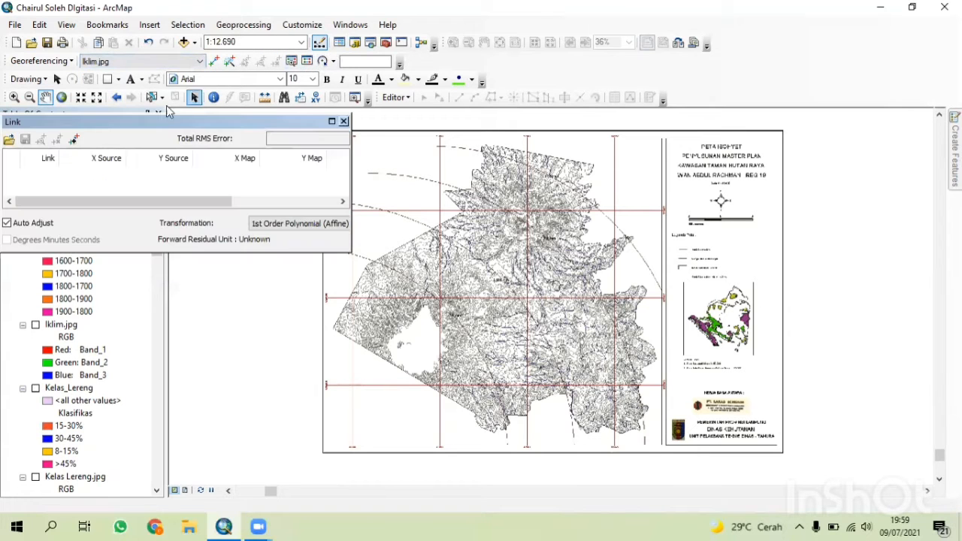
pyautogui.click(9, 140)
pyautogui.click(124, 100)
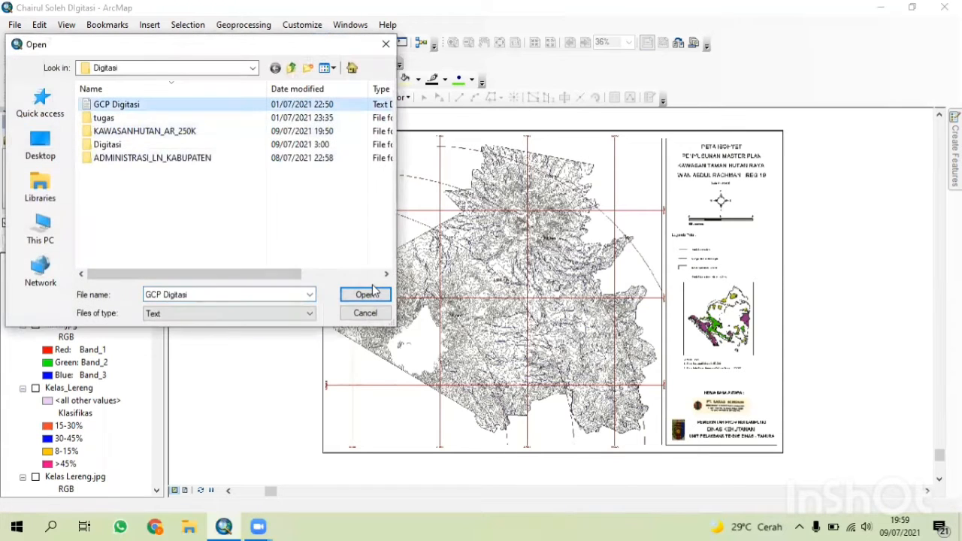
pyautogui.click(366, 293)
pyautogui.click(343, 121)
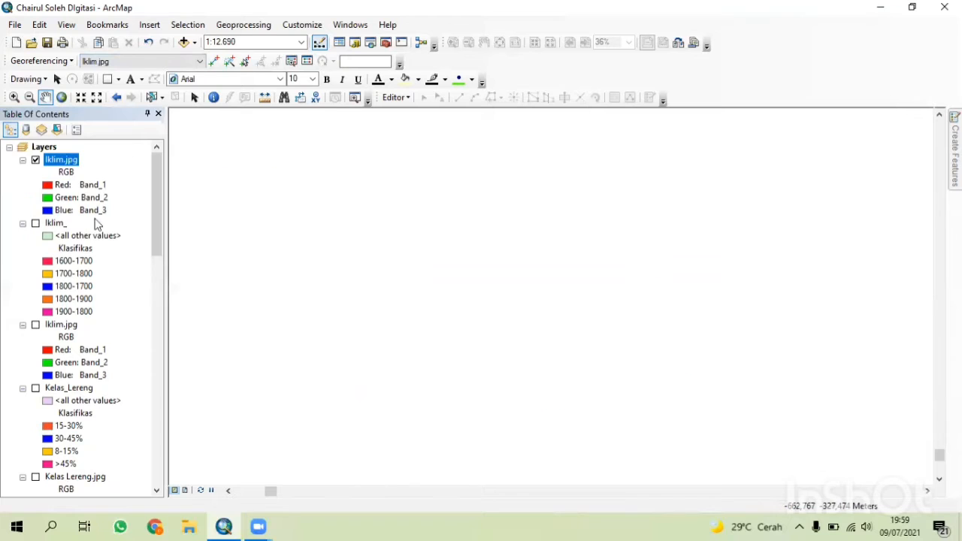
pyautogui.rightClick(75, 160)
pyautogui.click(124, 230)
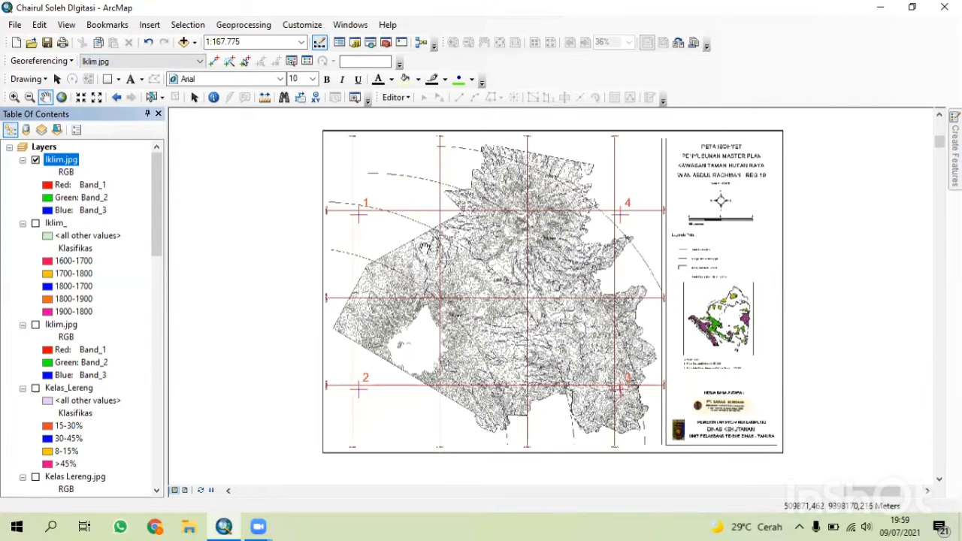
# Add the TAHURA_IKLIM.shp shapefile from the DIGITASI UAP folder to the map.
pyautogui.moveTo(424, 248); pyautogui.dragTo(360, 233)
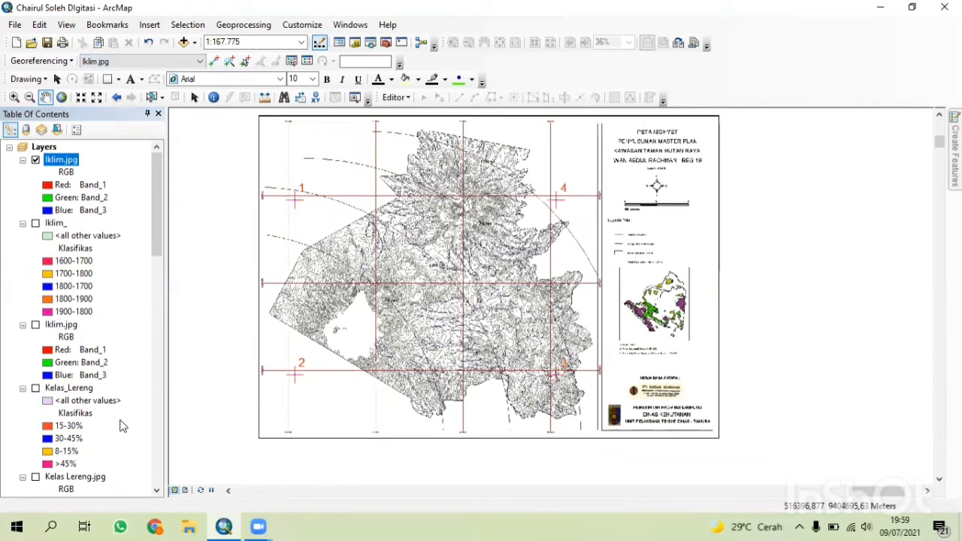
pyautogui.click(184, 42)
pyautogui.click(502, 170)
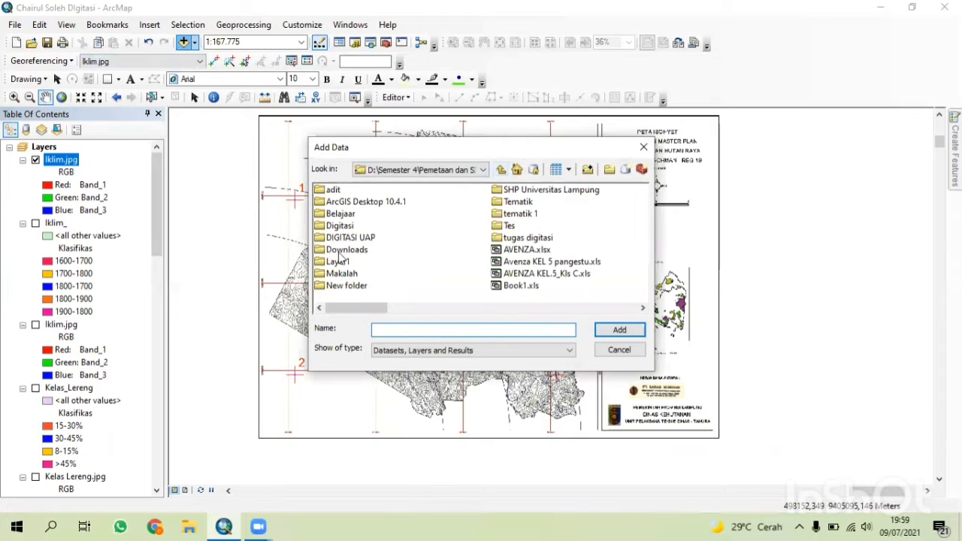
pyautogui.doubleClick(365, 238)
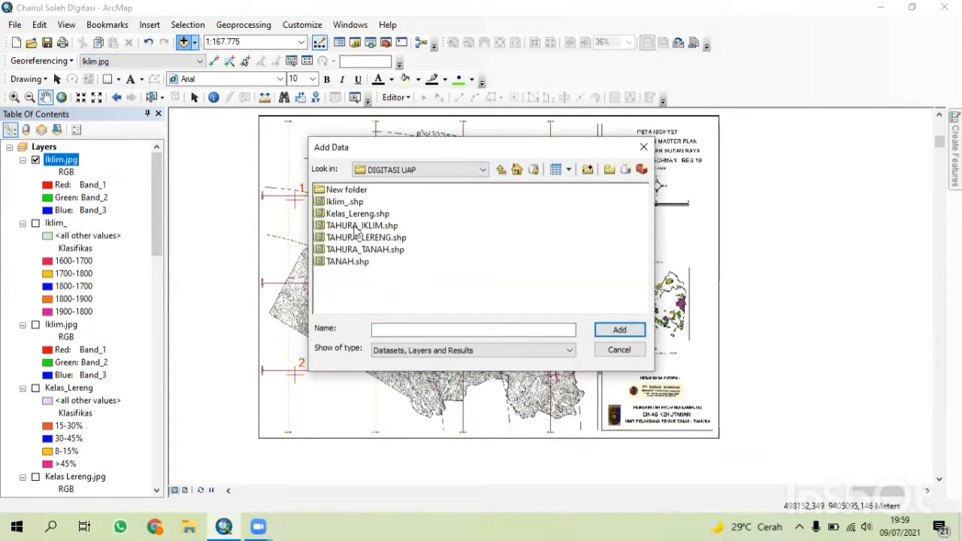
pyautogui.click(364, 226)
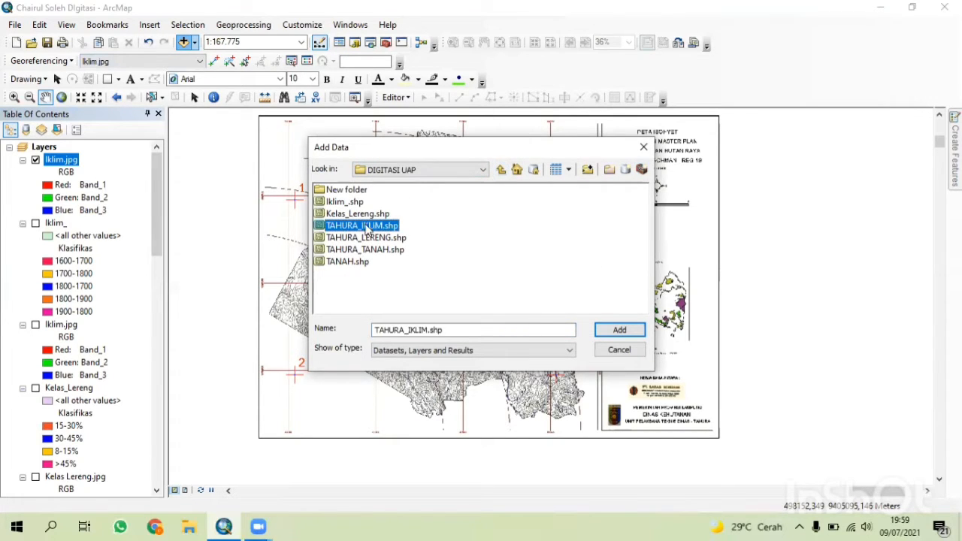
pyautogui.click(619, 330)
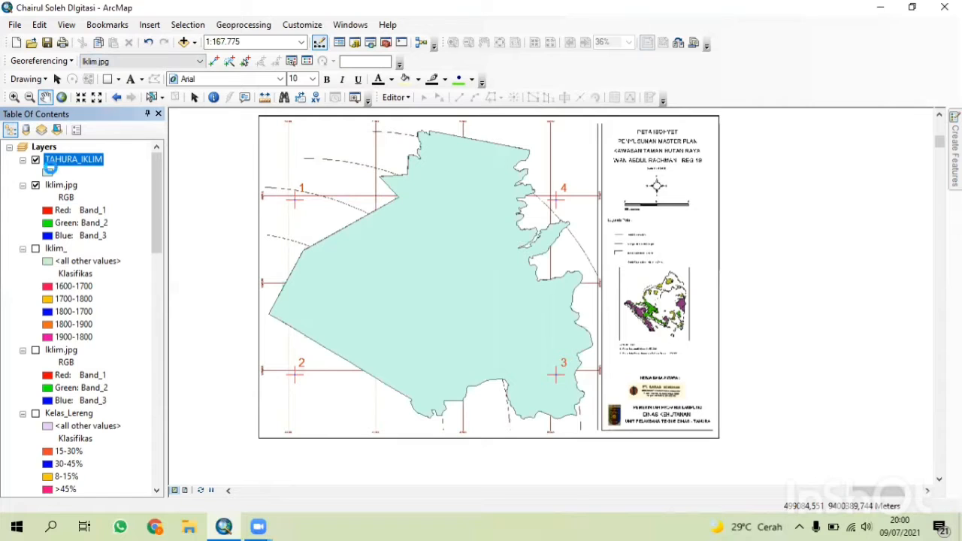
# Export all TAHURA_IKLIM features as a shapefile named Kelas Iklim in New folder and add it to the map.
pyautogui.rightClick(50, 172)
pyautogui.press('Escape')
pyautogui.rightClick(75, 160)
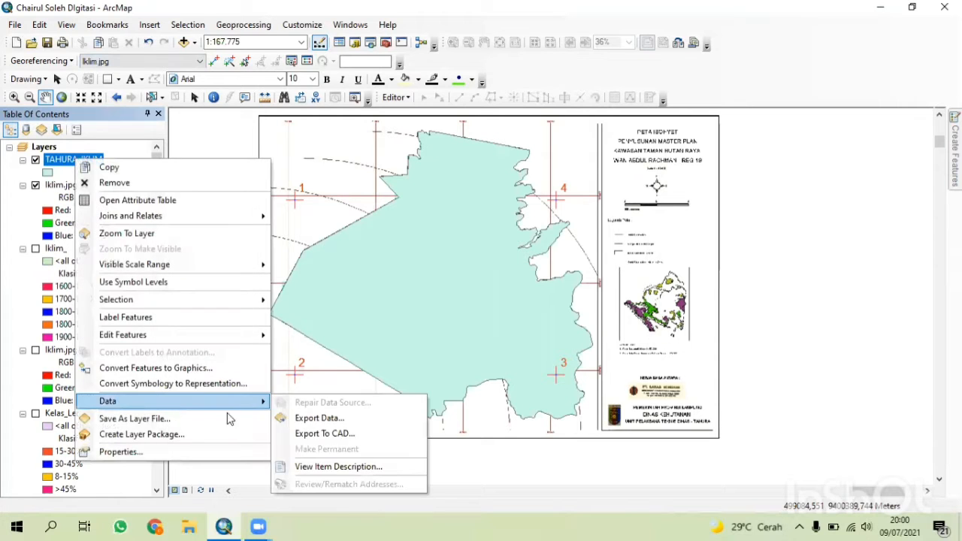
pyautogui.click(316, 419)
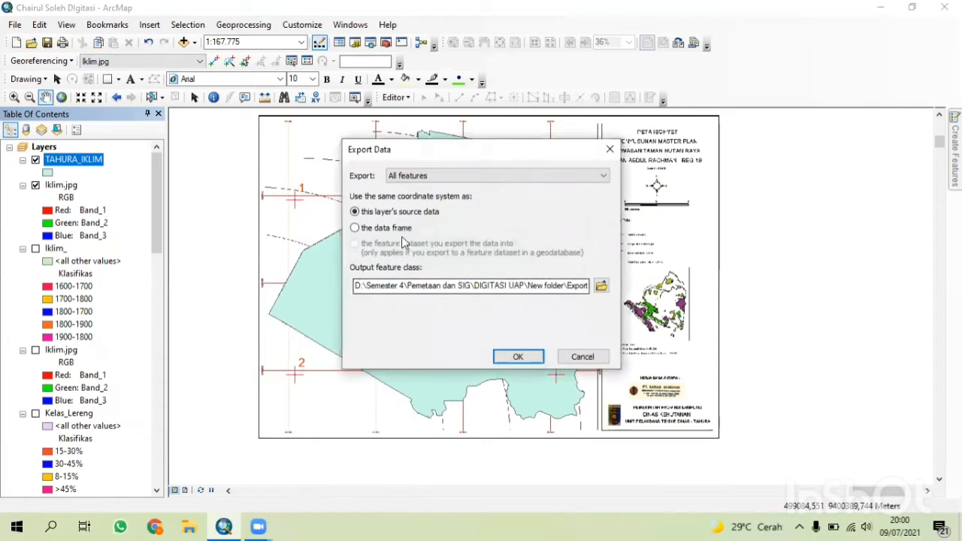
pyautogui.click(602, 286)
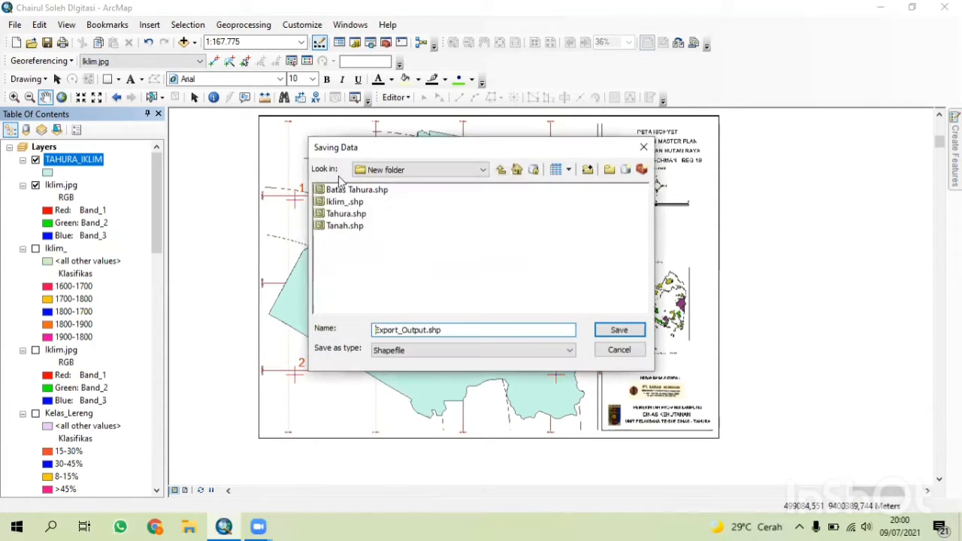
pyautogui.doubleClick(474, 328)
pyautogui.press('BackSpace')
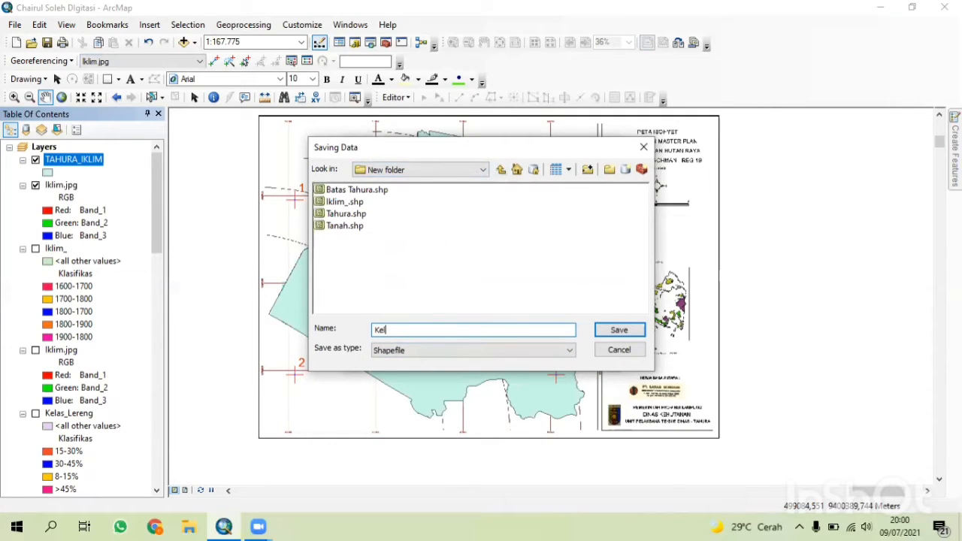
pyautogui.write('Kelas Iklim')
pyautogui.click(635, 330)
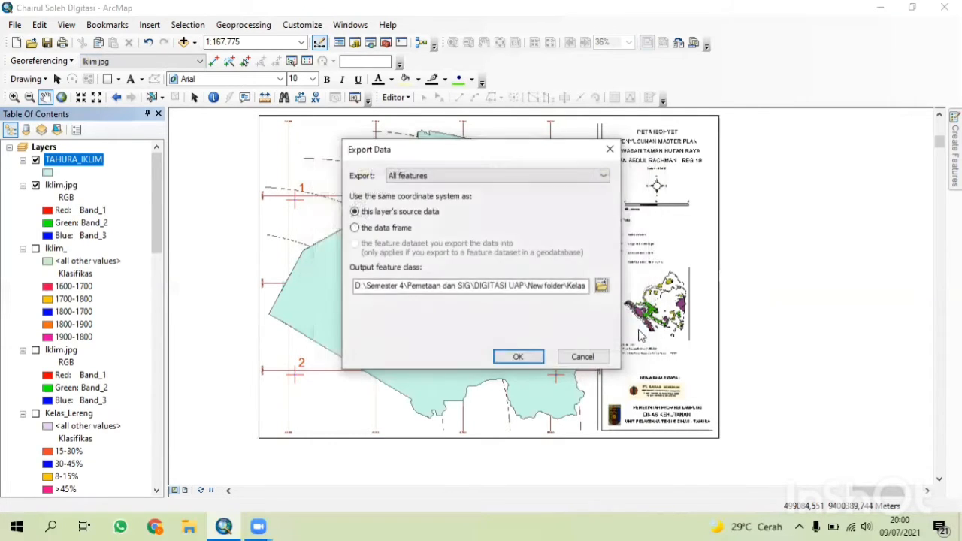
pyautogui.click(511, 357)
pyautogui.click(534, 314)
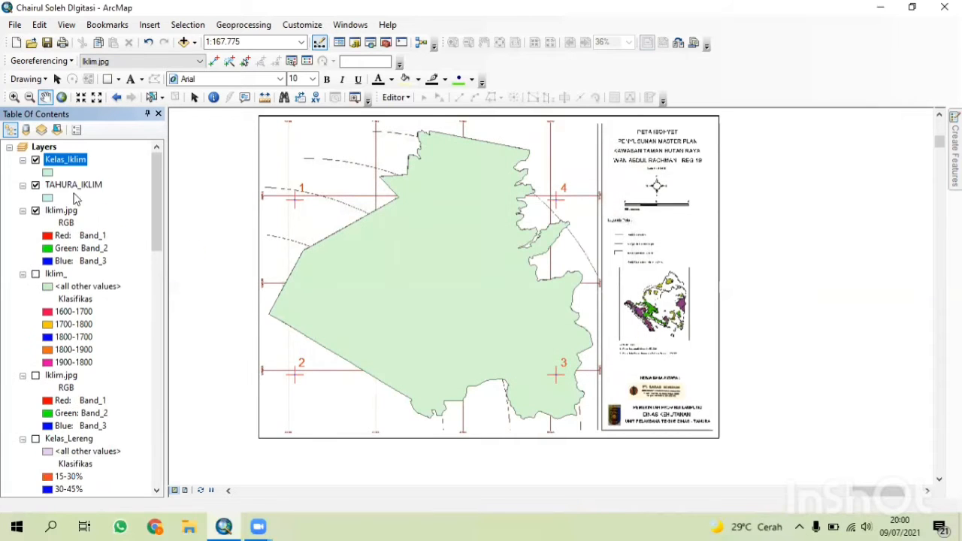
# Remove the TAHURA_IKLIM layer from the map.
pyautogui.rightClick(71, 184)
pyautogui.click(101, 207)
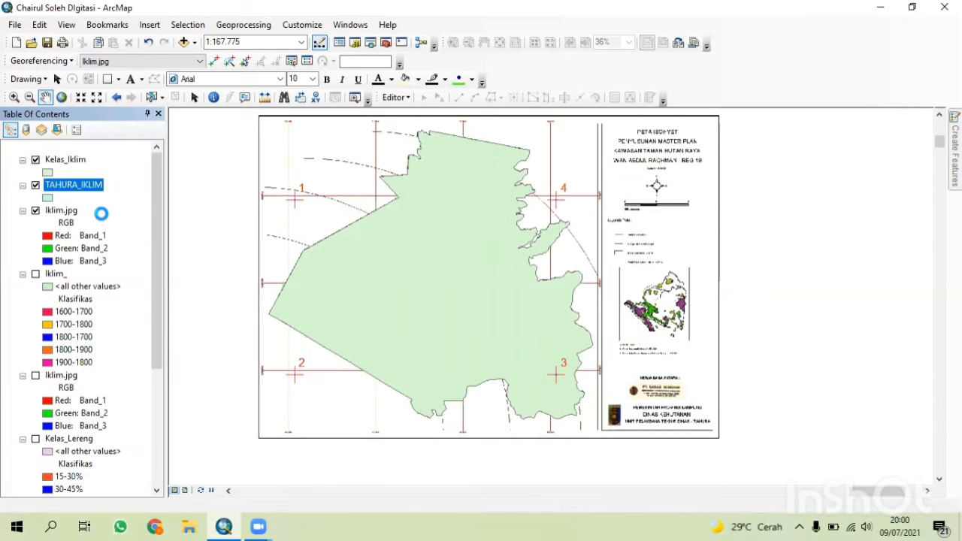
# Symbolize Kelas_Iklim as a hollow fill with a red outline and a slightly wider outline width.
pyautogui.rightClick(68, 160)
pyautogui.click(63, 175)
pyautogui.click(47, 173)
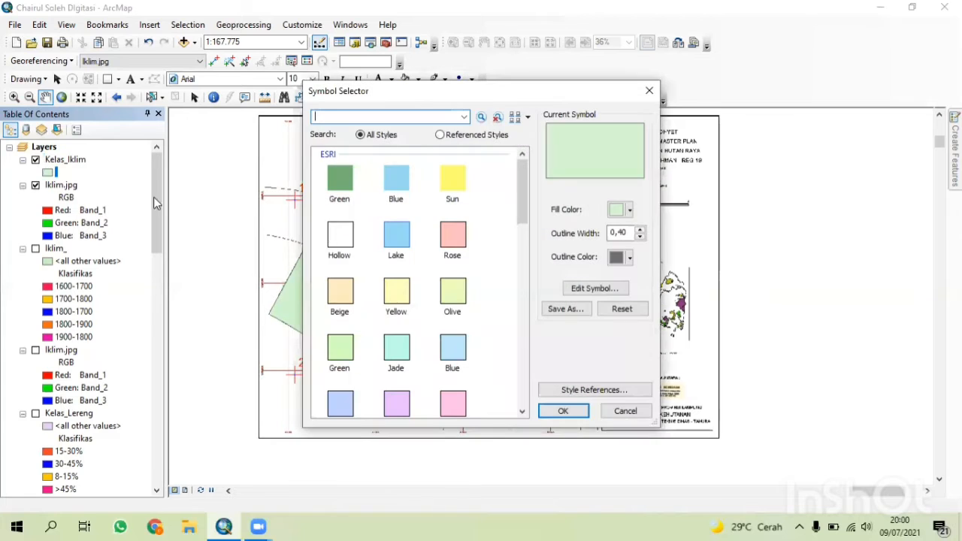
pyautogui.click(339, 236)
pyautogui.click(630, 257)
pyautogui.click(626, 322)
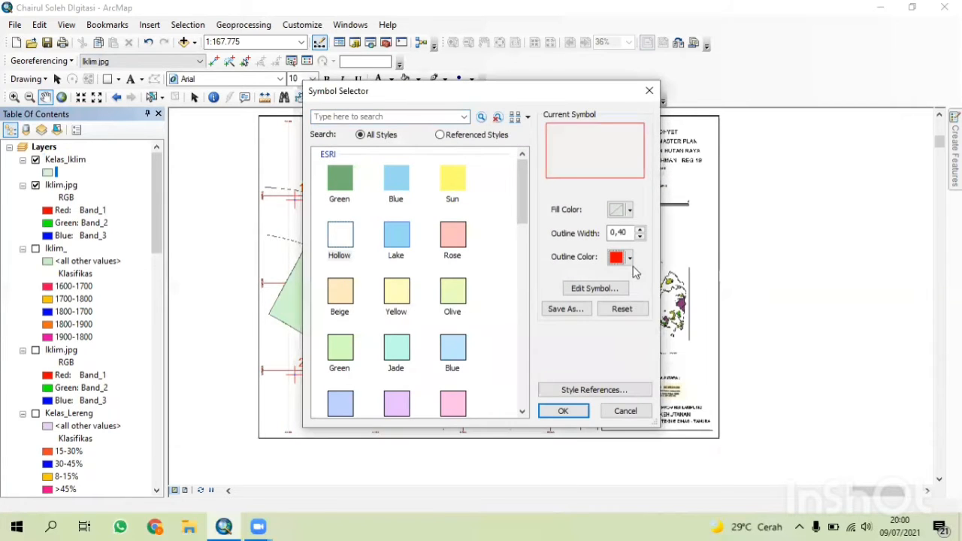
pyautogui.click(639, 229)
pyautogui.click(563, 410)
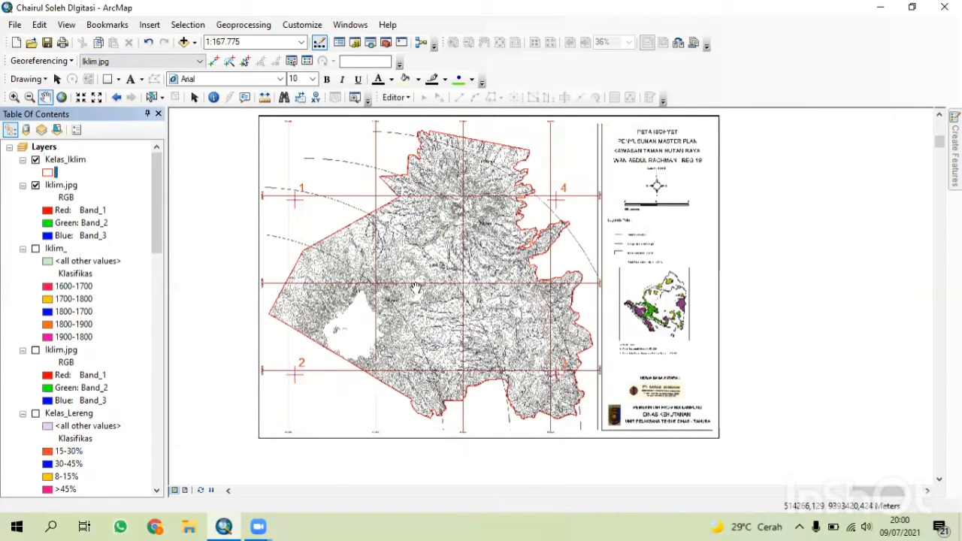
# Start an edit session on the Kelas_Iklim layer.
pyautogui.click(396, 97)
pyautogui.click(428, 113)
pyautogui.click(383, 154)
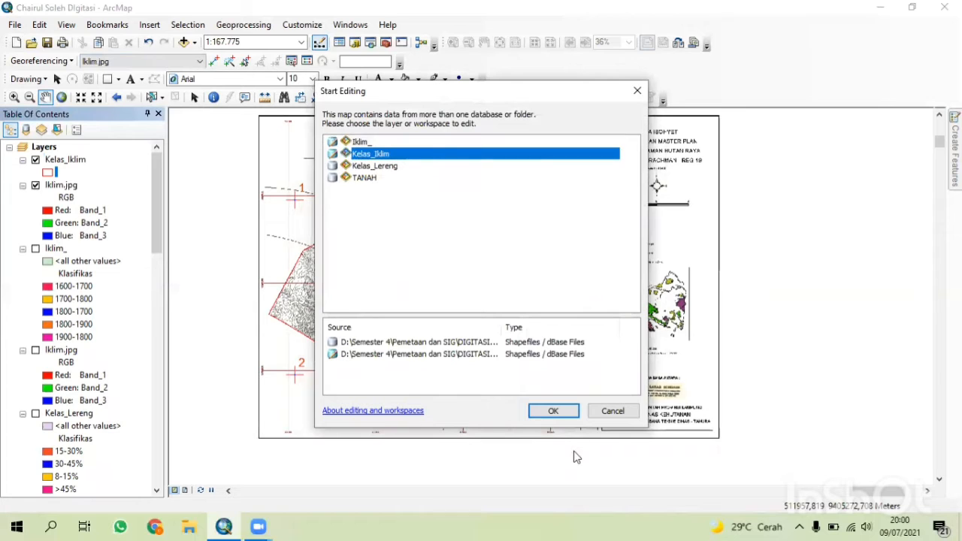
pyautogui.click(553, 410)
# Select the Kelas_Iklim polygon and cut it with the Cut Polygons tool along the first climate zone boundary.
pyautogui.click(487, 100)
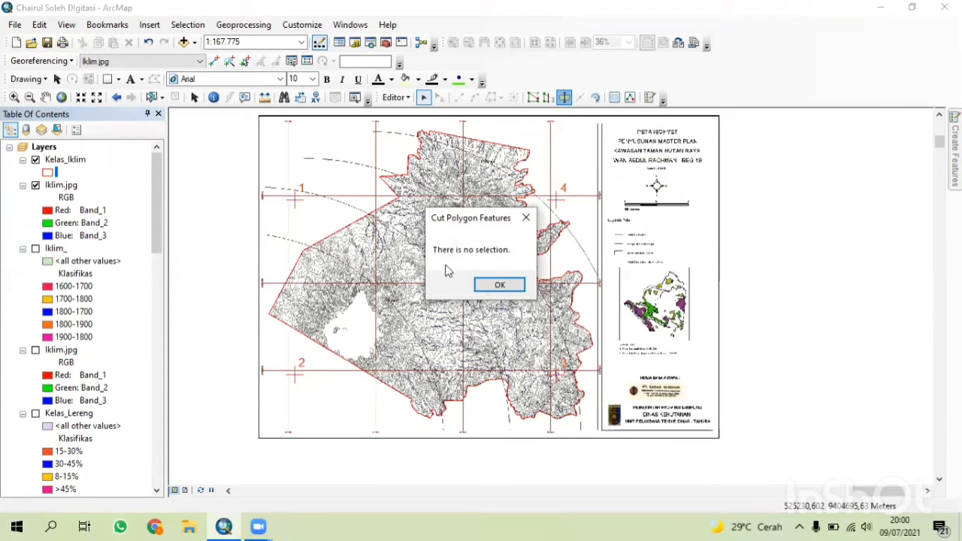
pyautogui.click(500, 284)
pyautogui.click(526, 226)
pyautogui.click(566, 99)
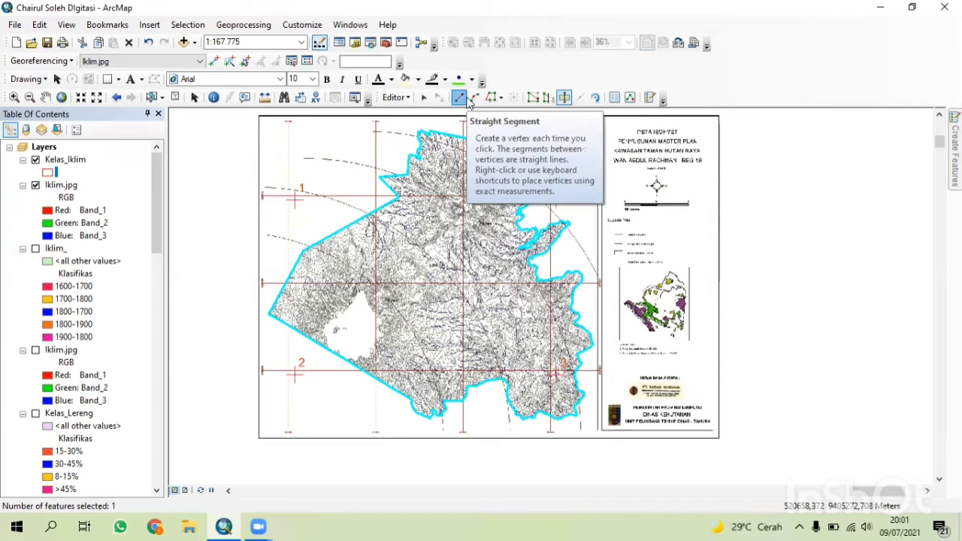
pyautogui.scroll(2, 311, 255)
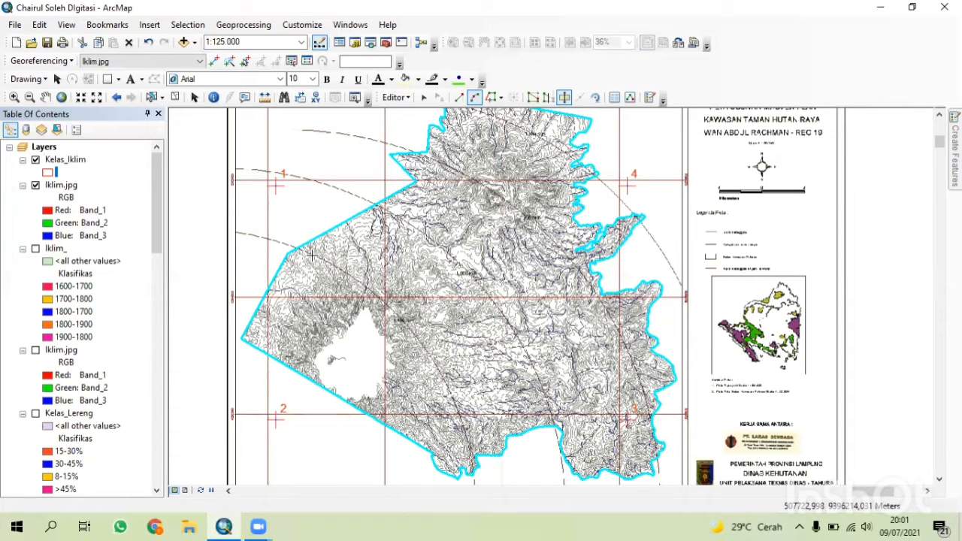
pyautogui.scroll(3, 308, 252)
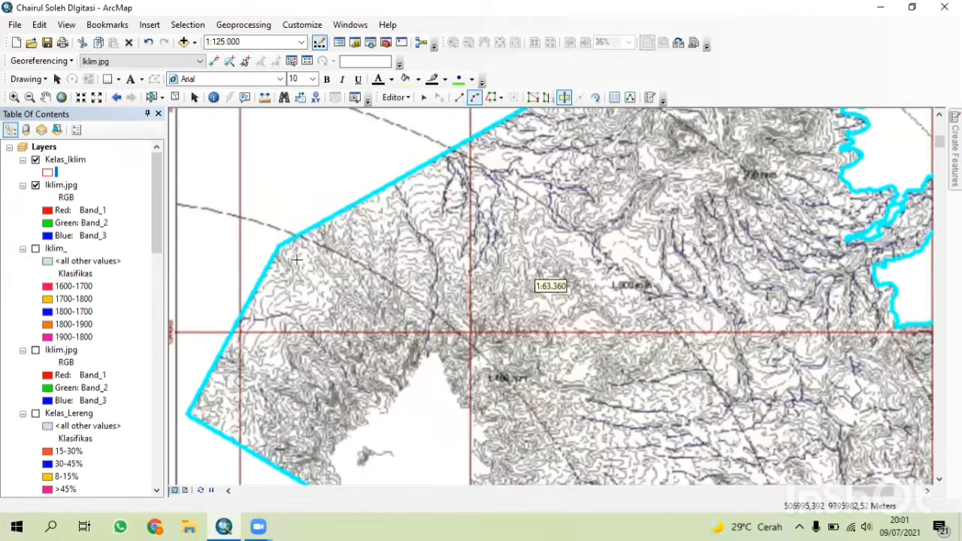
pyautogui.press('Down')
pyautogui.press('Down')
pyautogui.press('Down')
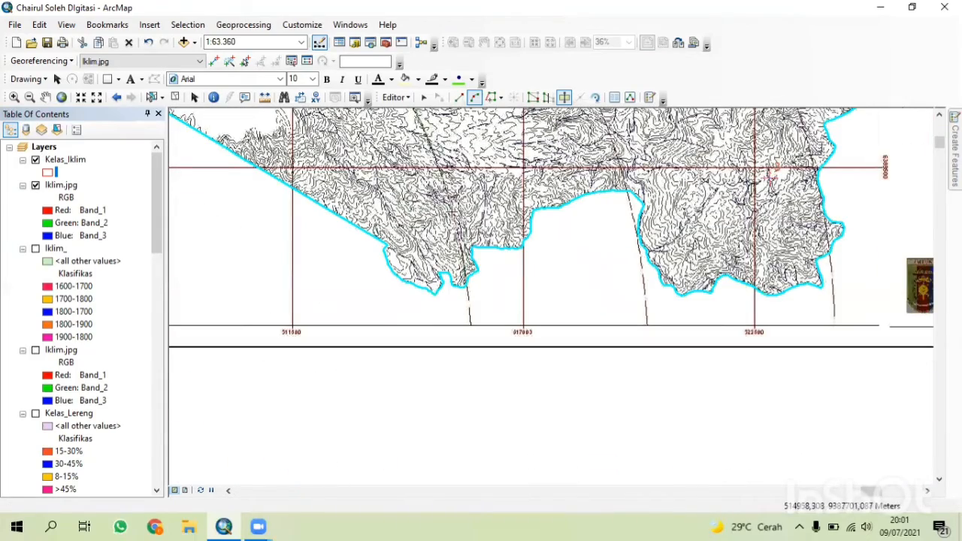
pyautogui.scroll(-4, 463, 225)
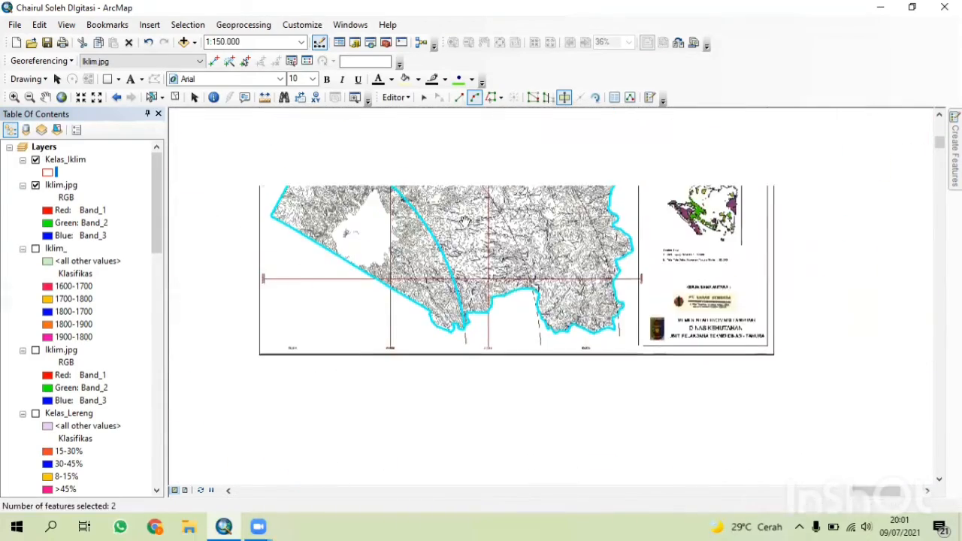
# Cut the Kelas_Iklim polygon along the remaining climate zone boundaries traced from the map image.
pyautogui.click(383, 171)
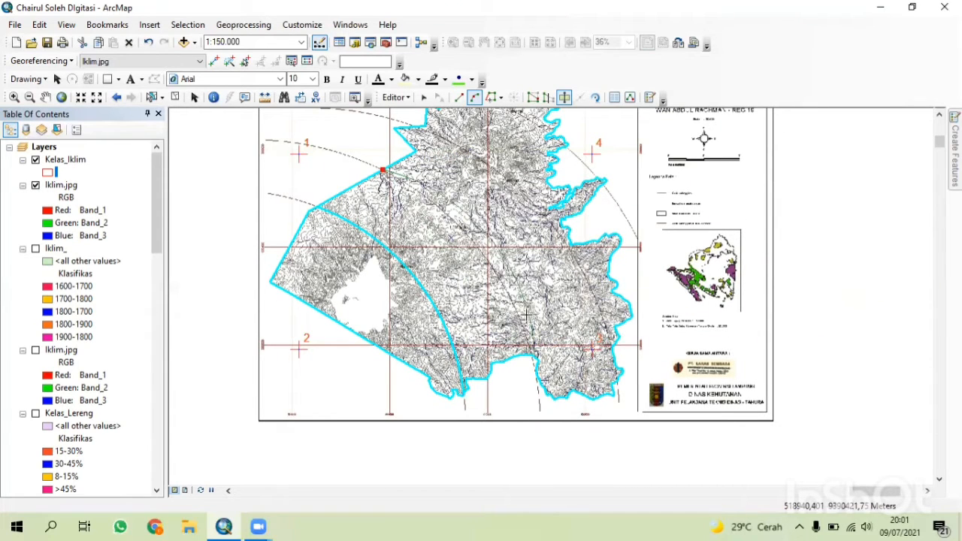
pyautogui.press('F2')
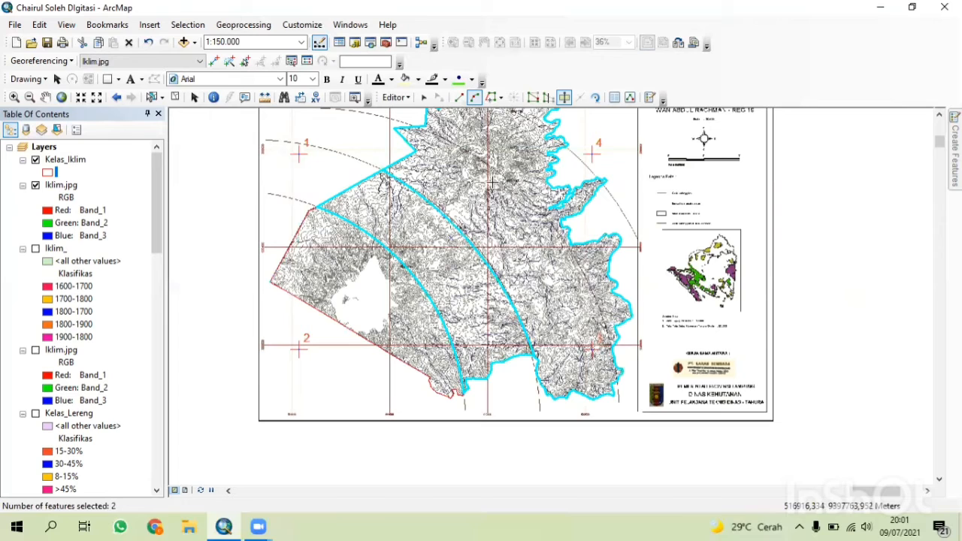
pyautogui.click(416, 126)
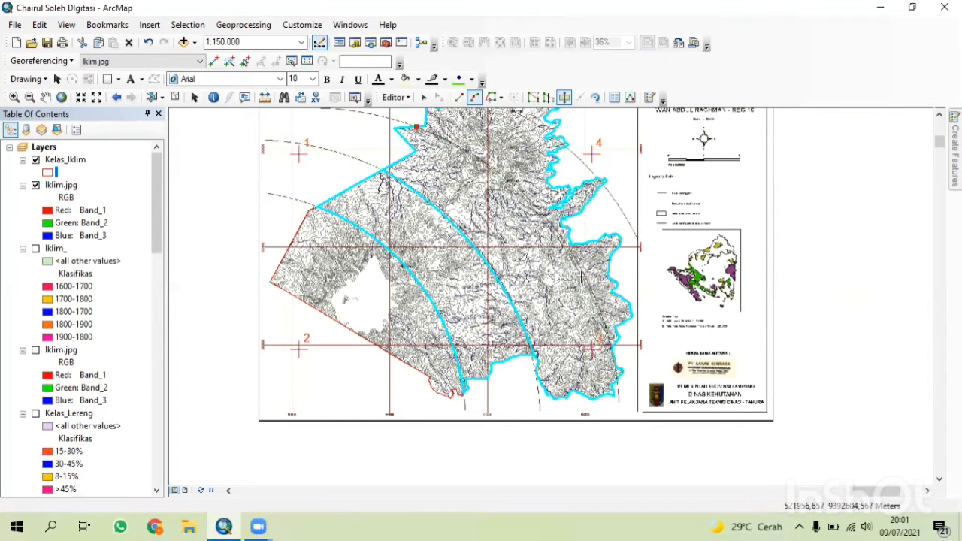
pyautogui.press('Right')
pyautogui.press('Up')
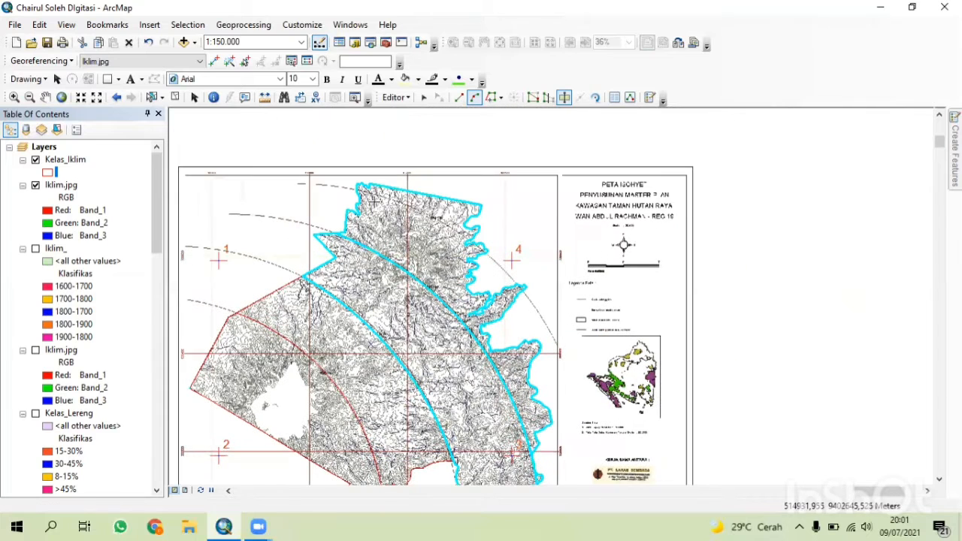
pyautogui.click(357, 191)
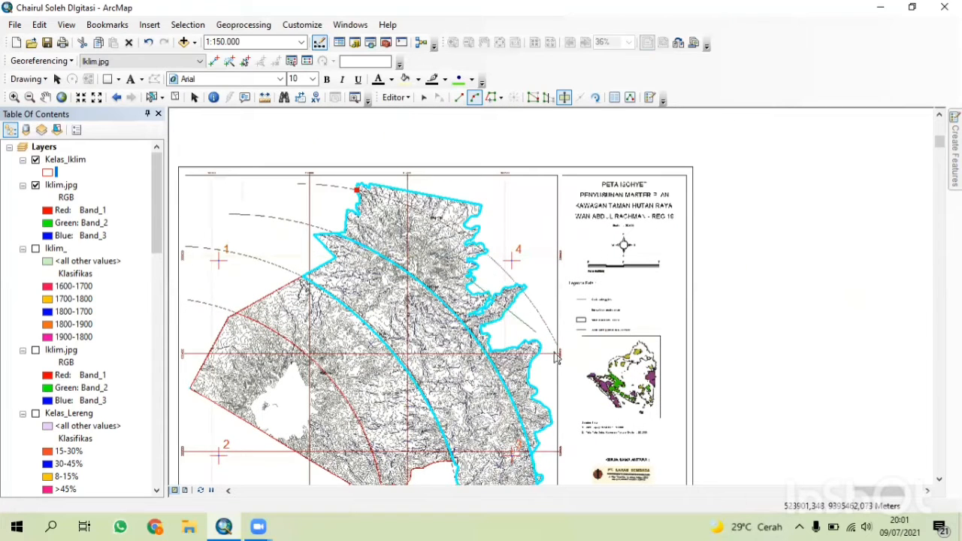
pyautogui.doubleClick(504, 271)
# Stop editing and save the edits to Kelas_Iklim.
pyautogui.click(394, 97)
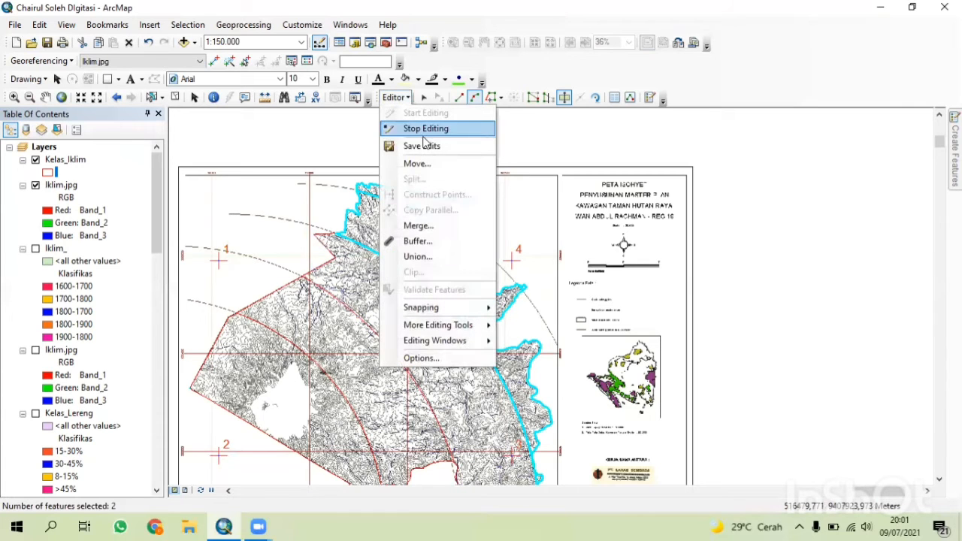
pyautogui.click(427, 130)
pyautogui.click(436, 310)
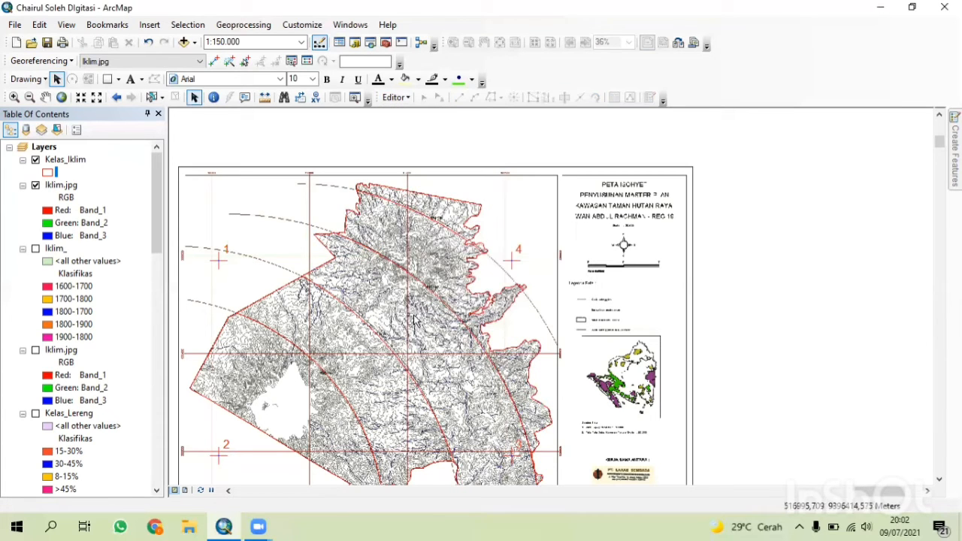
# Toggle the Iklim.jpg image off and on and inspect the Kelas_Iklim attribute table.
pyautogui.click(36, 186)
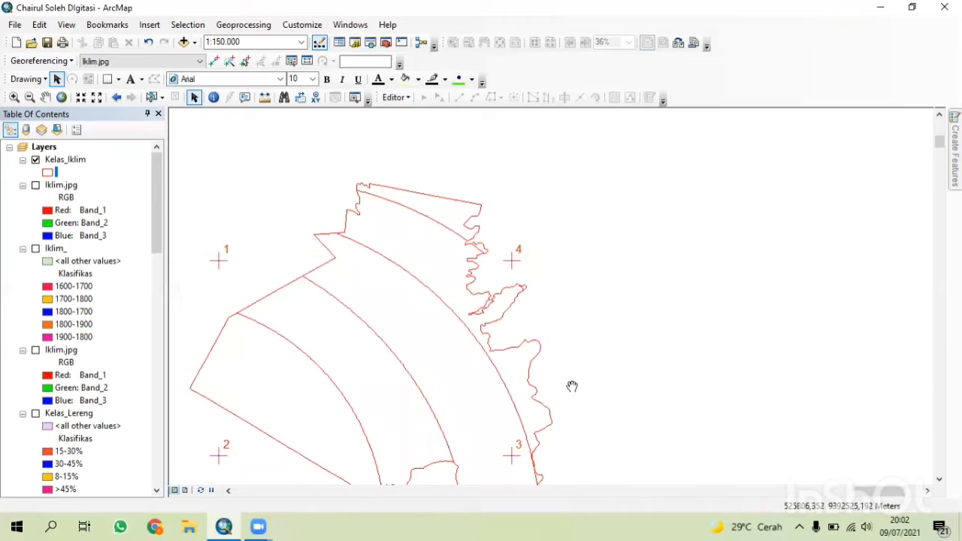
pyautogui.moveTo(572, 387); pyautogui.dragTo(603, 303)
pyautogui.click(36, 187)
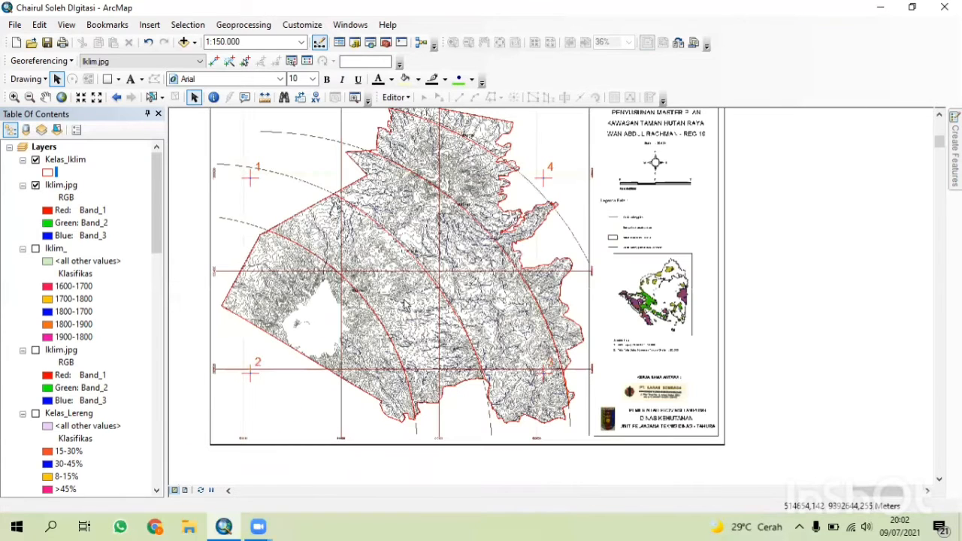
pyautogui.rightClick(64, 161)
pyautogui.click(120, 200)
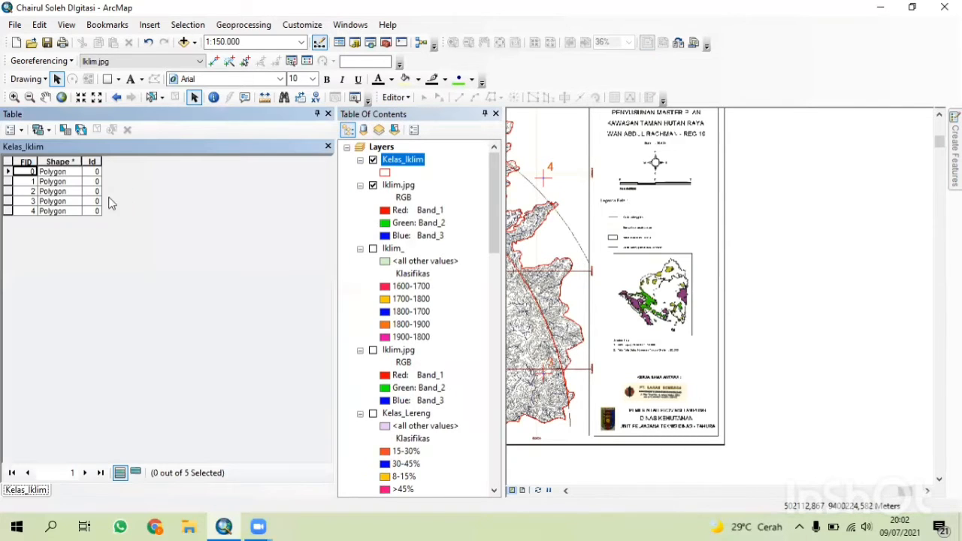
pyautogui.click(327, 146)
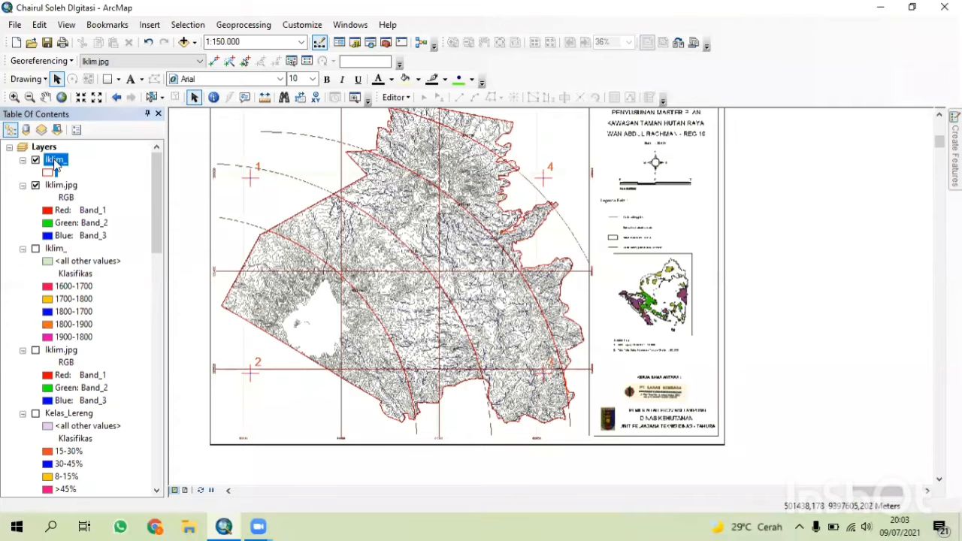
# Open the properties of the climate class polygon layer.
pyautogui.rightClick(54, 165)
pyautogui.click(132, 452)
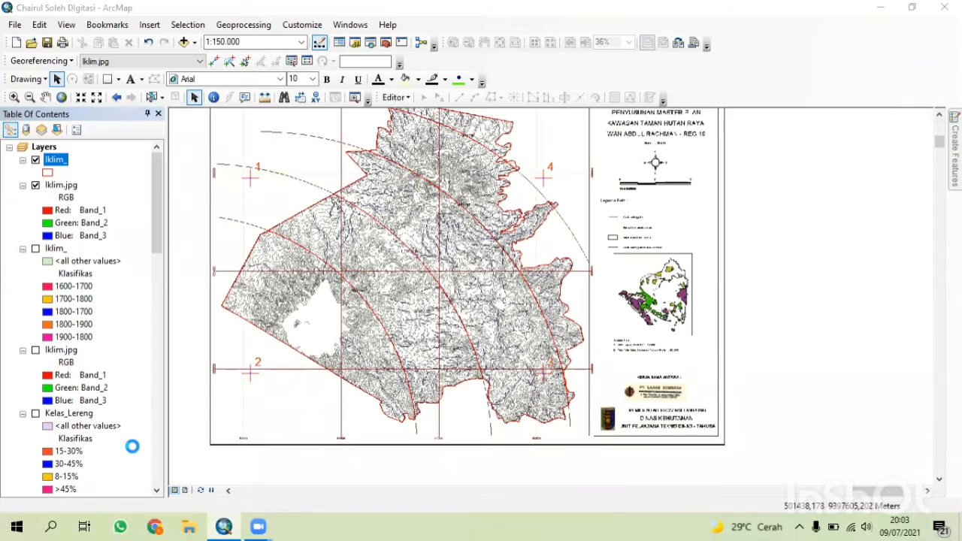
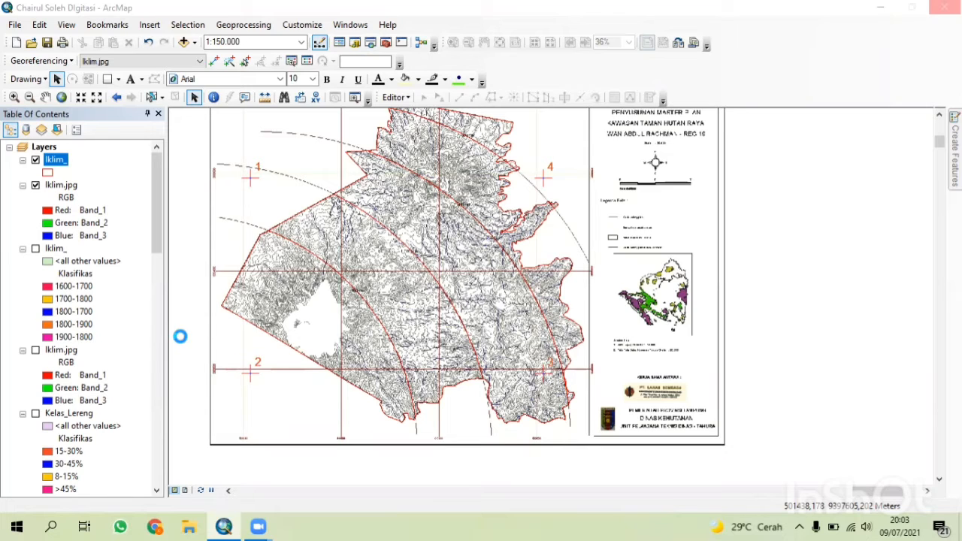
# Symbolize the Iklim_ layer by unique values of the Klasifikas field, adding all values and applying.
pyautogui.click(425, 110)
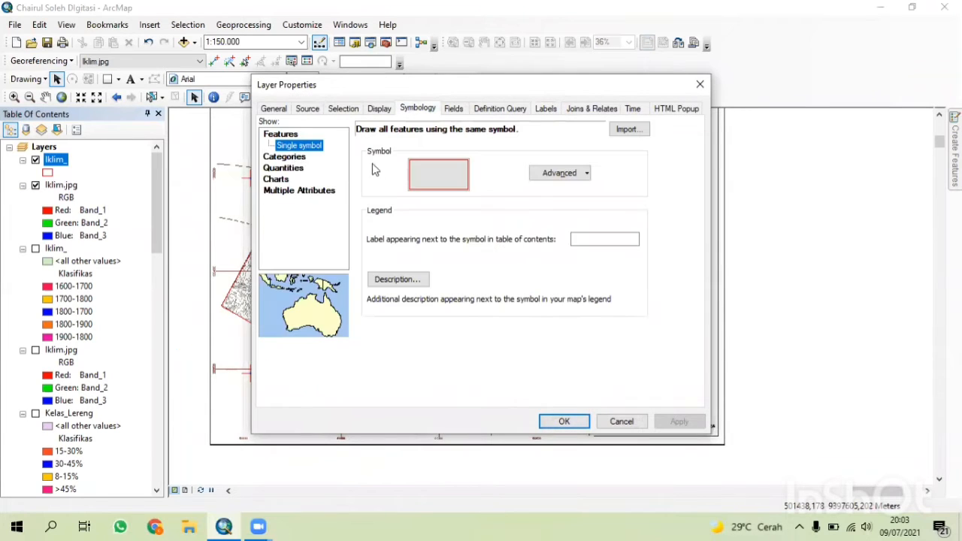
pyautogui.click(290, 155)
pyautogui.click(457, 158)
pyautogui.click(452, 181)
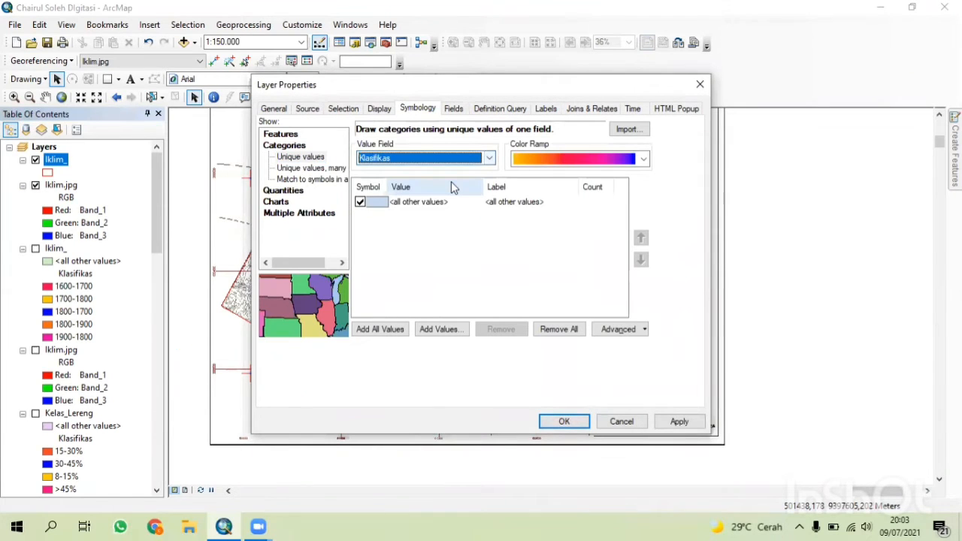
pyautogui.click(378, 329)
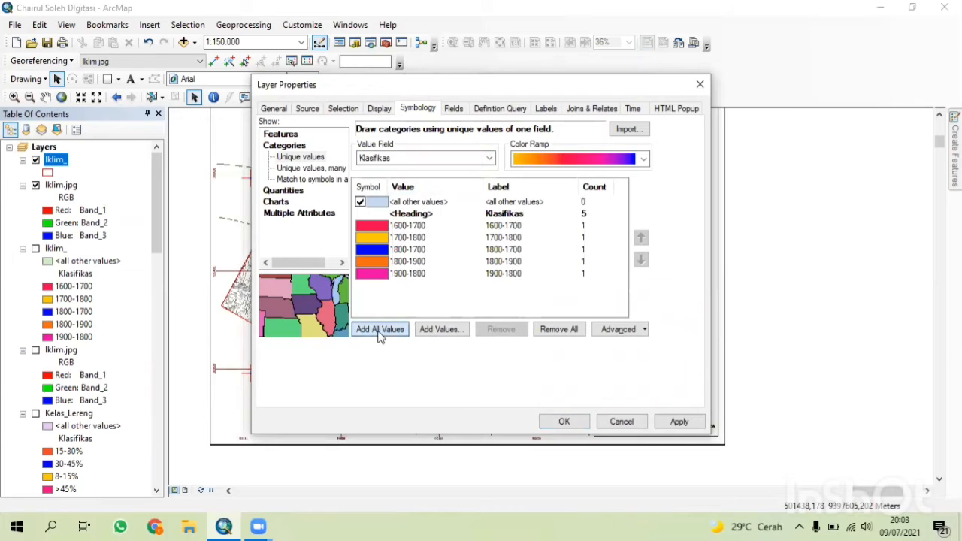
pyautogui.click(665, 422)
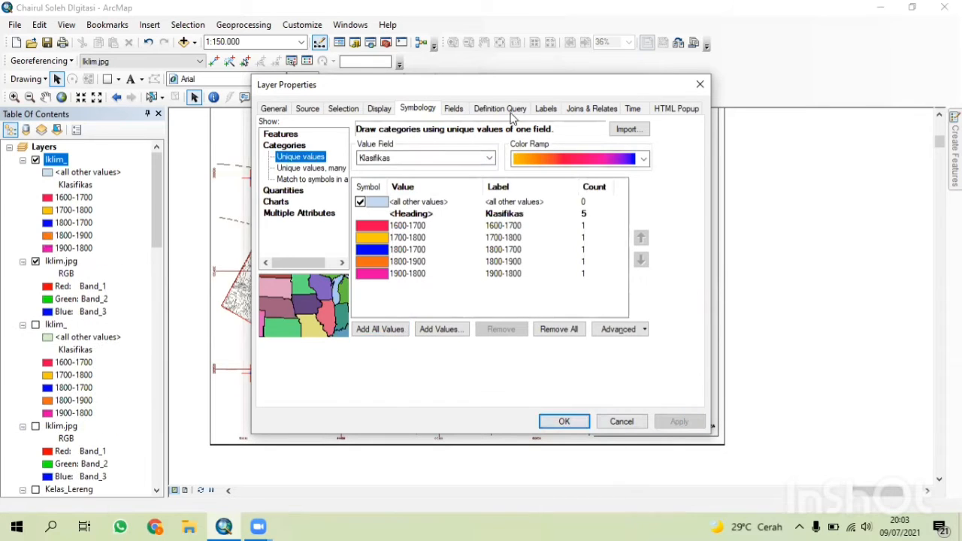
# Set the layer's labels to the Klasifikas field in Arial size 10 and close the layer properties.
pyautogui.click(546, 109)
pyautogui.click(443, 220)
pyautogui.click(524, 254)
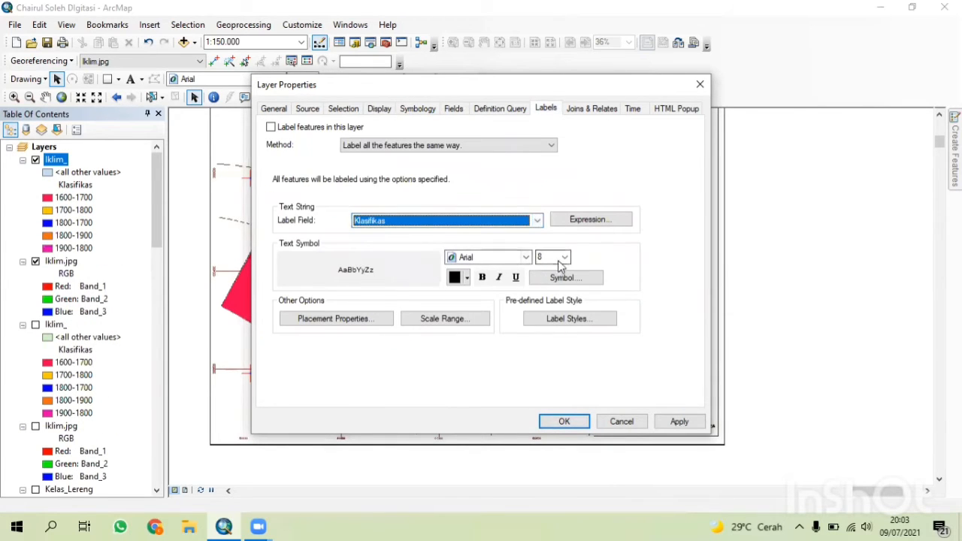
pyautogui.click(560, 257)
pyautogui.click(547, 288)
pyautogui.click(564, 422)
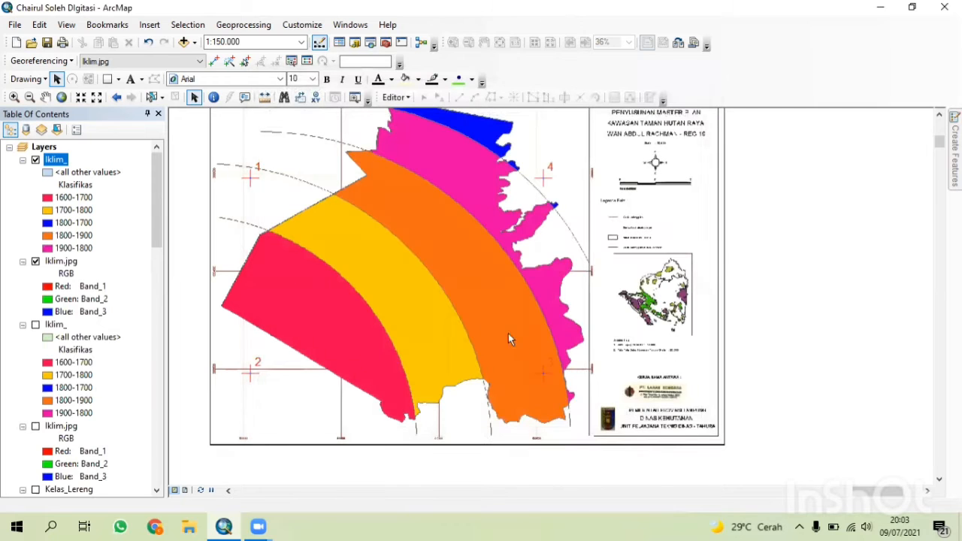
# Turn off the Iklim.jpg image layer.
pyautogui.click(36, 261)
pyautogui.rightClick(38, 261)
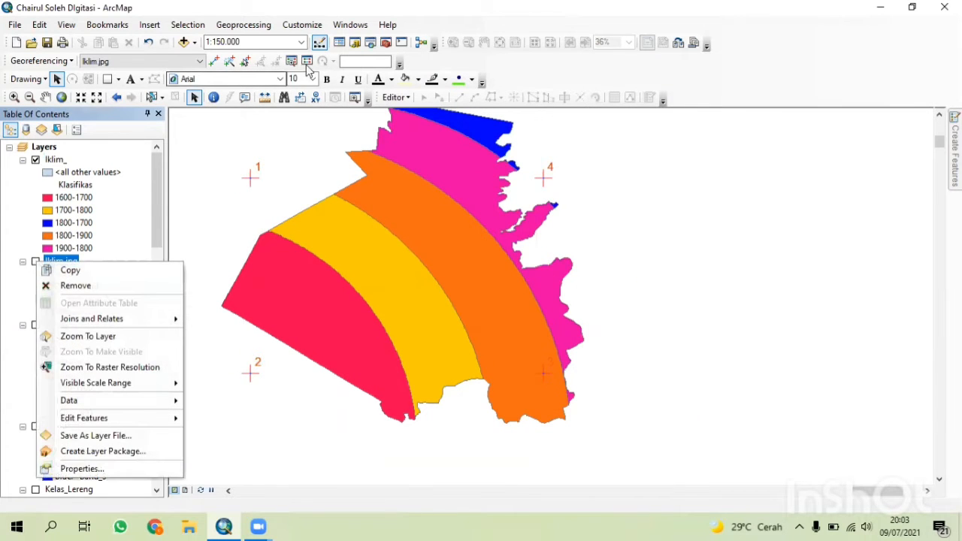
# Open the georeferencing link table, toggle the control point links off and on, and close it.
pyautogui.click(306, 61)
pyautogui.click(10, 173)
pyautogui.click(11, 184)
pyautogui.scroll(-1, 11, 184)
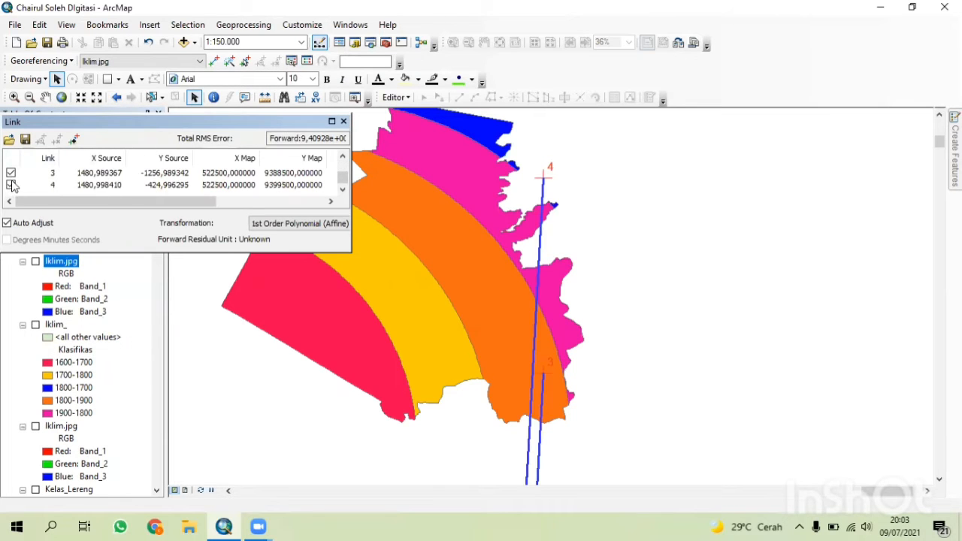
pyautogui.click(11, 185)
pyautogui.click(11, 173)
pyautogui.click(344, 121)
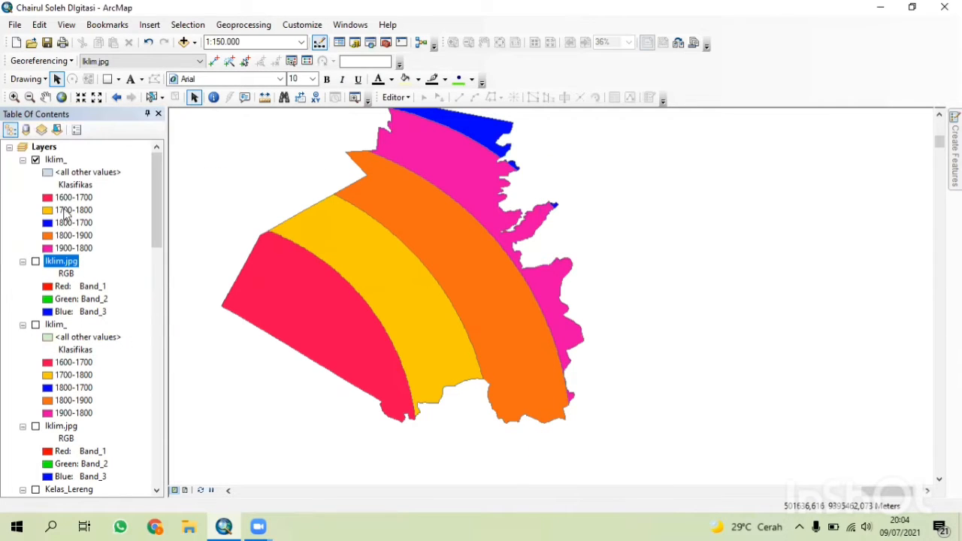
# Switch to layout view and open and close the data frame properties.
pyautogui.click(187, 490)
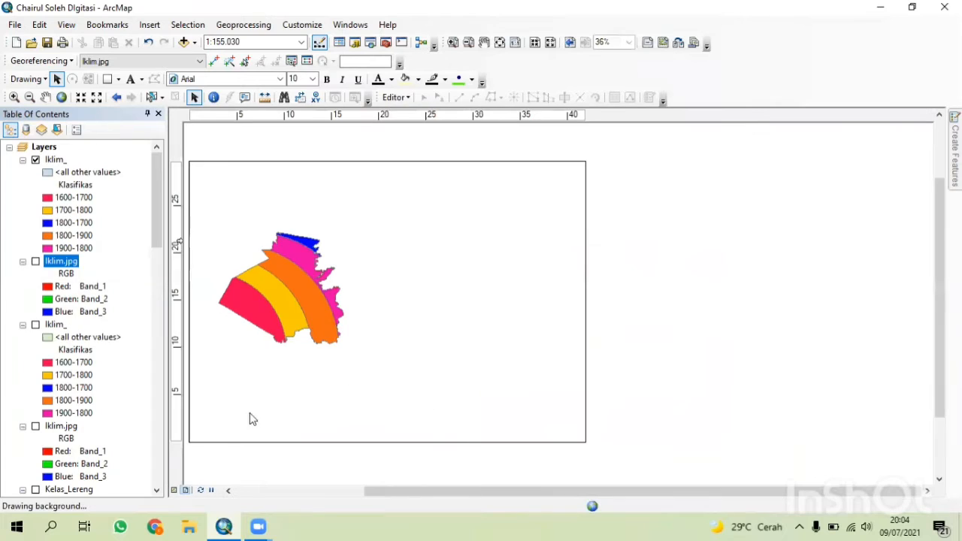
pyautogui.click(363, 406)
pyautogui.rightClick(420, 403)
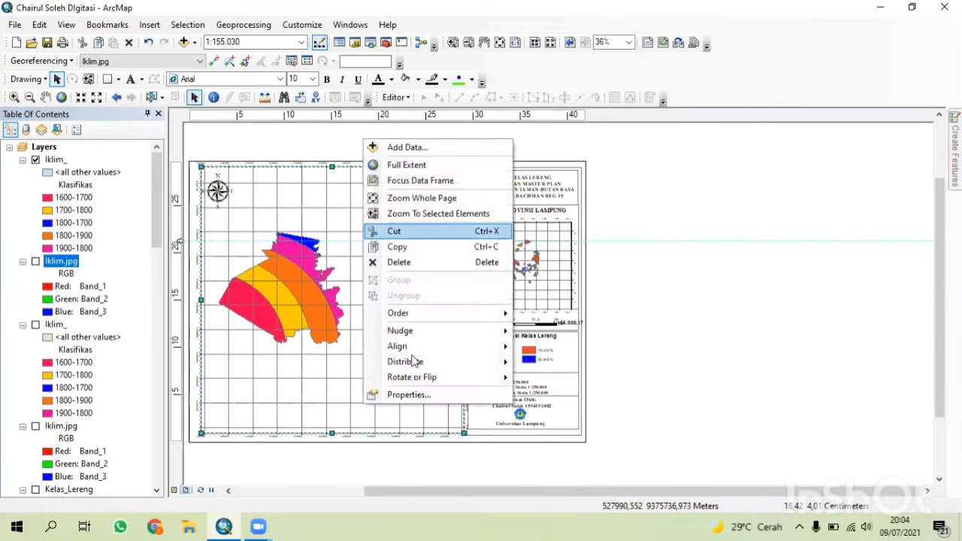
pyautogui.click(432, 394)
pyautogui.click(576, 156)
pyautogui.click(502, 455)
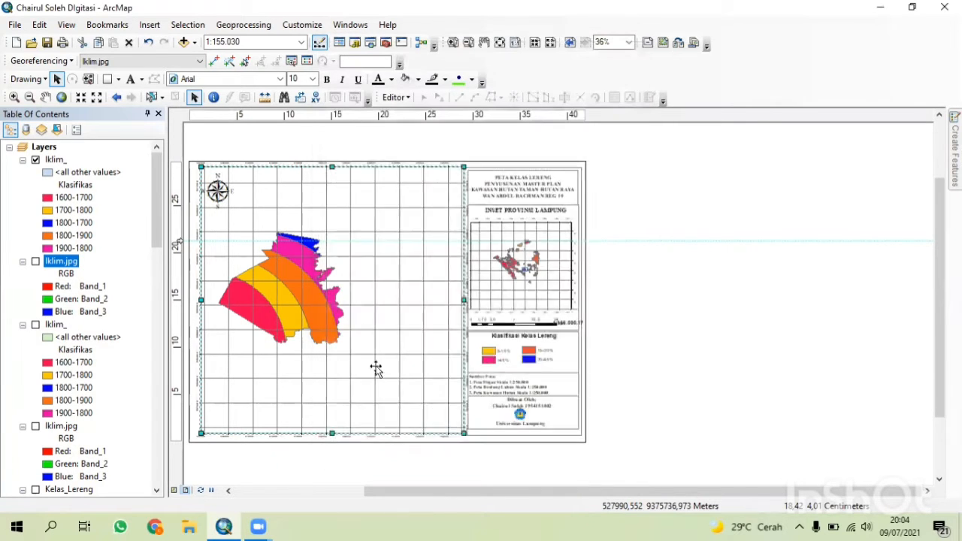
# Zoom the data frame to 1:80.000 and pan the climate map to sit within the layout frame.
pyautogui.click(46, 97)
pyautogui.moveTo(318, 301); pyautogui.dragTo(356, 312)
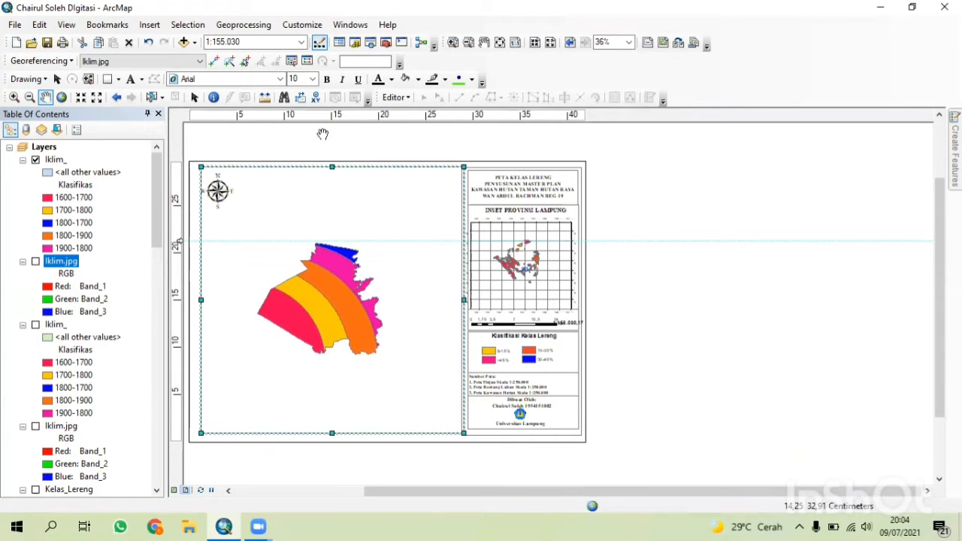
pyautogui.click(81, 98)
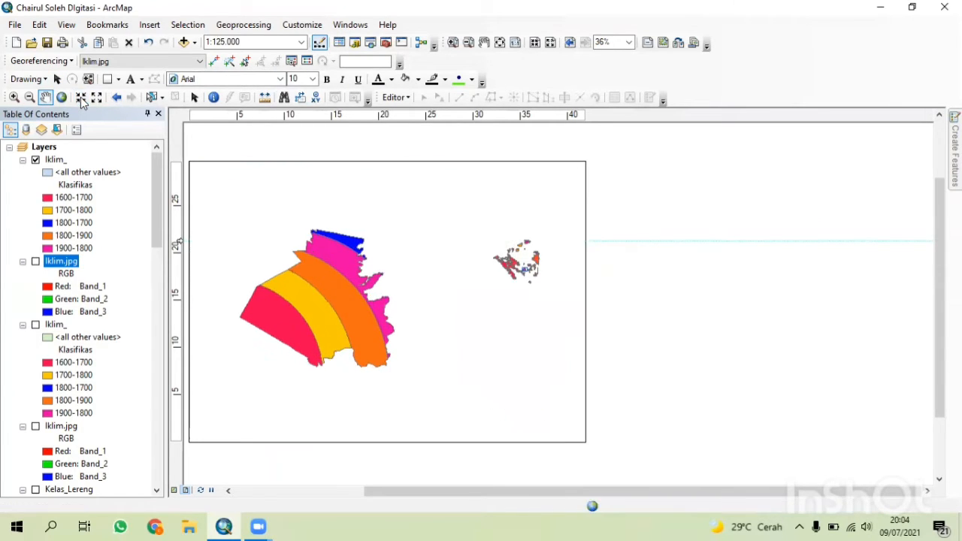
pyautogui.click(80, 98)
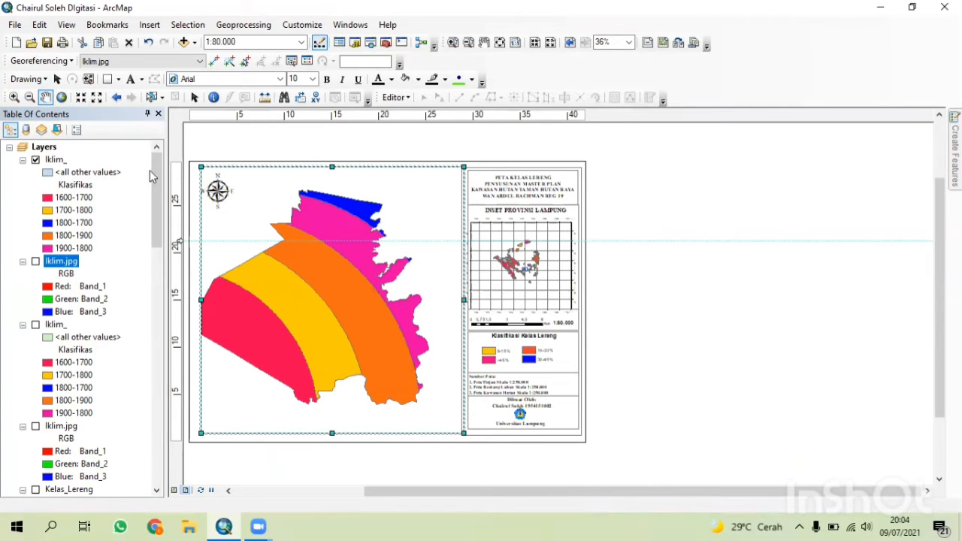
pyautogui.moveTo(313, 276); pyautogui.dragTo(331, 272)
pyautogui.click(58, 80)
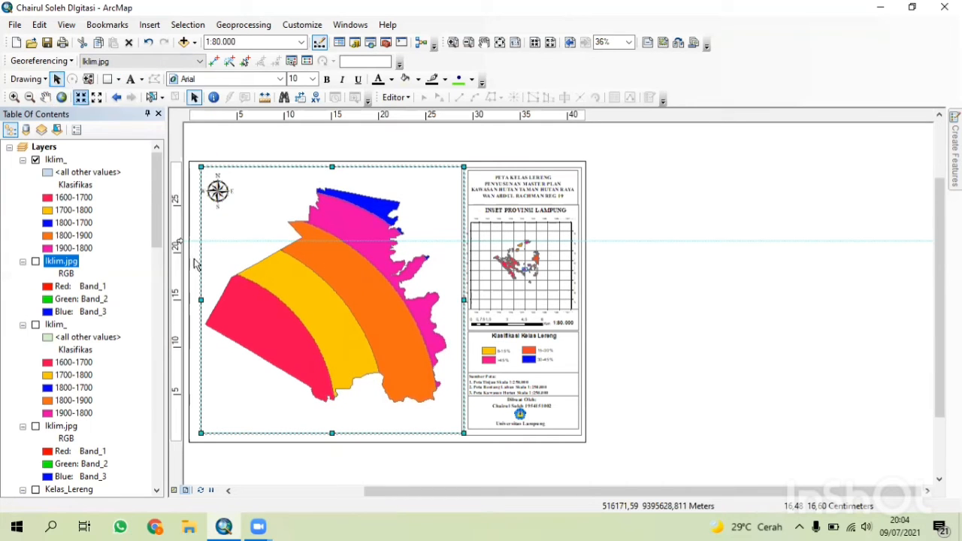
# Add a Measured Grid to the data frame through the Grids and Graticules Wizard and apply it.
pyautogui.rightClick(242, 432)
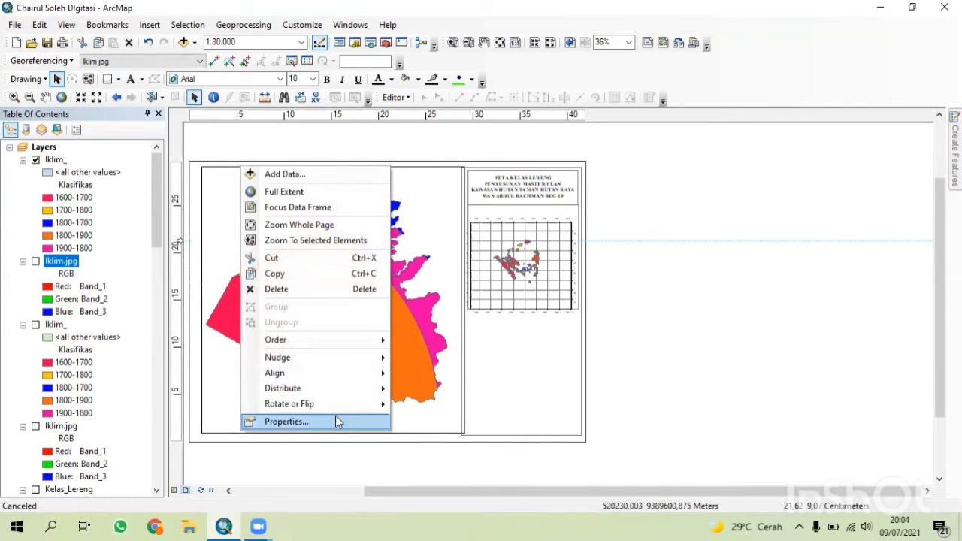
pyautogui.click(323, 422)
pyautogui.click(577, 130)
pyautogui.click(493, 216)
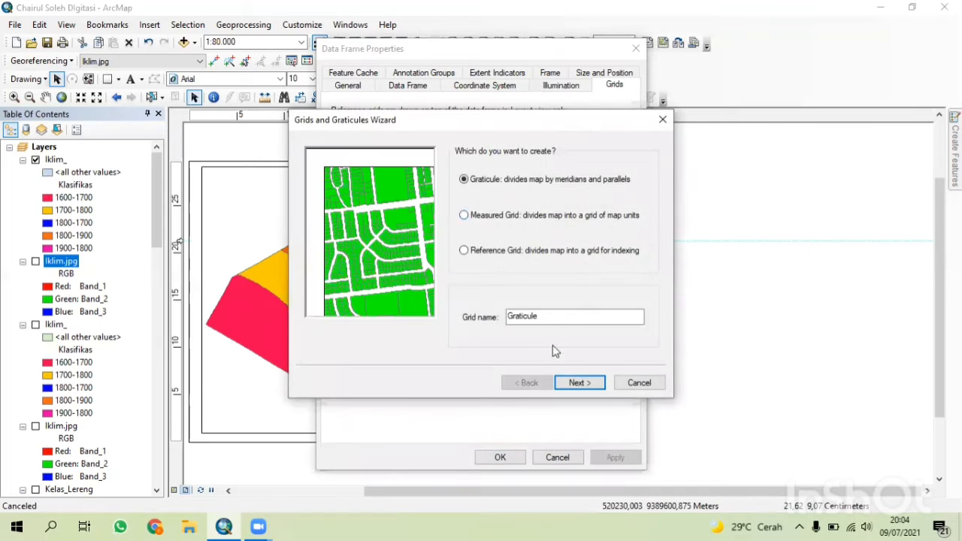
pyautogui.click(577, 383)
pyautogui.click(531, 383)
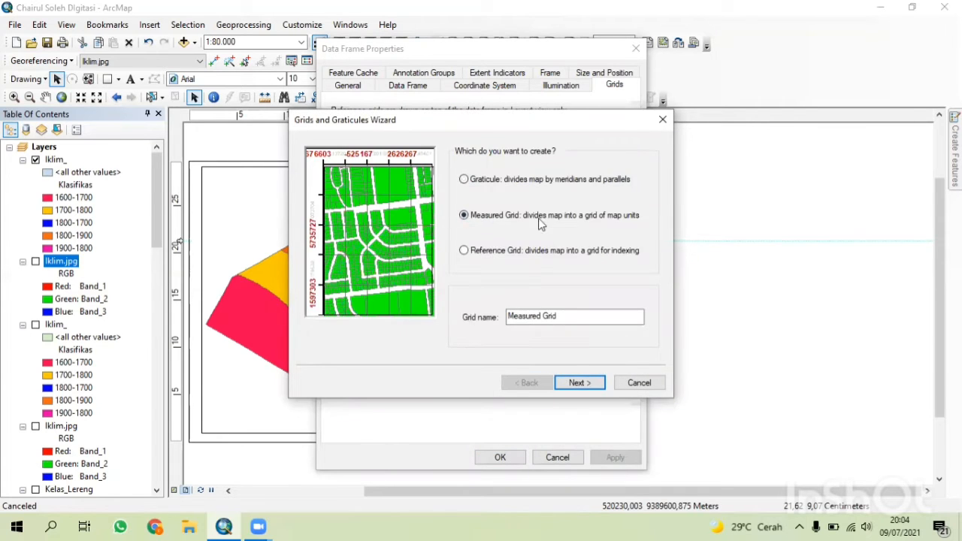
pyautogui.click(577, 382)
pyautogui.click(580, 383)
pyautogui.click(579, 383)
pyautogui.click(584, 382)
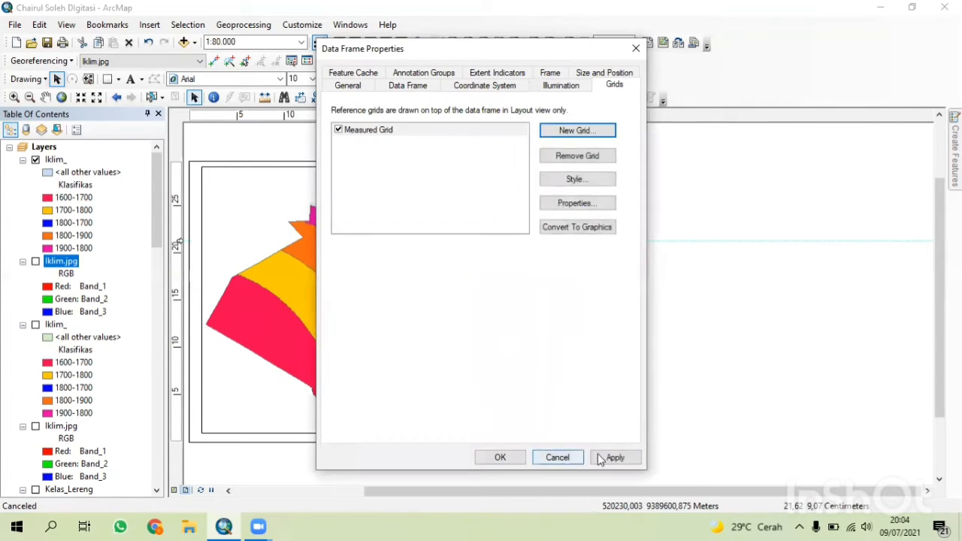
pyautogui.click(613, 457)
pyautogui.click(500, 457)
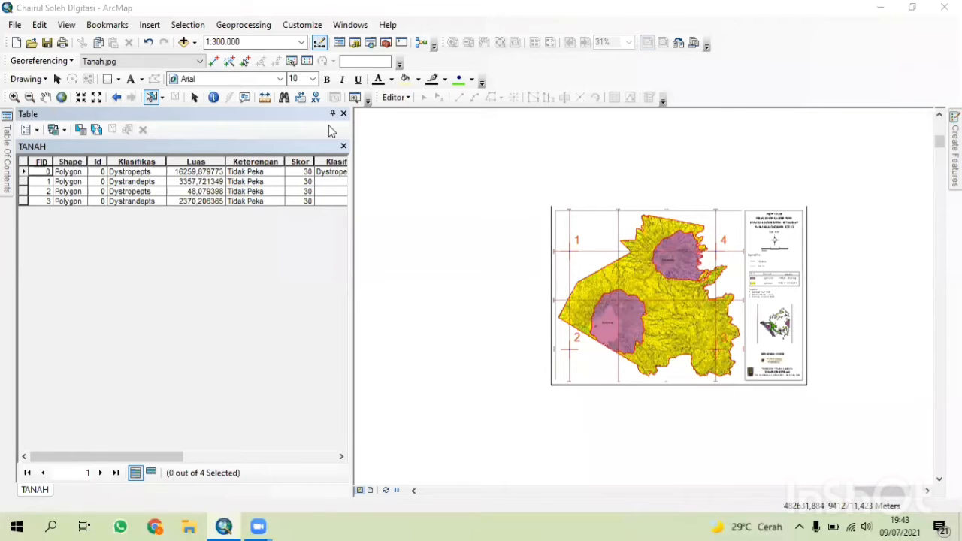
# Close the TANAH attribute table and open the TANAH layer's properties.
pyautogui.click(332, 115)
pyautogui.moveTo(5, 177)
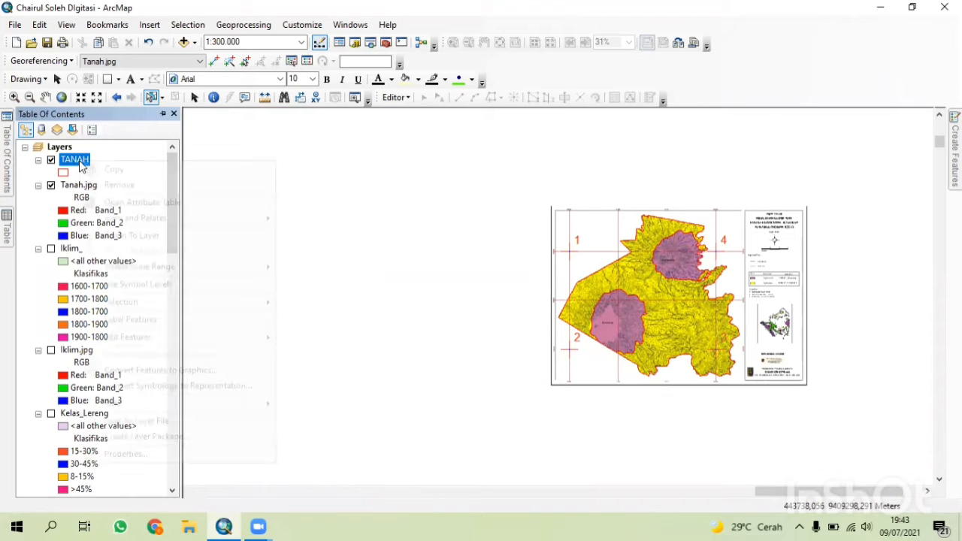
pyautogui.rightClick(80, 160)
pyautogui.click(109, 456)
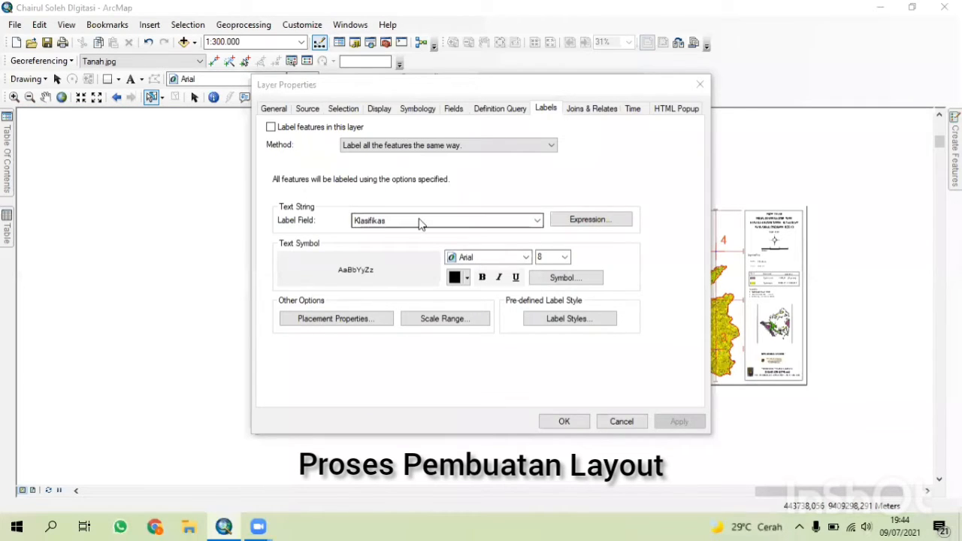
# Symbolize the TANAH layer by unique values of the Klasifikas field, adding all values and applying.
pyautogui.click(418, 109)
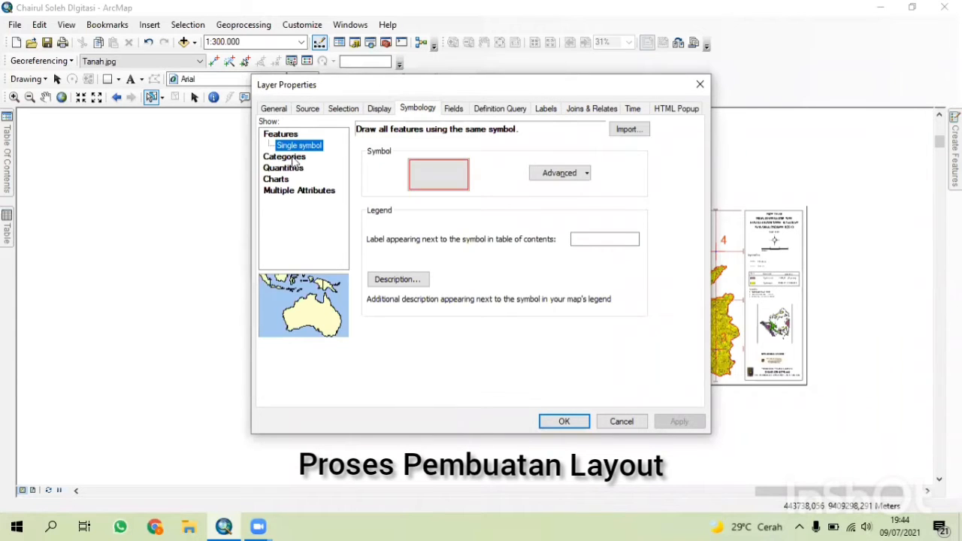
pyautogui.click(293, 157)
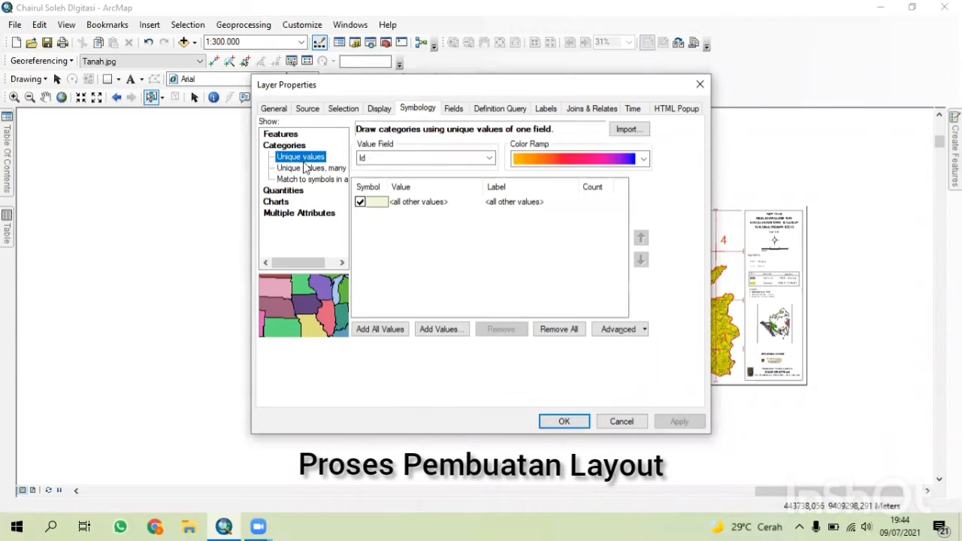
pyautogui.click(393, 160)
pyautogui.click(401, 171)
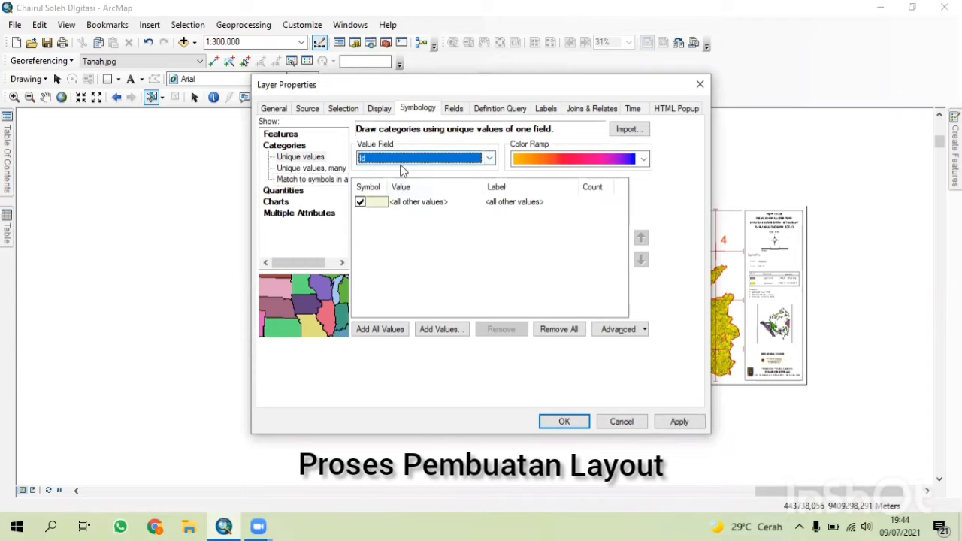
pyautogui.click(406, 157)
pyautogui.click(408, 180)
pyautogui.click(408, 155)
pyautogui.click(402, 179)
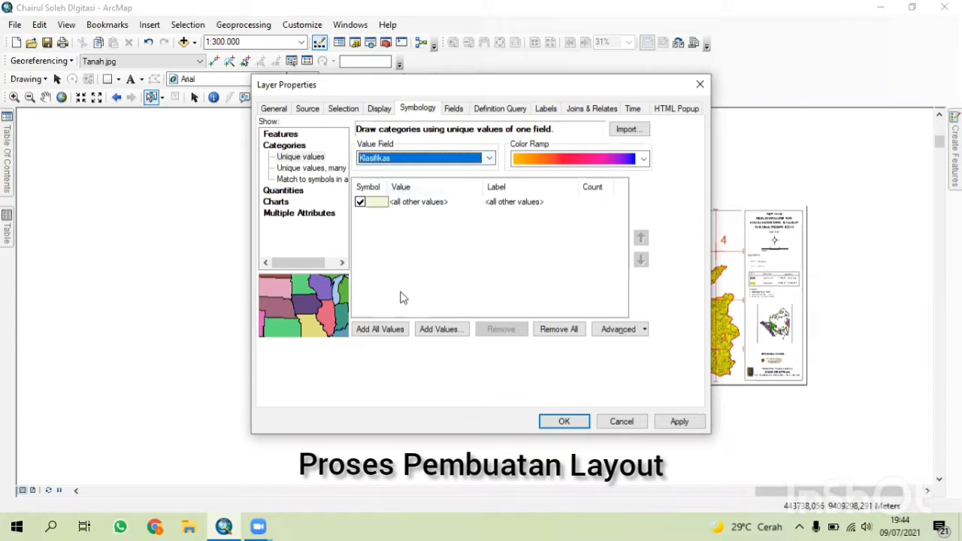
pyautogui.click(398, 331)
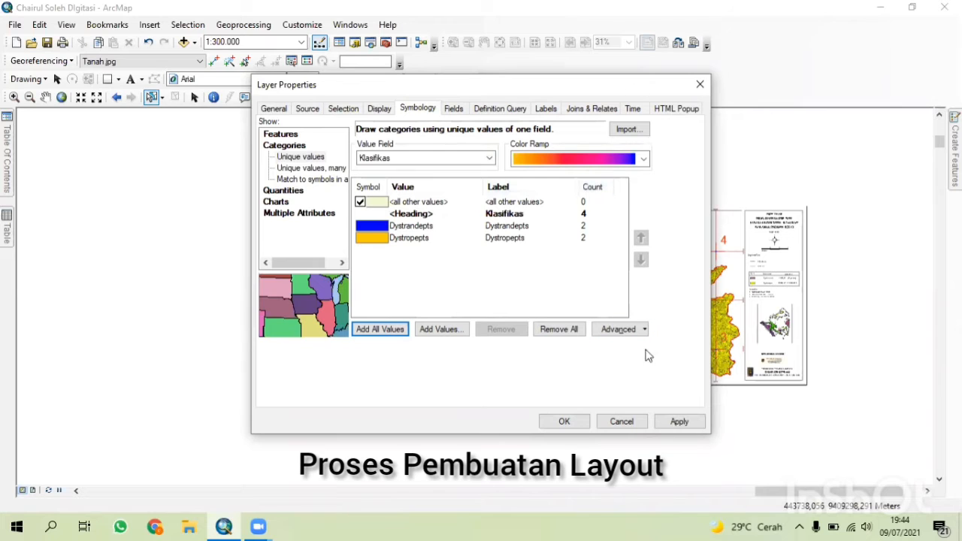
pyautogui.click(678, 421)
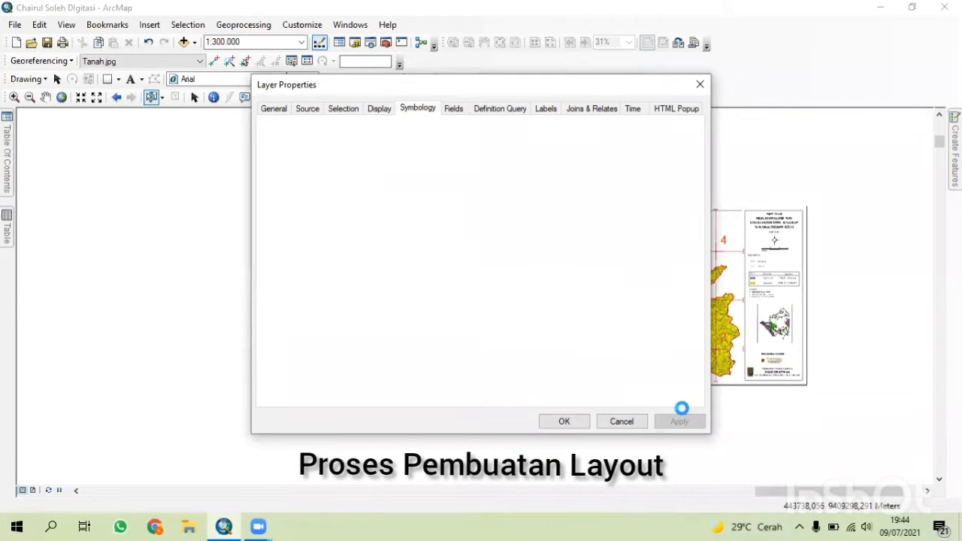
# Set the TANAH labels to the Klasifikas field in Arial size 10 and close the properties.
pyautogui.click(553, 111)
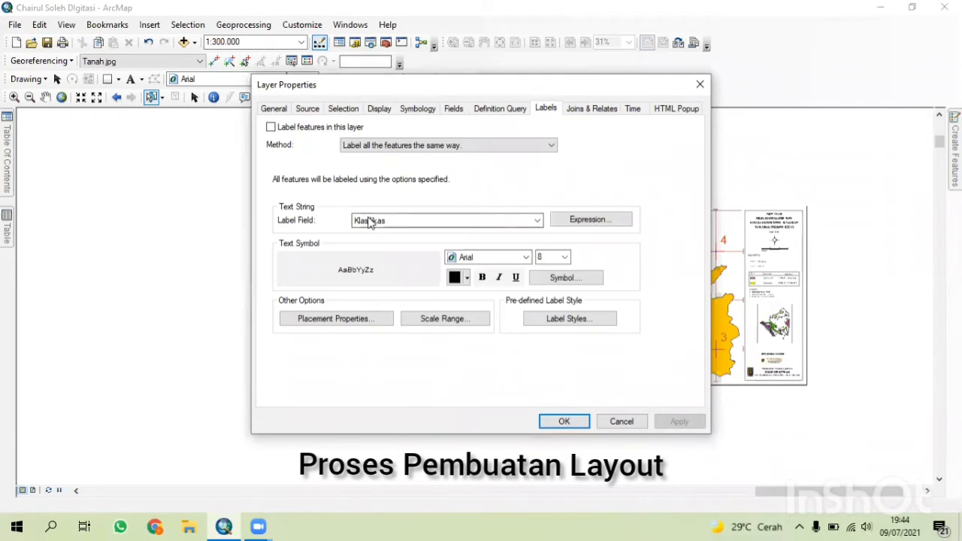
pyautogui.click(411, 221)
pyautogui.click(402, 252)
pyautogui.click(558, 255)
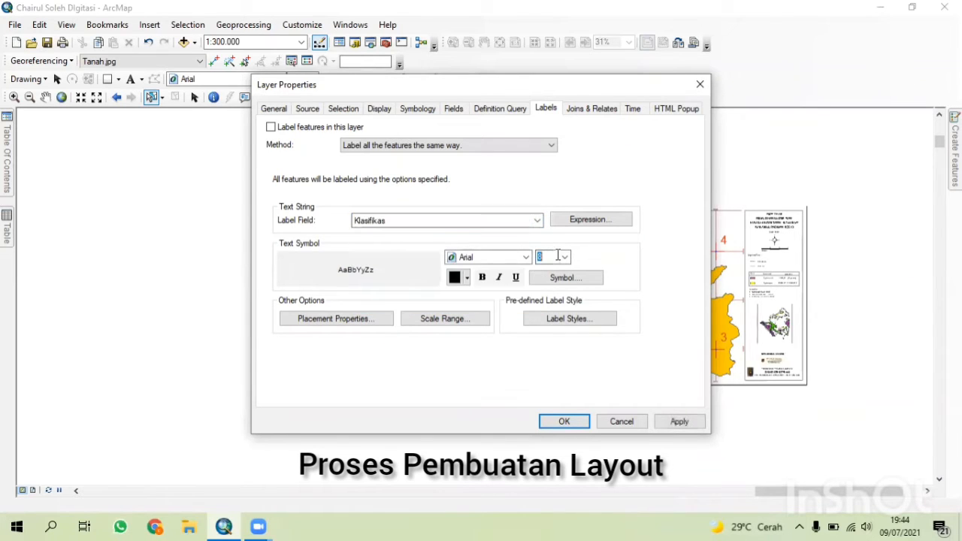
pyautogui.click(563, 258)
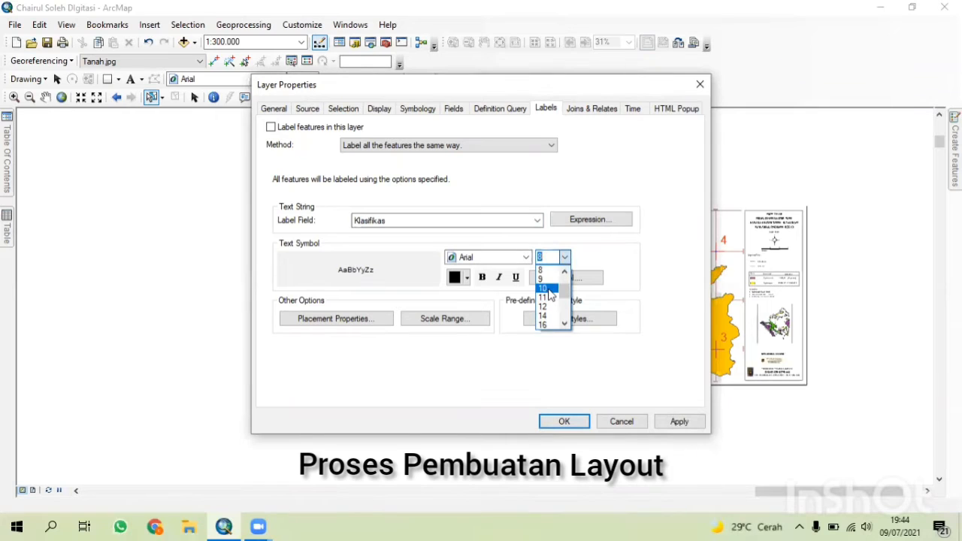
pyautogui.click(549, 295)
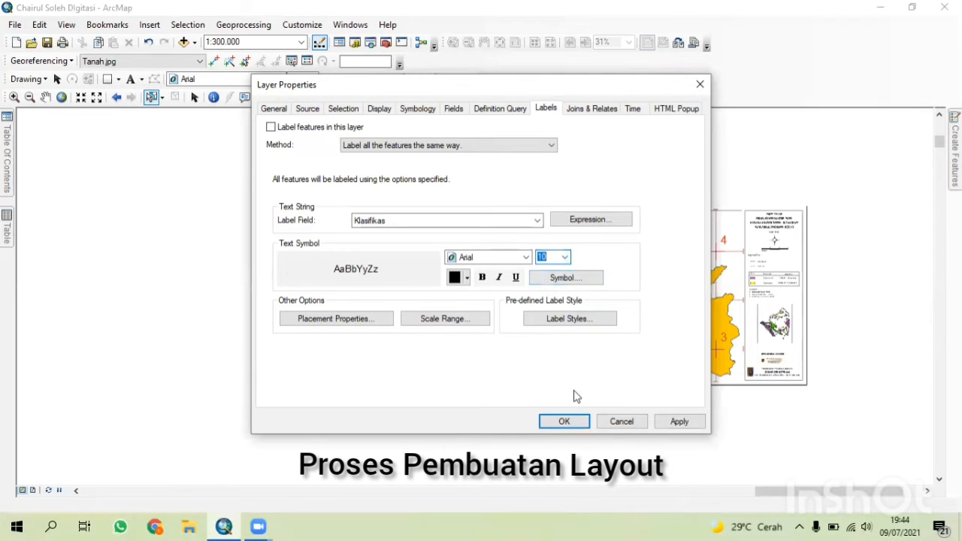
pyautogui.click(563, 423)
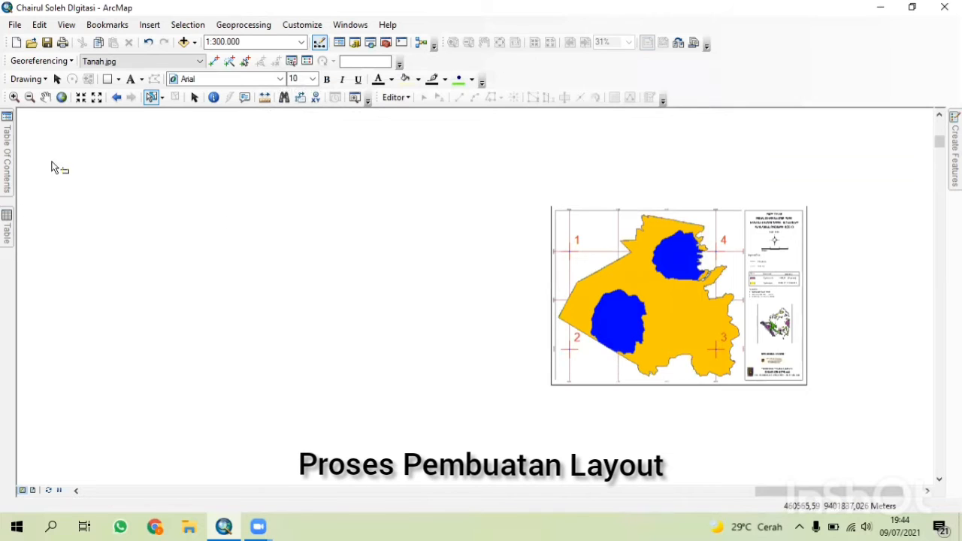
# Turn on feature labels for the TANAH layer.
pyautogui.click(6, 165)
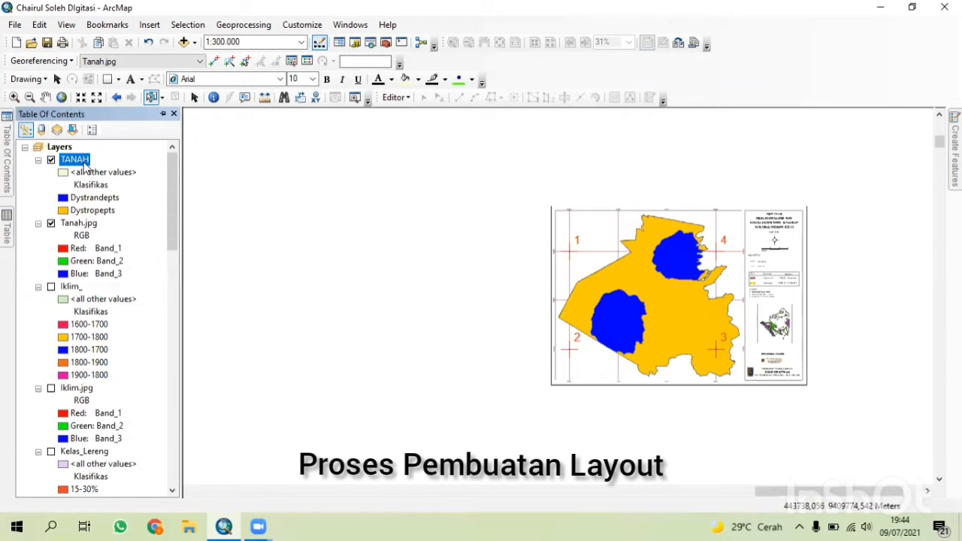
pyautogui.rightClick(84, 167)
pyautogui.click(159, 319)
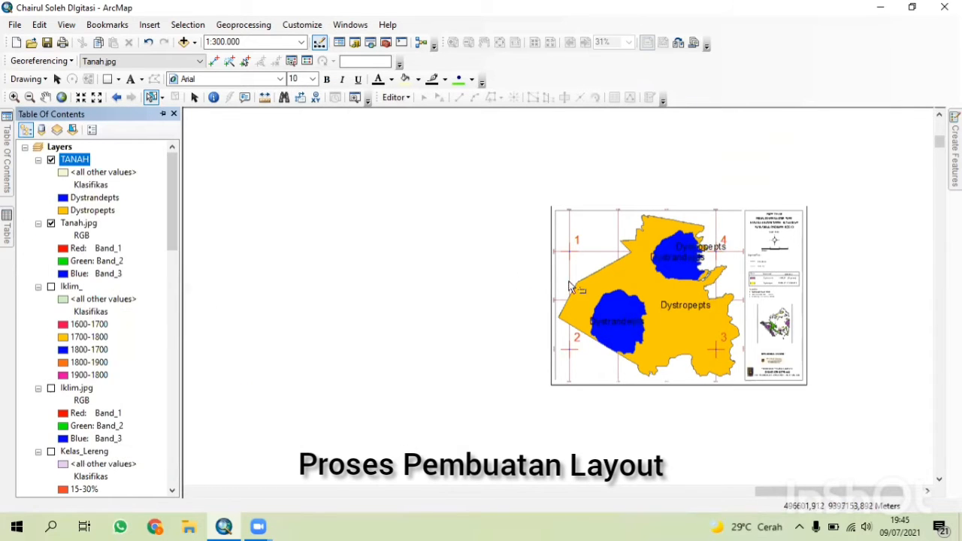
# Hide the Tanah.jpg raster layer so only the symbolized TANAH polygons show in the data view.
pyautogui.click(162, 114)
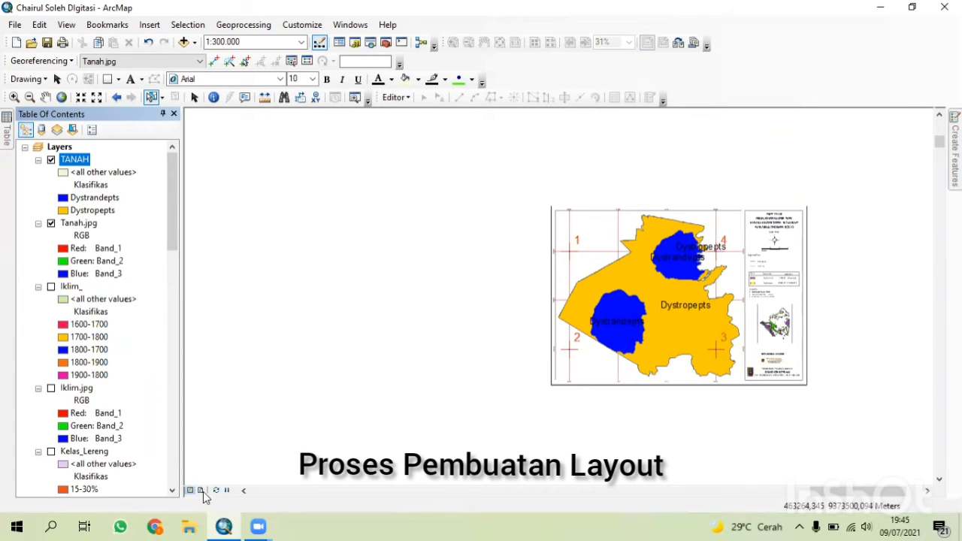
pyautogui.click(201, 491)
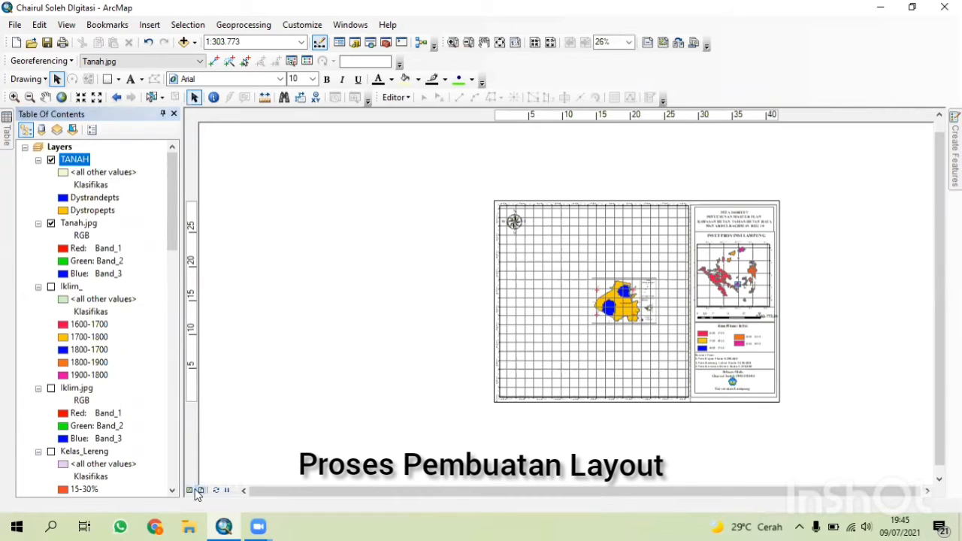
pyautogui.click(191, 491)
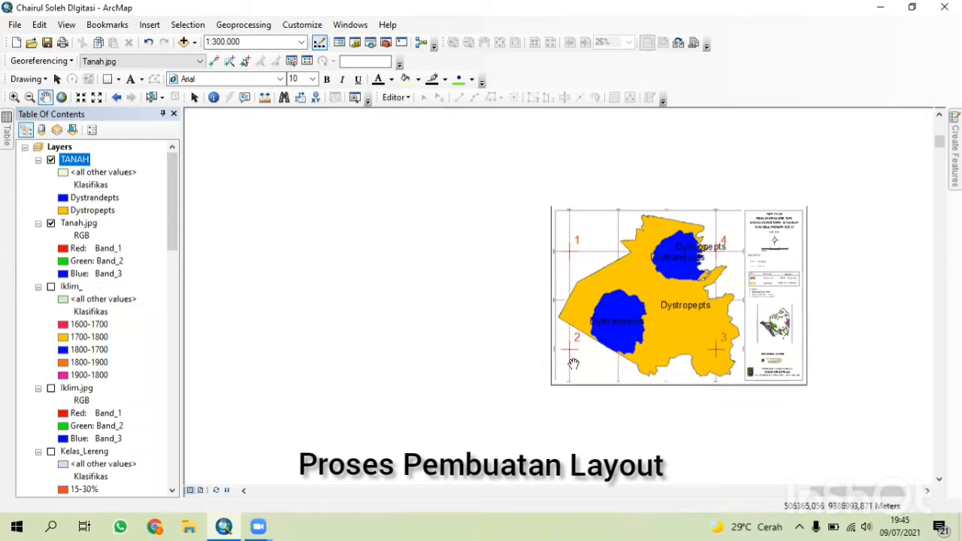
pyautogui.moveTo(574, 363); pyautogui.dragTo(255, 361)
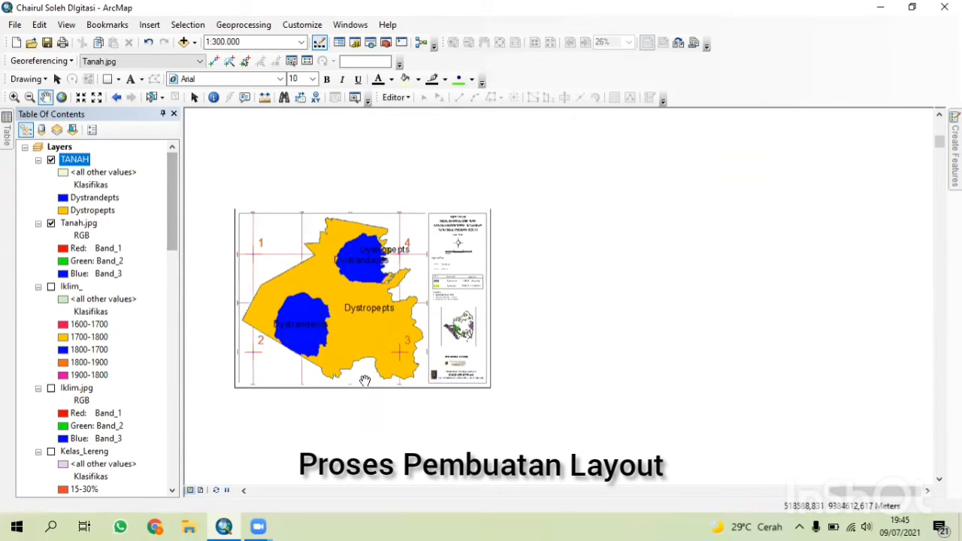
pyautogui.scroll(1, 364, 382)
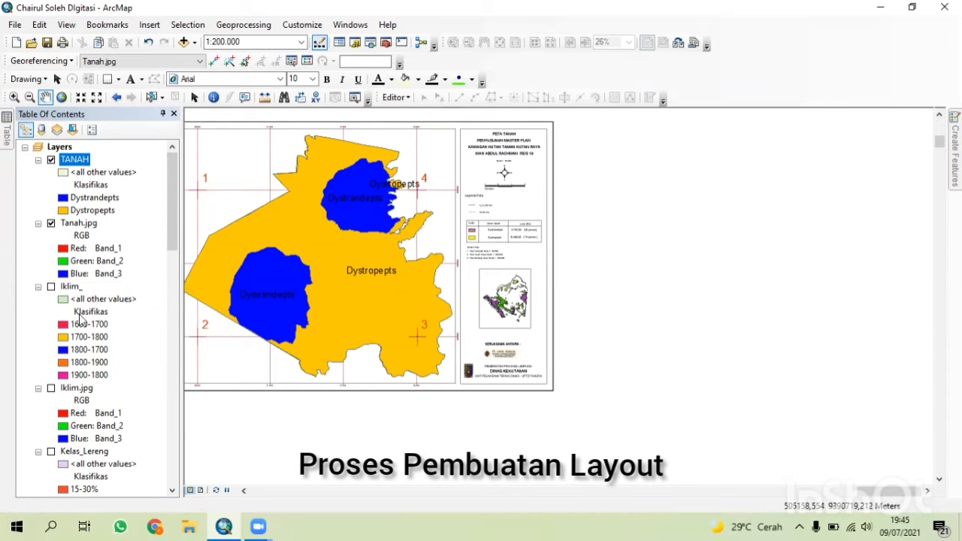
pyautogui.scroll(-10, 81, 319)
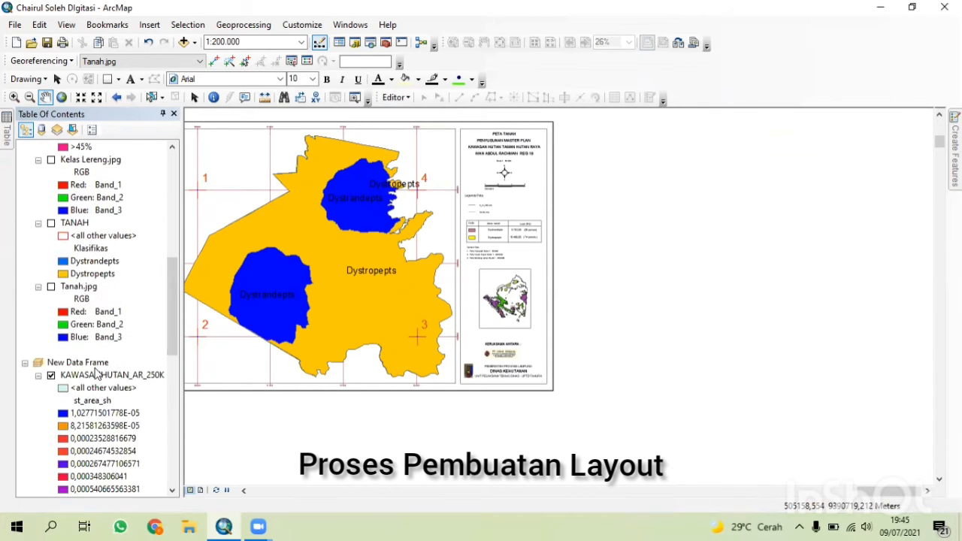
pyautogui.scroll(10, 75, 367)
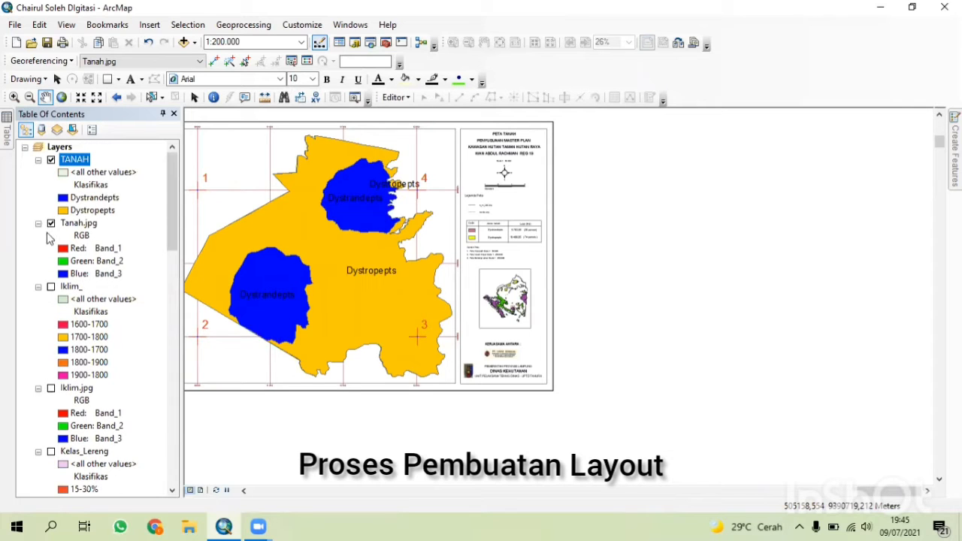
pyautogui.click(51, 224)
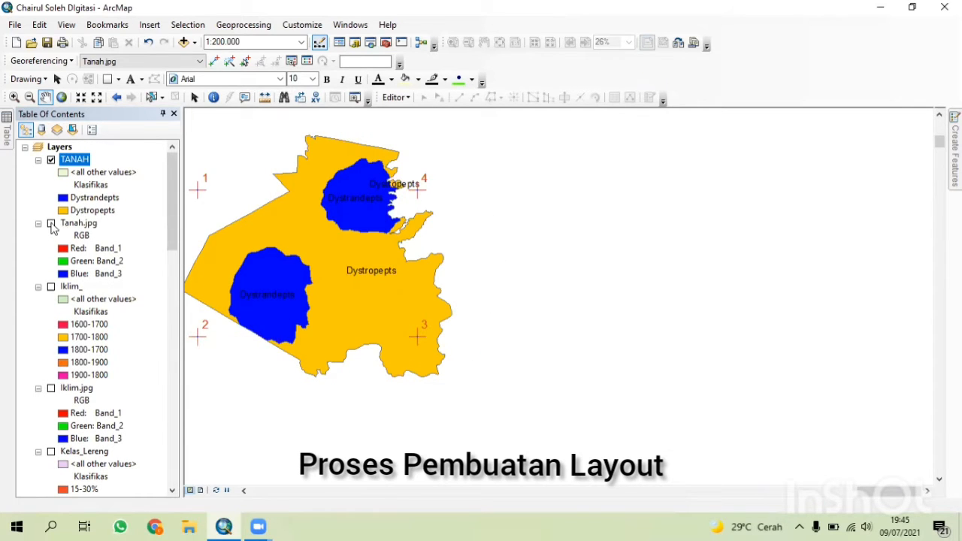
# Open the georeferencing link table, delete two of the Tanah.jpg control-point links, and close the table.
pyautogui.click(306, 60)
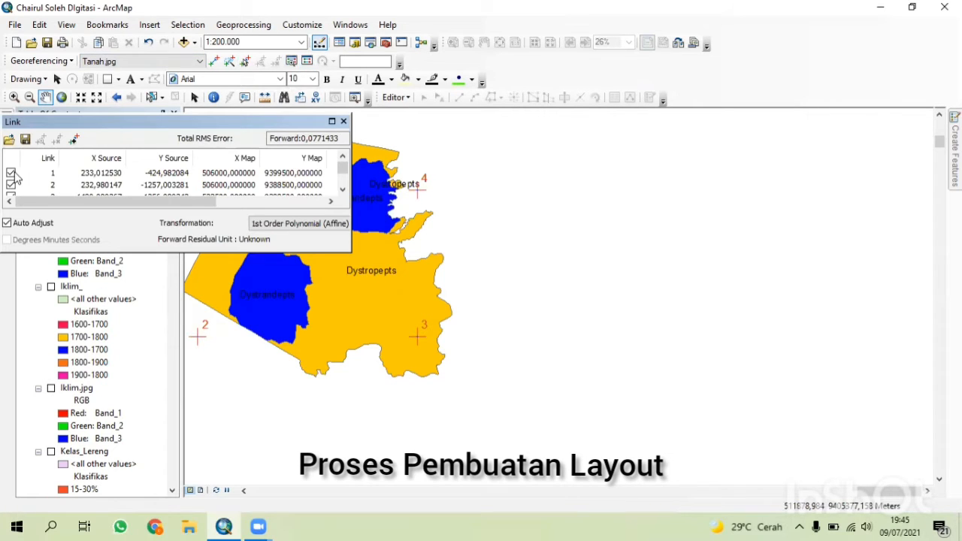
pyautogui.press('Delete')
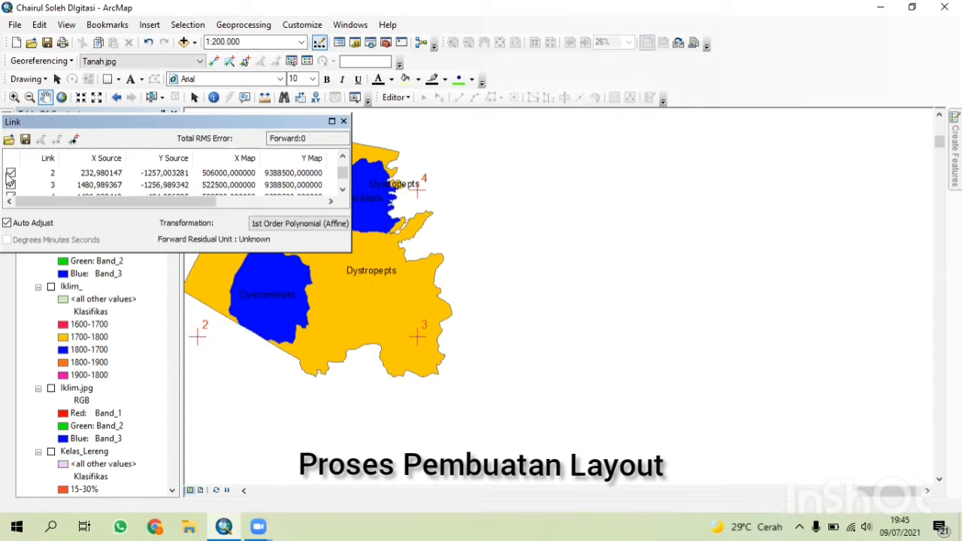
pyautogui.press('Delete')
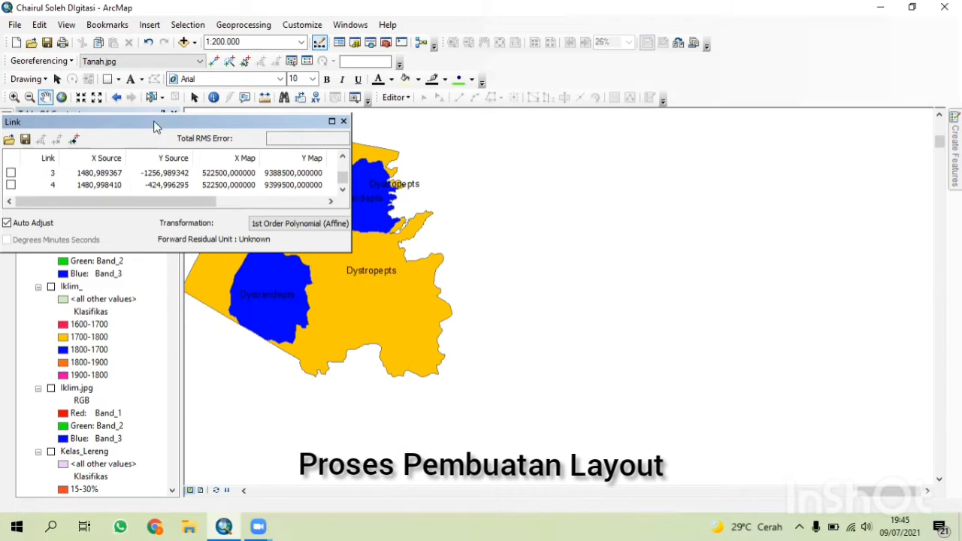
pyautogui.click(342, 122)
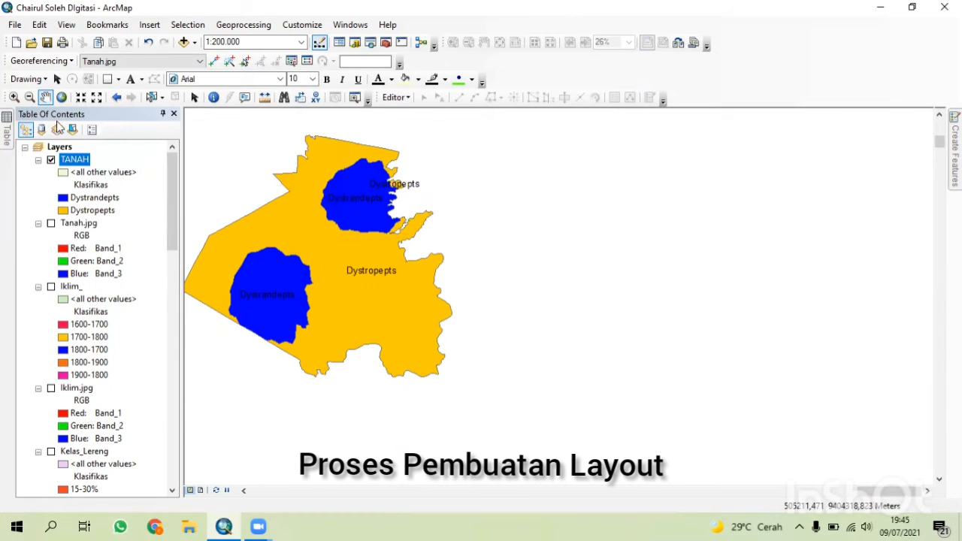
# Open Page and Print Setup and confirm the A3 landscape map page size.
pyautogui.click(14, 25)
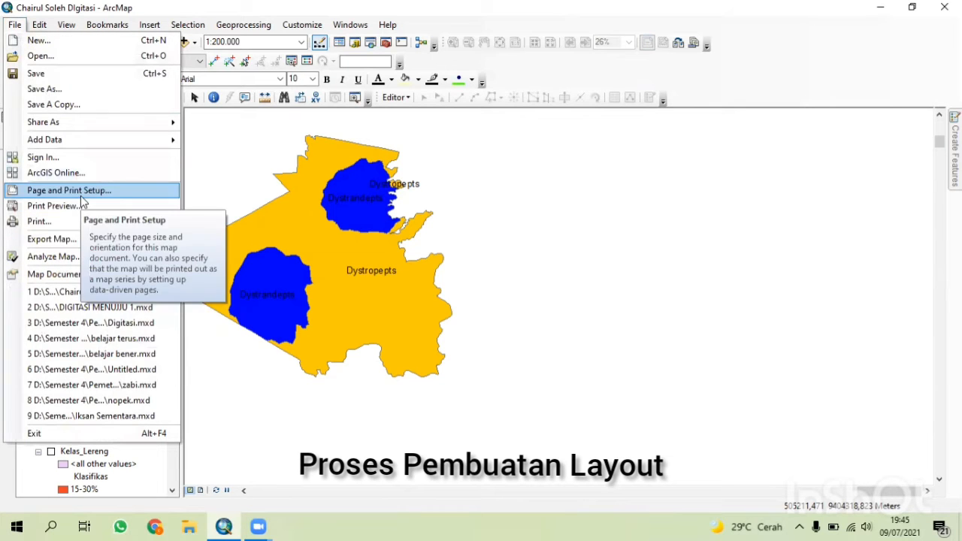
pyautogui.click(335, 209)
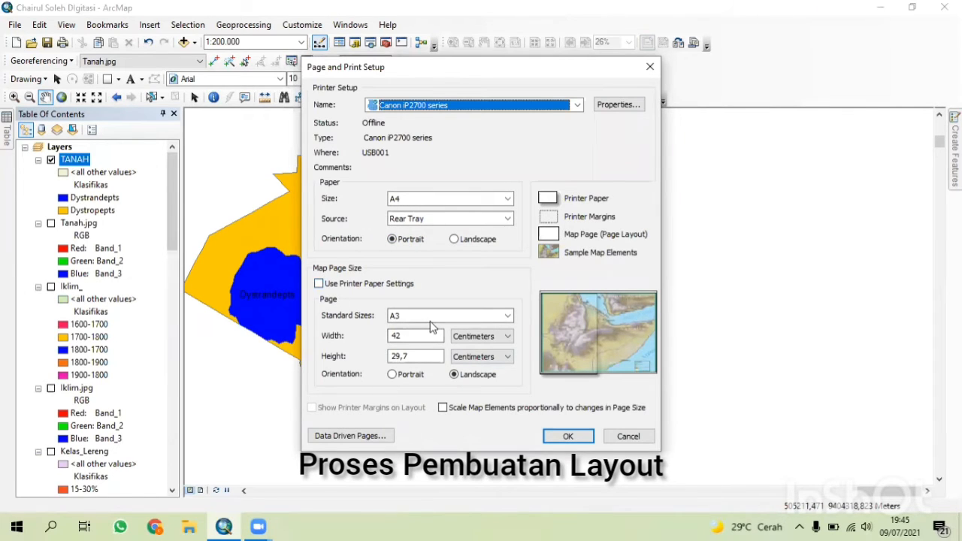
pyautogui.click(569, 437)
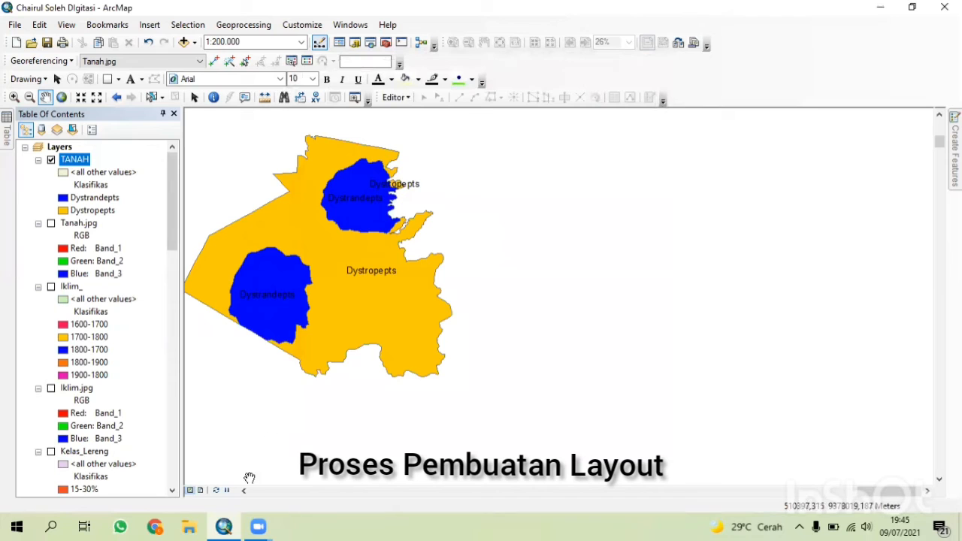
# Switch to layout view and remove the existing measured grid from the data frame's properties.
pyautogui.click(201, 489)
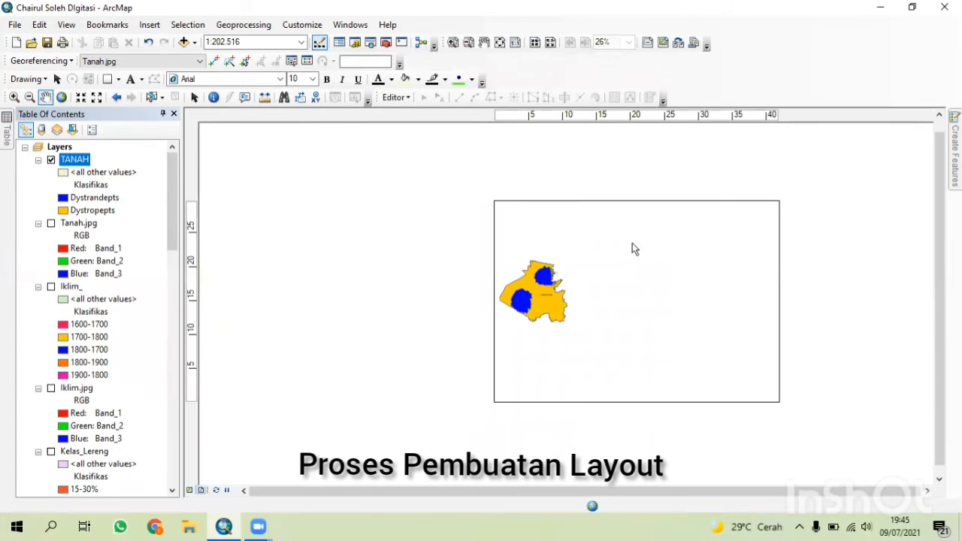
pyautogui.click(543, 392)
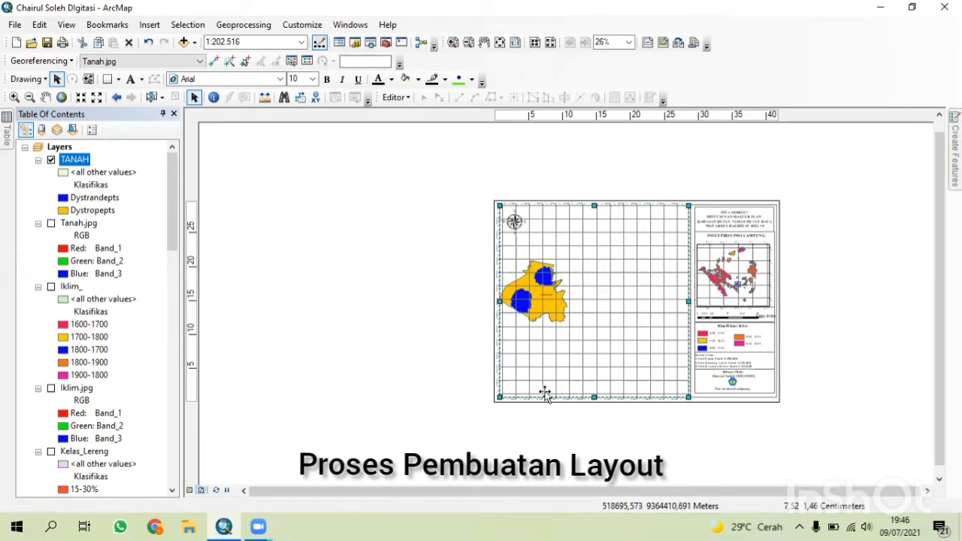
pyautogui.rightClick(547, 394)
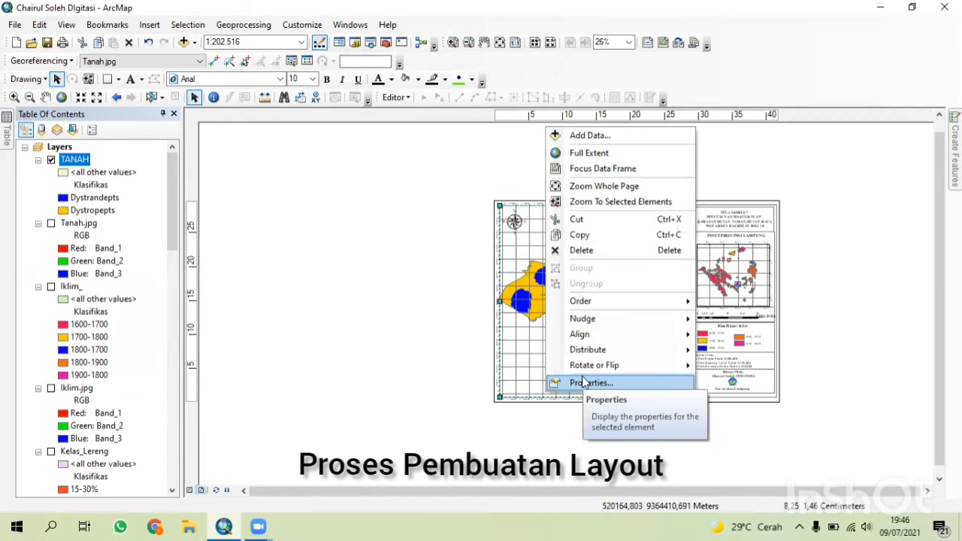
pyautogui.click(586, 384)
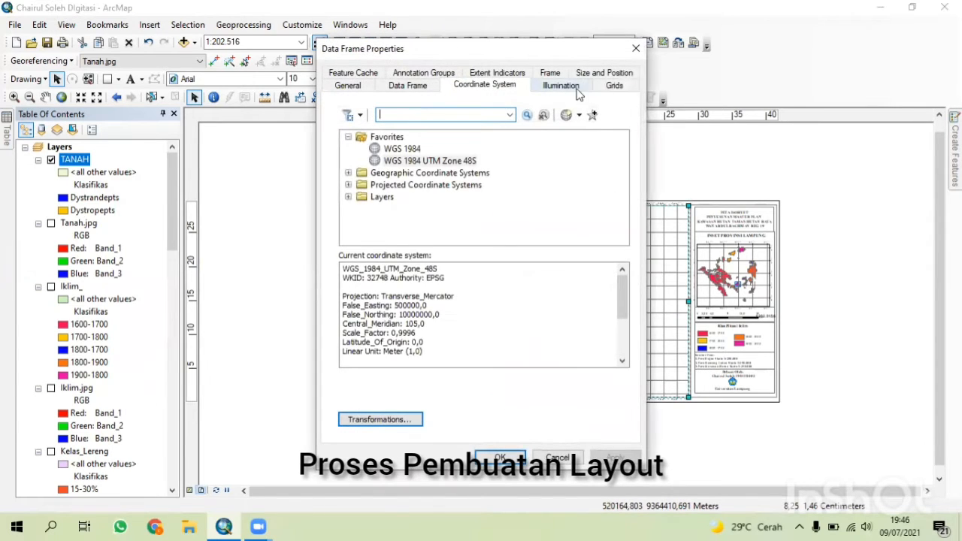
pyautogui.click(615, 87)
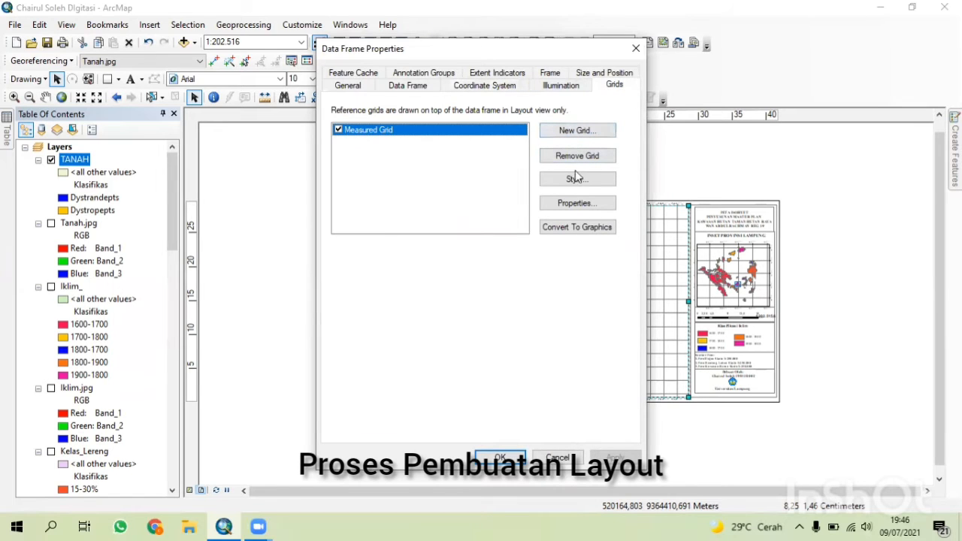
pyautogui.click(579, 157)
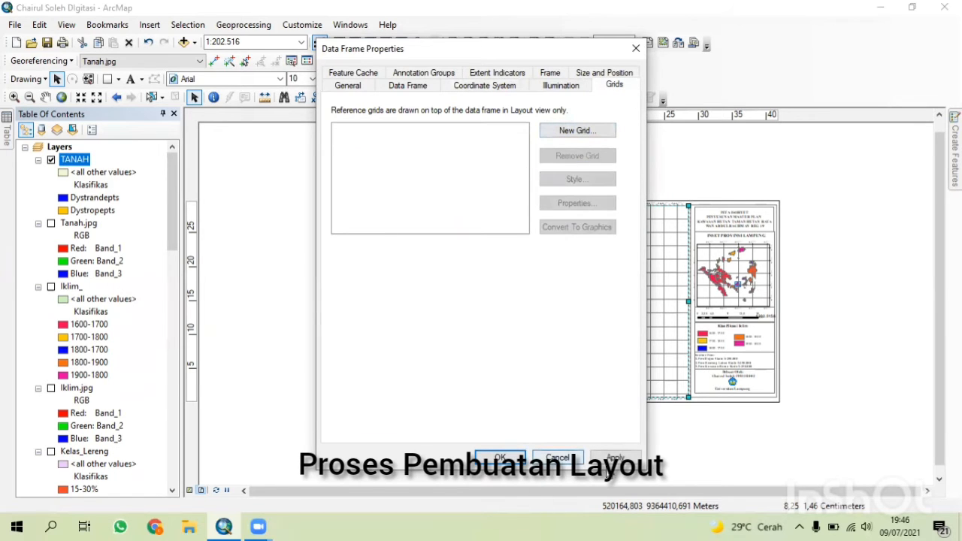
pyautogui.click(605, 460)
pyautogui.click(503, 460)
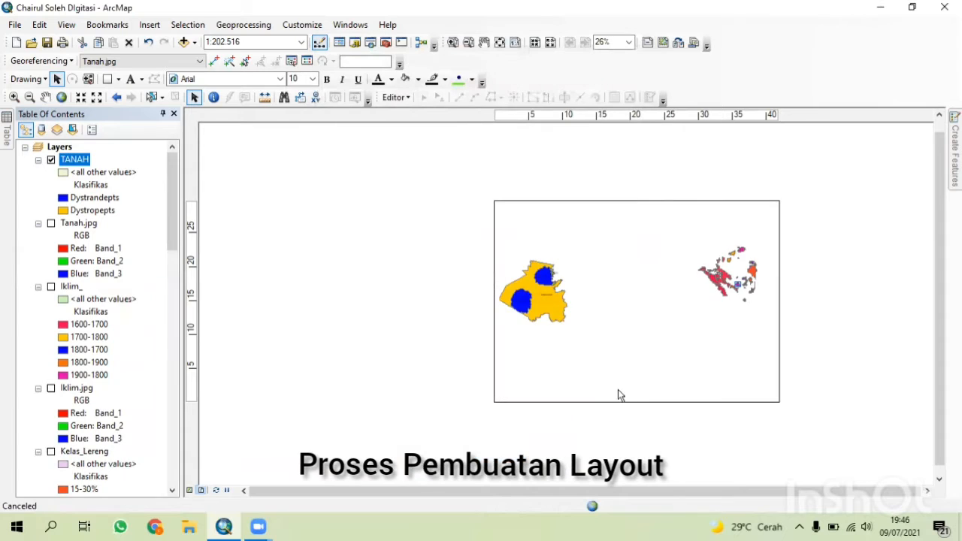
pyautogui.scroll(4, 616, 381)
pyautogui.scroll(-3, 573, 443)
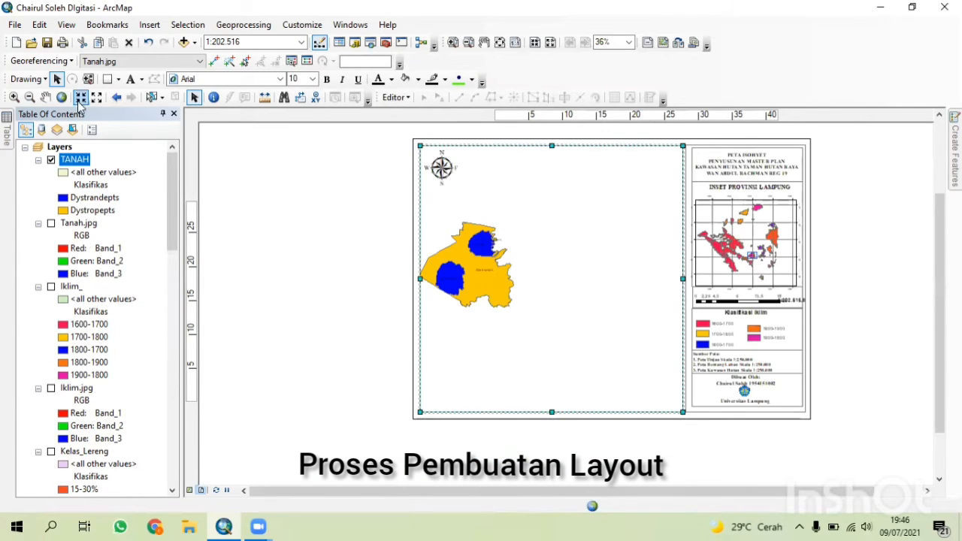
# Pan and zoom the soil map inside the layout's data frame to about 1:80.000 so it fills the frame.
pyautogui.click(46, 99)
pyautogui.moveTo(485, 291); pyautogui.dragTo(556, 304)
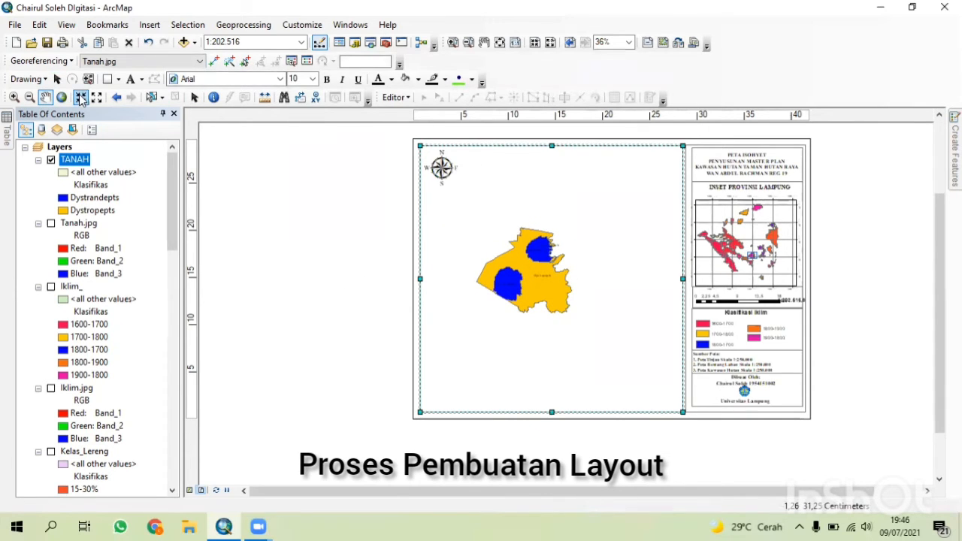
pyautogui.click(81, 99)
pyautogui.click(81, 99)
pyautogui.click(82, 99)
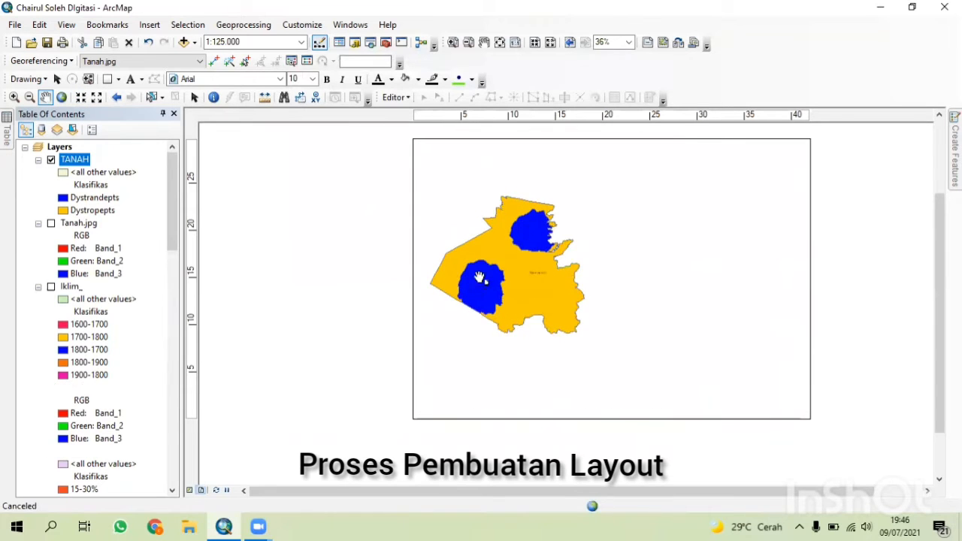
pyautogui.scroll(2, 481, 279)
pyautogui.moveTo(524, 285); pyautogui.dragTo(587, 303)
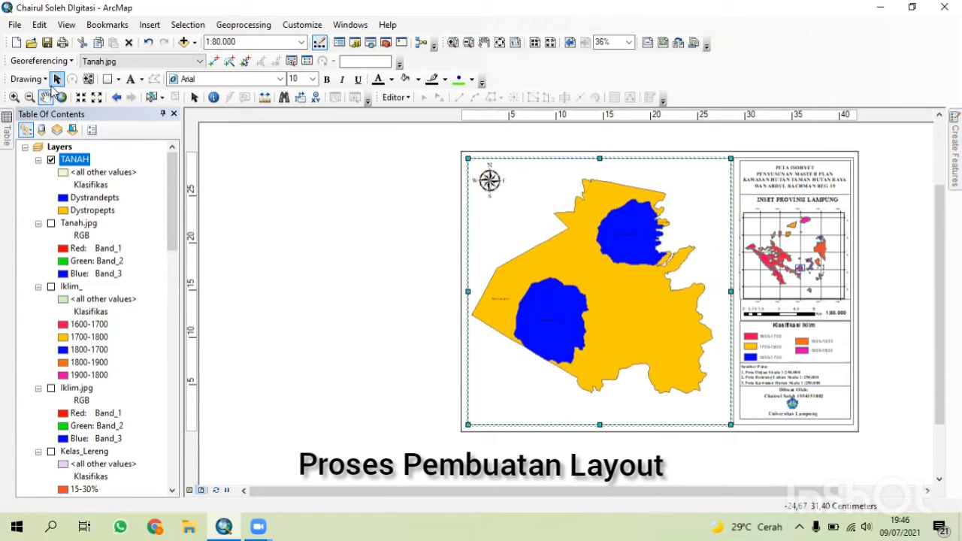
pyautogui.click(57, 79)
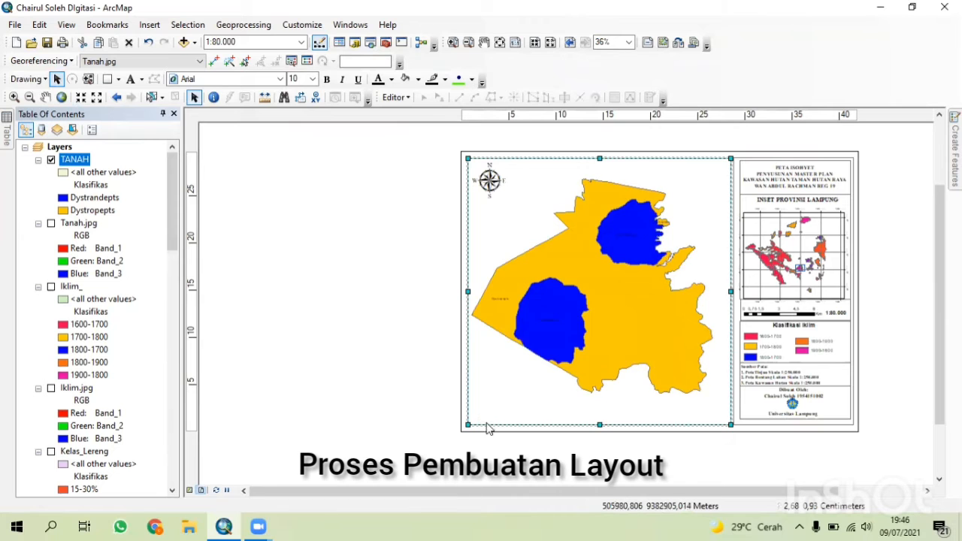
# Add a new measured grid to the data frame through the Grids and Graticules Wizard with default settings.
pyautogui.rightClick(487, 423)
pyautogui.click(531, 412)
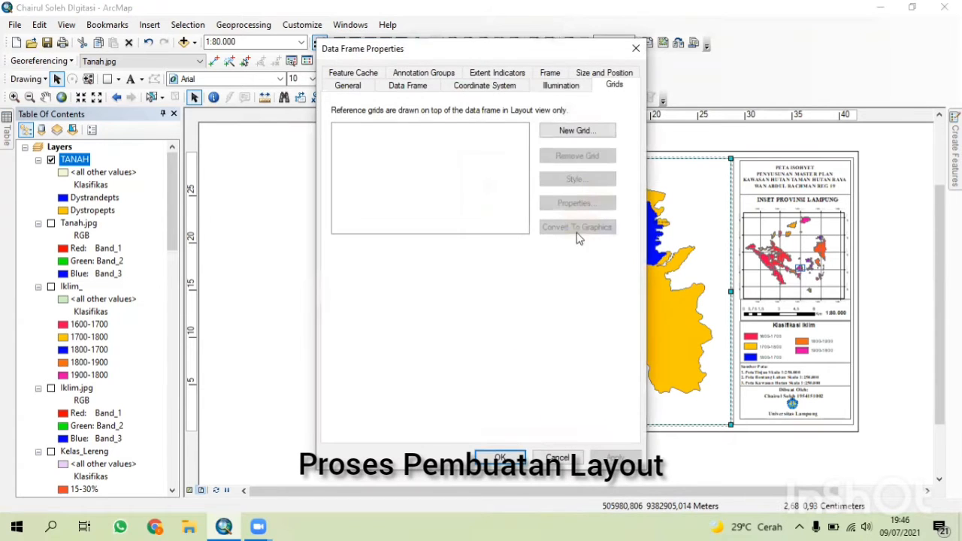
pyautogui.click(568, 133)
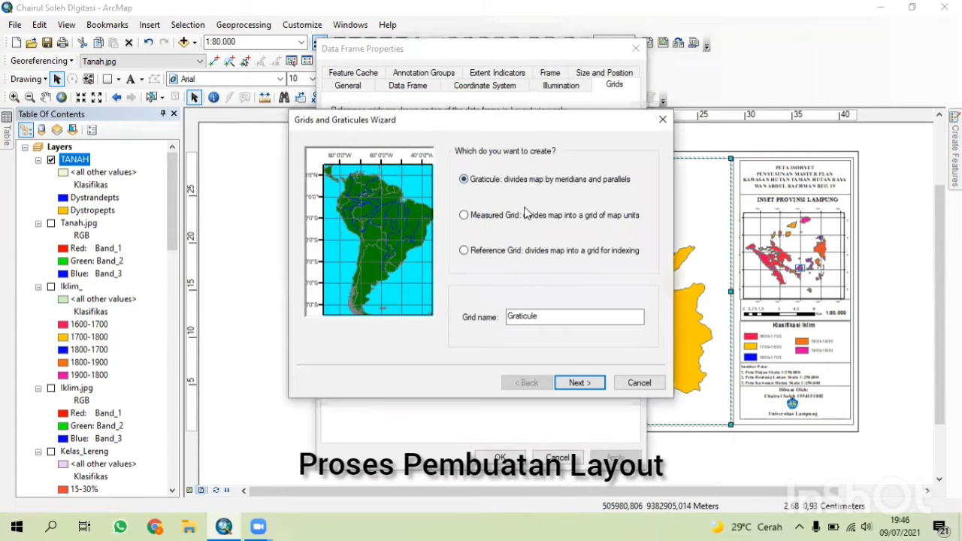
pyautogui.click(529, 217)
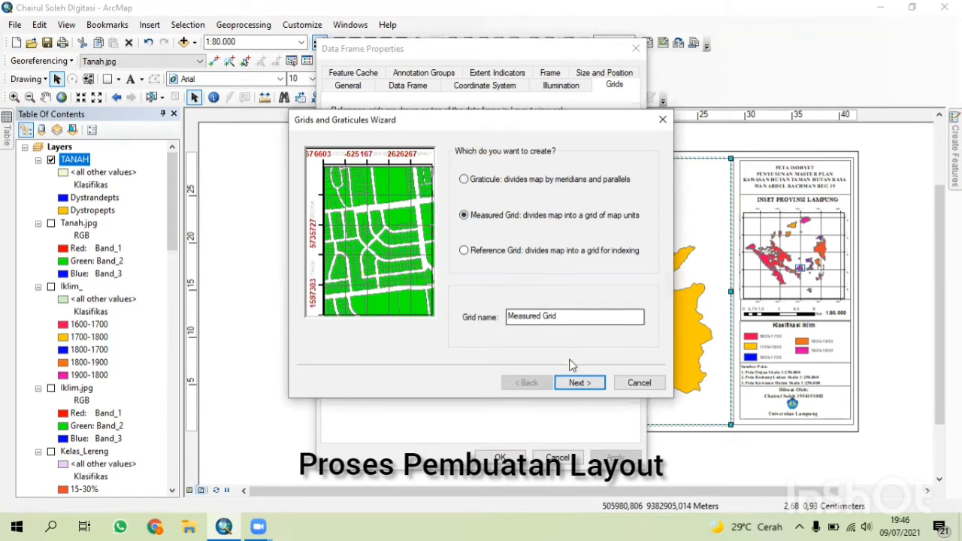
pyautogui.click(575, 383)
pyautogui.click(575, 383)
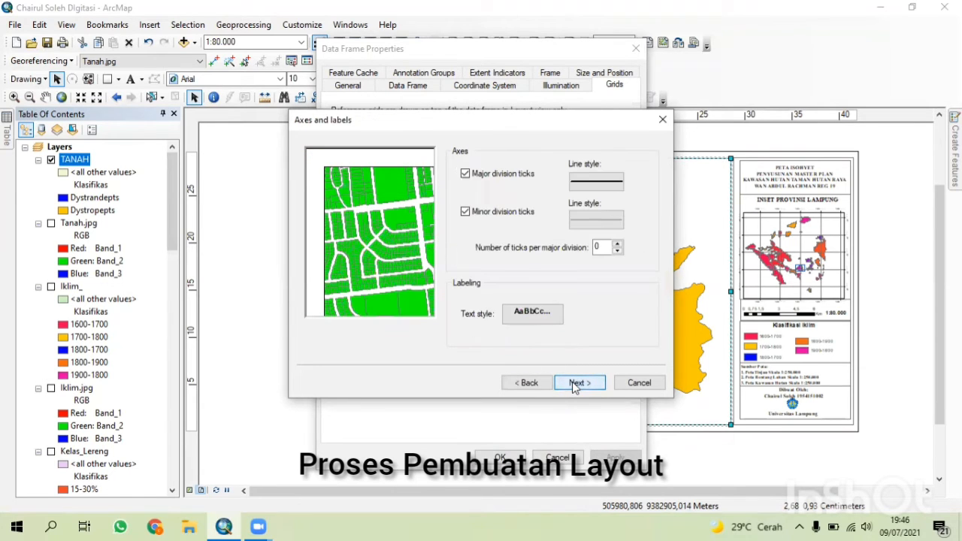
pyautogui.click(575, 383)
pyautogui.click(579, 384)
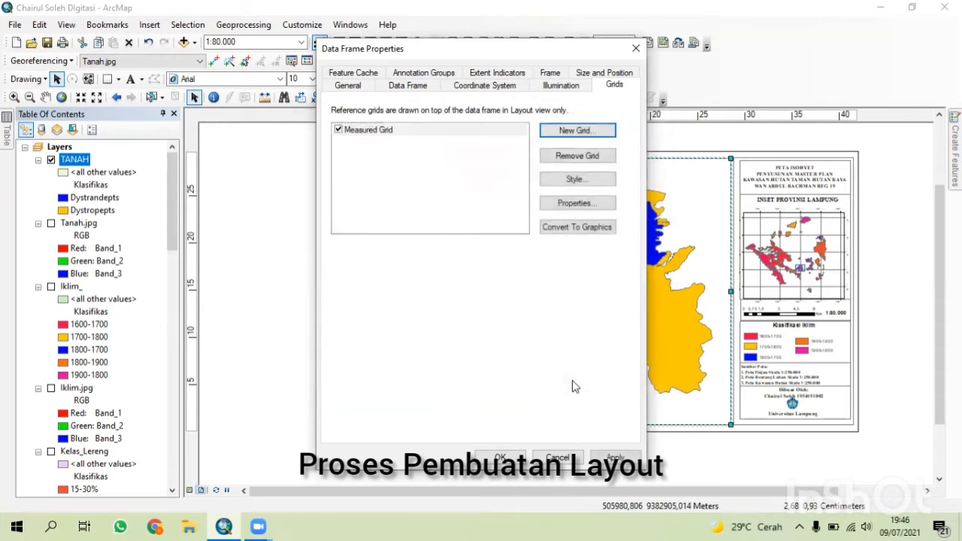
pyautogui.click(500, 457)
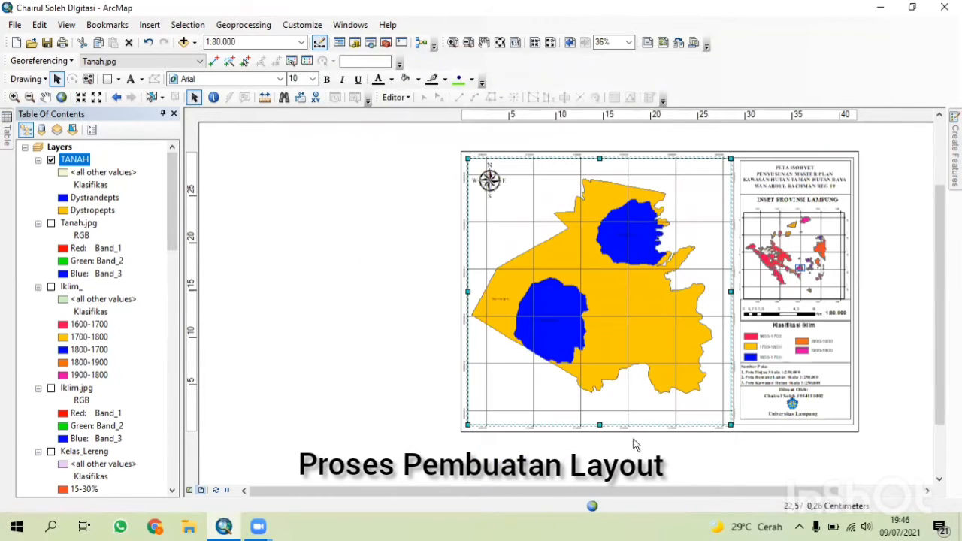
# Scroll and zoom in on the layout to inspect the title, inset map and legend area.
pyautogui.moveTo(382, 494); pyautogui.dragTo(488, 498)
pyautogui.scroll(4, 734, 363)
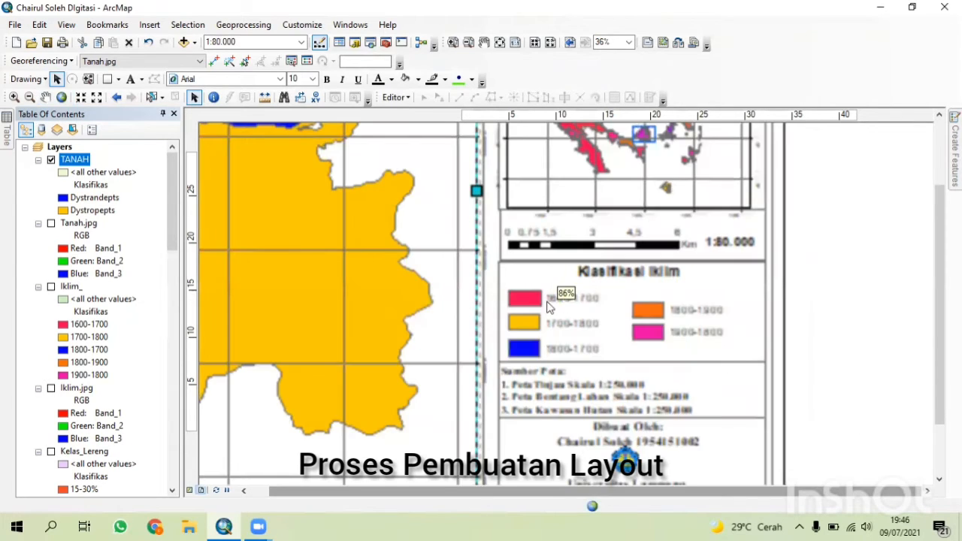
pyautogui.moveTo(938, 336); pyautogui.dragTo(923, 266)
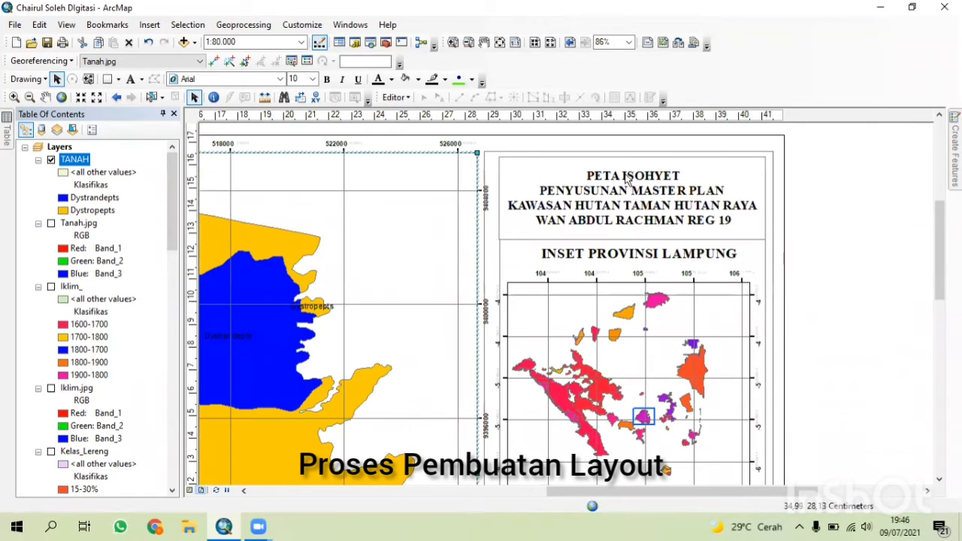
# Edit the layout title's first line to read PETA TANAH.
pyautogui.doubleClick(630, 194)
pyautogui.click(422, 184)
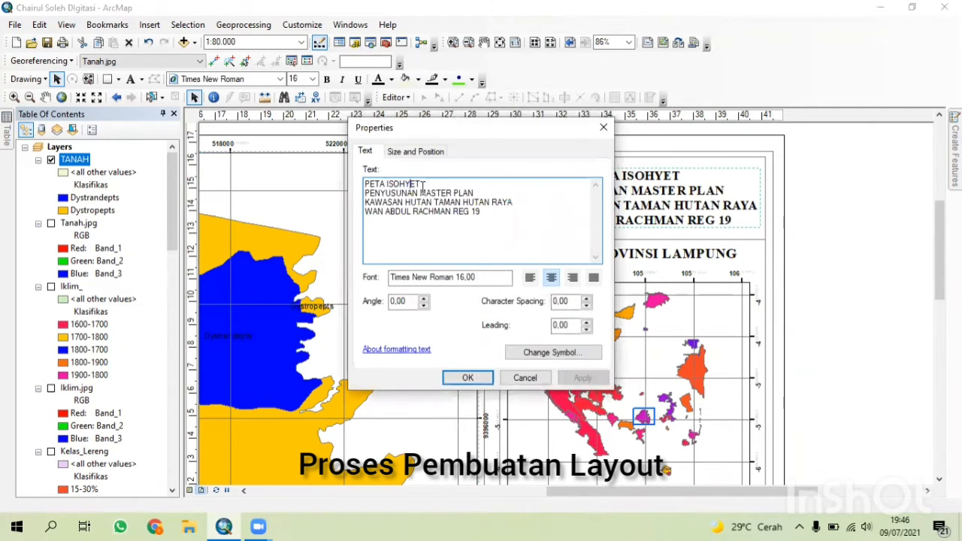
pyautogui.press('BackSpace')
pyautogui.press('BackSpace')
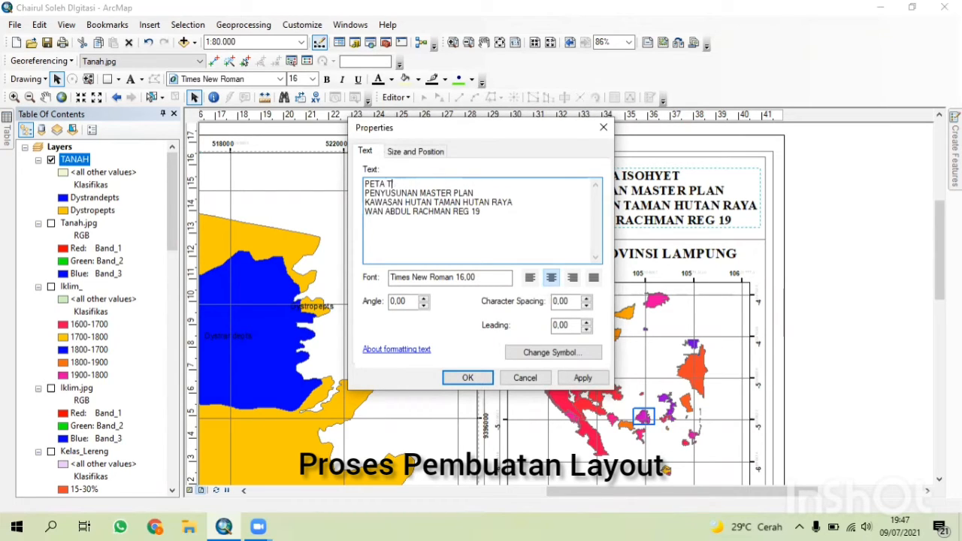
pyautogui.press('Return')
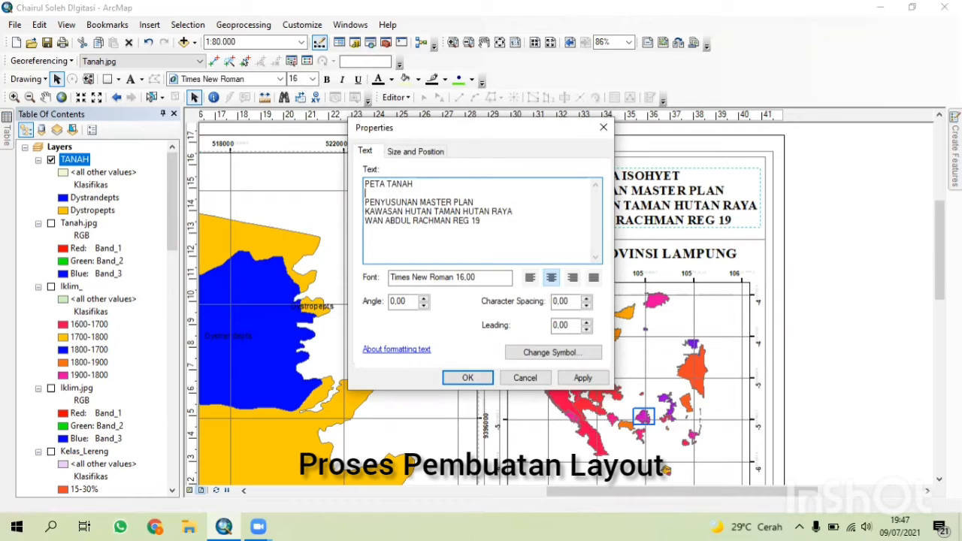
pyautogui.press('BackSpace')
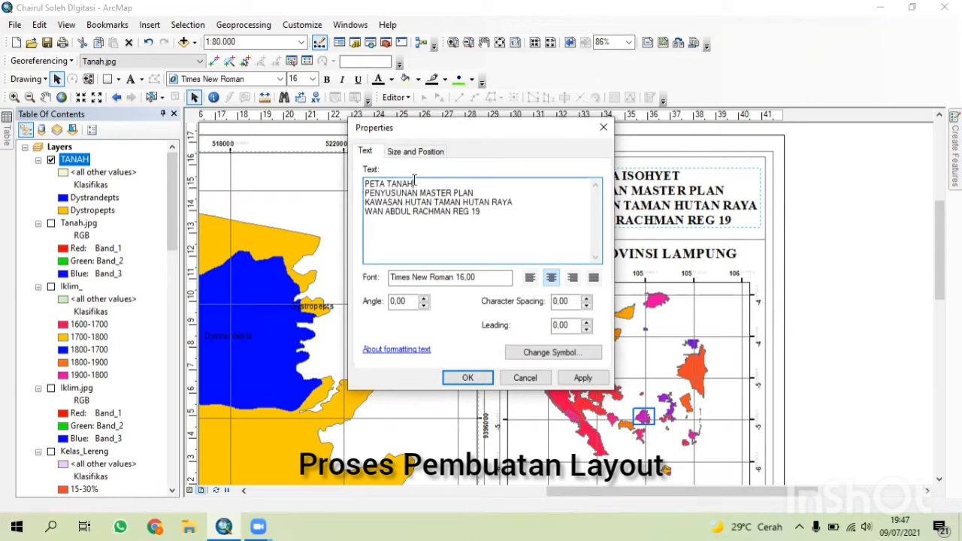
pyautogui.click(468, 377)
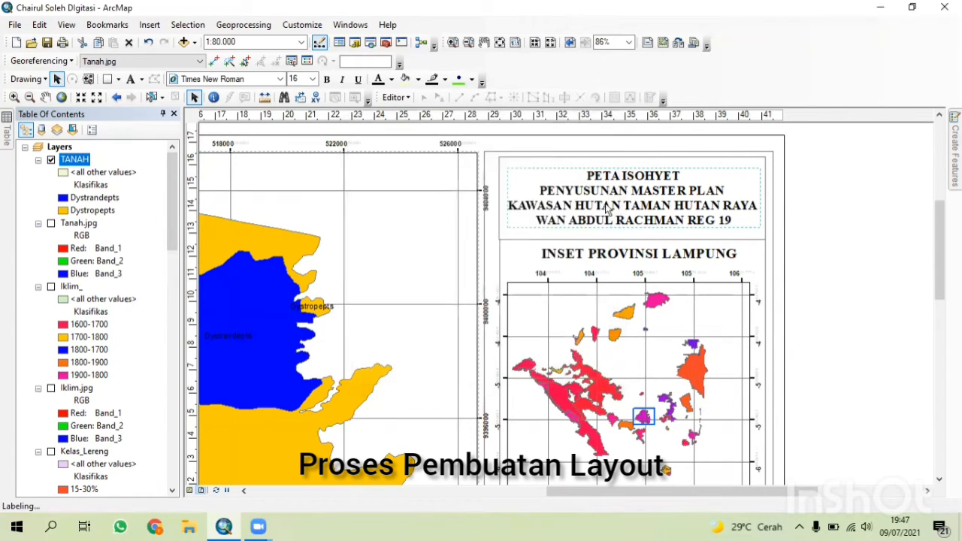
# Adjust the inset map's zoom extent in data view and return to layout view.
pyautogui.click(678, 387)
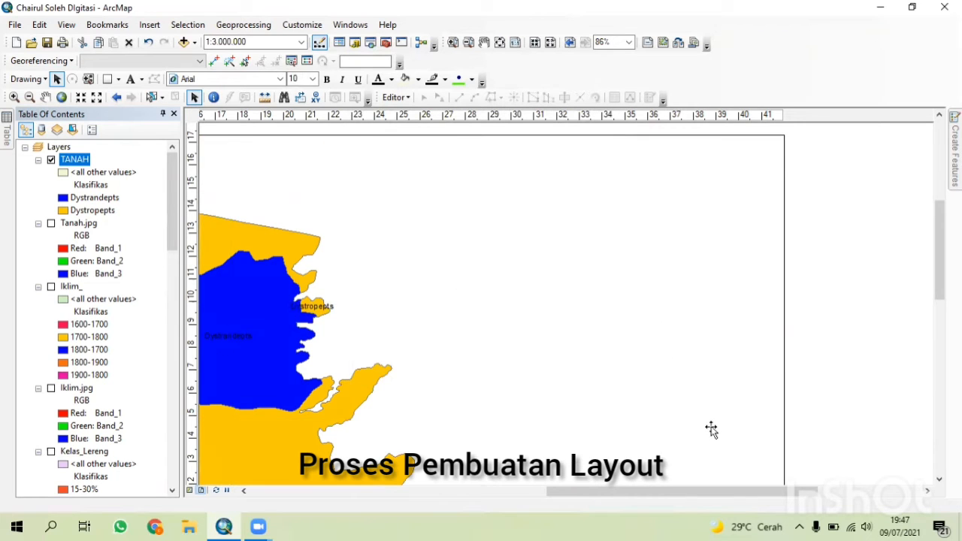
pyautogui.click(192, 490)
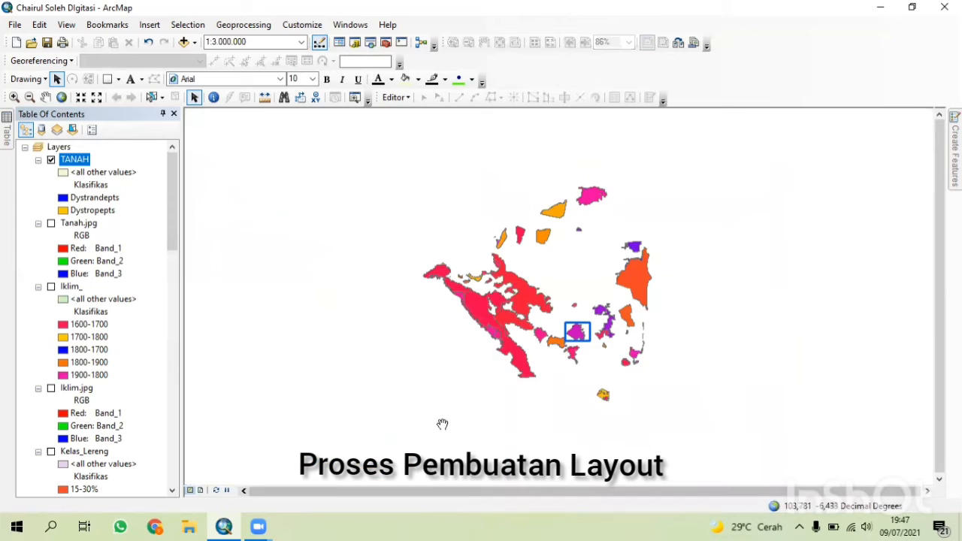
pyautogui.scroll(2, 560, 342)
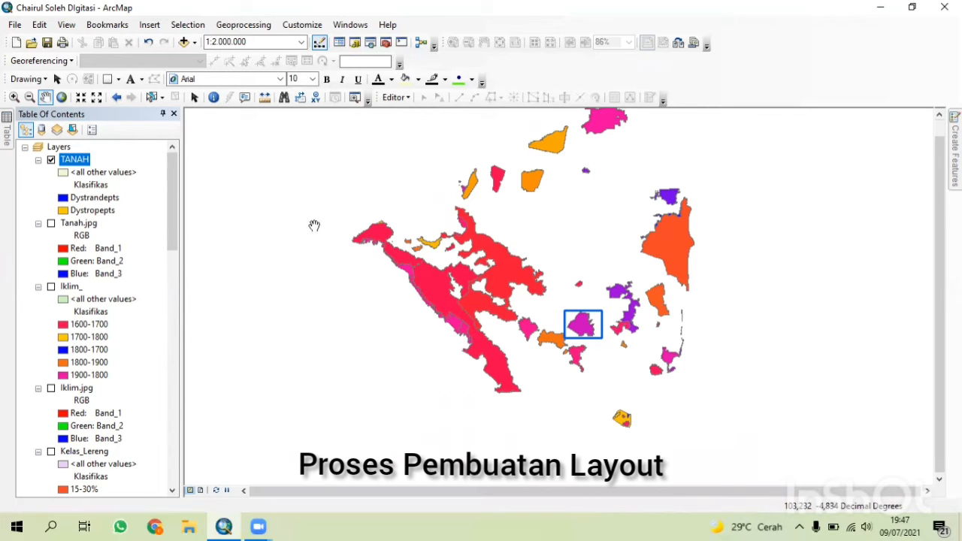
pyautogui.click(200, 491)
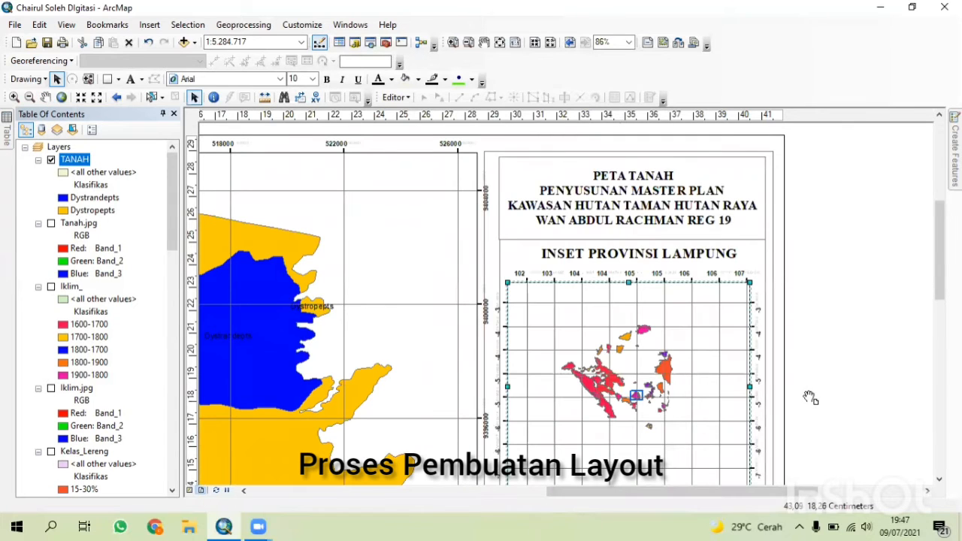
# Move the Klasifikasi Tanah legend into the legend box below the scale bar.
pyautogui.scroll(-5, 807, 397)
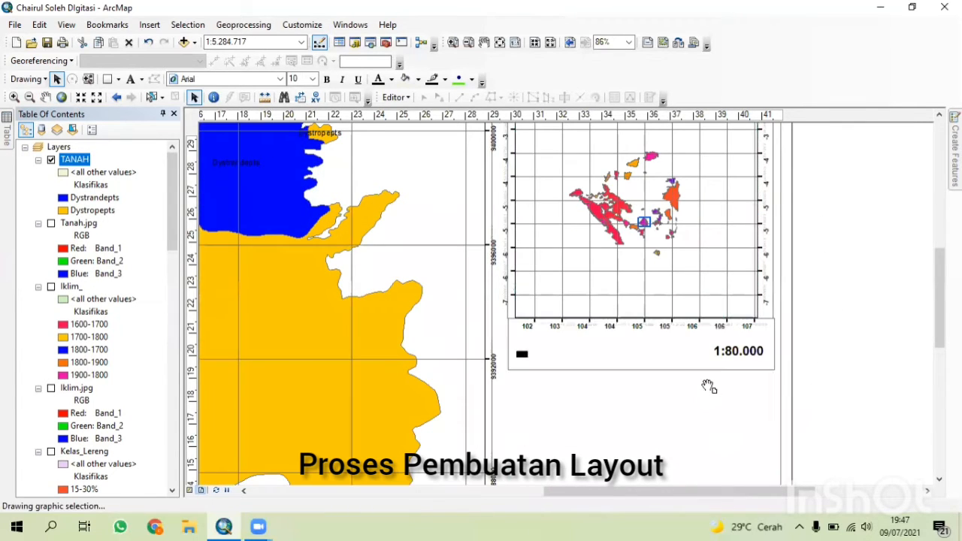
pyautogui.moveTo(810, 409); pyautogui.dragTo(789, 336)
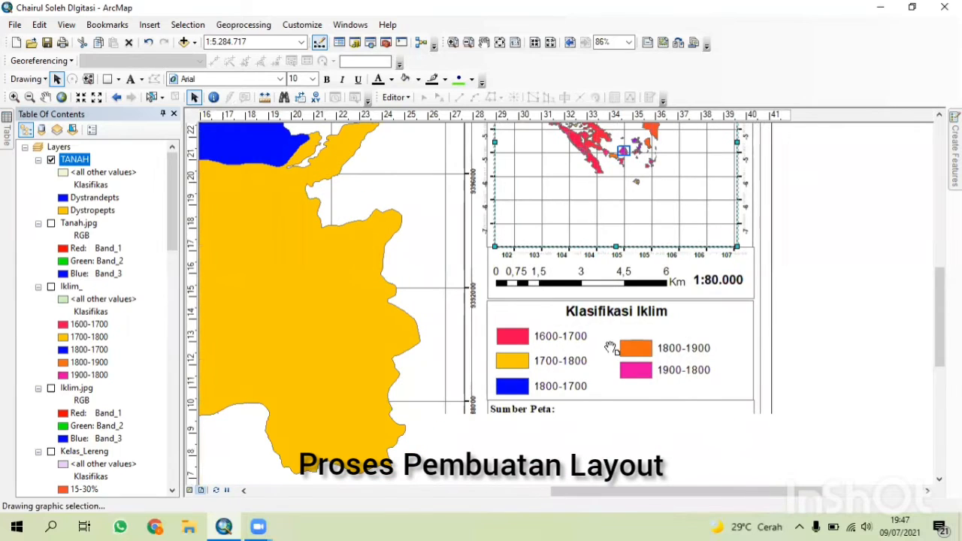
pyautogui.moveTo(702, 422); pyautogui.dragTo(679, 362)
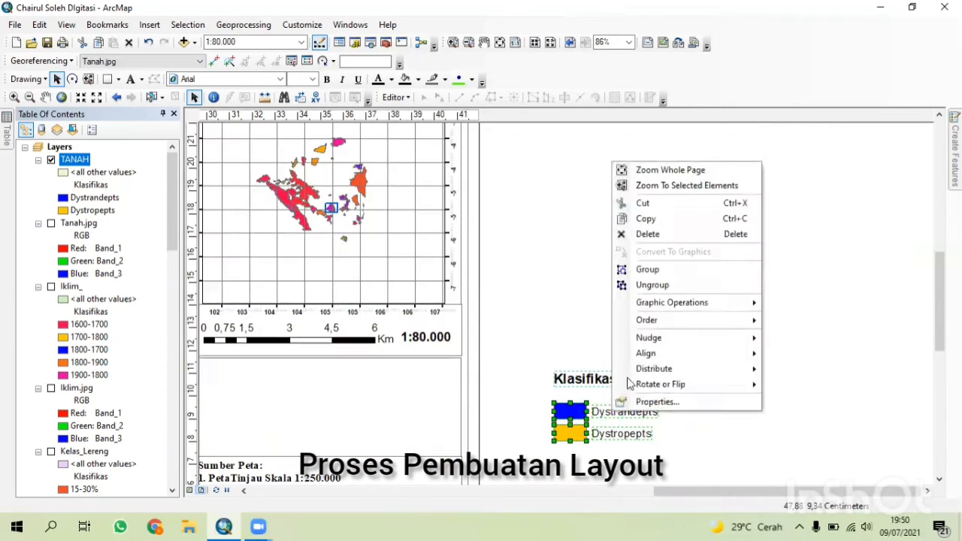
pyautogui.press('Escape')
pyautogui.moveTo(607, 407); pyautogui.dragTo(306, 406)
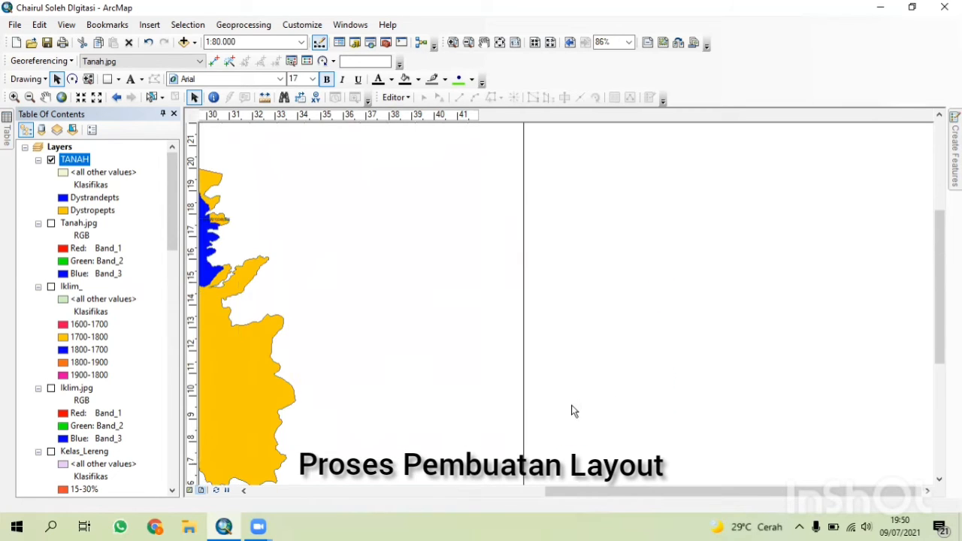
# Zoom and pan around the layout to review the finished soil map page.
pyautogui.scroll(-3, 528, 409)
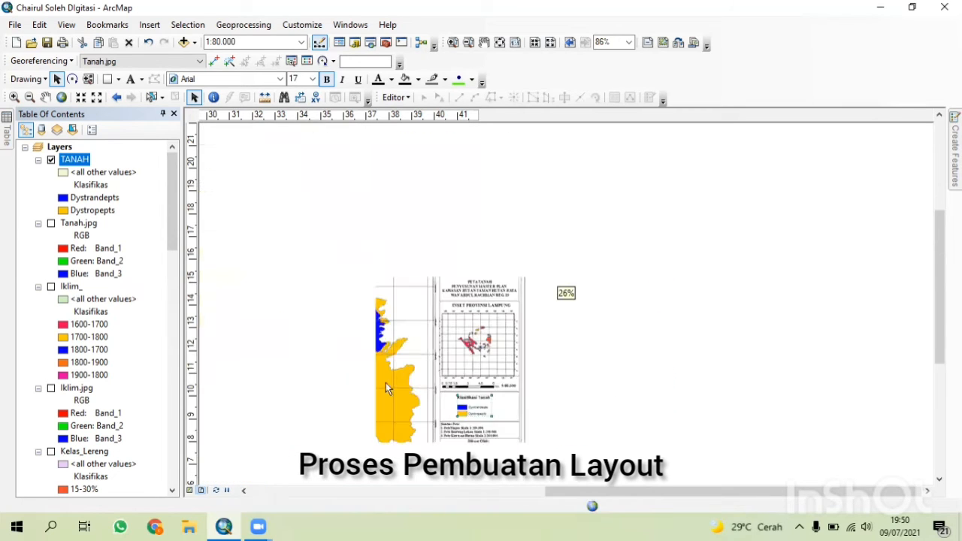
pyautogui.scroll(-2, 569, 419)
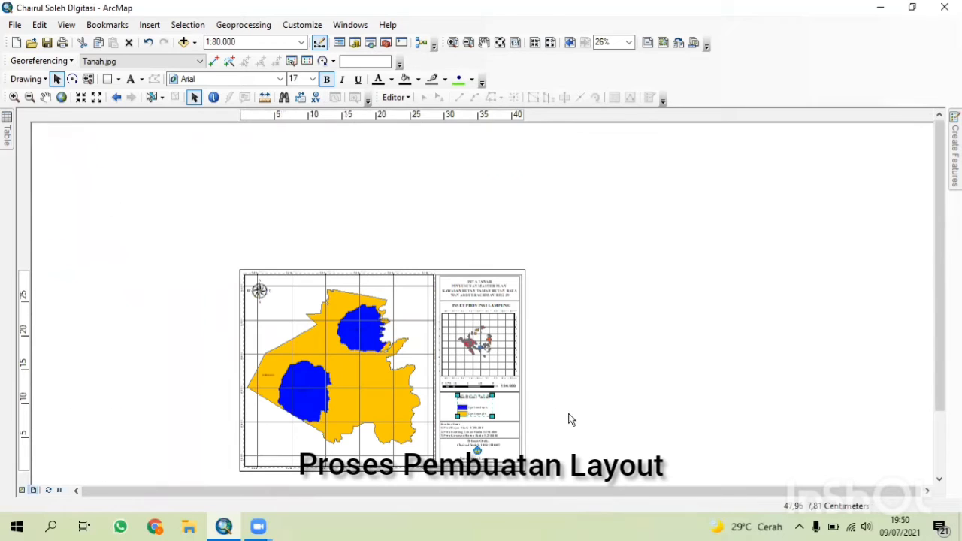
pyautogui.moveTo(548, 409); pyautogui.dragTo(552, 321)
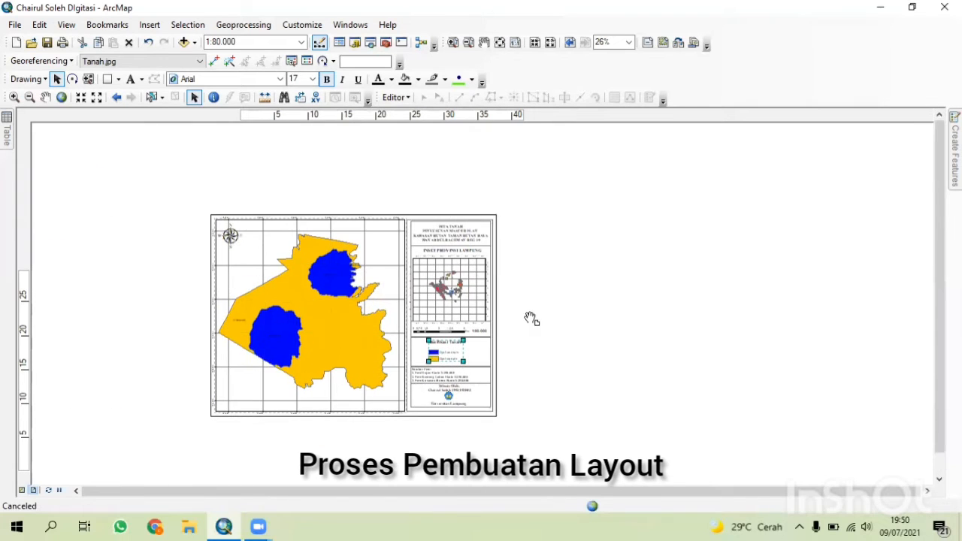
pyautogui.scroll(3, 530, 324)
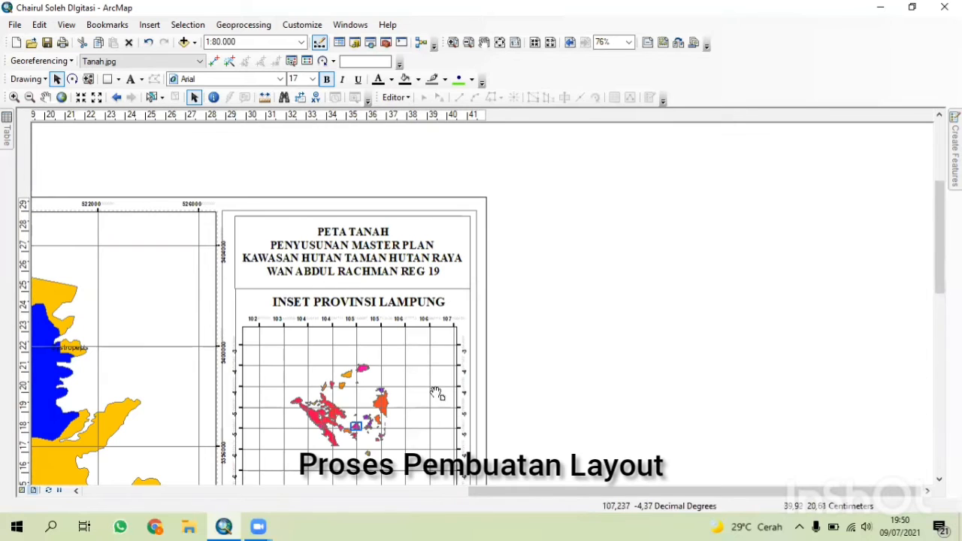
pyautogui.moveTo(400, 331); pyautogui.dragTo(400, 154)
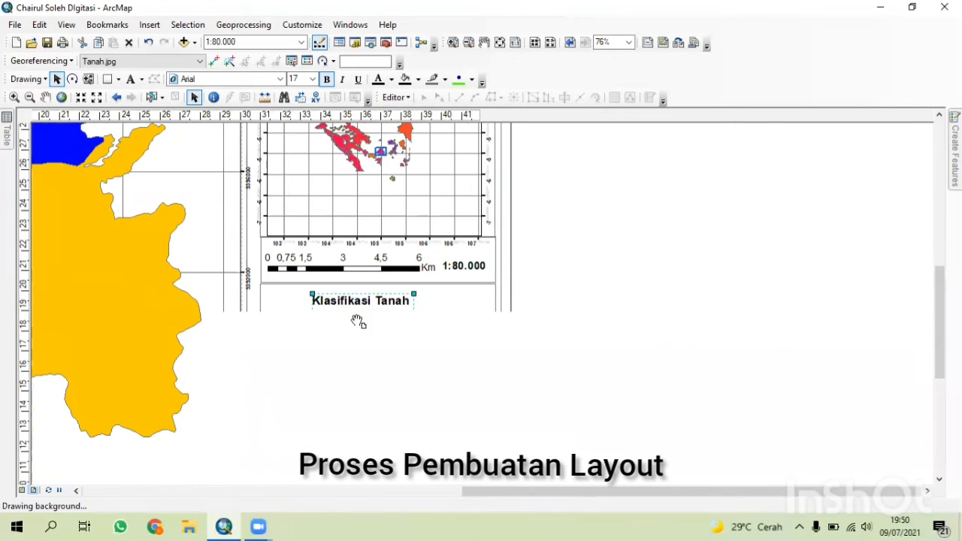
pyautogui.moveTo(369, 457); pyautogui.dragTo(345, 296)
pyautogui.scroll(6, 450, 389)
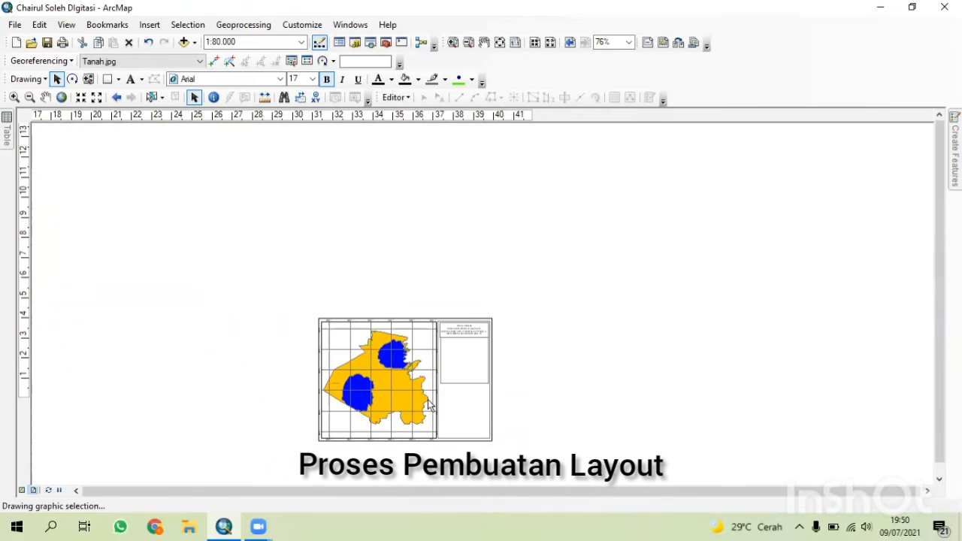
pyautogui.click(6, 140)
pyautogui.click(343, 115)
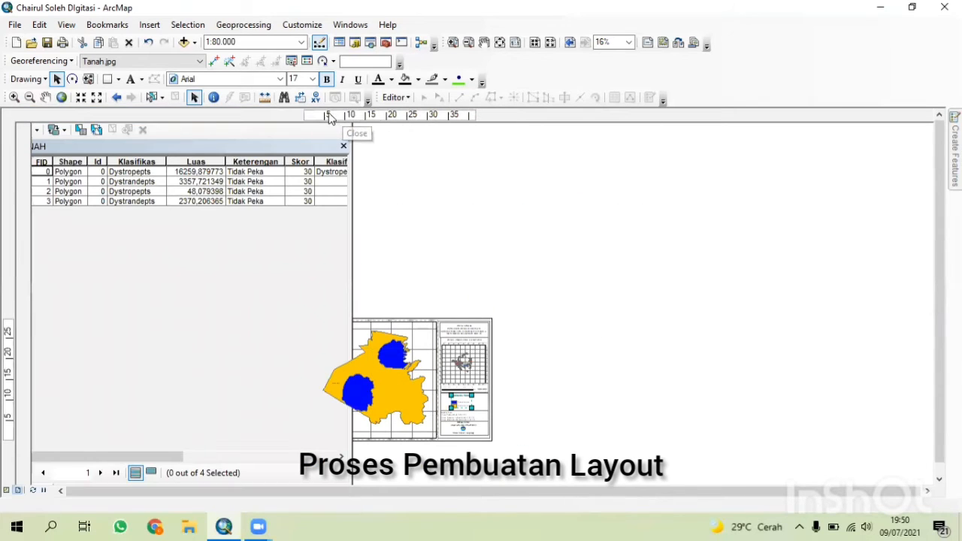
pyautogui.click(9, 25)
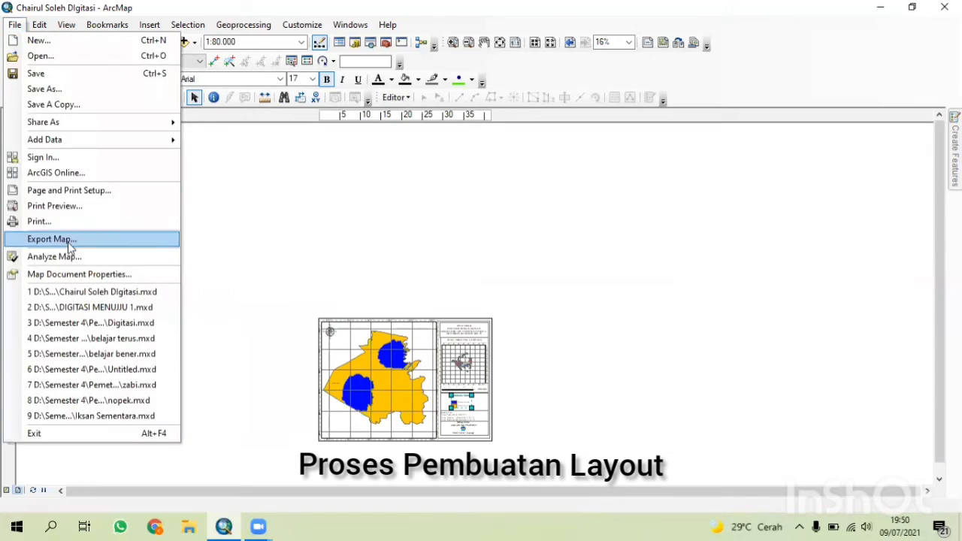
pyautogui.click(236, 197)
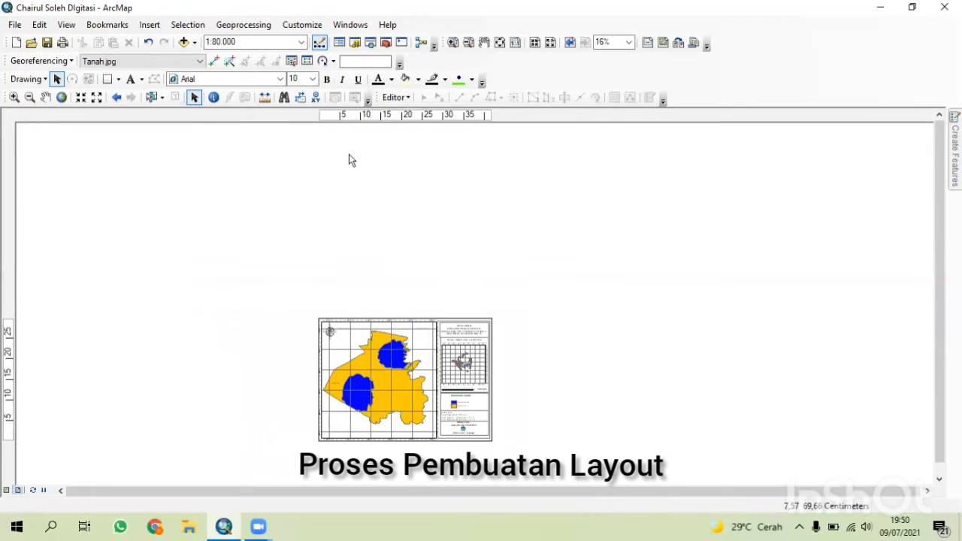
pyautogui.click(8, 354)
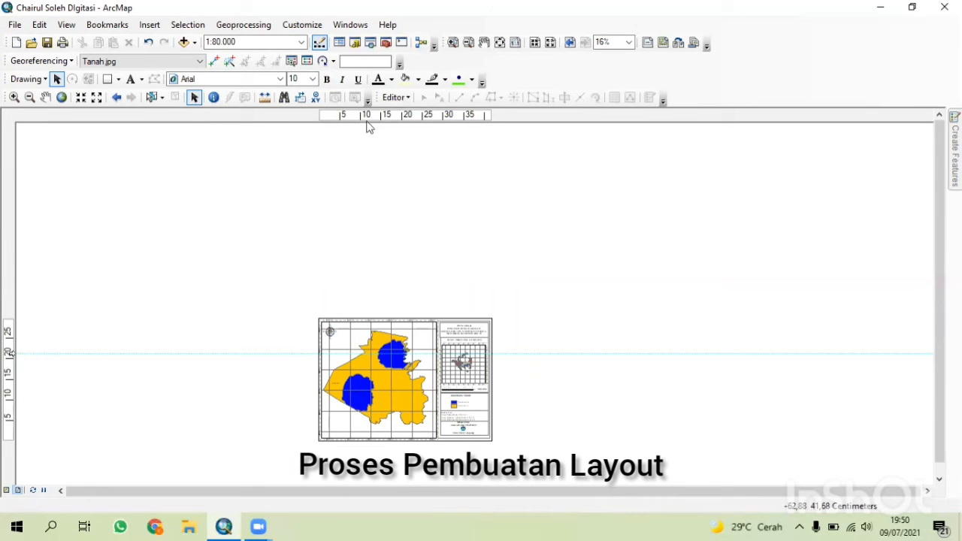
# Reopen the Table of Contents and remove the TANAH layer and the Tanah.jpg image from the map.
pyautogui.click(350, 25)
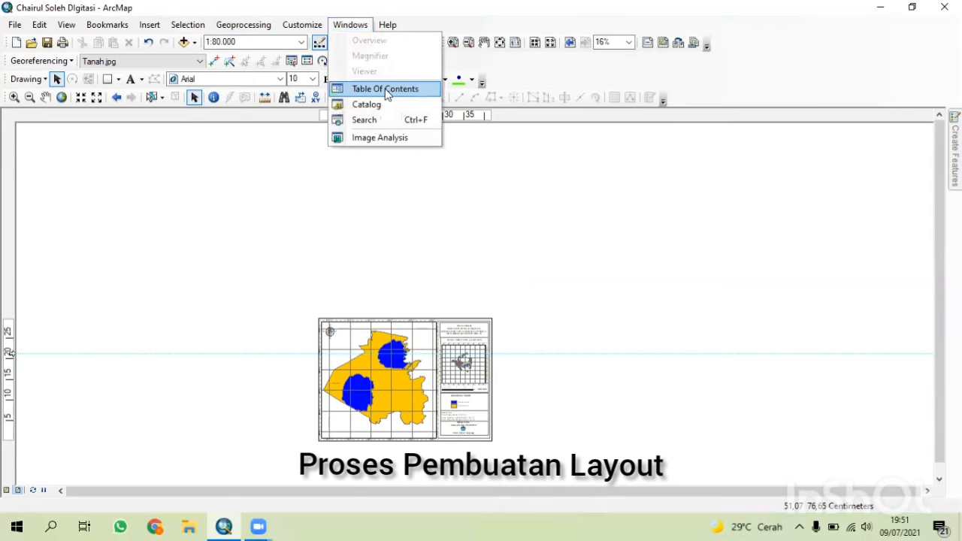
pyautogui.click(376, 88)
pyautogui.rightClick(52, 160)
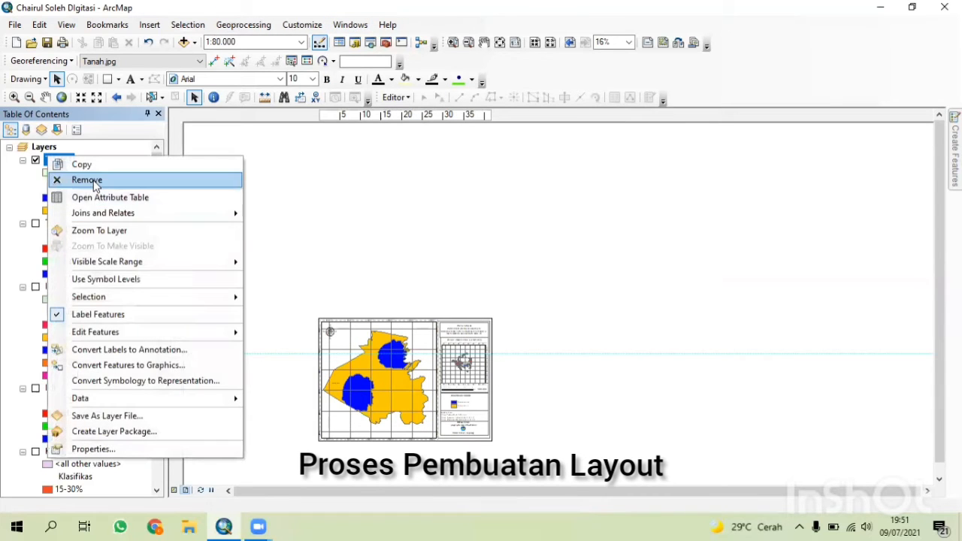
pyautogui.click(83, 181)
pyautogui.rightClick(66, 160)
pyautogui.click(83, 182)
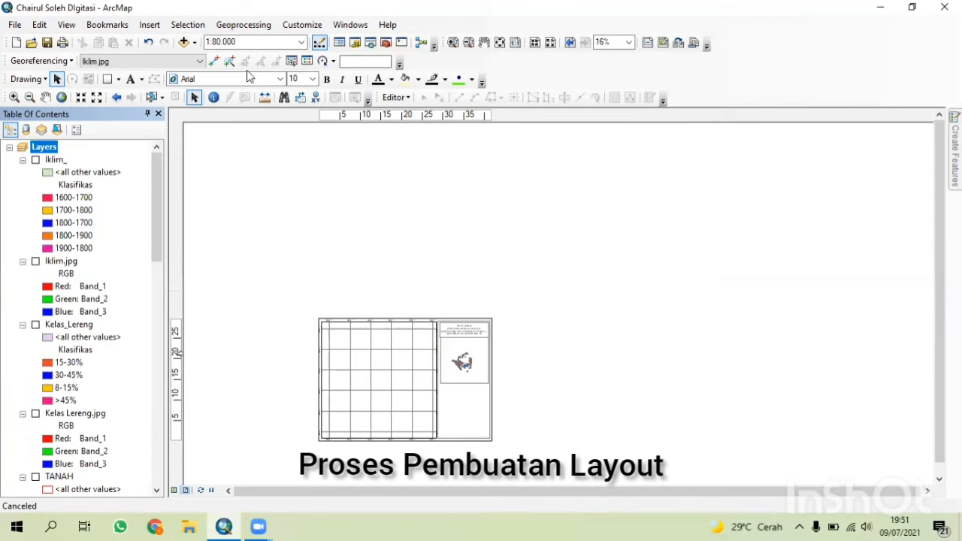
# Add Kelas Lereng.jpg from the Digitasi folder to the map in data view.
pyautogui.click(175, 491)
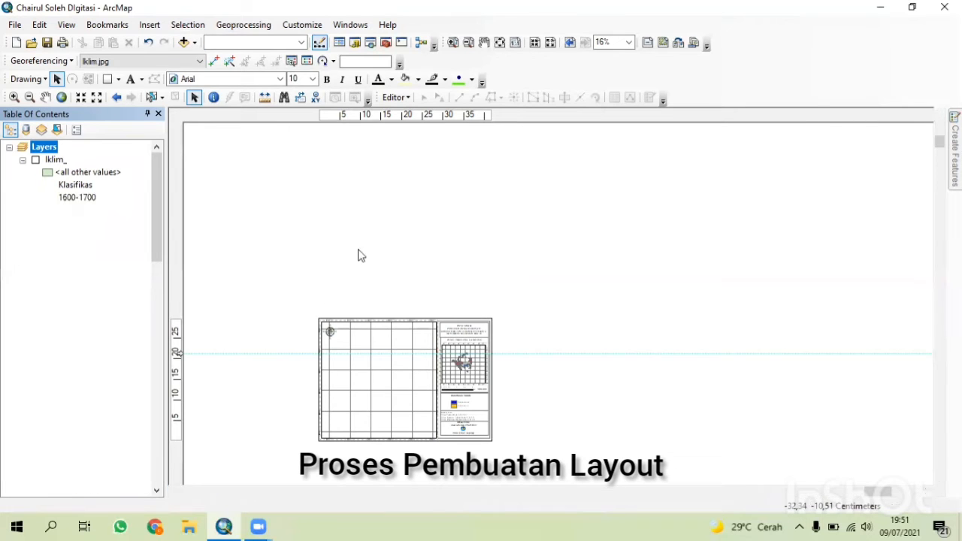
pyautogui.click(183, 43)
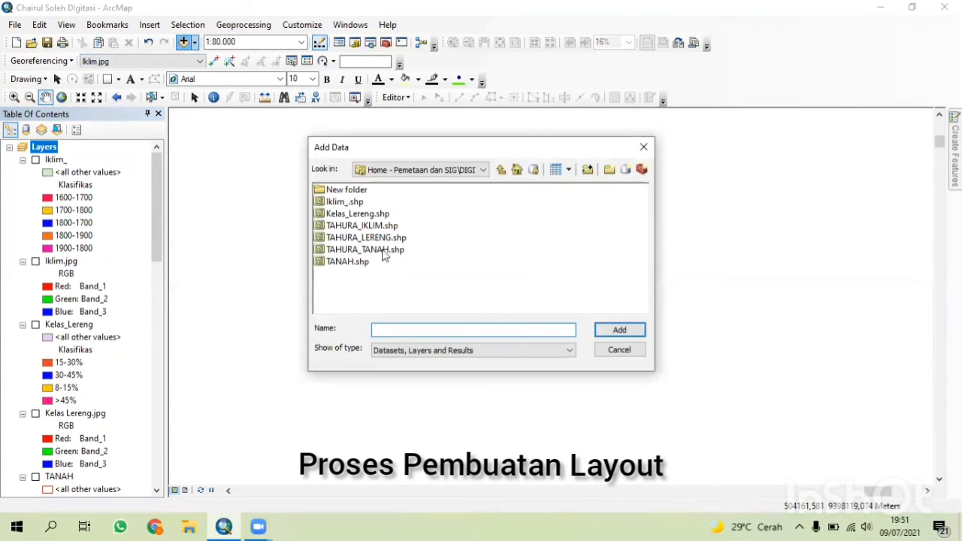
pyautogui.click(500, 170)
pyautogui.click(482, 170)
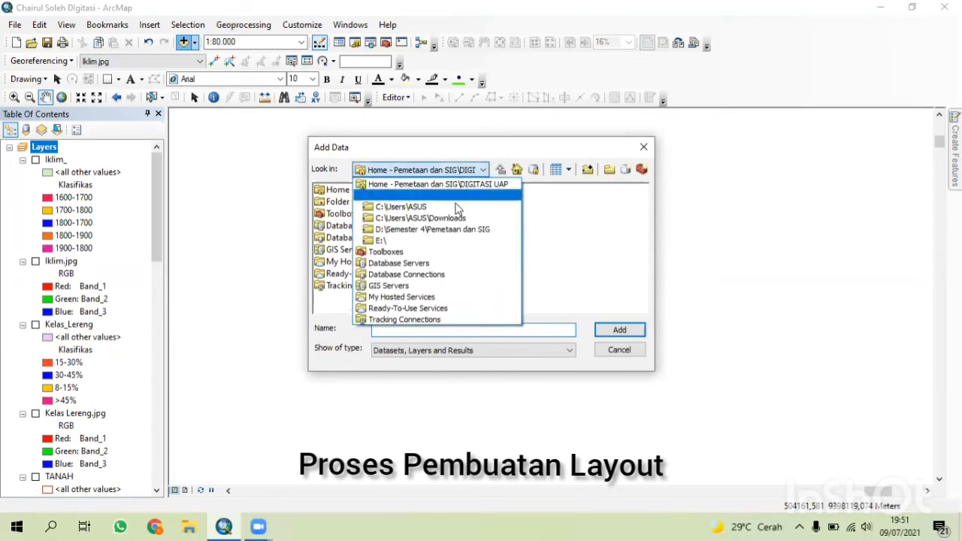
pyautogui.click(427, 229)
pyautogui.doubleClick(342, 224)
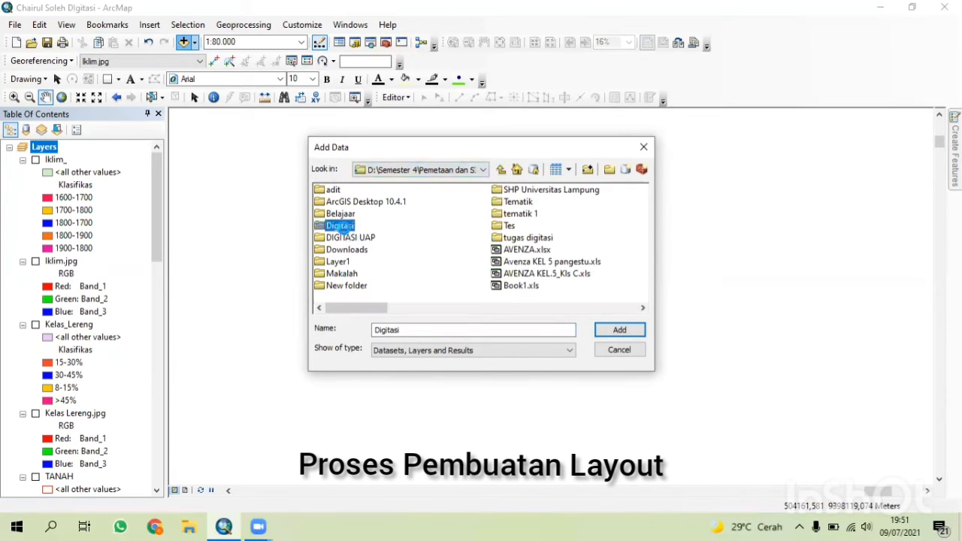
pyautogui.click(481, 190)
pyautogui.click(618, 329)
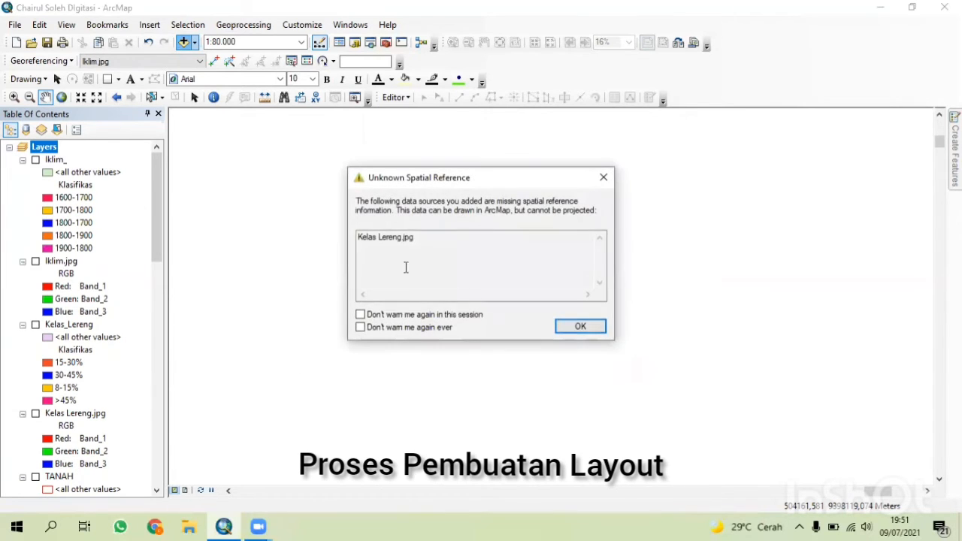
pyautogui.click(571, 330)
# Set Kelas Lereng.jpg as the georeferencing layer and move it to the top of the layer list.
pyautogui.click(200, 61)
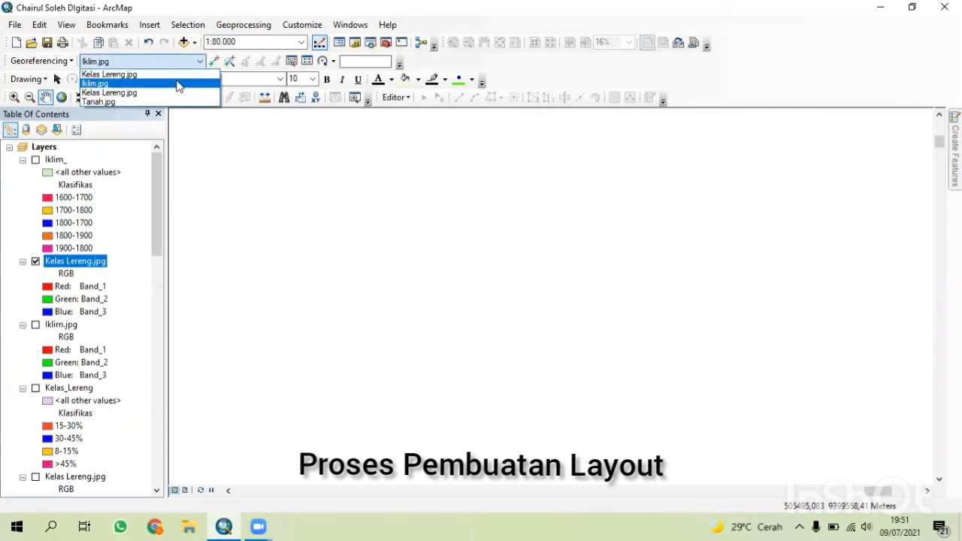
pyautogui.click(173, 75)
pyautogui.moveTo(75, 260); pyautogui.dragTo(83, 151)
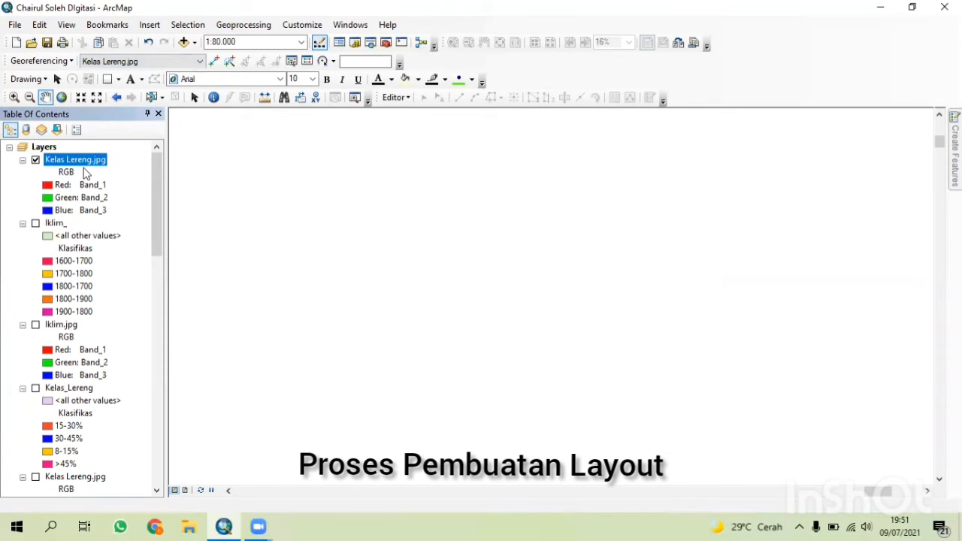
# Load the GCP Digitasi control point file into the georeferencing link table for Kelas Lereng.jpg.
pyautogui.rightClick(86, 169)
pyautogui.click(155, 237)
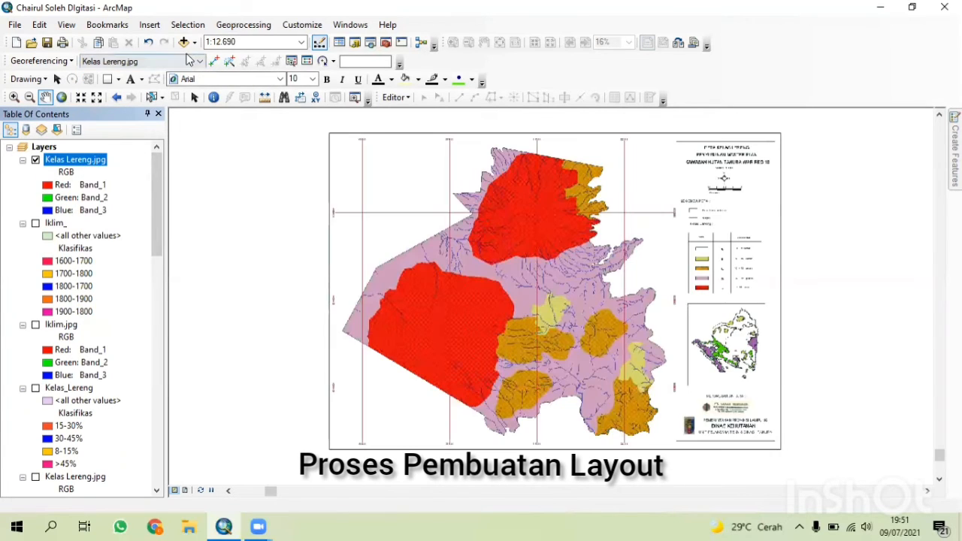
pyautogui.click(307, 61)
pyautogui.click(9, 139)
pyautogui.click(150, 100)
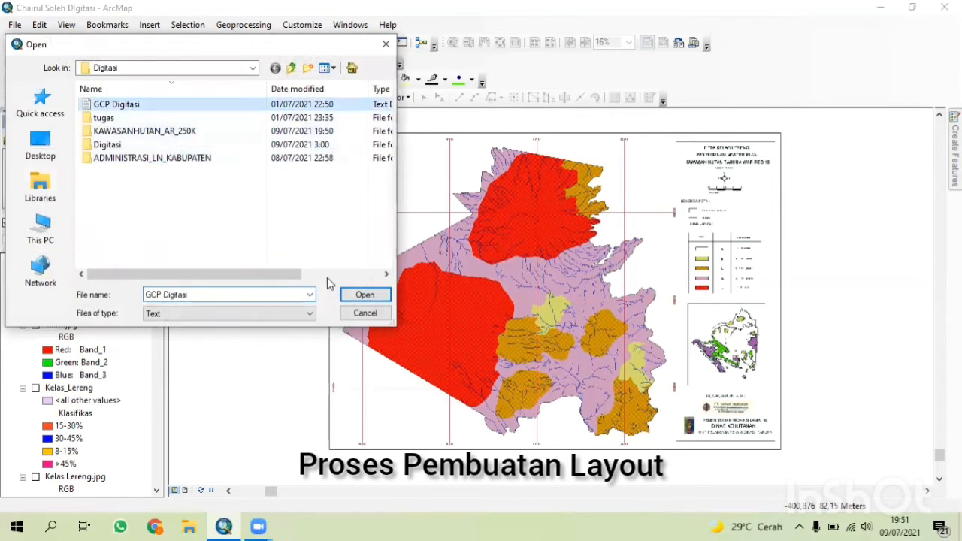
pyautogui.click(364, 294)
pyautogui.click(343, 121)
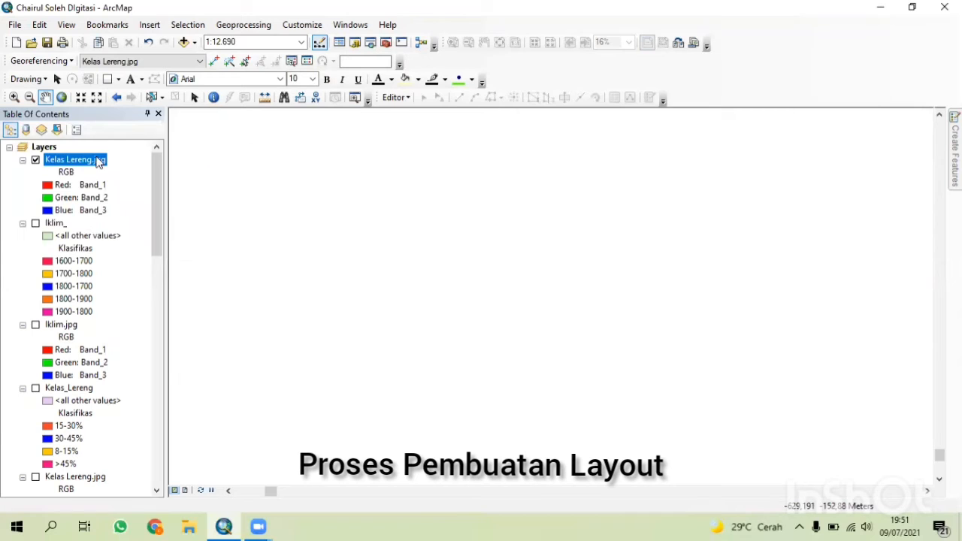
# Zoom the map to the extent of the Kelas Lereng.jpg scan.
pyautogui.rightClick(96, 159)
pyautogui.click(169, 231)
pyautogui.moveTo(353, 143); pyautogui.dragTo(199, 124)
# Add Kelas_Lereng.shp from the DIGITASI UAP folder to the map.
pyautogui.click(185, 43)
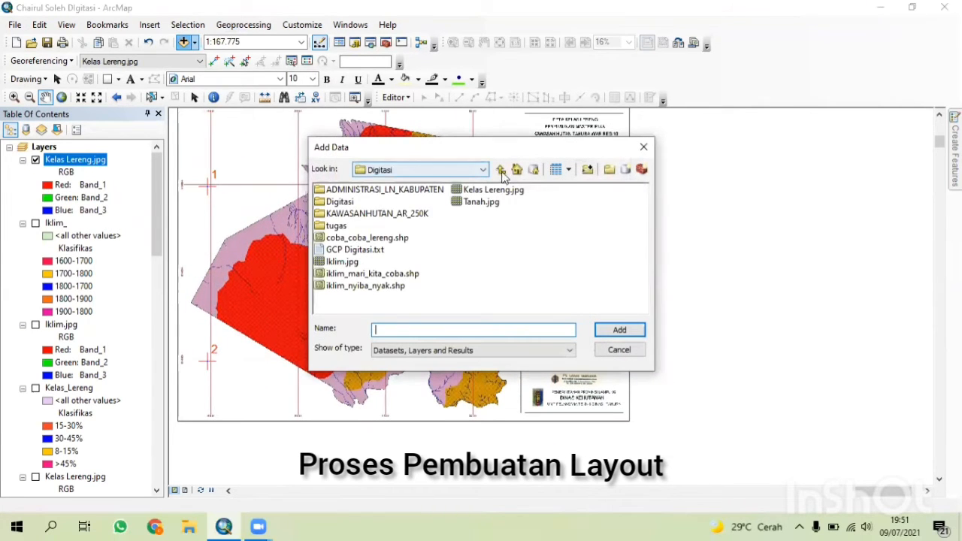
pyautogui.click(501, 170)
pyautogui.doubleClick(347, 236)
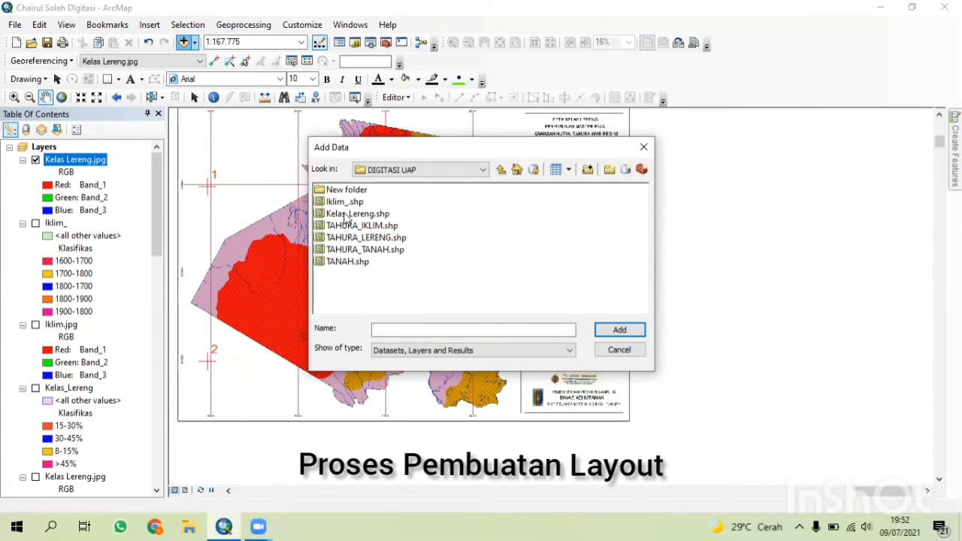
pyautogui.click(354, 214)
pyautogui.click(619, 330)
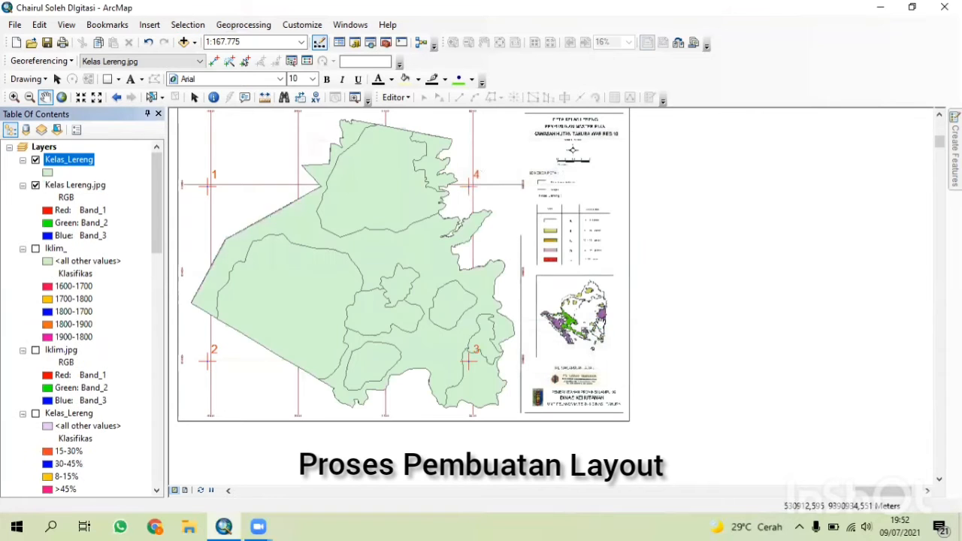
# Symbolize the Kelas_Lereng polygons with no fill and a red outline.
pyautogui.rightClick(61, 160)
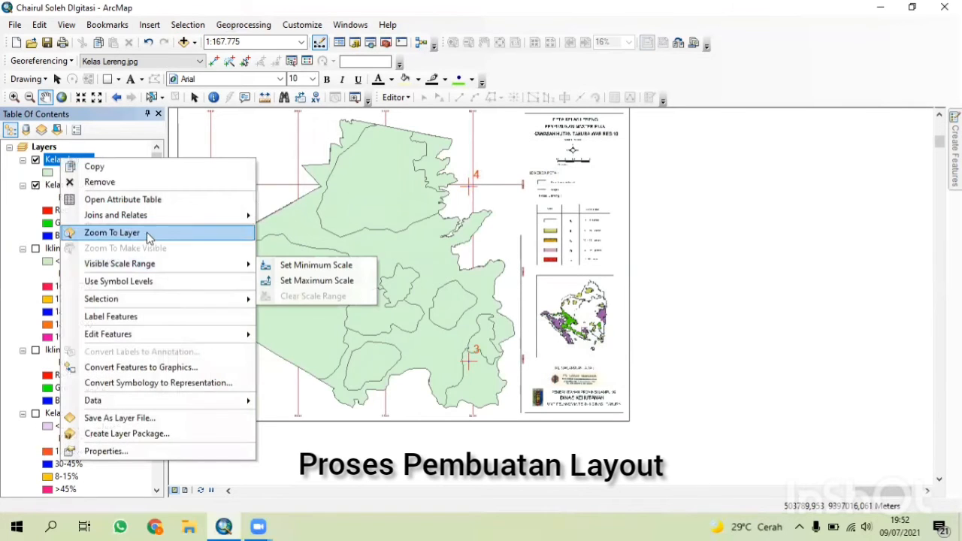
pyautogui.click(175, 131)
pyautogui.moveTo(690, 398); pyautogui.dragTo(429, 290)
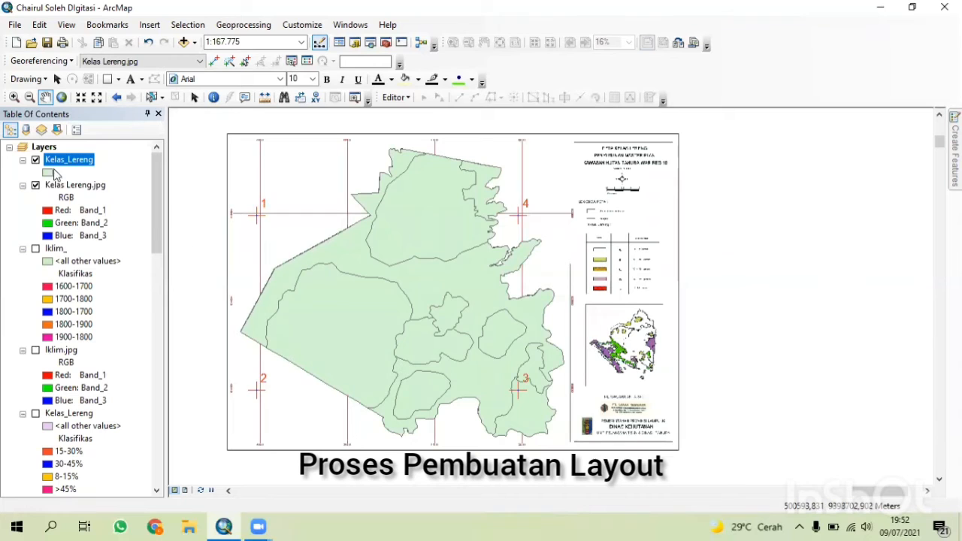
pyautogui.click(48, 172)
pyautogui.click(639, 236)
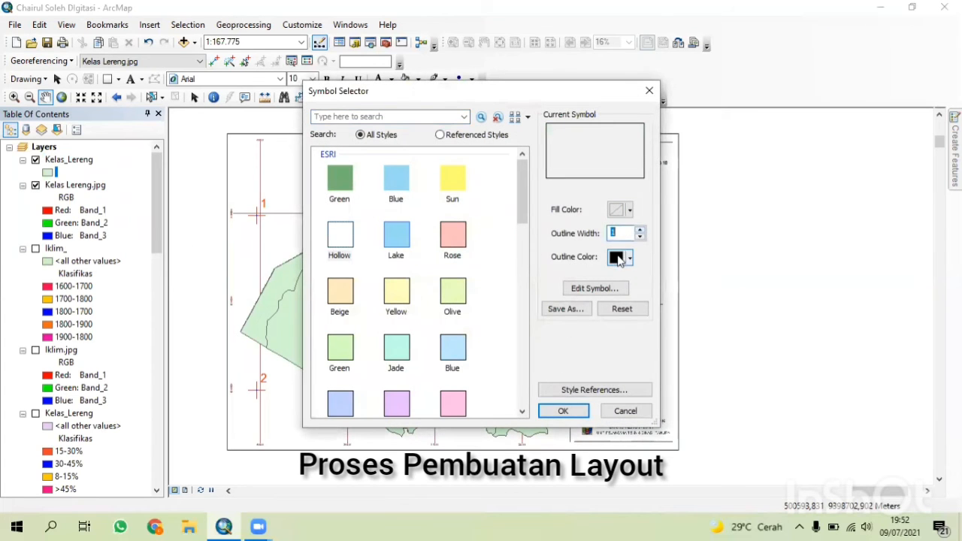
pyautogui.click(617, 257)
pyautogui.click(627, 321)
pyautogui.click(561, 410)
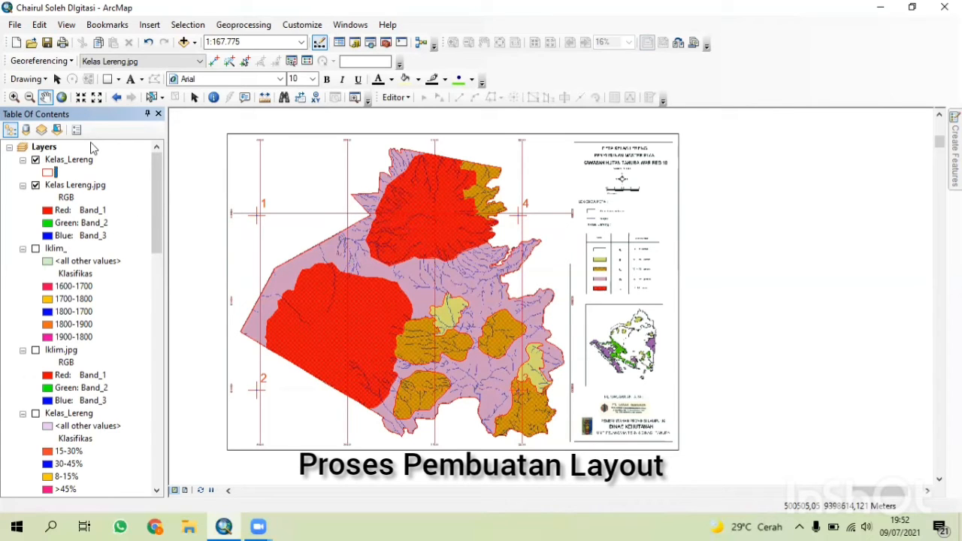
# Open the Kelas_Lereng attribute table and review its Klasifikas, Luas, Keterangan and Skor columns.
pyautogui.rightClick(68, 160)
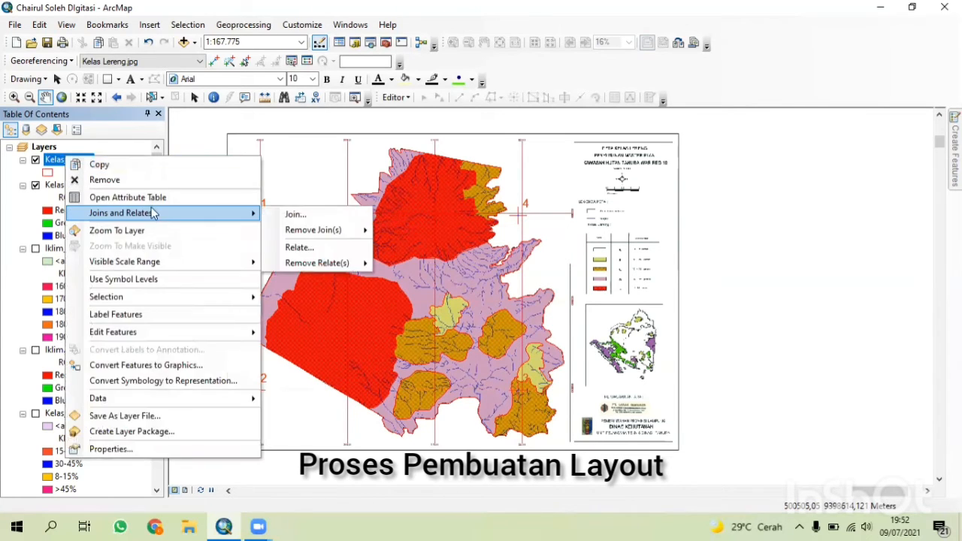
pyautogui.click(116, 195)
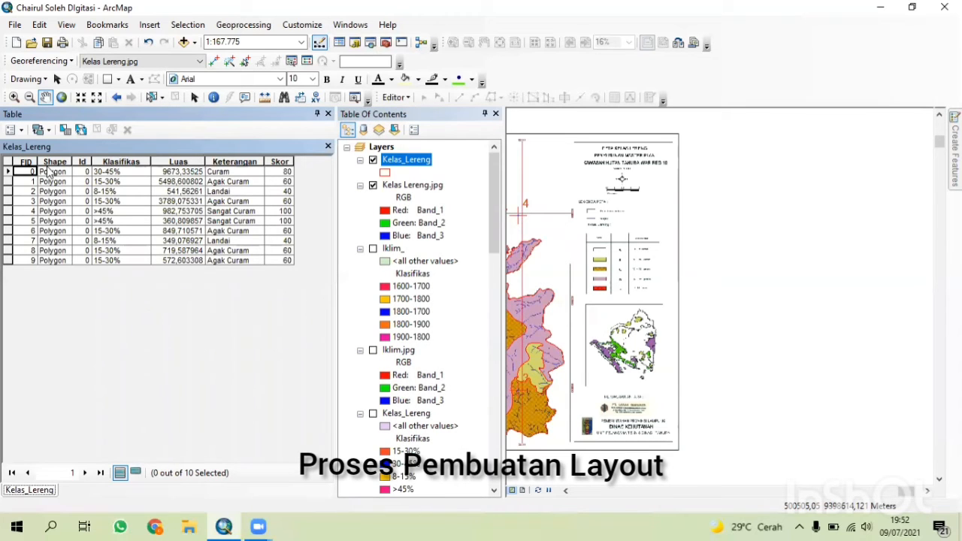
pyautogui.click(121, 161)
pyautogui.click(173, 162)
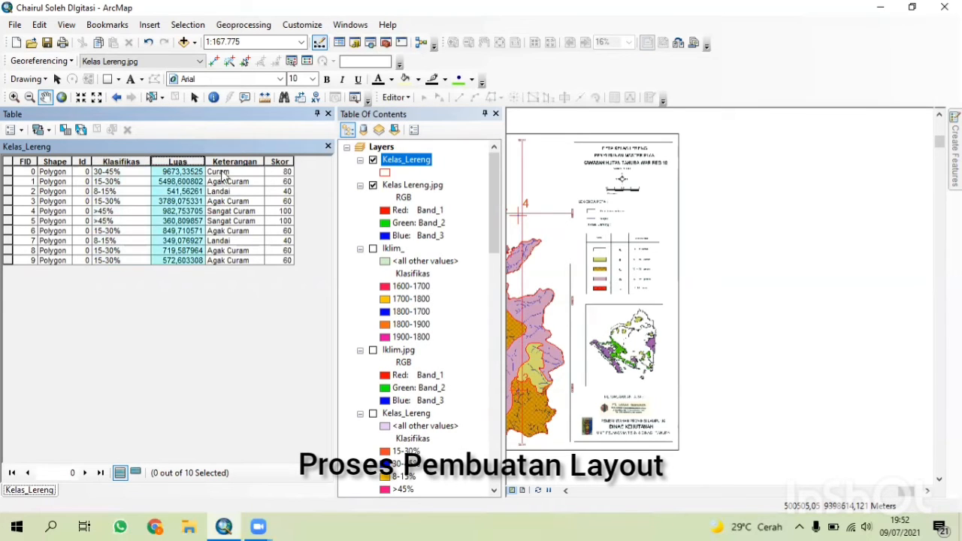
pyautogui.click(226, 162)
pyautogui.click(275, 161)
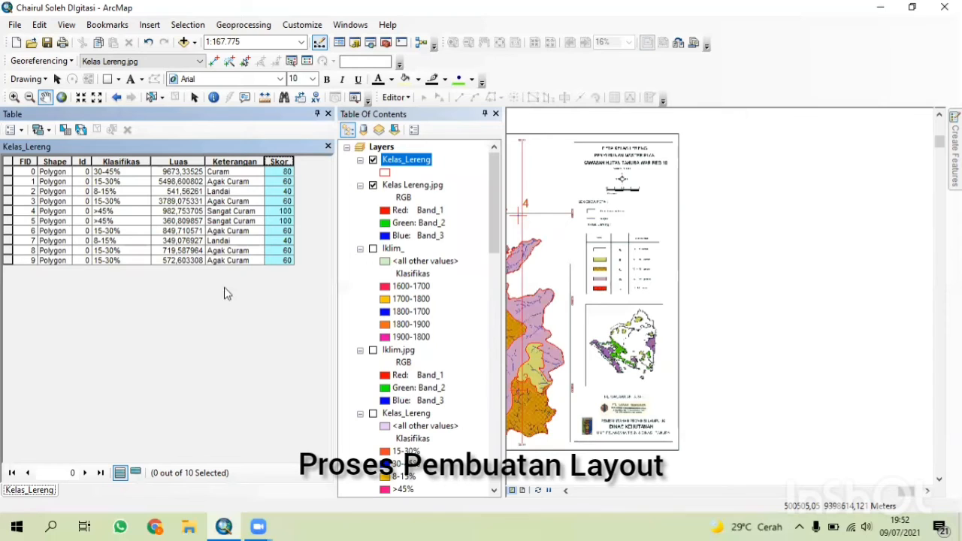
pyautogui.click(126, 172)
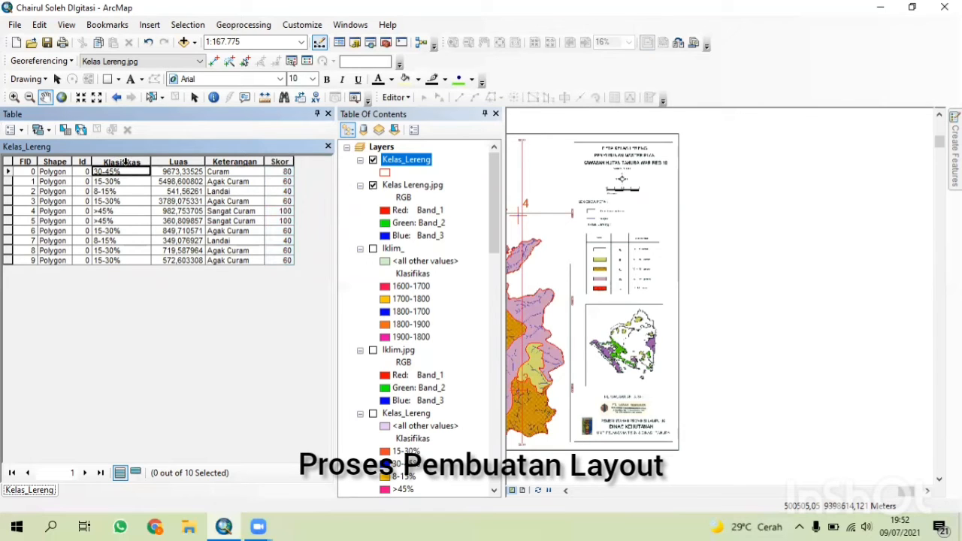
pyautogui.click(128, 165)
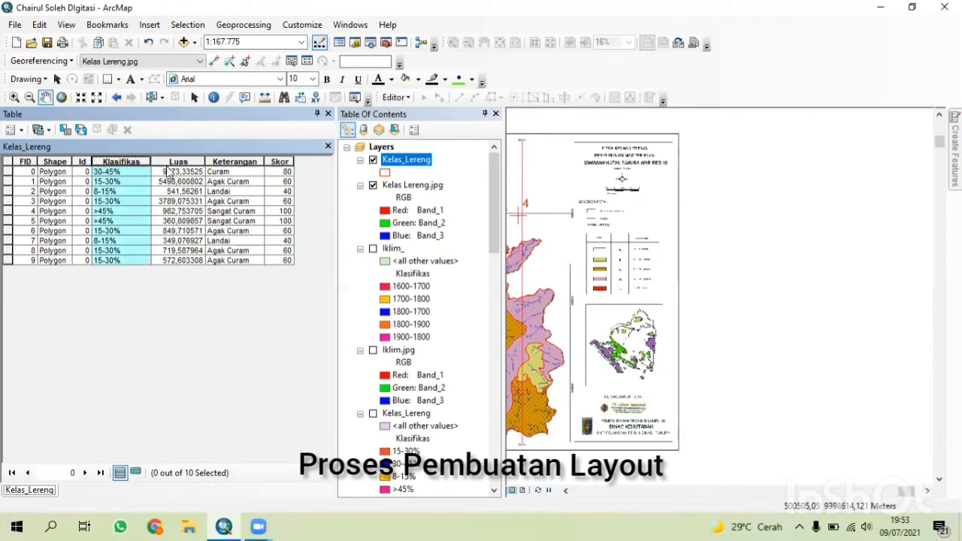
pyautogui.click(177, 163)
pyautogui.click(227, 163)
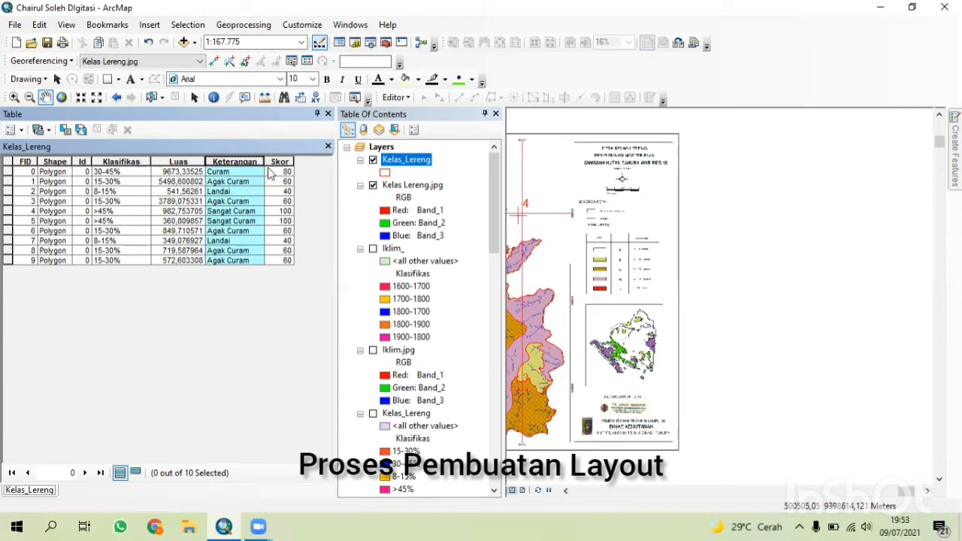
pyautogui.click(272, 163)
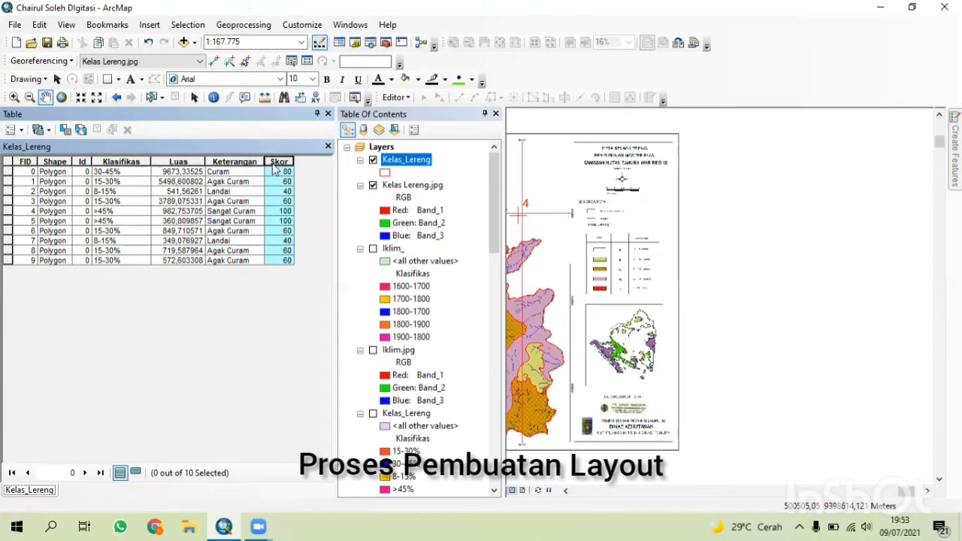
pyautogui.click(328, 146)
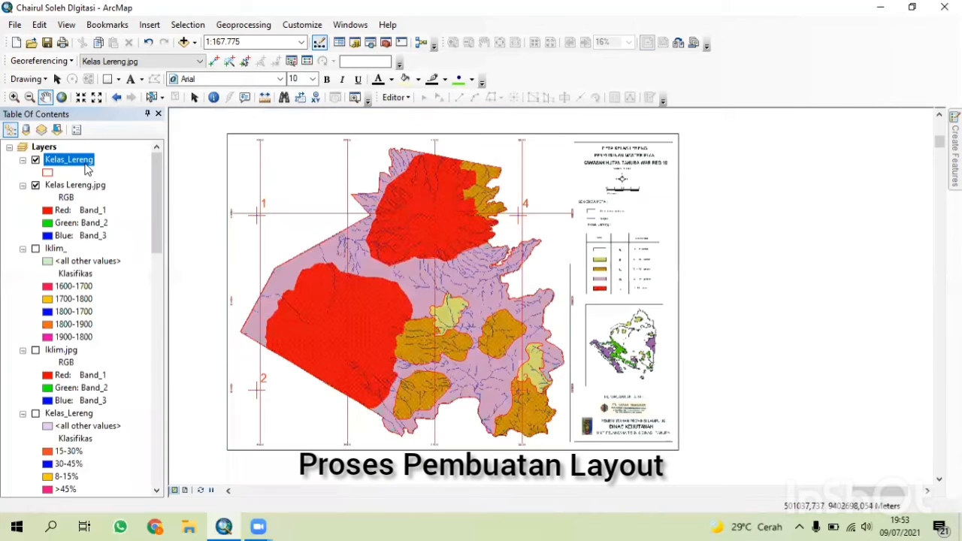
# Symbolize Kelas_Lereng by unique values of the Klasifikas field, adding all values.
pyautogui.rightClick(89, 160)
pyautogui.click(152, 452)
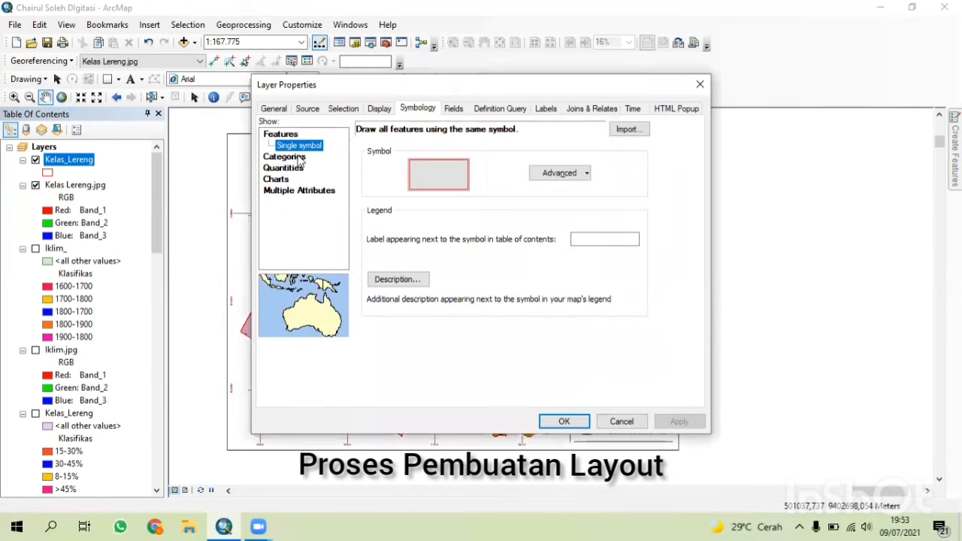
pyautogui.click(284, 145)
pyautogui.click(489, 158)
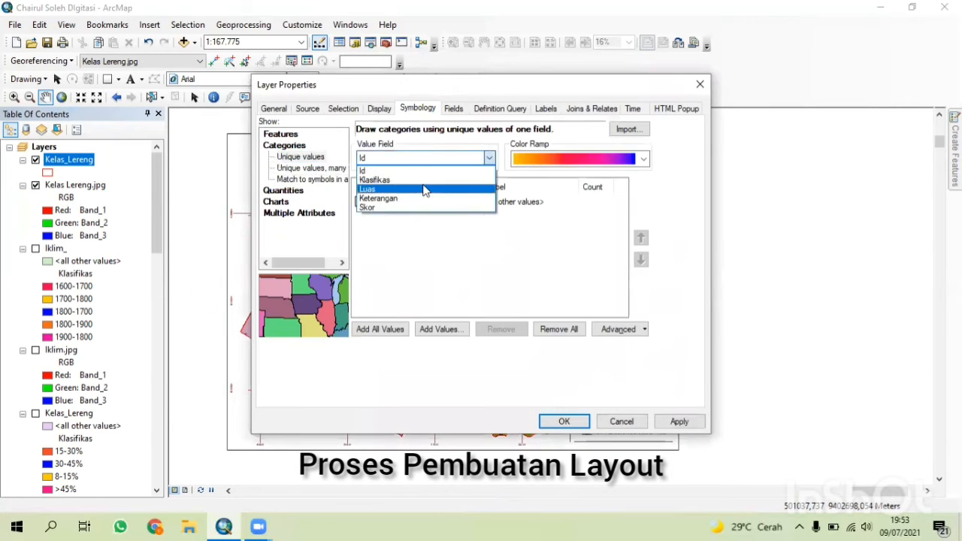
pyautogui.click(420, 184)
pyautogui.click(380, 329)
pyautogui.click(563, 421)
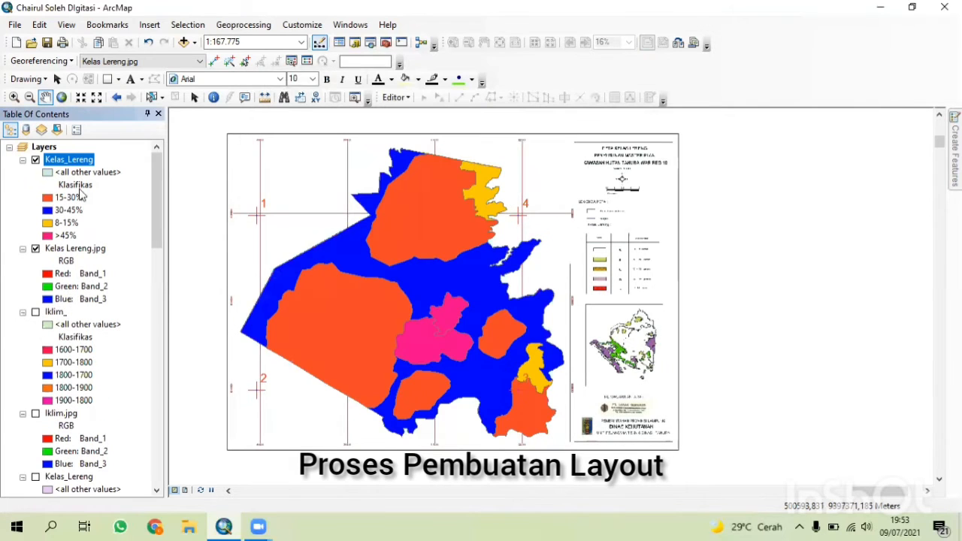
# Label Kelas_Lereng features with the Klasifikas field at font size 10 and turn the labels on.
pyautogui.rightClick(69, 160)
pyautogui.click(193, 448)
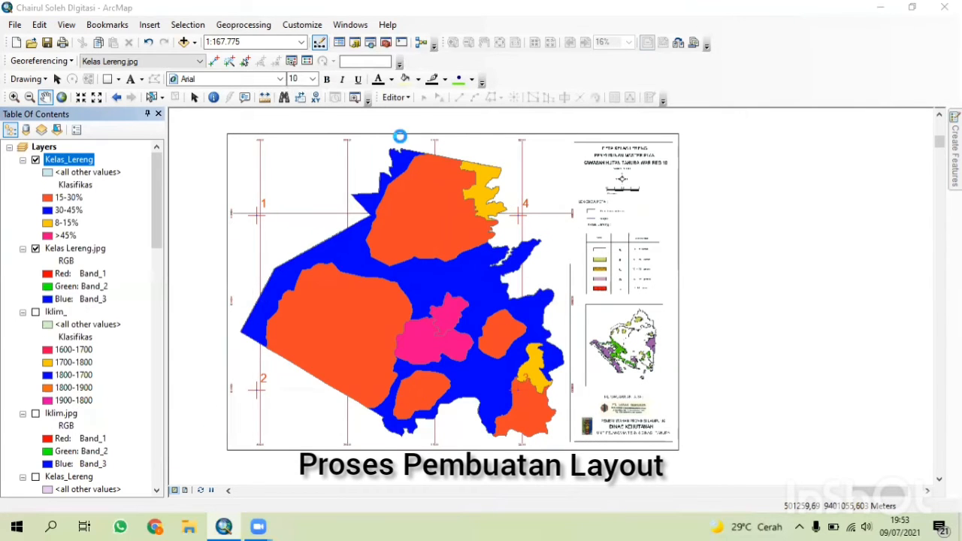
pyautogui.click(545, 109)
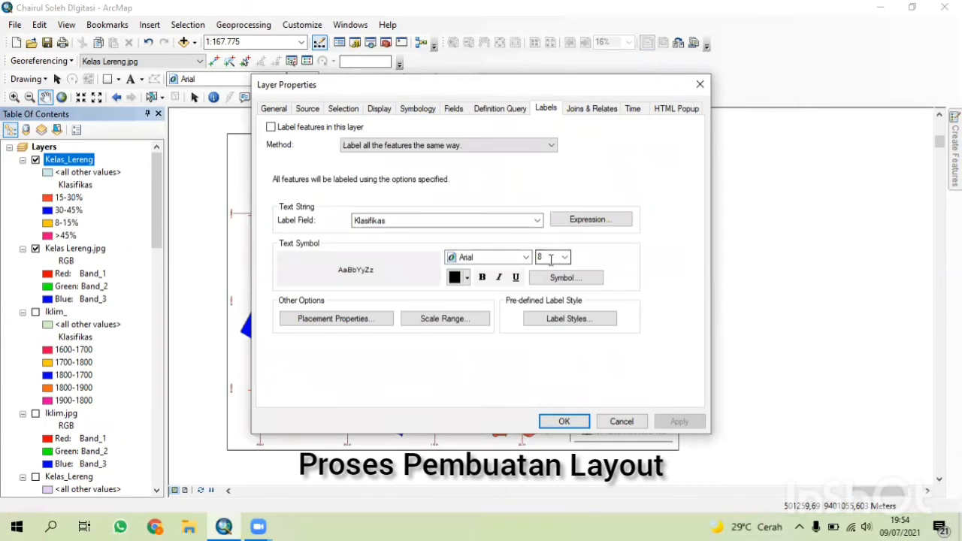
pyautogui.click(481, 221)
pyautogui.click(472, 249)
pyautogui.click(565, 257)
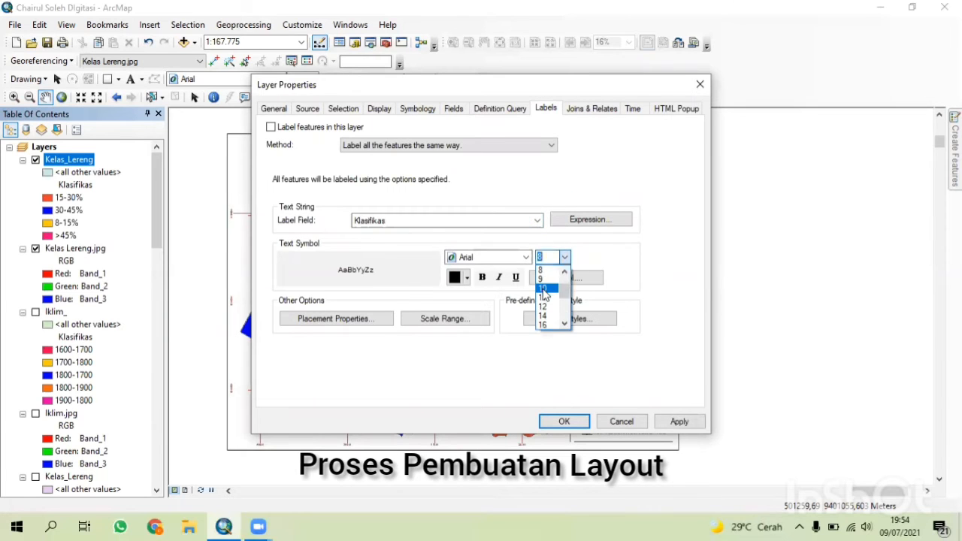
pyautogui.click(544, 289)
pyautogui.click(568, 422)
pyautogui.rightClick(69, 163)
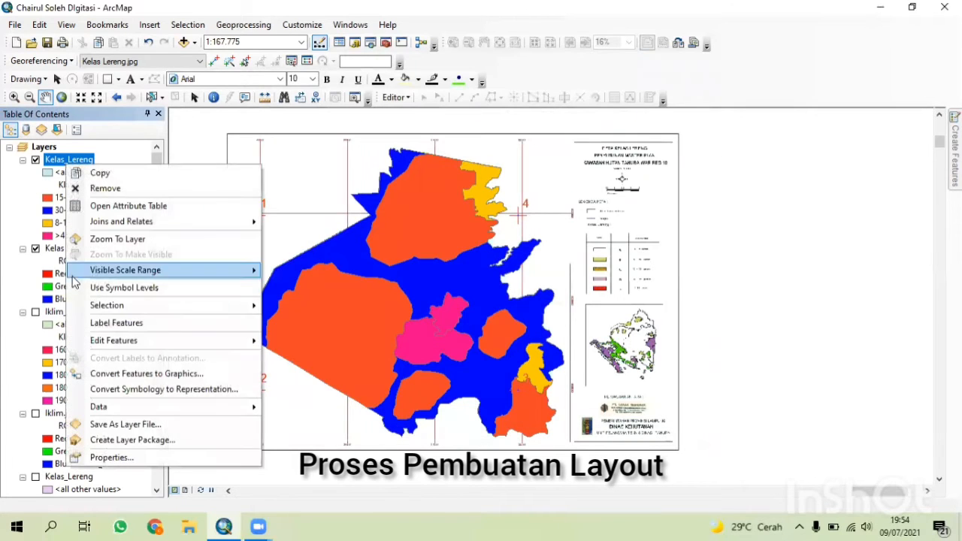
pyautogui.click(112, 322)
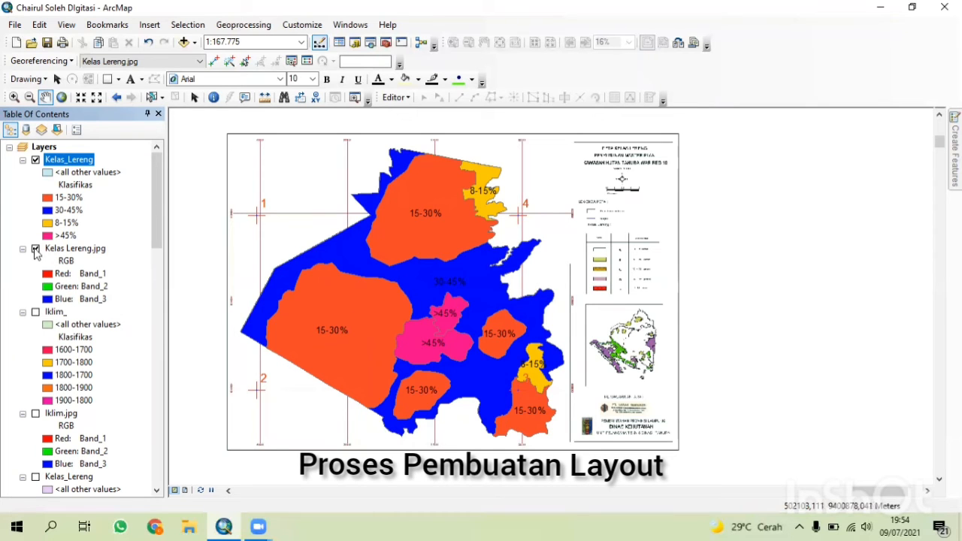
# Hide the Kelas Lereng.jpg scan and disable all four control point links in the link table.
pyautogui.click(35, 249)
pyautogui.click(306, 62)
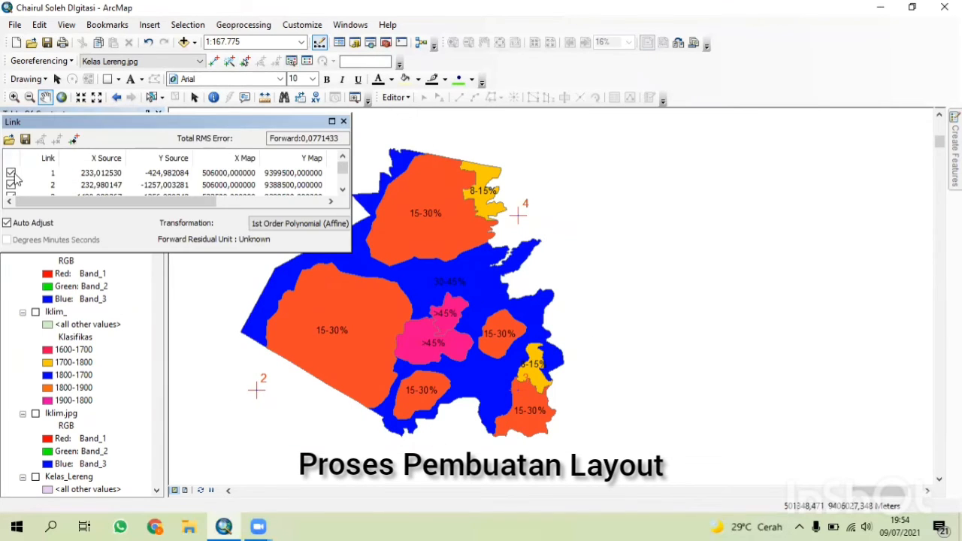
pyautogui.click(11, 172)
pyautogui.scroll(-1, 13, 176)
pyautogui.click(11, 174)
pyautogui.click(11, 185)
pyautogui.scroll(-1, 13, 184)
pyautogui.click(11, 185)
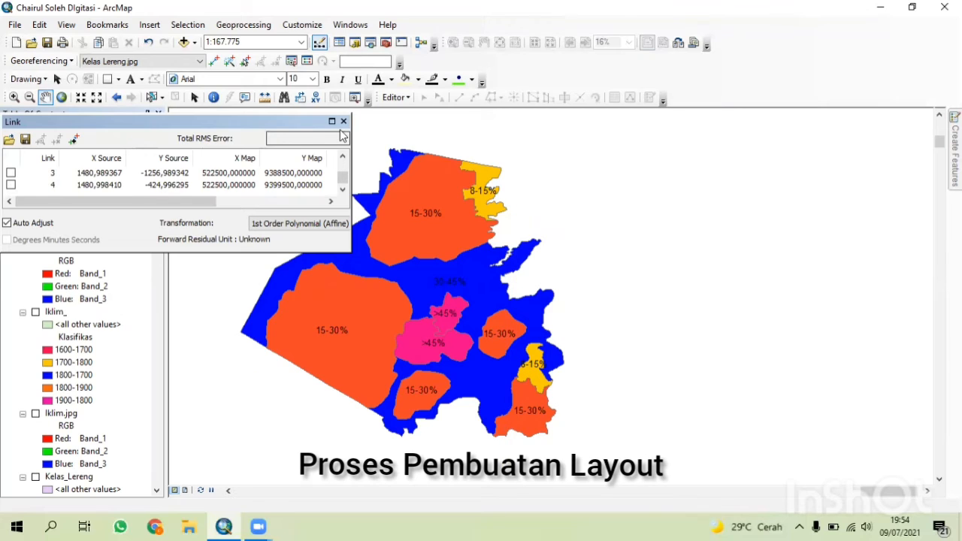
# Switch to layout view and remove the existing grid from the data frame's properties.
pyautogui.click(187, 490)
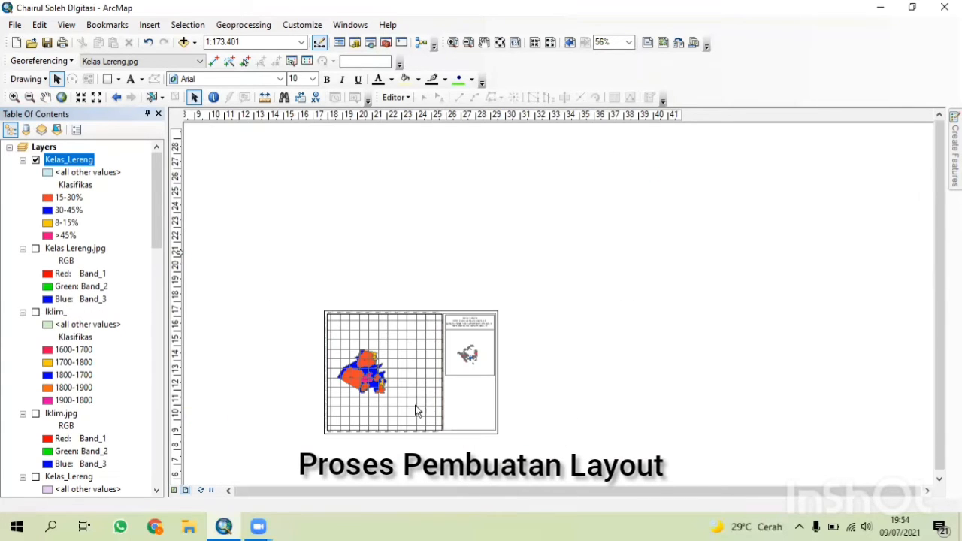
pyautogui.click(418, 407)
pyautogui.rightClick(378, 406)
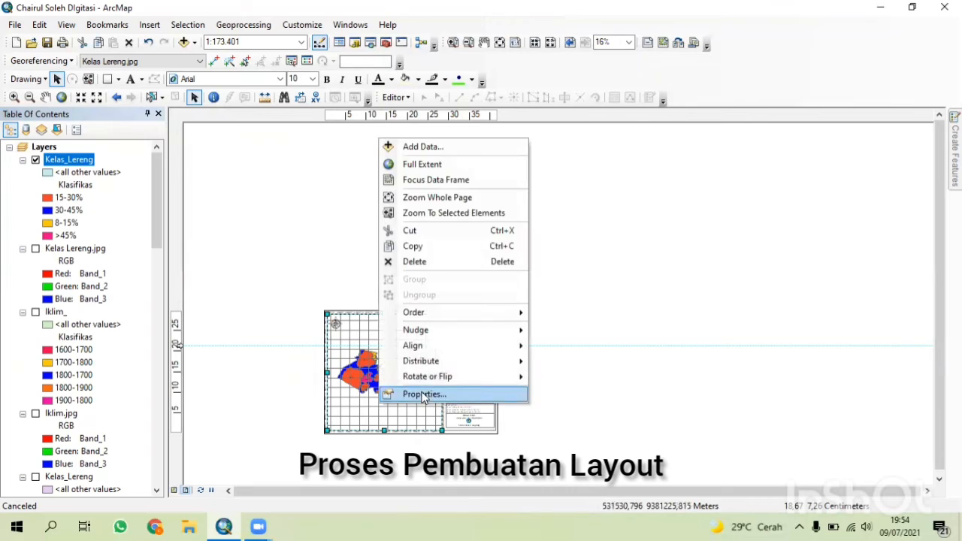
pyautogui.click(423, 395)
pyautogui.click(576, 155)
pyautogui.click(498, 459)
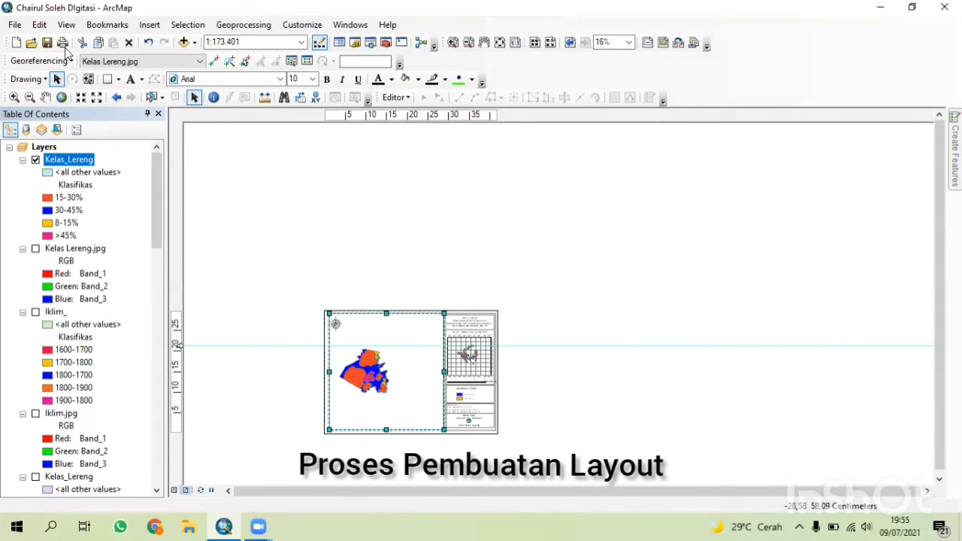
# Pan and zoom the map inside the data frame to a scale of 1:80,000.
pyautogui.click(45, 97)
pyautogui.moveTo(364, 370); pyautogui.dragTo(385, 374)
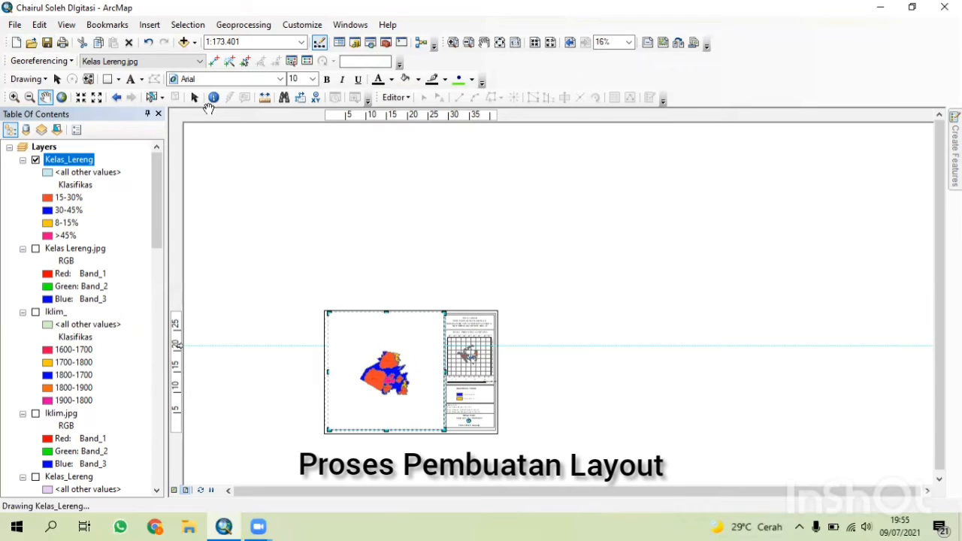
pyautogui.click(79, 100)
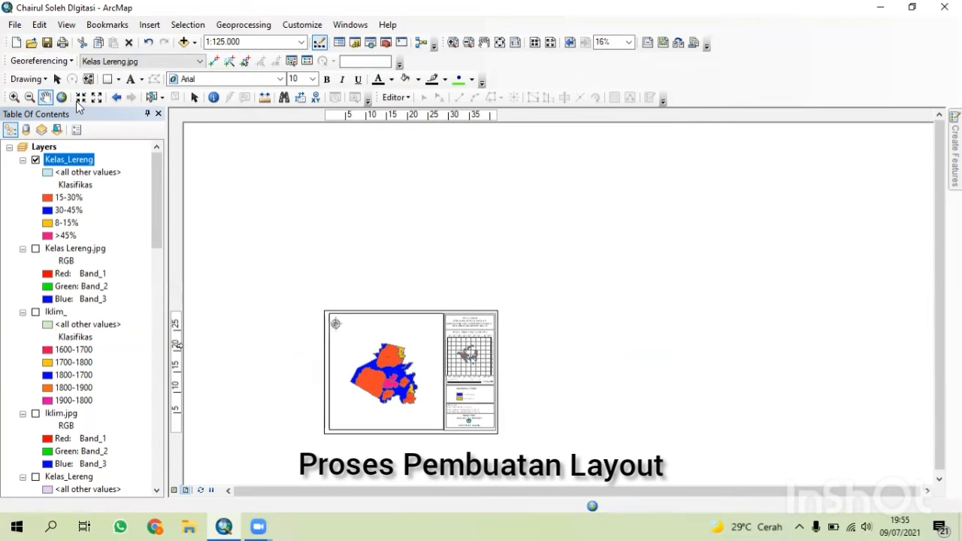
pyautogui.click(77, 103)
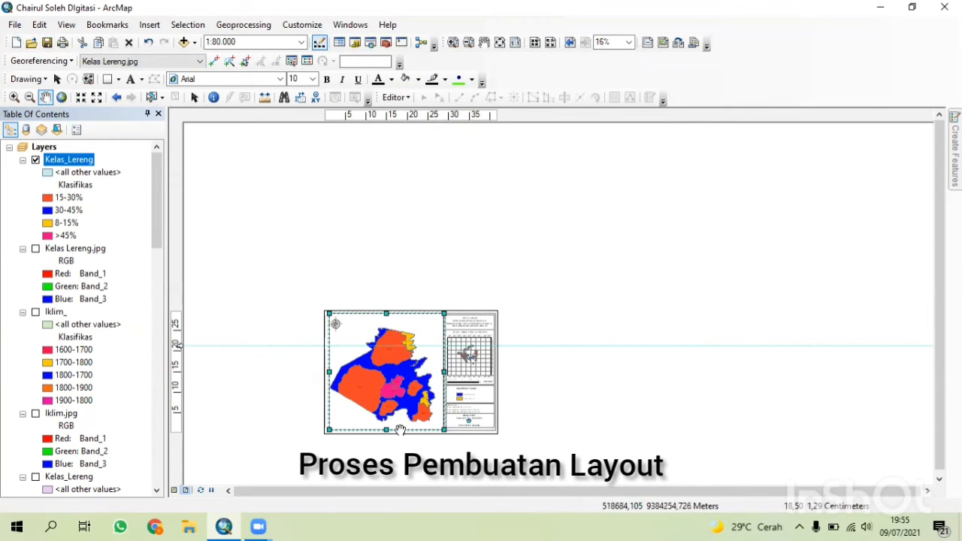
pyautogui.click(56, 79)
# Add a new measured grid to the data frame through its Grids properties using the wizard's default settings.
pyautogui.rightClick(397, 429)
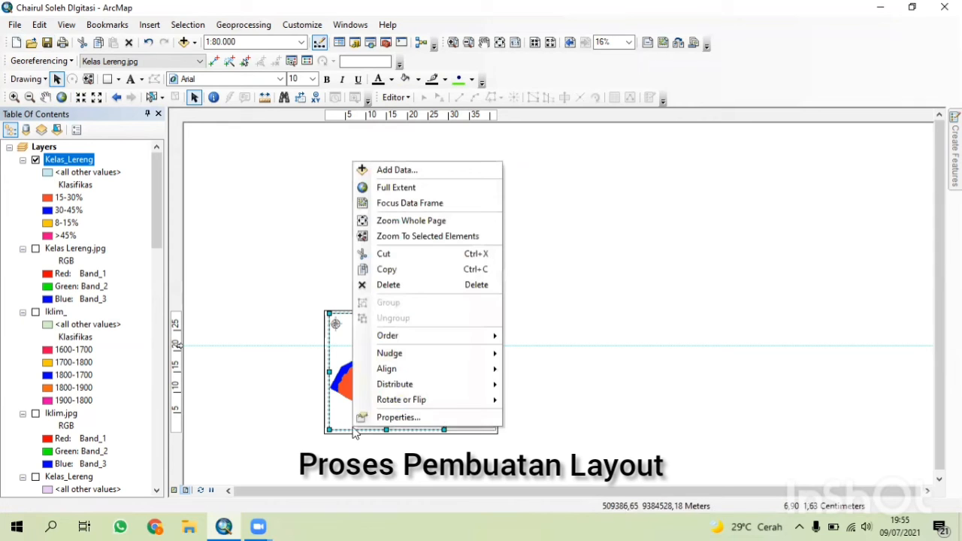
pyautogui.click(397, 417)
pyautogui.click(567, 134)
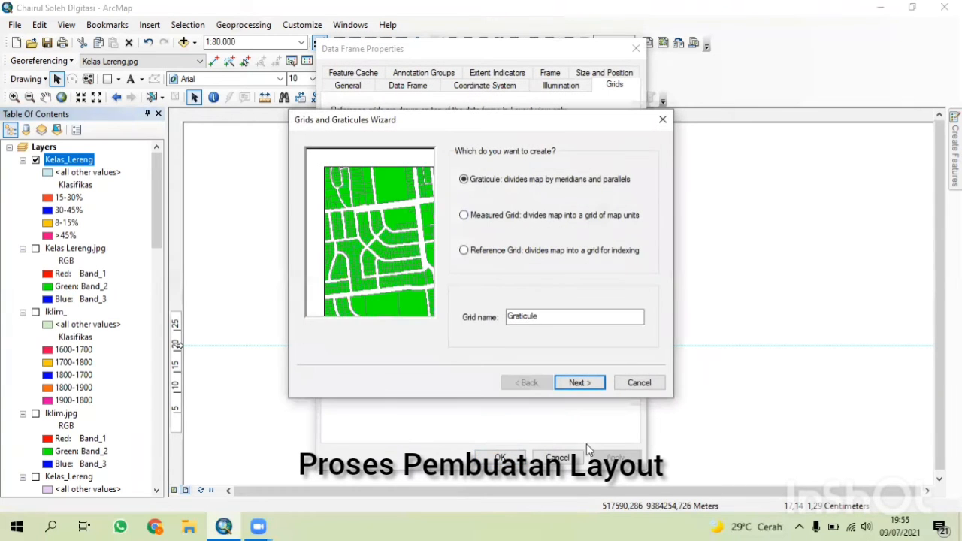
pyautogui.press('Down')
pyautogui.click(580, 383)
pyautogui.click(579, 383)
pyautogui.click(581, 383)
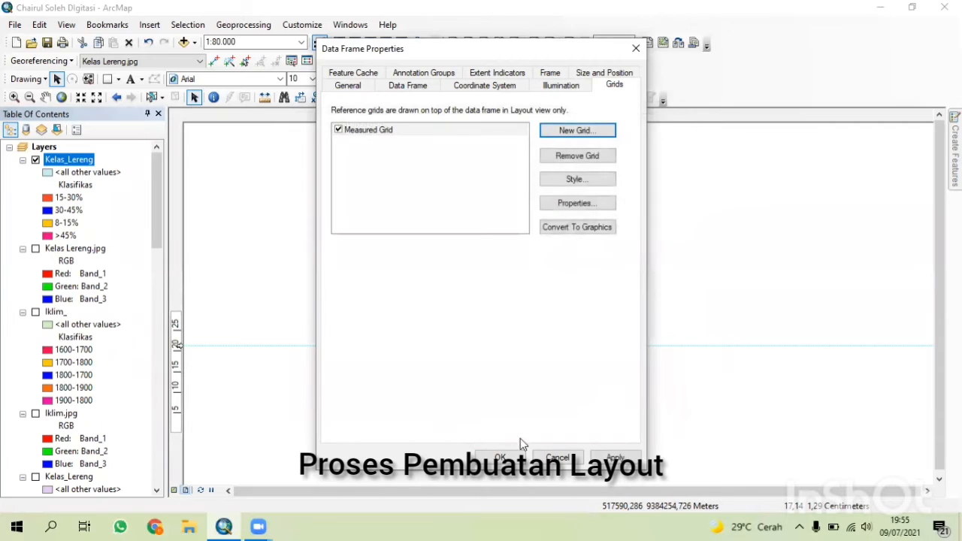
pyautogui.click(500, 458)
# Edit the layout title's first line to read PETA KELAS LERENG.
pyautogui.scroll(-5, 470, 330)
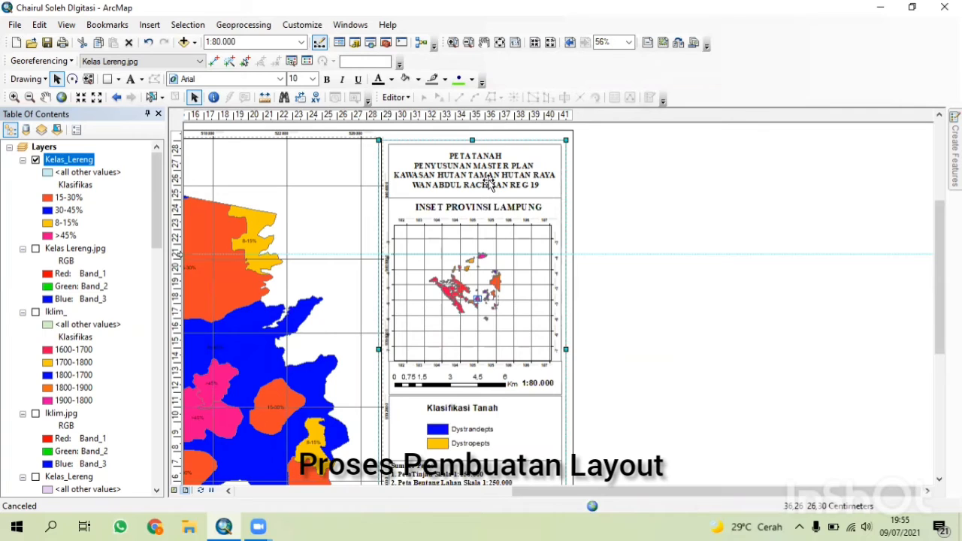
pyautogui.doubleClick(471, 178)
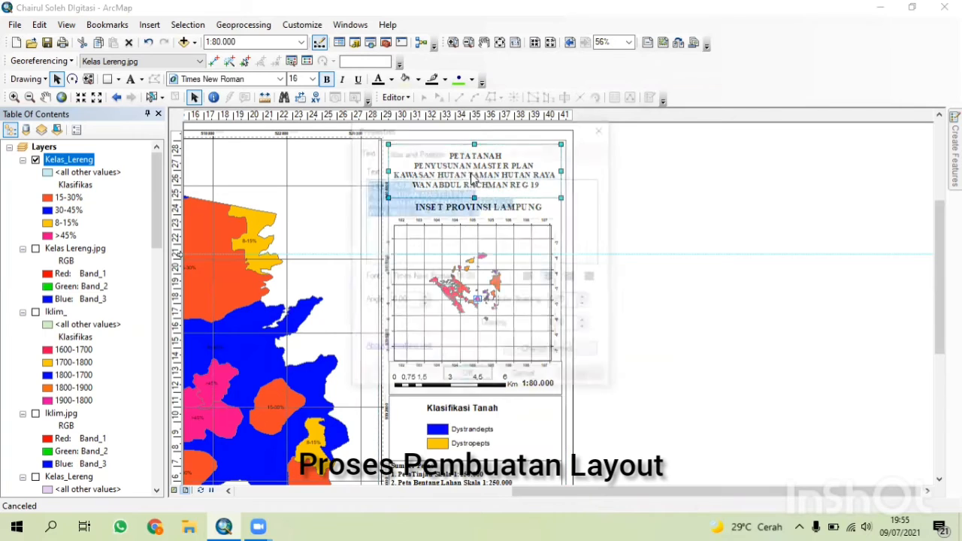
pyautogui.click(411, 185)
pyautogui.press('BackSpace')
pyautogui.press('BackSpace')
pyautogui.press('BackSpace')
pyautogui.press('BackSpace')
pyautogui.press('BackSpace')
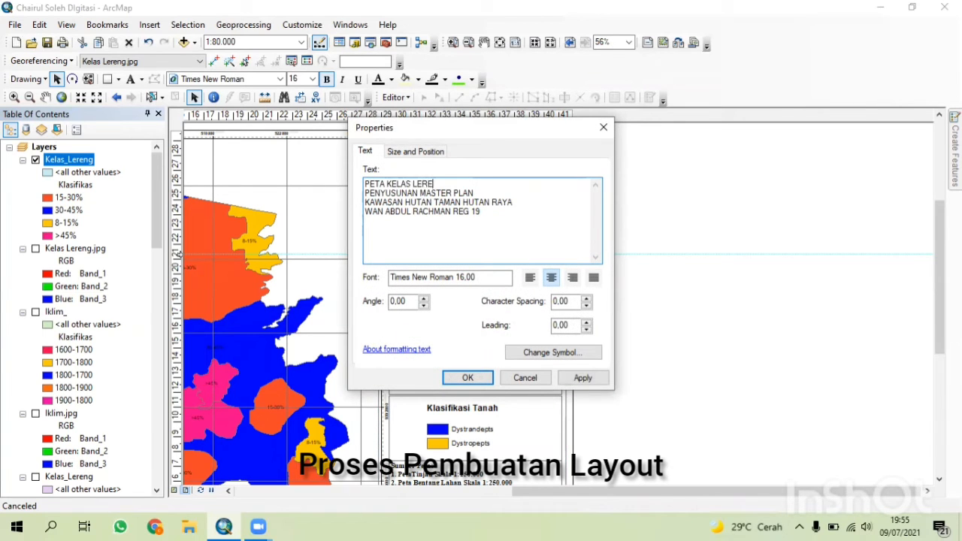
pyautogui.click(468, 378)
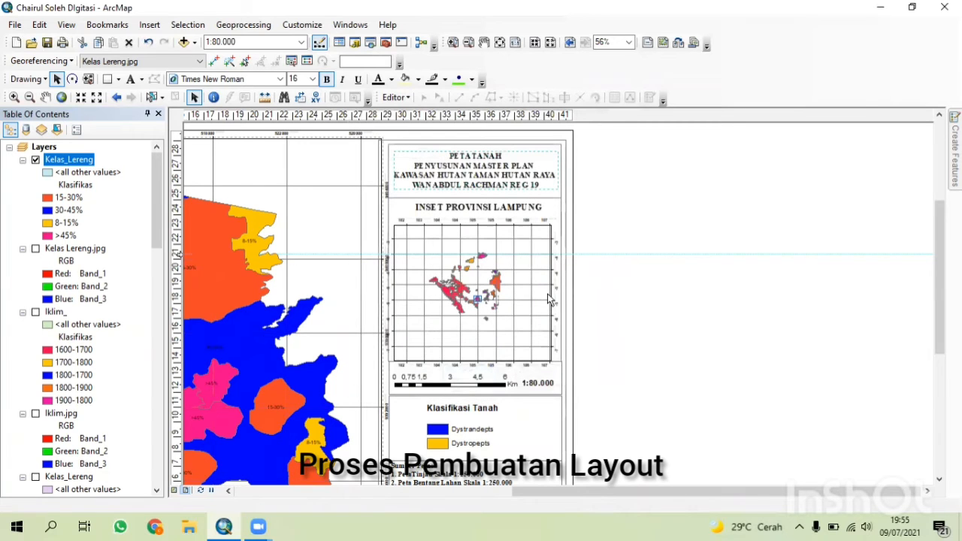
# Delete the old Klasifikasi Tanah legend from the layout.
pyautogui.click(440, 429)
pyautogui.rightClick(450, 418)
pyautogui.click(501, 242)
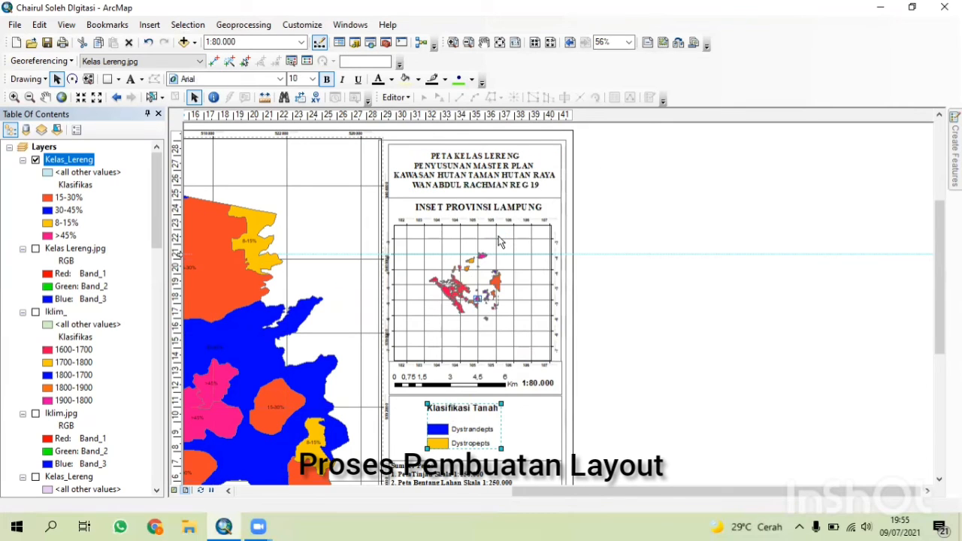
# Insert a new legend for the Kelas_Lereng layer, accepting the Legend Wizard defaults.
pyautogui.click(149, 24)
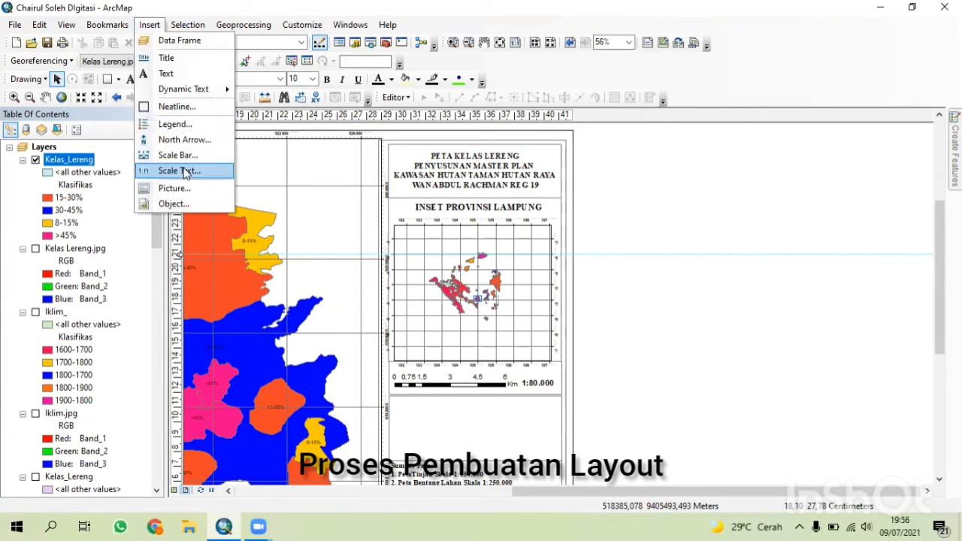
pyautogui.click(169, 125)
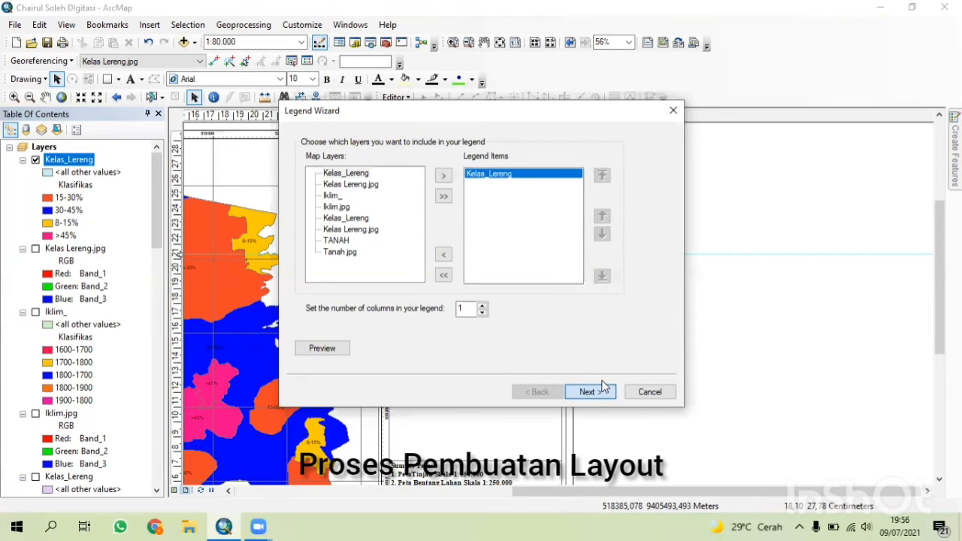
pyautogui.click(605, 386)
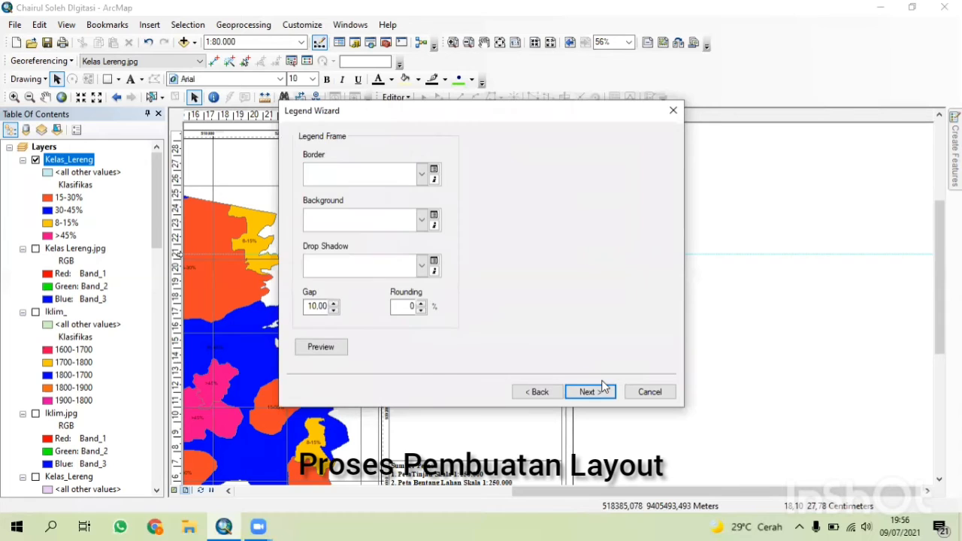
pyautogui.click(537, 391)
pyautogui.click(582, 391)
pyautogui.click(582, 391)
pyautogui.click(583, 392)
pyautogui.click(583, 391)
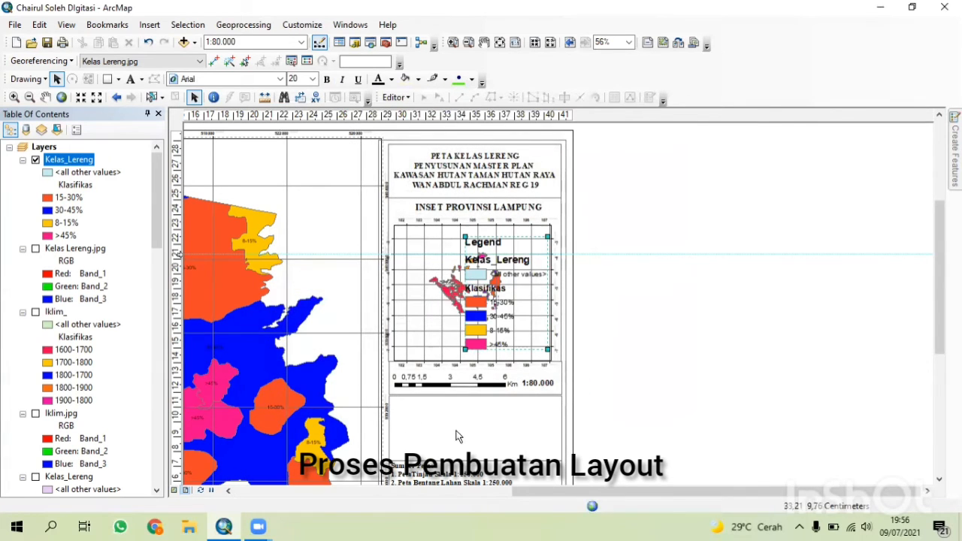
# Move the new legend beside the page and convert it to graphics.
pyautogui.moveTo(519, 324); pyautogui.dragTo(655, 382)
pyautogui.rightClick(655, 382)
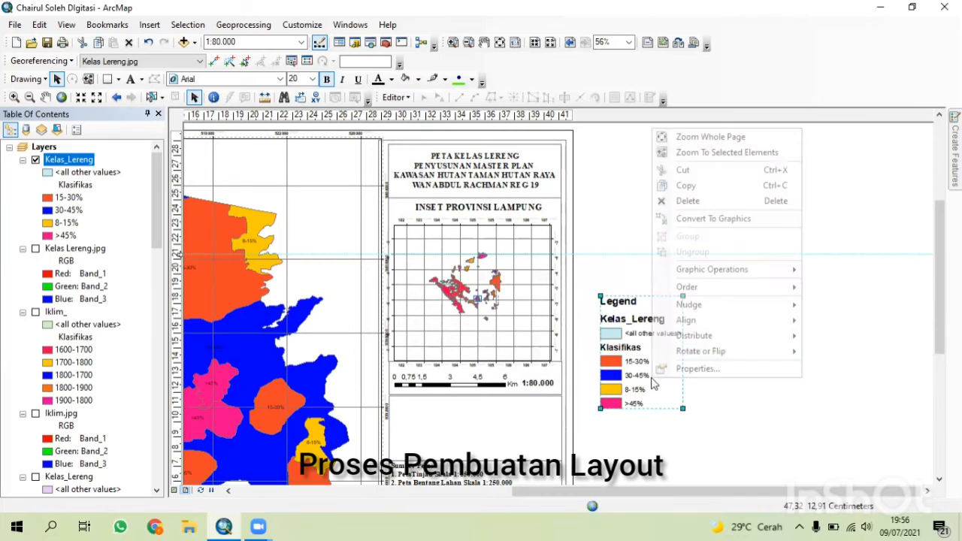
pyautogui.click(692, 220)
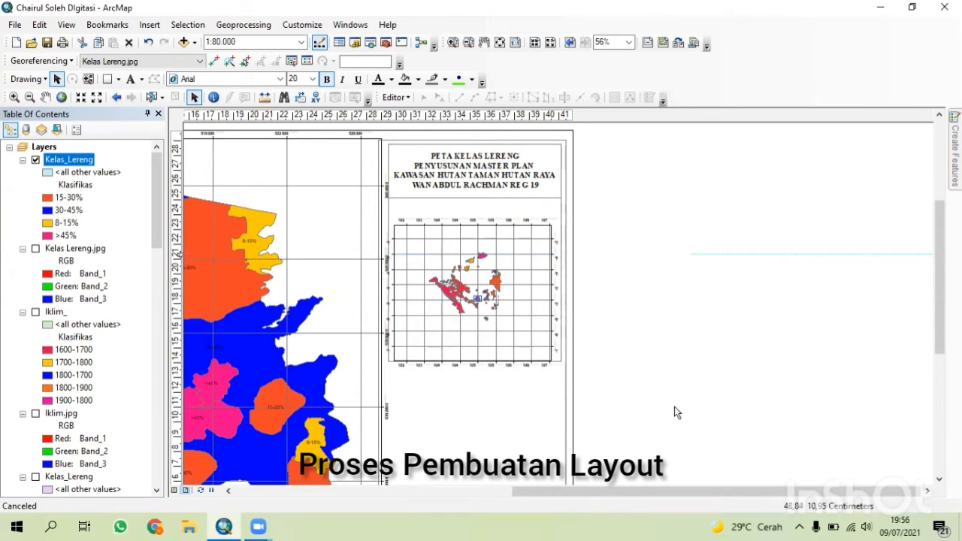
# Ungroup the converted legend graphics twice into separate elements.
pyautogui.scroll(-5, 655, 411)
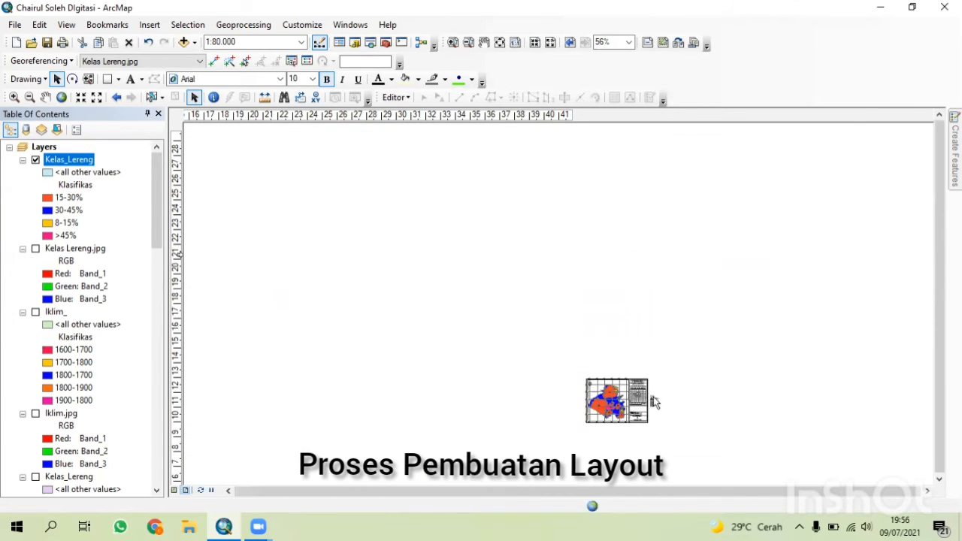
pyautogui.scroll(5, 651, 400)
pyautogui.moveTo(692, 416); pyautogui.dragTo(586, 273)
pyautogui.rightClick(555, 308)
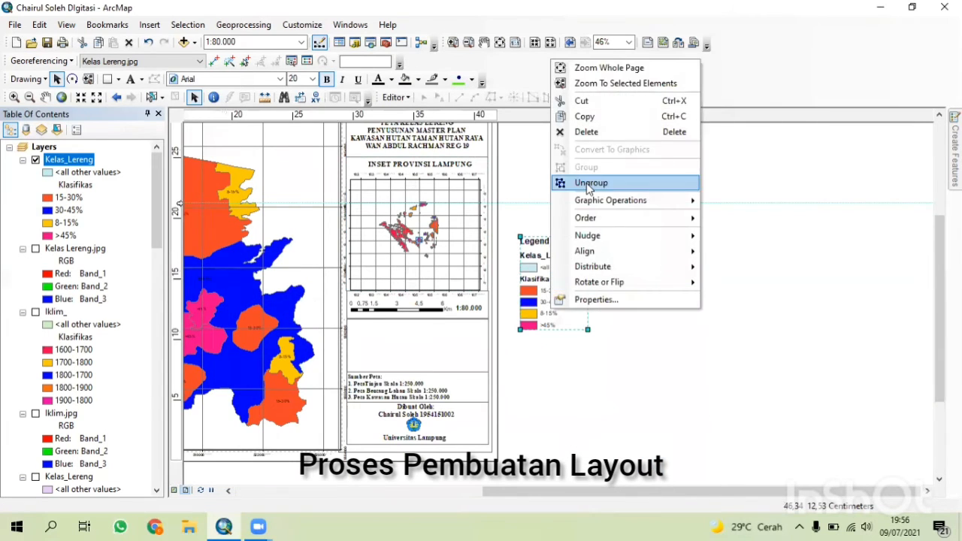
pyautogui.click(591, 182)
pyautogui.rightClick(571, 274)
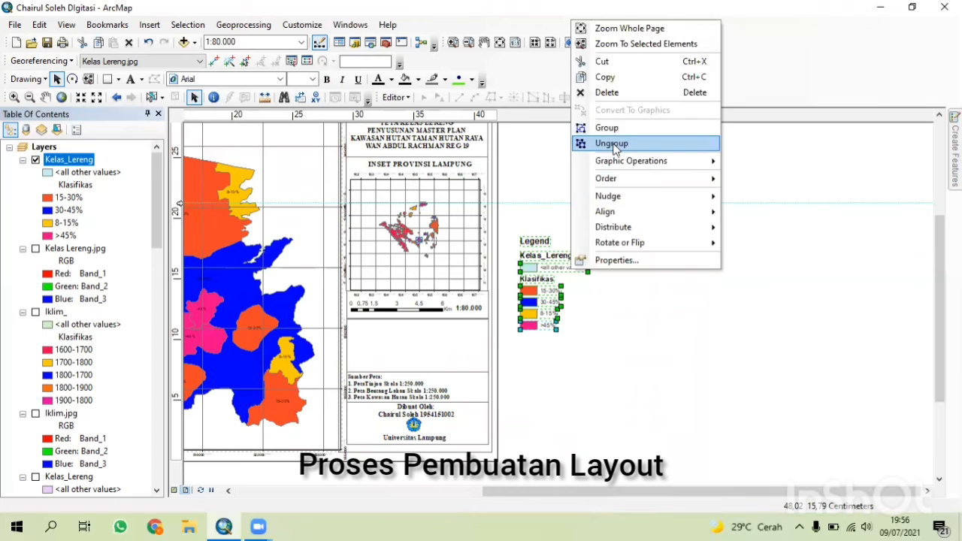
pyautogui.click(610, 141)
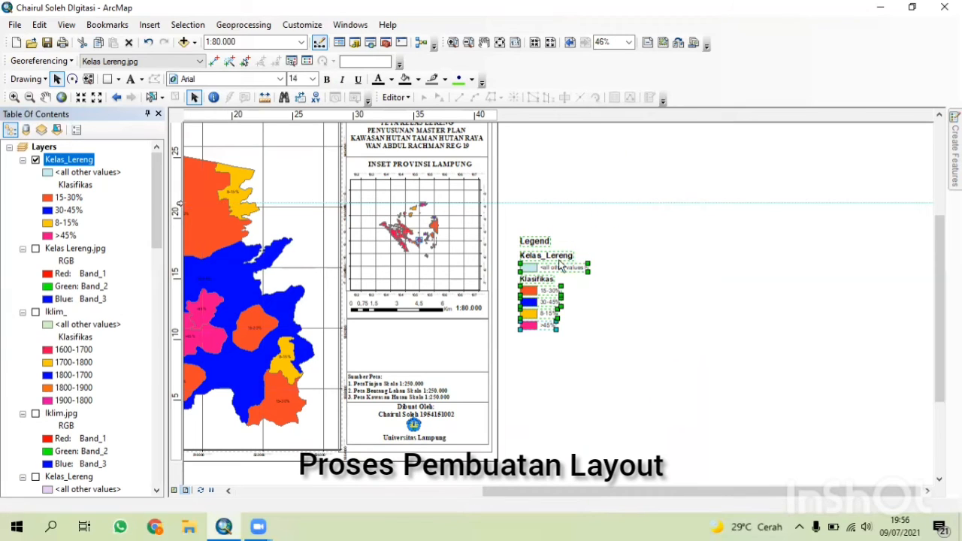
# Delete the Legend title, Kelas_Lereng heading and <all other values> entry from the ungrouped legend.
pyautogui.click(535, 242)
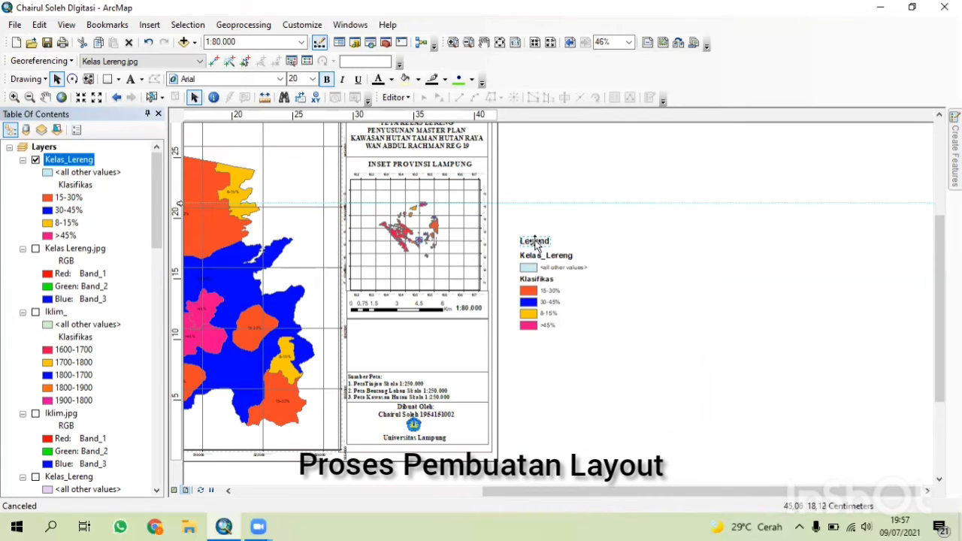
pyautogui.press('Delete')
pyautogui.click(533, 269)
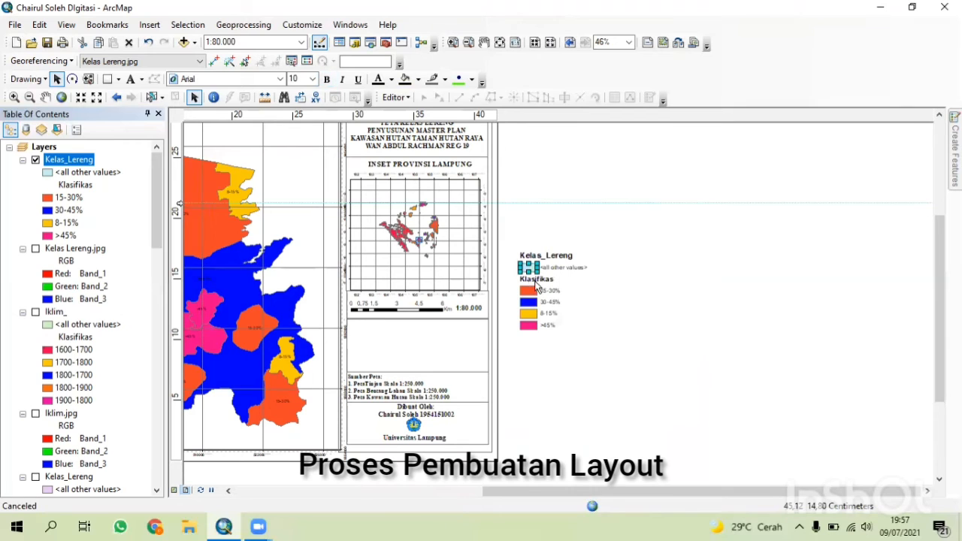
pyautogui.press('Delete')
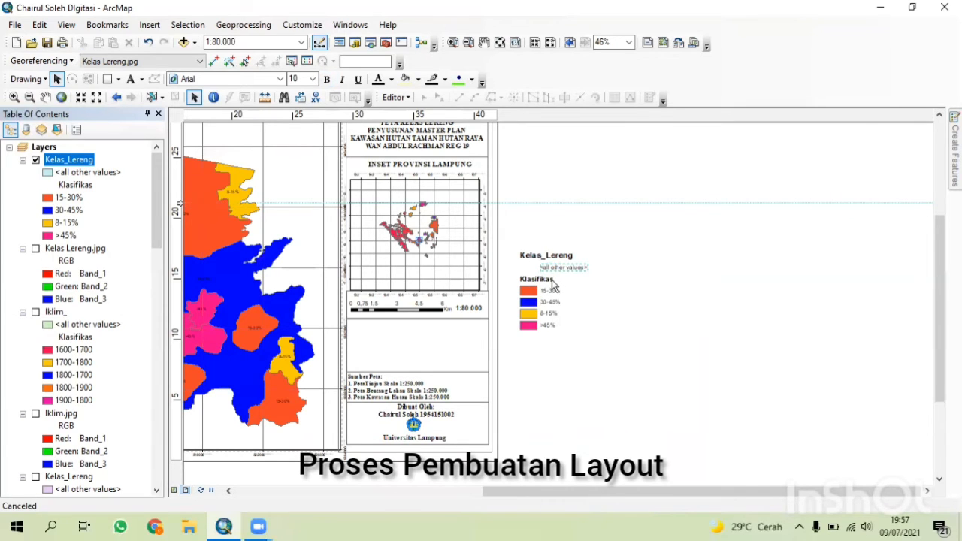
pyautogui.press('Delete')
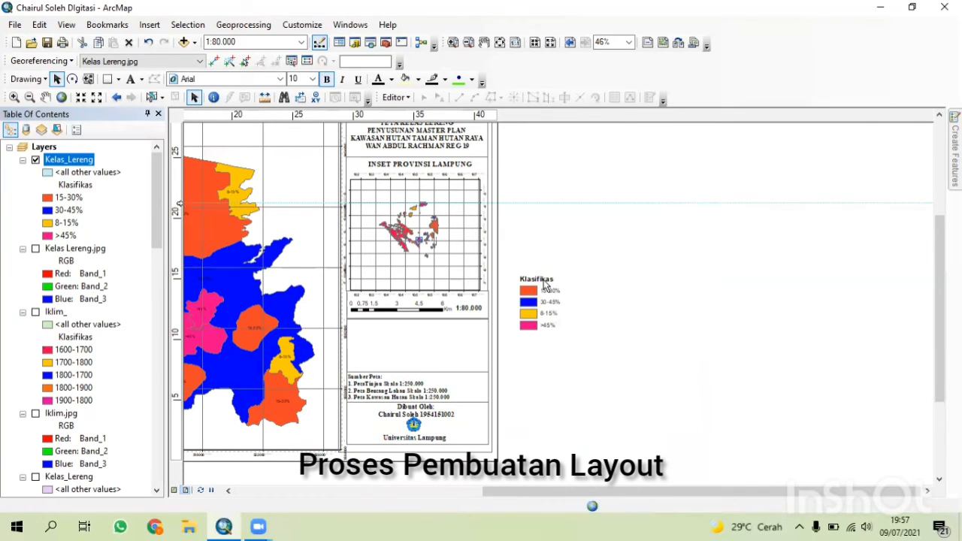
# Rename the Klasifikas heading to Klasifikasi Kelas Lereng.
pyautogui.doubleClick(544, 280)
pyautogui.click(430, 192)
pyautogui.write('ifikasi Kelas Lereng')
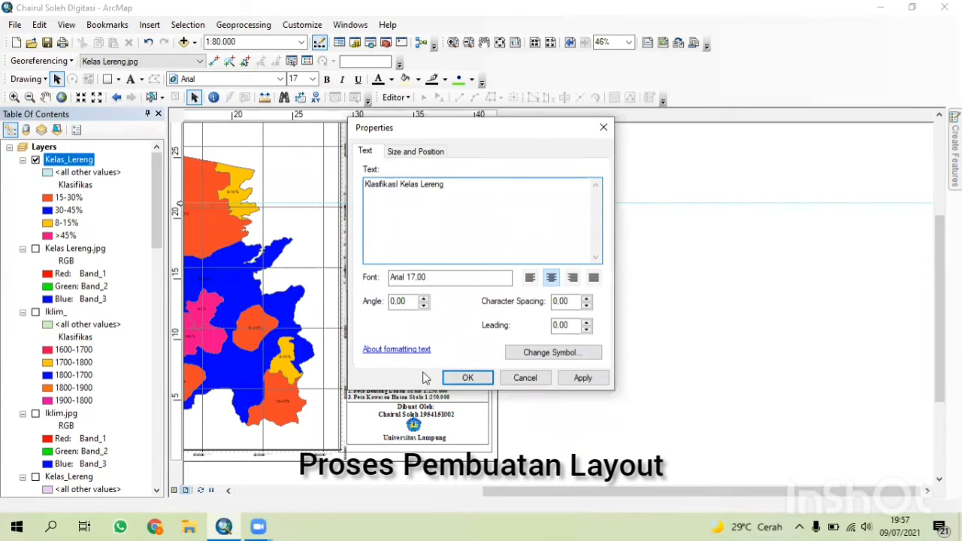
pyautogui.click(462, 378)
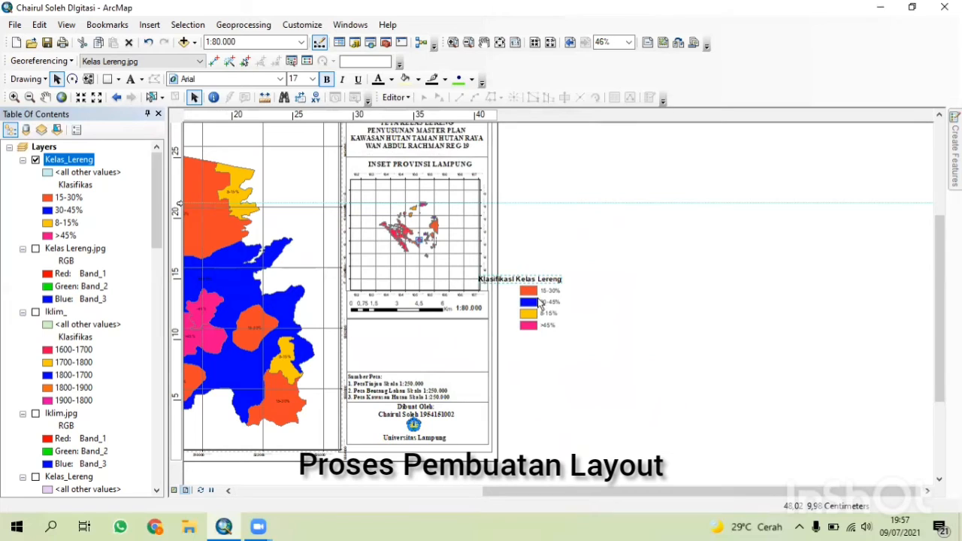
# Move the Klasifikasi Kelas Lereng heading into the legend box below the scale bar.
pyautogui.moveTo(530, 282); pyautogui.dragTo(427, 328)
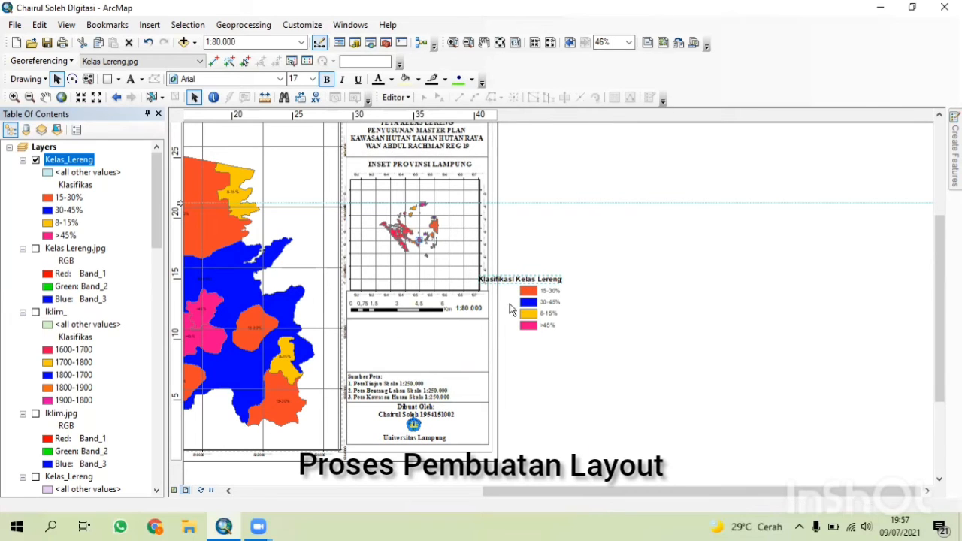
pyautogui.press('Escape')
# Group the slope class symbols in pairs and arrange them in two columns under the legend heading.
pyautogui.moveTo(519, 313); pyautogui.dragTo(565, 342)
pyautogui.rightClick(531, 318)
pyautogui.click(545, 184)
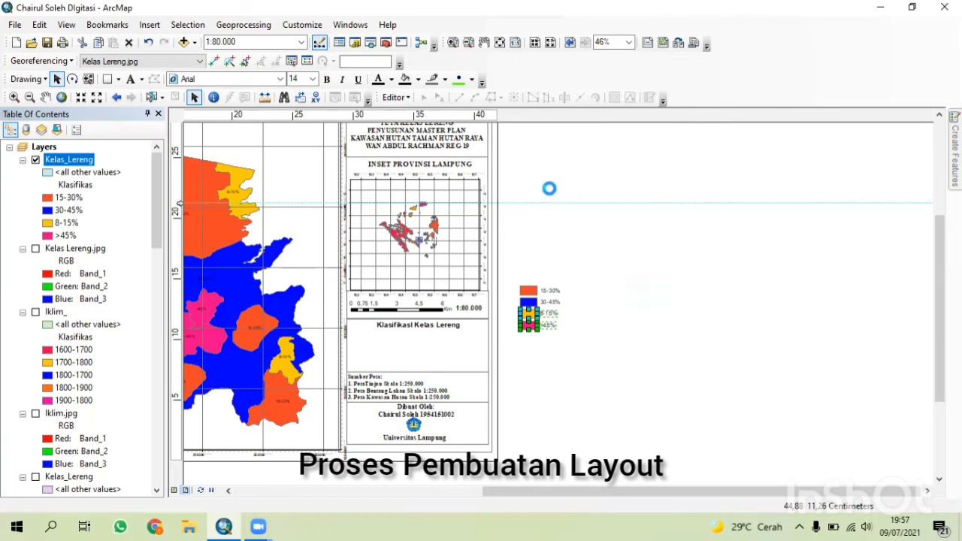
pyautogui.moveTo(540, 323); pyautogui.dragTo(381, 353)
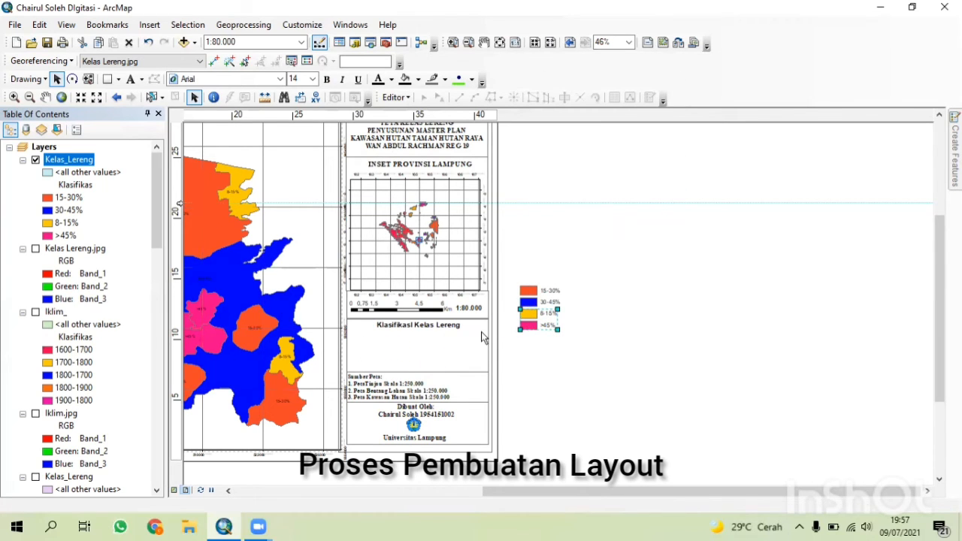
pyautogui.moveTo(613, 332); pyautogui.dragTo(433, 363)
pyautogui.rightClick(535, 304)
pyautogui.click(571, 158)
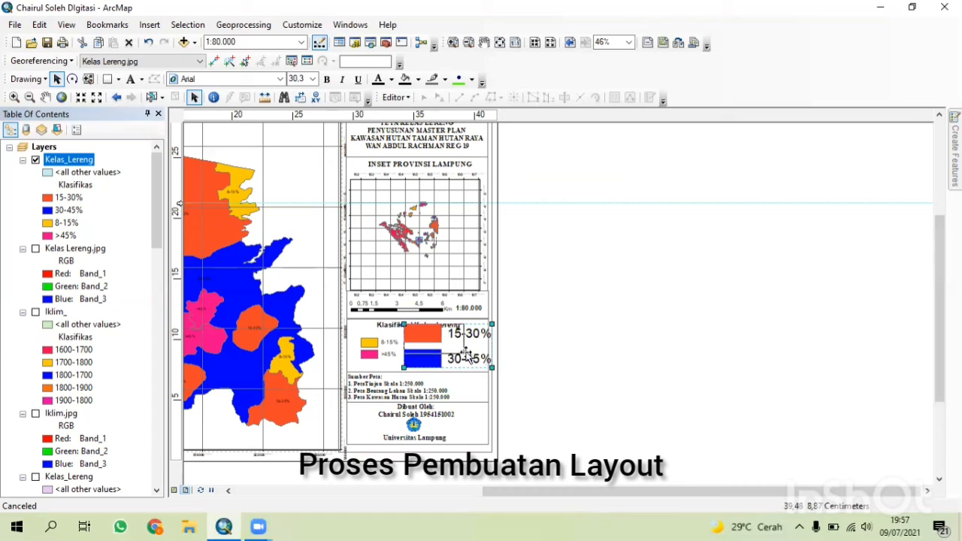
pyautogui.moveTo(492, 367); pyautogui.dragTo(433, 359)
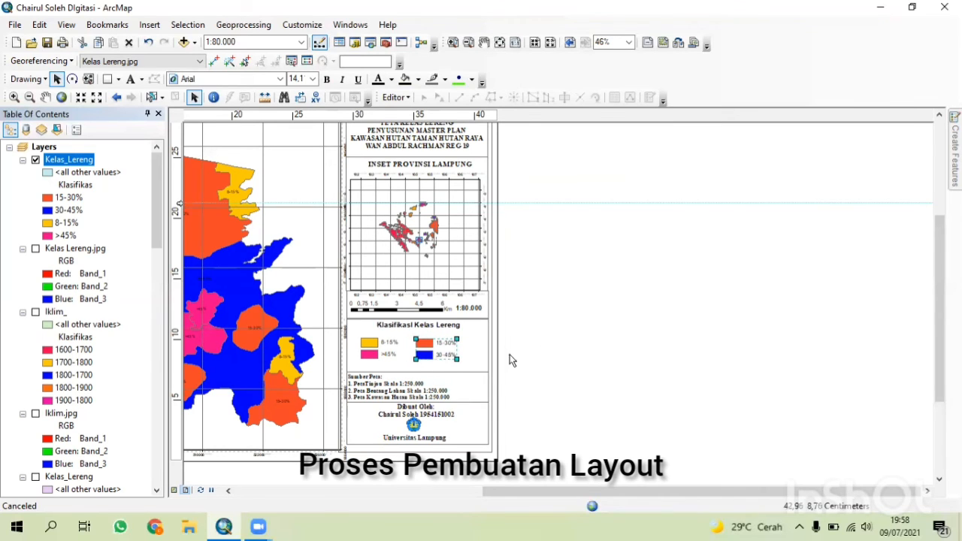
pyautogui.click(386, 347)
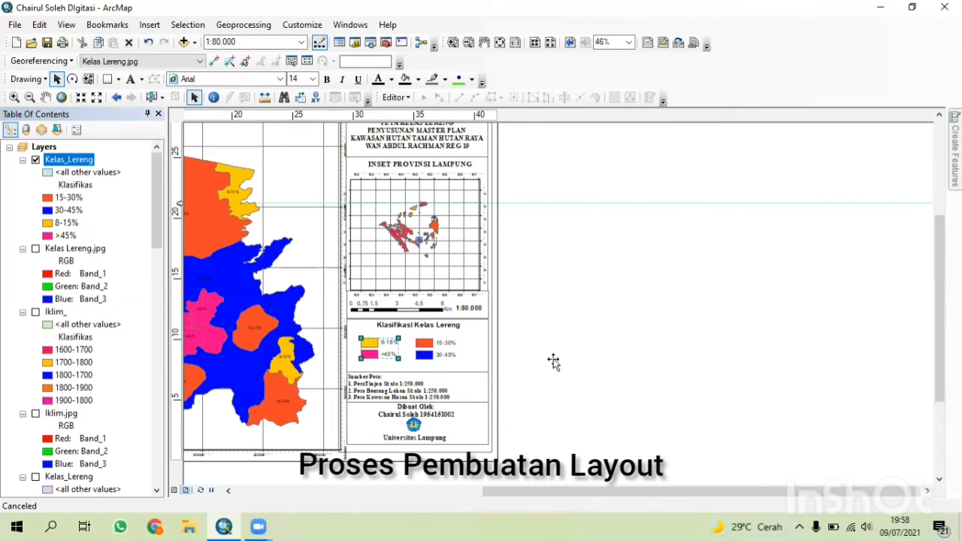
# Review the complete slope map layout page.
pyautogui.scroll(-3, 554, 364)
pyautogui.scroll(-1, 414, 387)
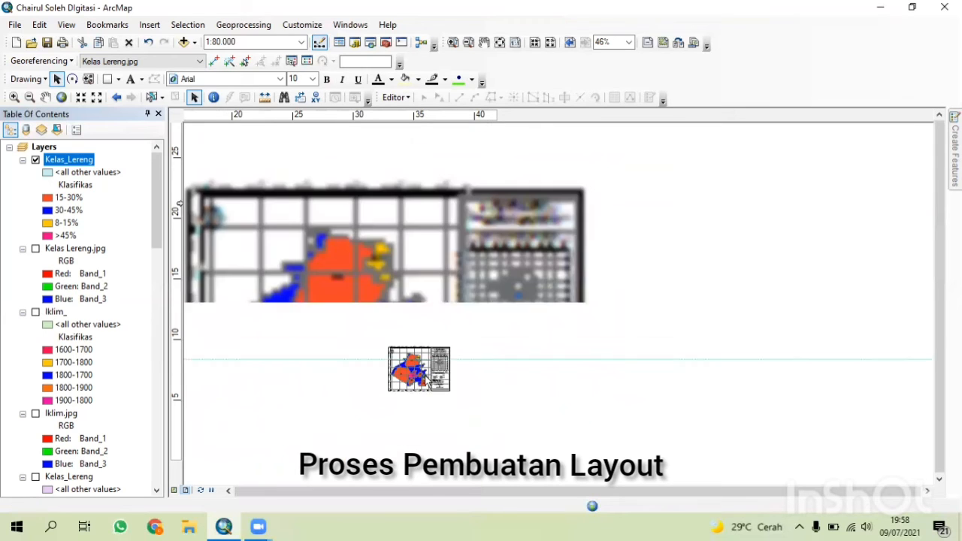
pyautogui.click(158, 113)
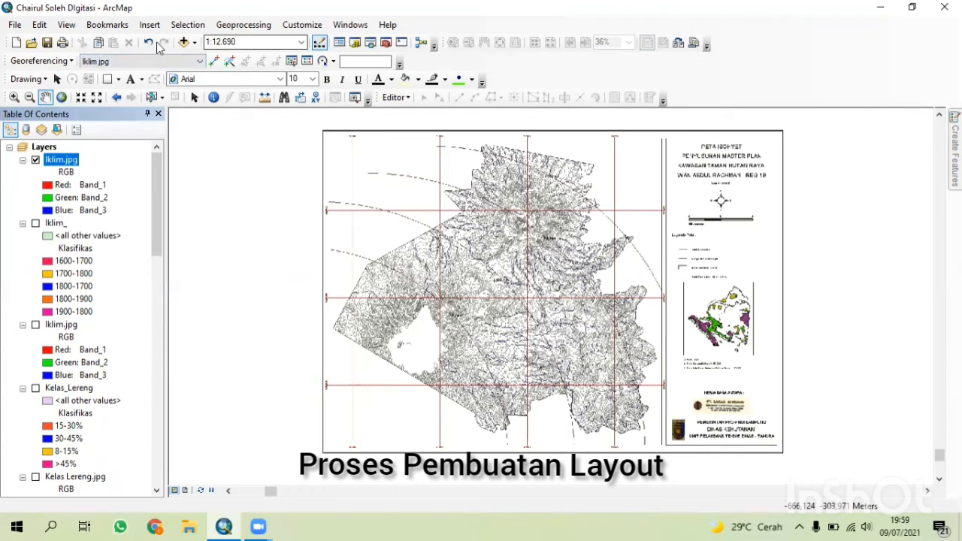
# Load the GCP Digitasi link file into the link table for the Iklim.jpg scan.
pyautogui.click(307, 61)
pyautogui.click(9, 139)
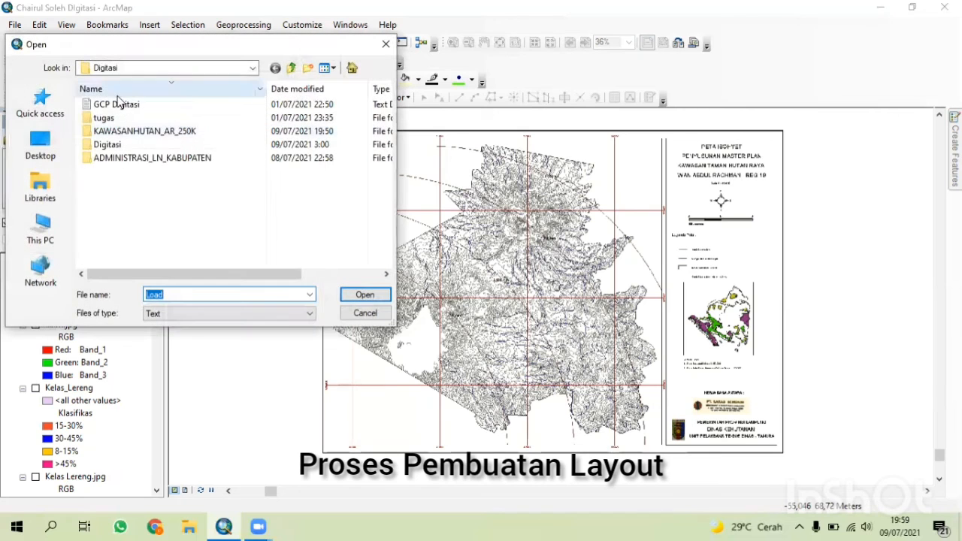
pyautogui.click(154, 101)
pyautogui.click(365, 293)
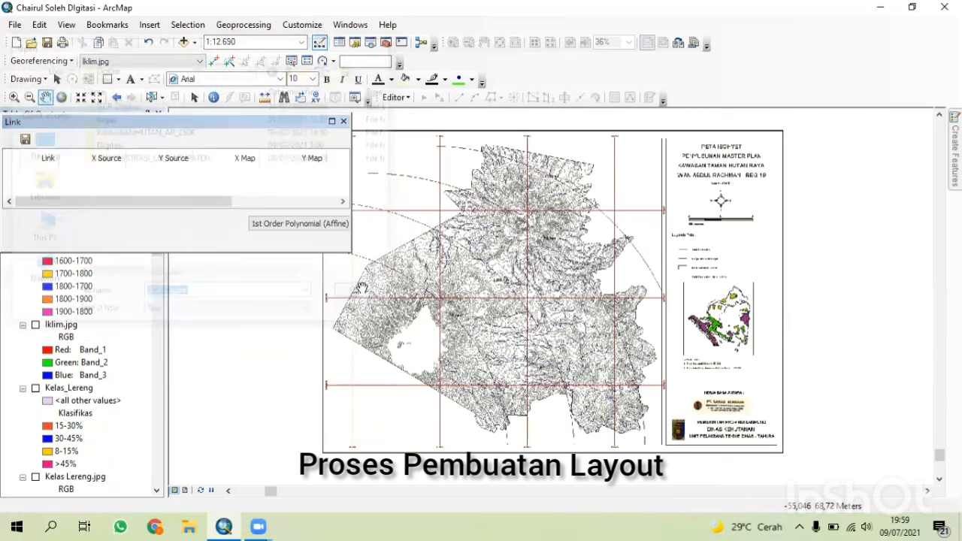
# Reopen the georeferencing link table for Iklim.jpg and load the GCP Digitasi link file into it.
pyautogui.click(343, 121)
pyautogui.click(199, 61)
pyautogui.click(105, 79)
pyautogui.click(307, 61)
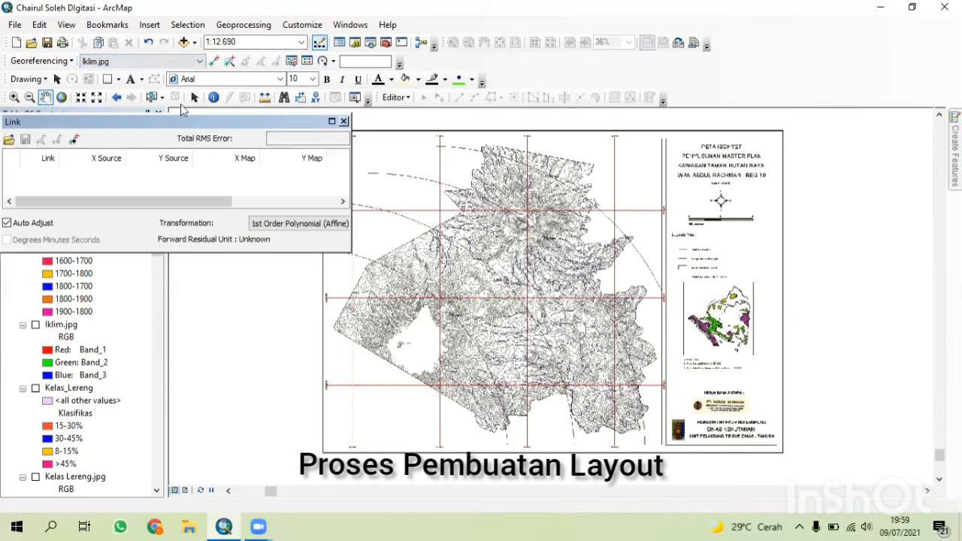
pyautogui.click(9, 139)
pyautogui.click(113, 101)
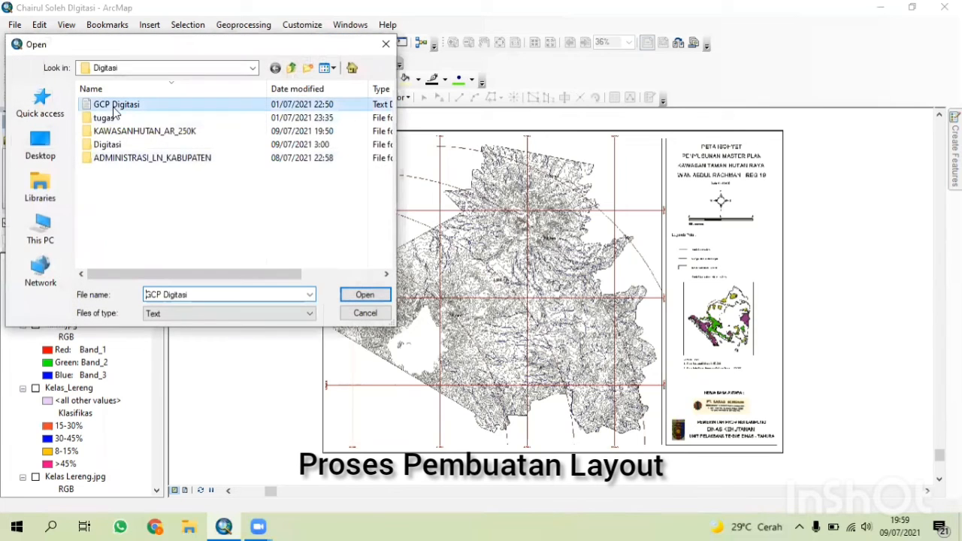
pyautogui.click(365, 294)
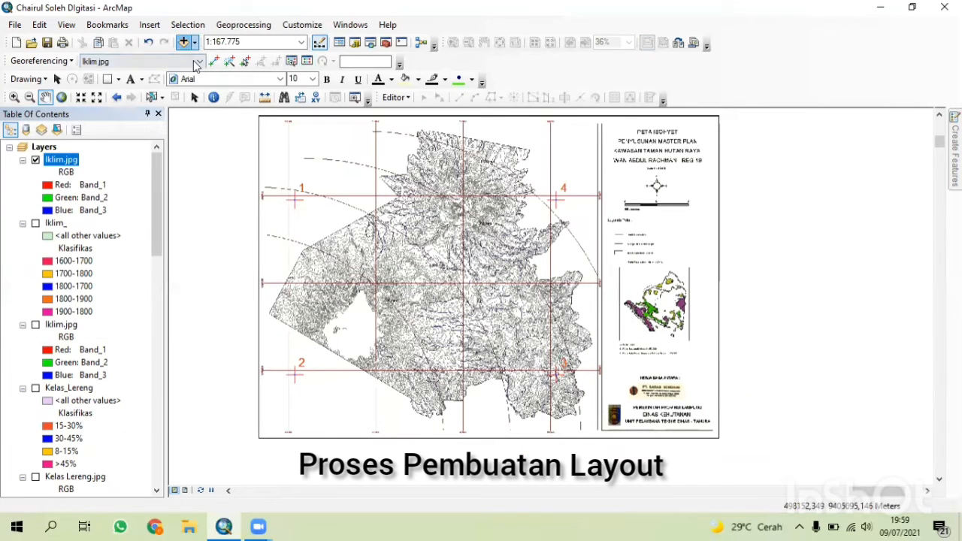
# Add the TAHURA_IKLIM.shp shapefile from the DIGITASI UAP folder to the map.
pyautogui.click(183, 42)
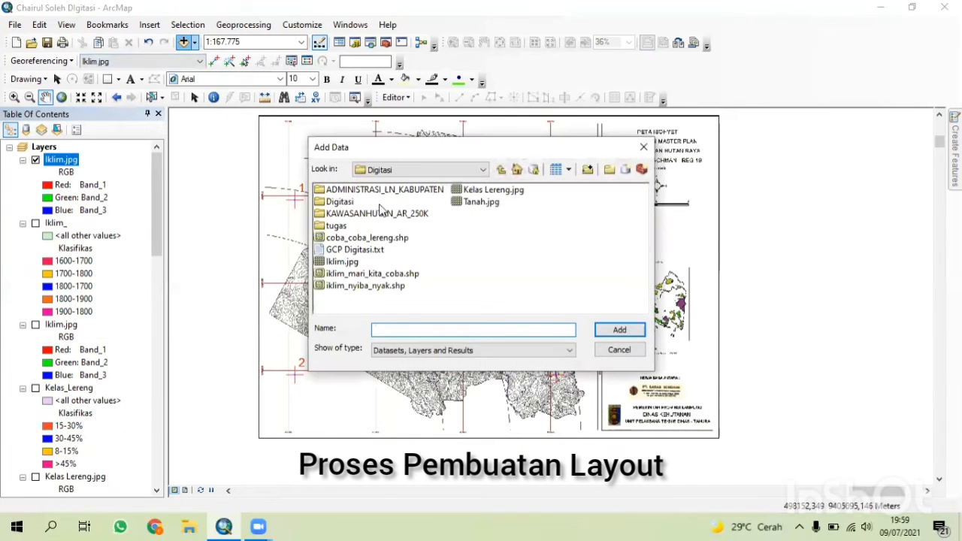
pyautogui.click(501, 170)
pyautogui.doubleClick(367, 238)
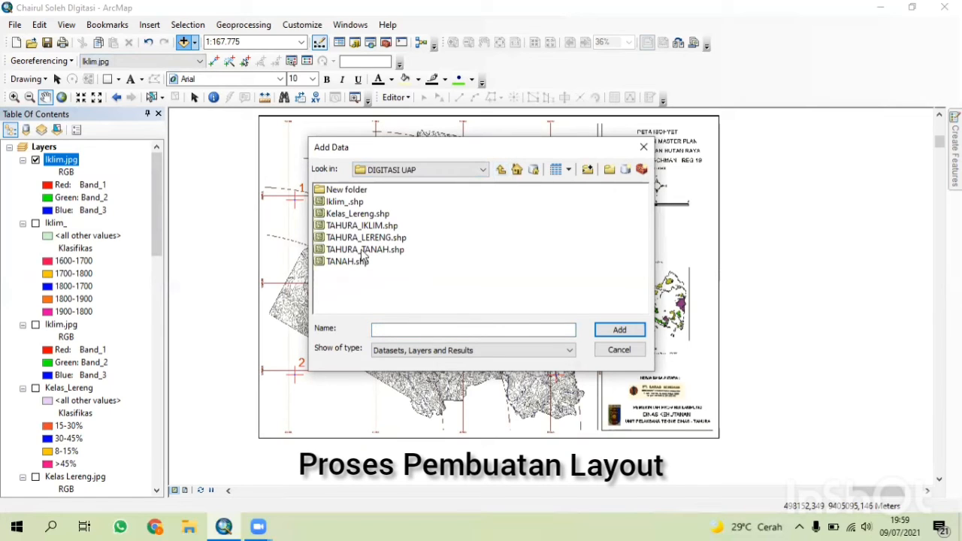
pyautogui.click(365, 229)
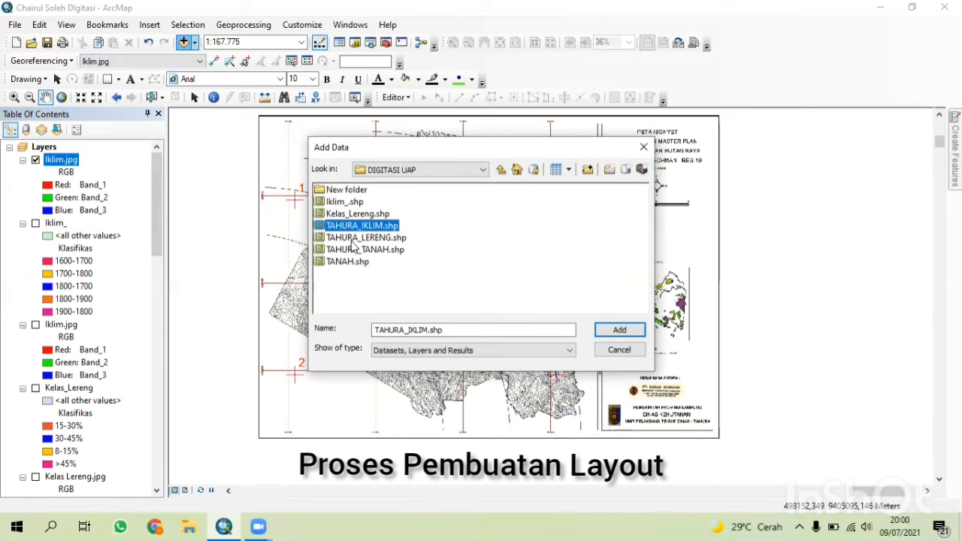
pyautogui.click(619, 330)
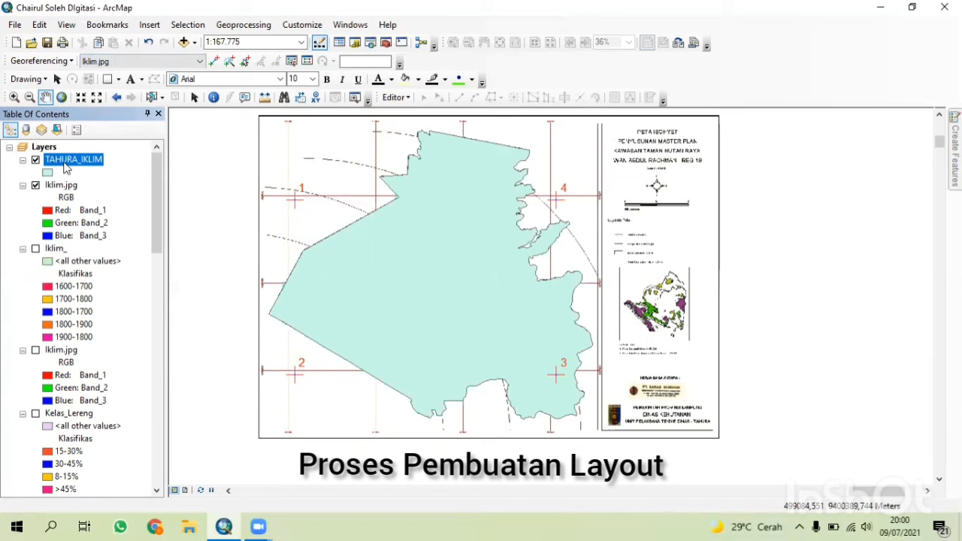
# Export all TAHURA_IKLIM features to a new shapefile named Kelas Iklim in New folder and add it to the map.
pyautogui.rightClick(48, 172)
pyautogui.press('Escape')
pyautogui.rightClick(76, 160)
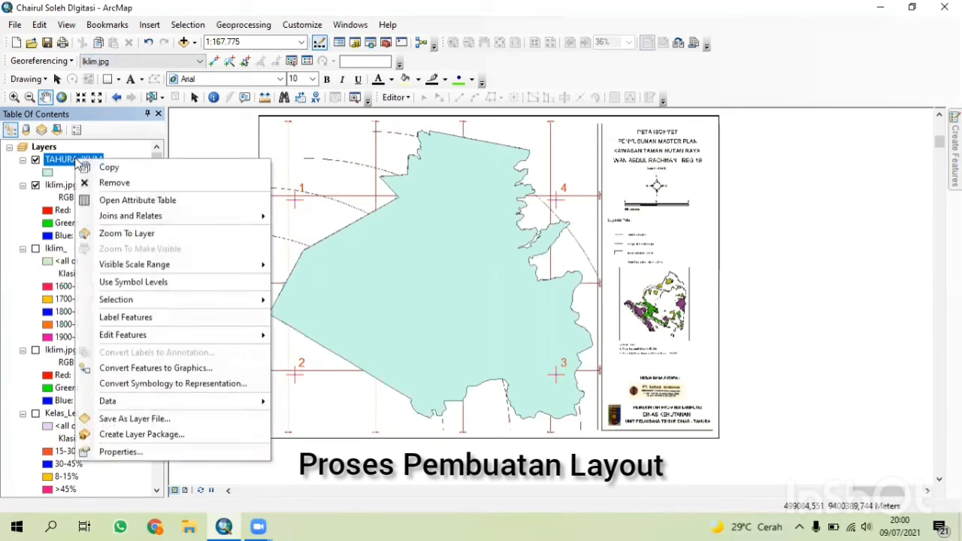
pyautogui.moveTo(178, 406)
pyautogui.click(319, 418)
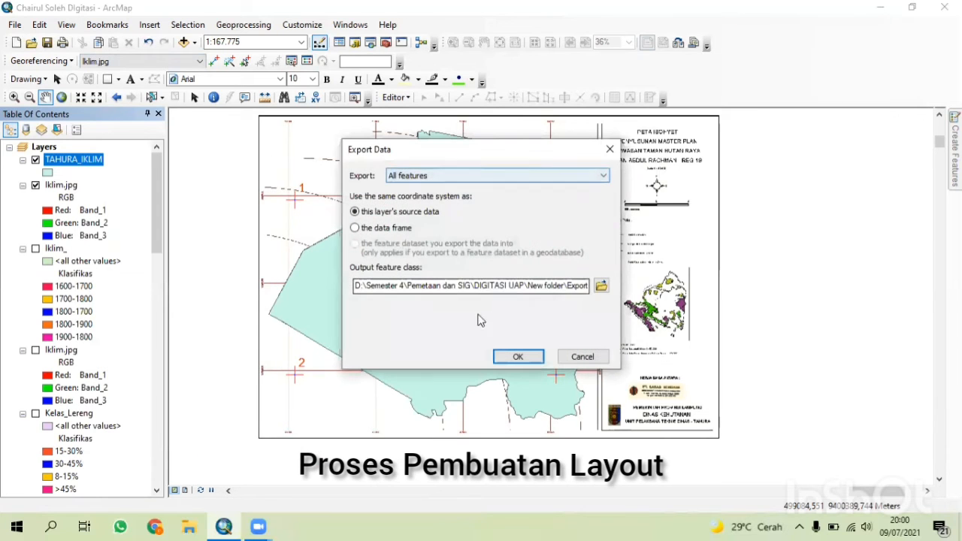
pyautogui.click(601, 286)
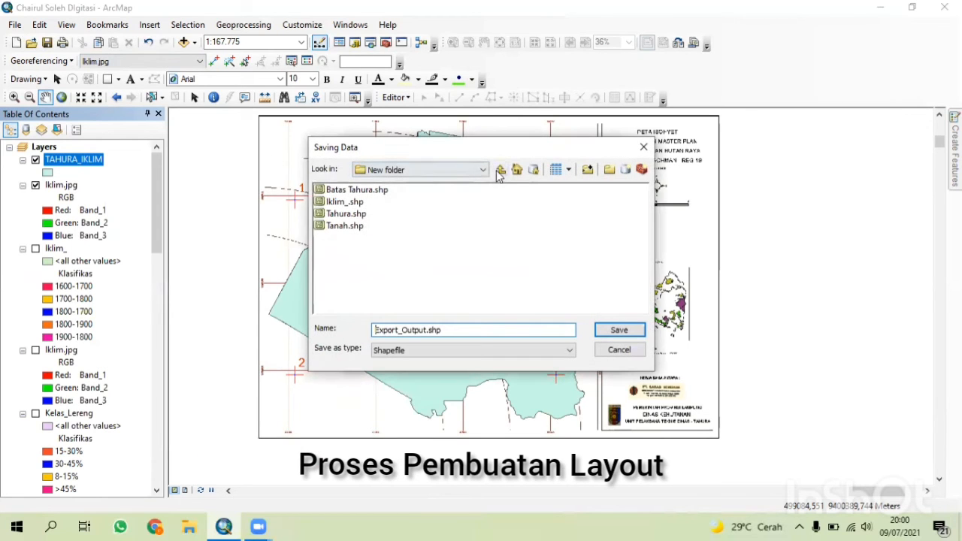
pyautogui.doubleClick(474, 329)
pyautogui.press('BackSpace')
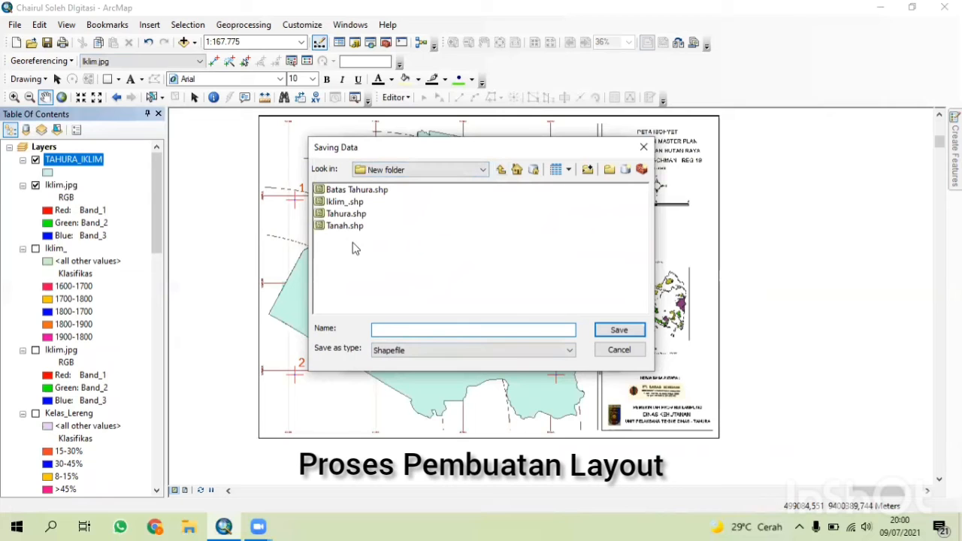
pyautogui.click(641, 337)
pyautogui.click(516, 357)
pyautogui.click(543, 315)
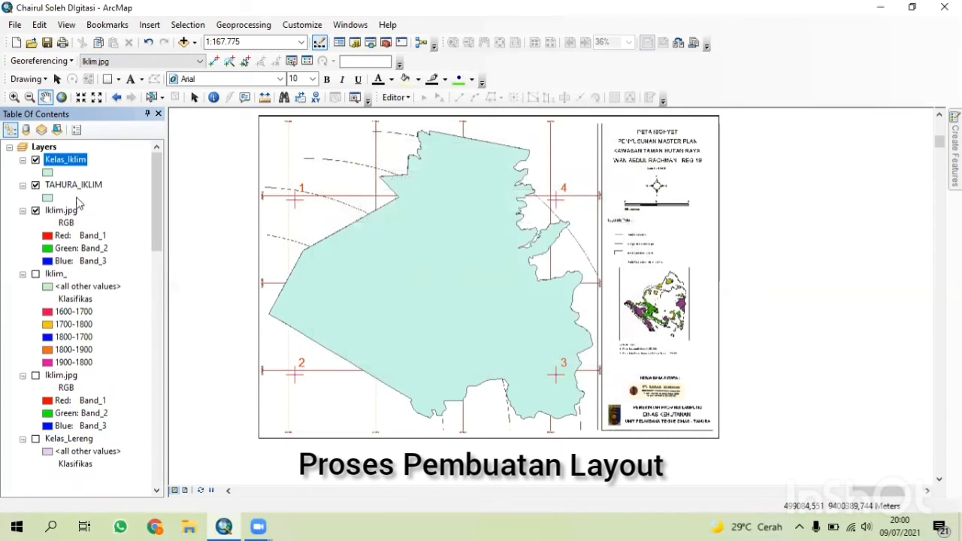
# Remove the TAHURA_IKLIM layer from the map.
pyautogui.rightClick(73, 184)
pyautogui.click(109, 206)
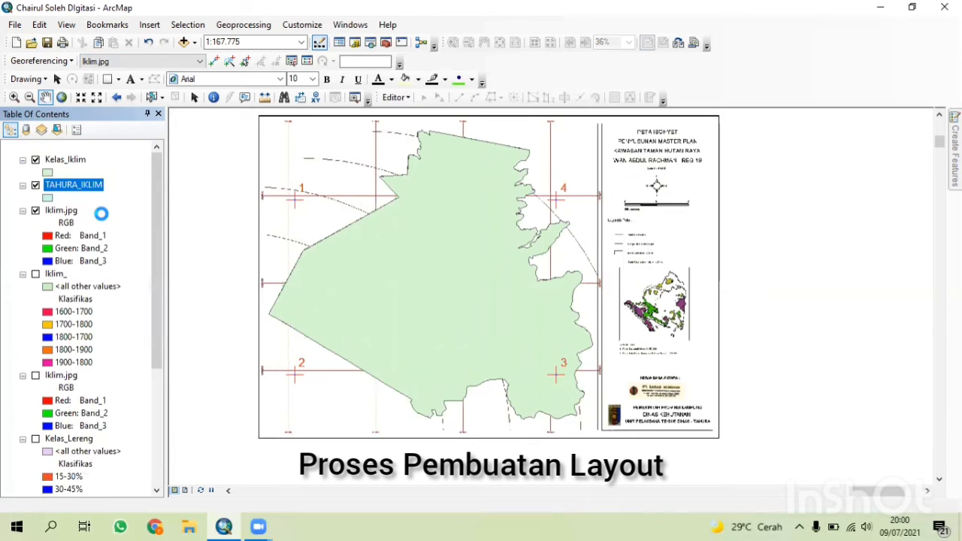
# Change the Kelas_Iklim symbol to a Hollow fill with a red outline.
pyautogui.rightClick(66, 160)
pyautogui.click(46, 175)
pyautogui.click(47, 175)
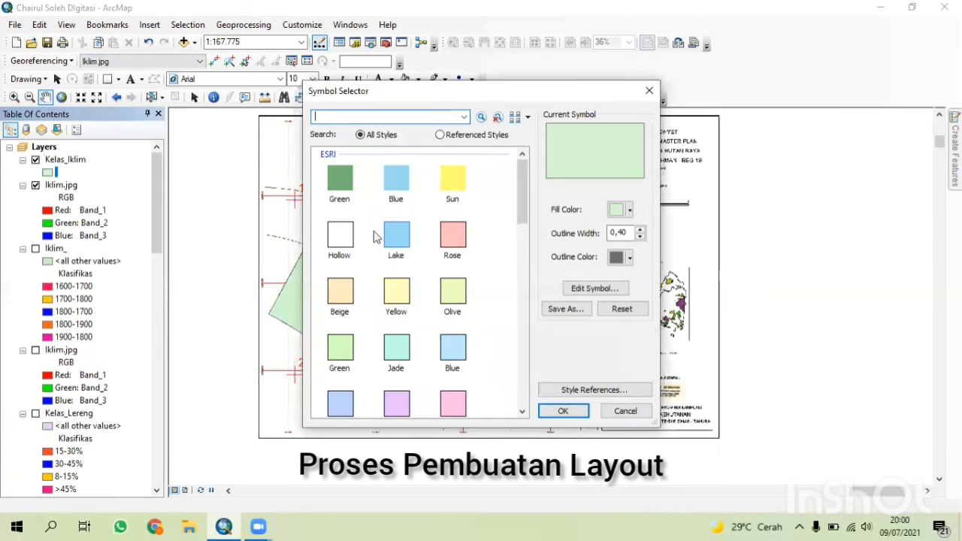
pyautogui.click(342, 237)
pyautogui.click(629, 257)
pyautogui.click(626, 321)
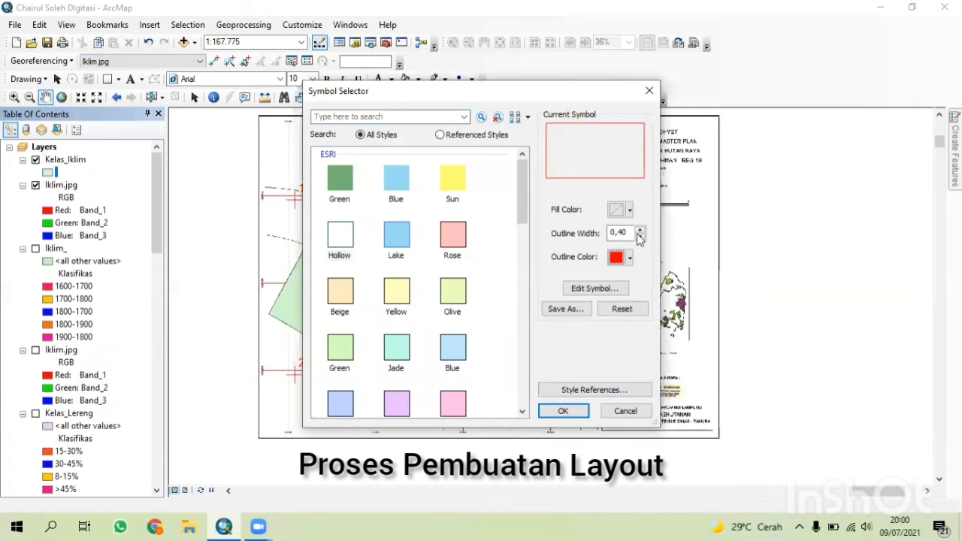
pyautogui.click(563, 411)
# Start an editing session on the Kelas_Iklim layer.
pyautogui.click(394, 97)
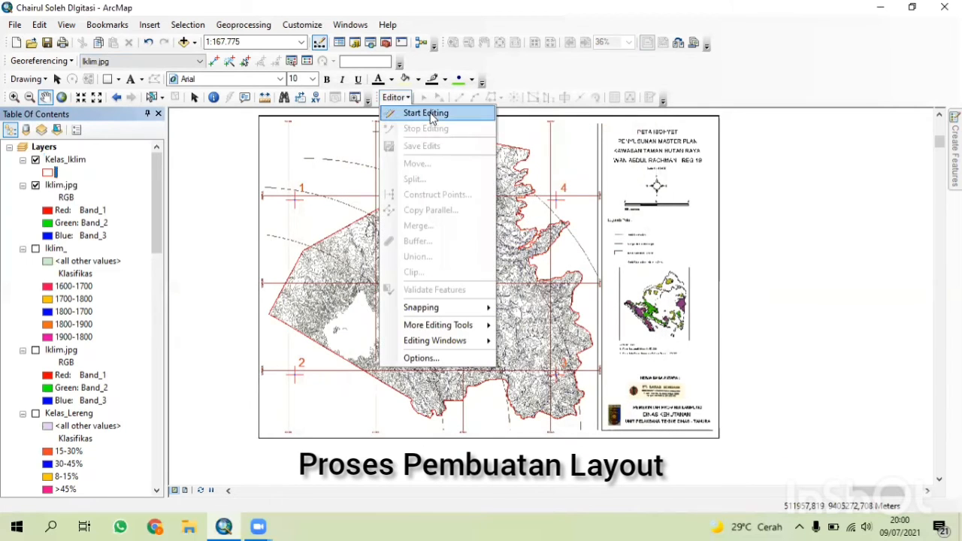
pyautogui.click(421, 114)
pyautogui.click(391, 155)
pyautogui.click(553, 411)
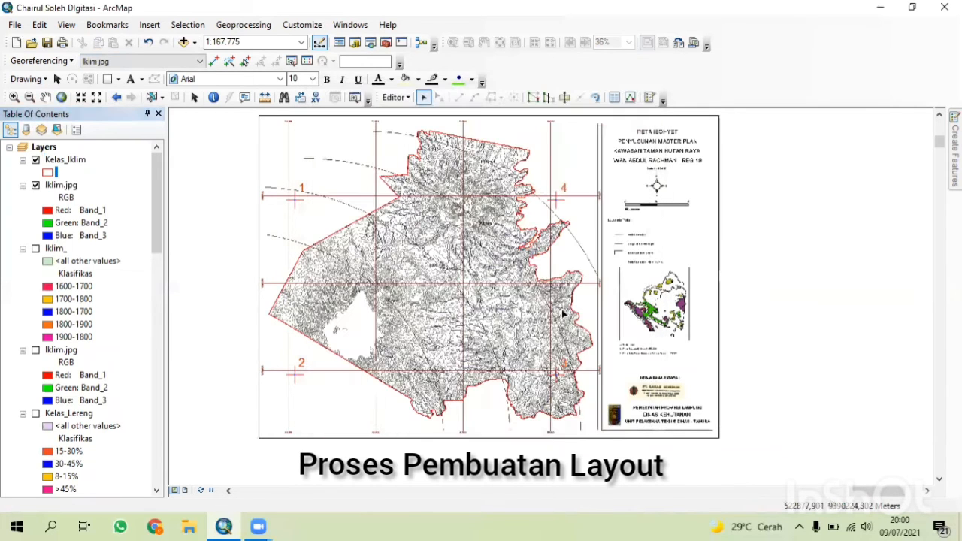
# Select the Kelas_Iklim polygon and cut it along the first climate zone boundary of the scan.
pyautogui.click(564, 98)
pyautogui.click(499, 284)
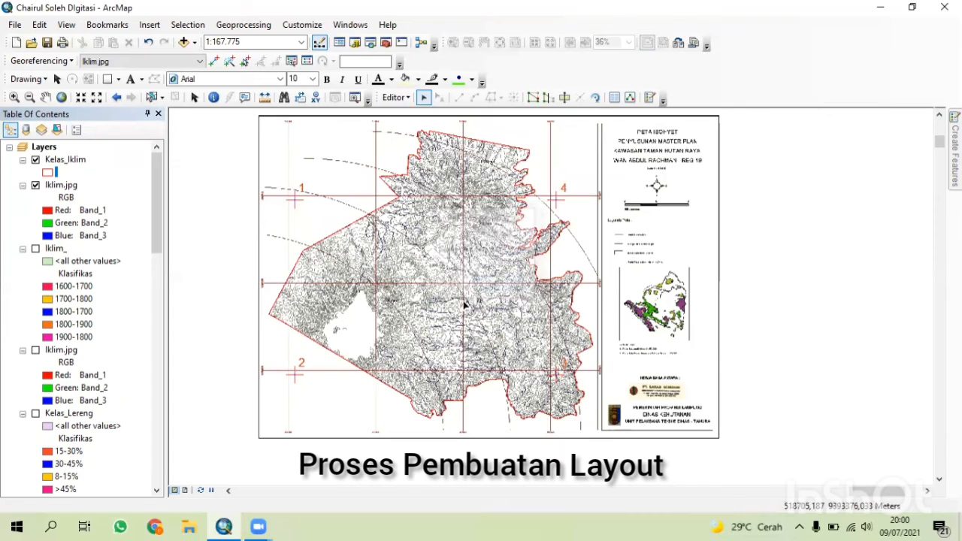
pyautogui.click(460, 304)
pyautogui.click(564, 99)
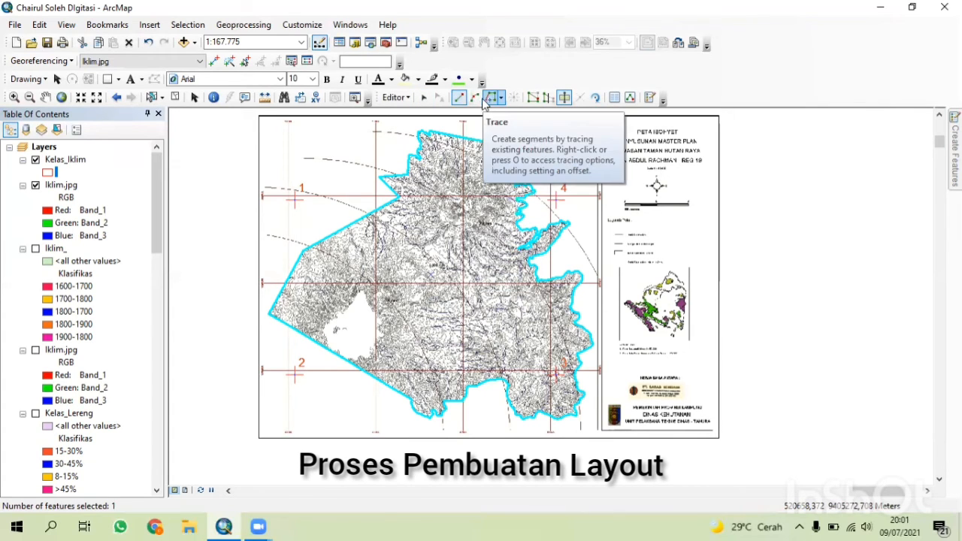
pyautogui.scroll(3, 311, 255)
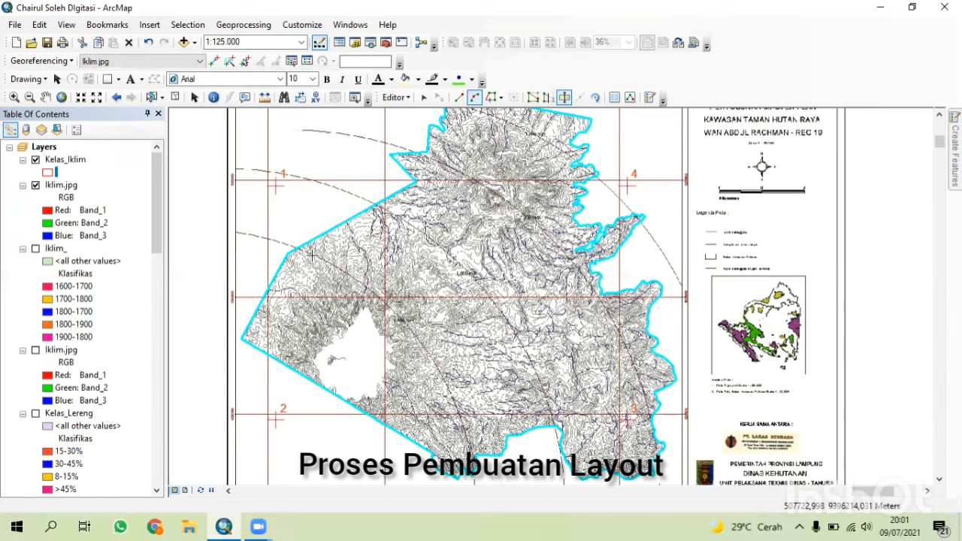
pyautogui.scroll(2, 293, 263)
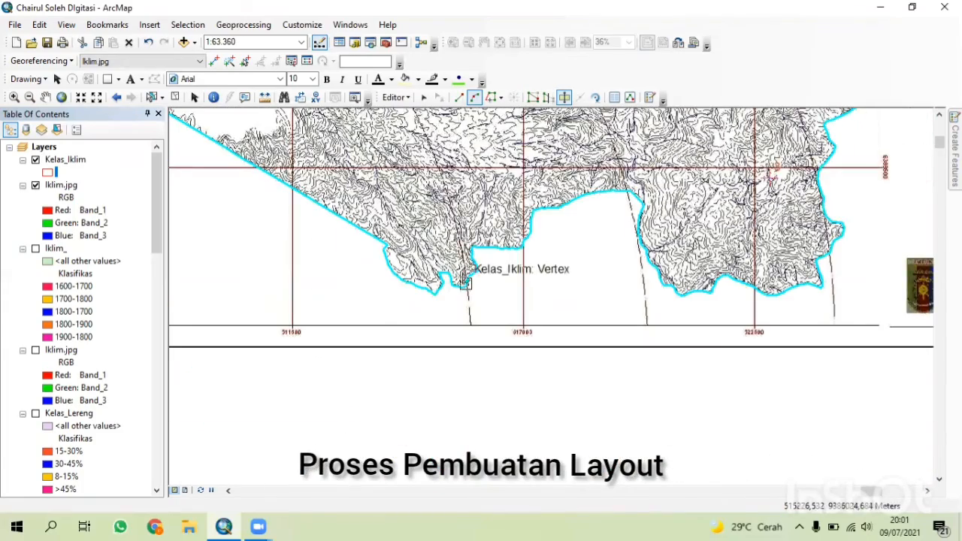
pyautogui.scroll(-3, 466, 230)
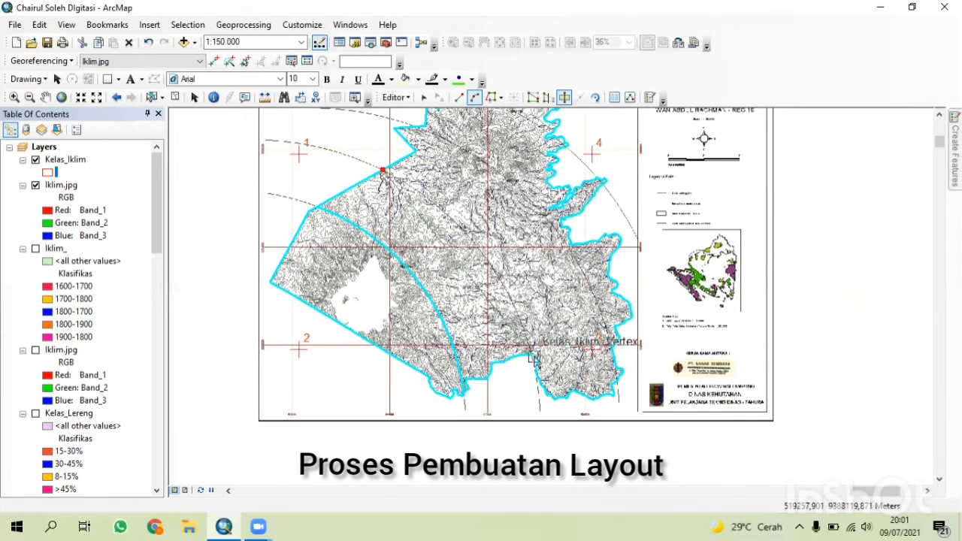
pyautogui.doubleClick(516, 312)
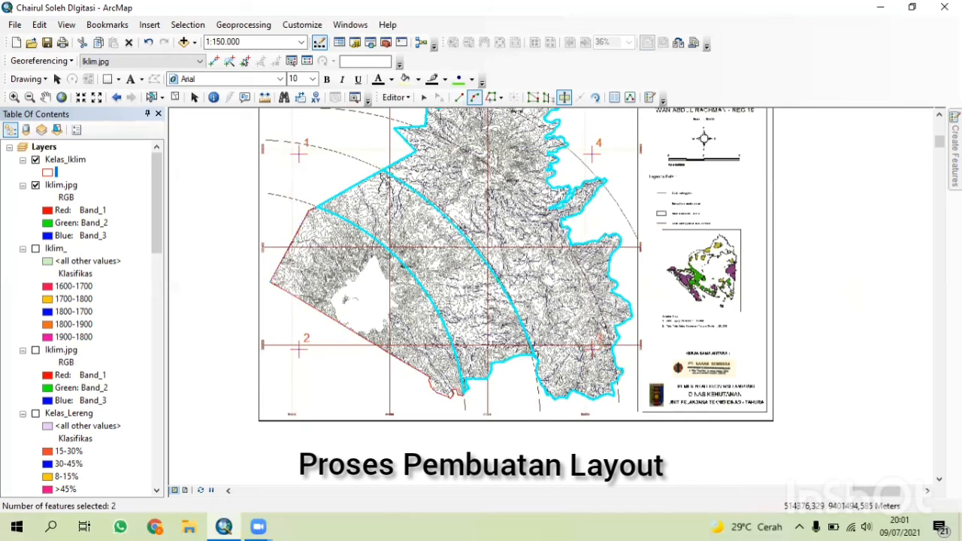
# Cut the Kelas_Iklim polygon along the second climate zone boundary of the scan.
pyautogui.click(417, 127)
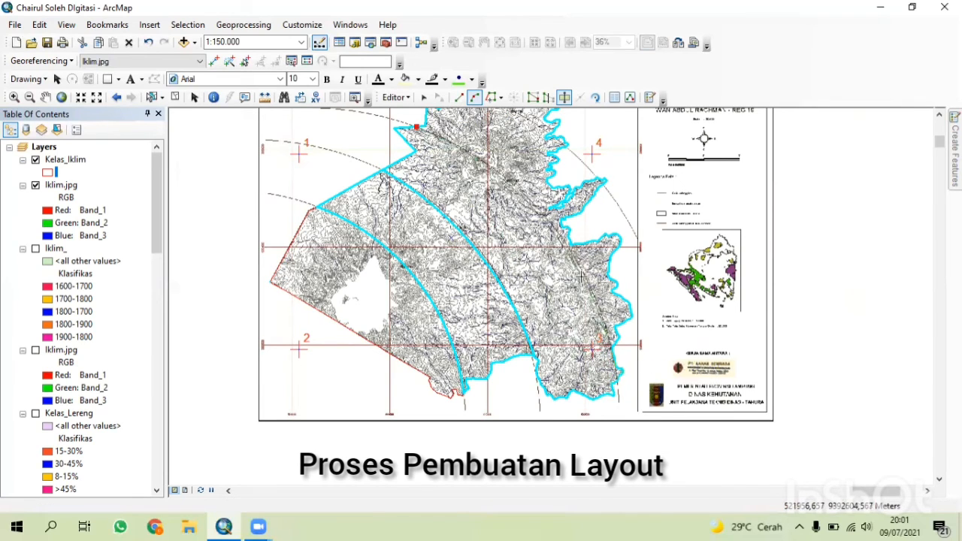
pyautogui.doubleClick(583, 275)
pyautogui.moveTo(583, 275); pyautogui.dragTo(502, 381)
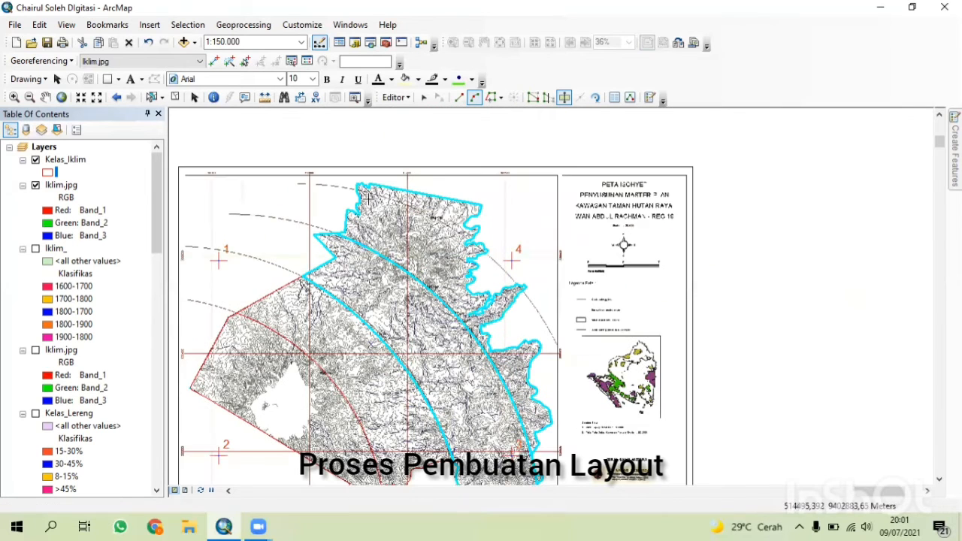
pyautogui.click(357, 190)
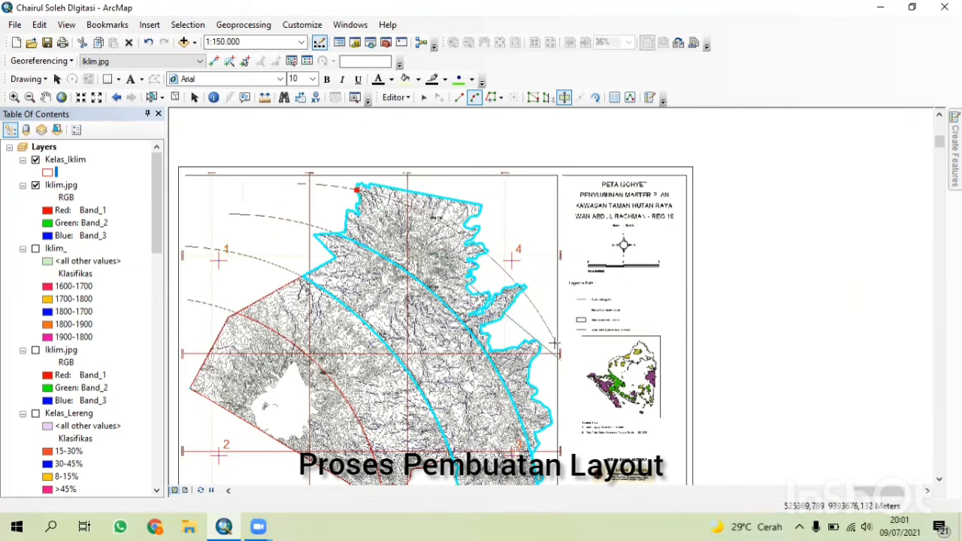
pyautogui.doubleClick(501, 267)
# Stop editing and save the edits to Kelas_Iklim.
pyautogui.click(394, 97)
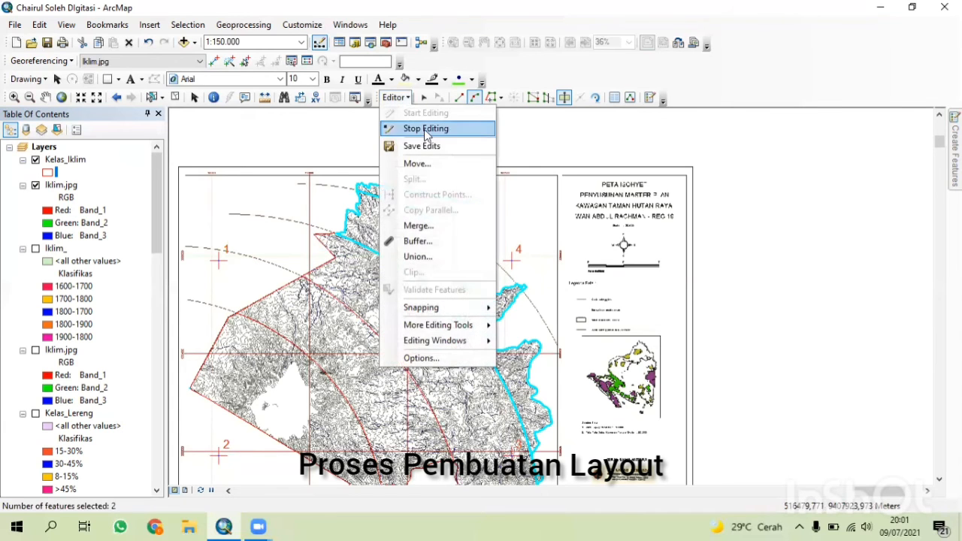
pyautogui.click(426, 129)
pyautogui.click(438, 311)
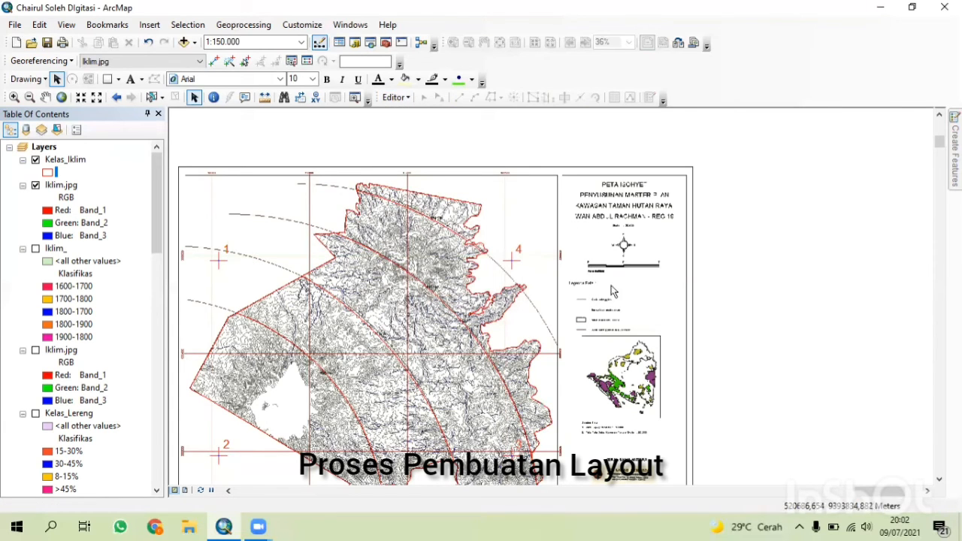
# Hide and show the Iklim.jpg scan to inspect the cut polygon boundaries.
pyautogui.click(36, 185)
pyautogui.moveTo(439, 396); pyautogui.dragTo(470, 313)
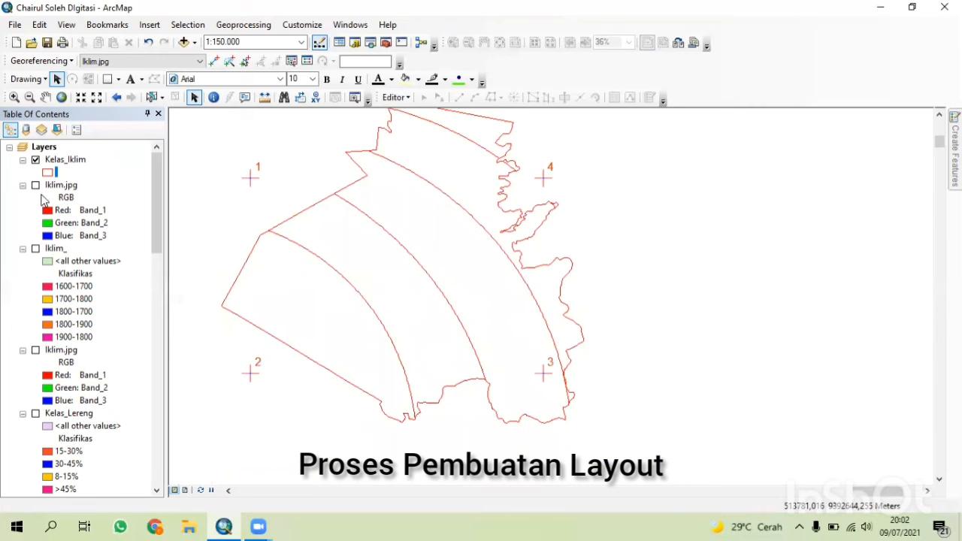
pyautogui.click(36, 186)
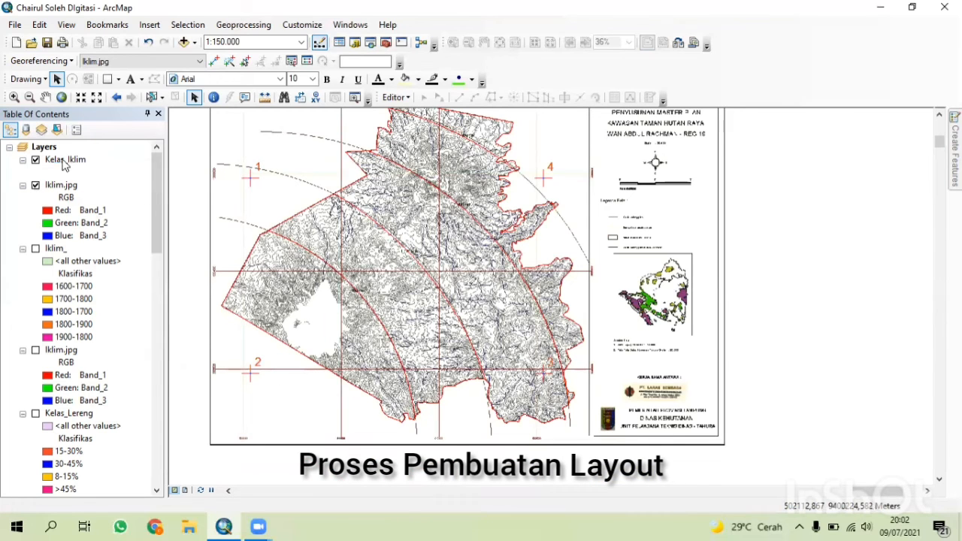
# Open the Kelas_Iklim attribute table to examine its polygons, then close it.
pyautogui.rightClick(63, 162)
pyautogui.click(128, 200)
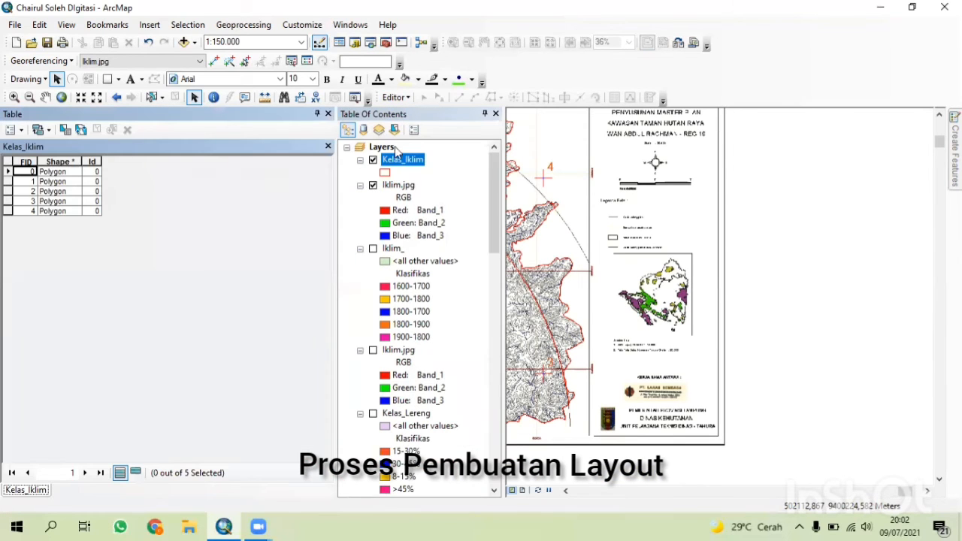
pyautogui.click(328, 147)
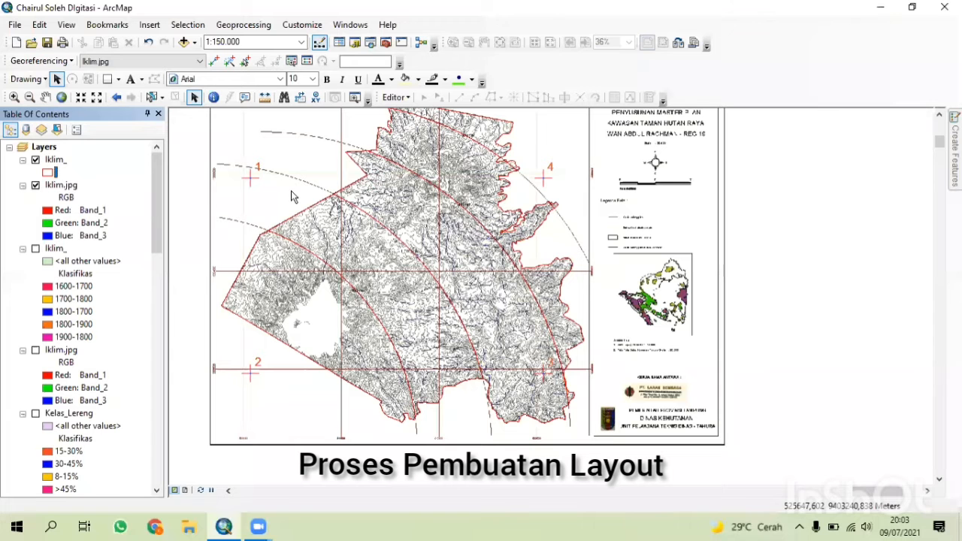
# Symbolize the Kelas_Iklim layer by unique values of the Klasifikas field, adding all values and applying.
pyautogui.rightClick(57, 162)
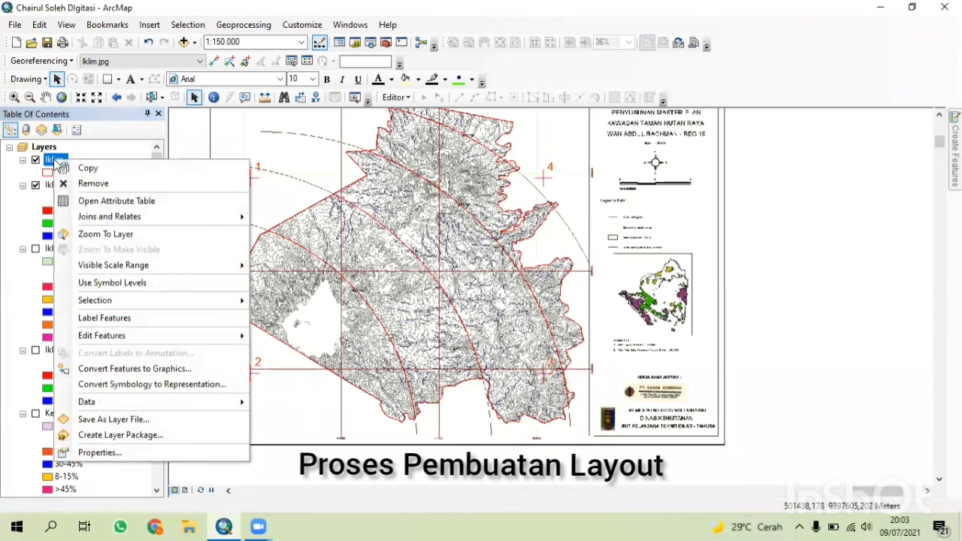
pyautogui.click(133, 452)
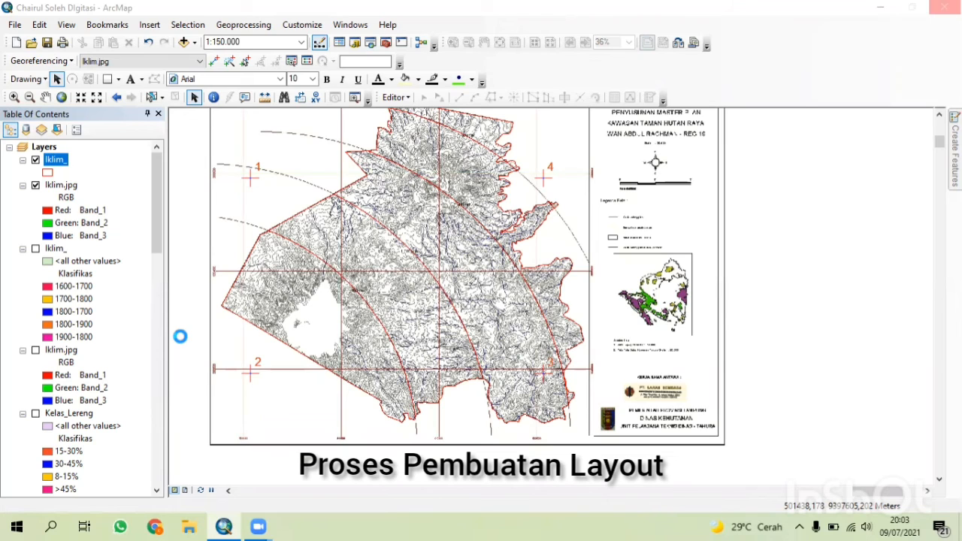
pyautogui.click(418, 108)
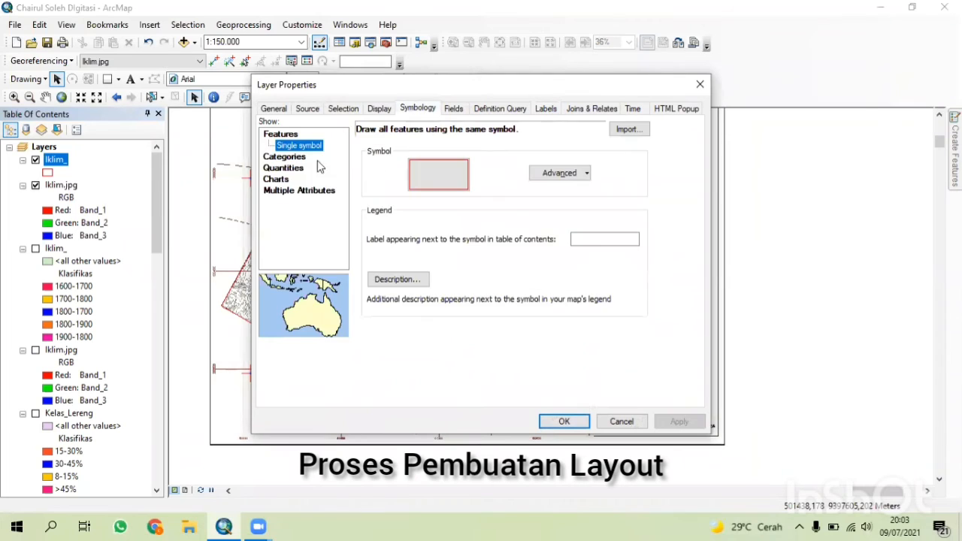
pyautogui.click(285, 154)
pyautogui.click(466, 158)
pyautogui.click(453, 180)
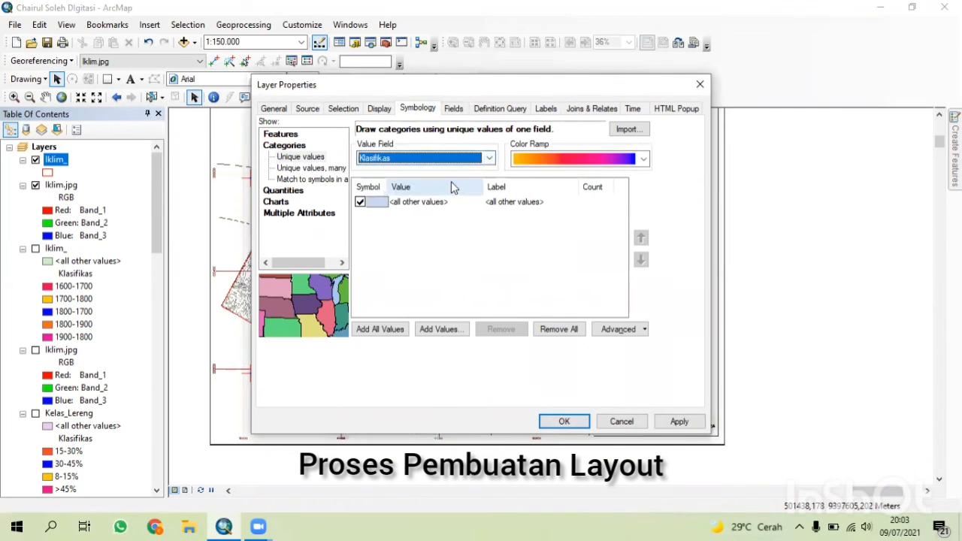
pyautogui.click(381, 329)
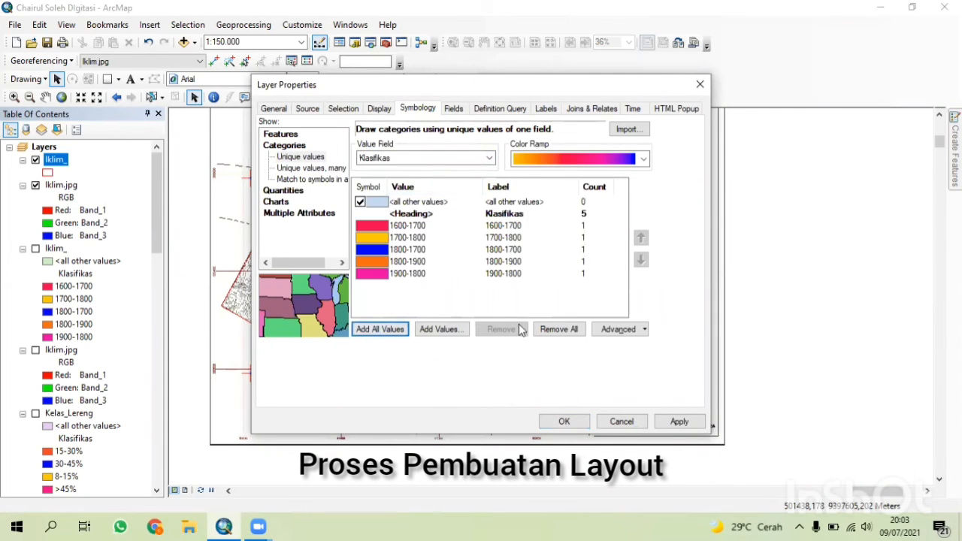
pyautogui.click(679, 422)
# Set the layer's label field to Klasifikas and adjust the label text font size, then close the properties.
pyautogui.click(545, 108)
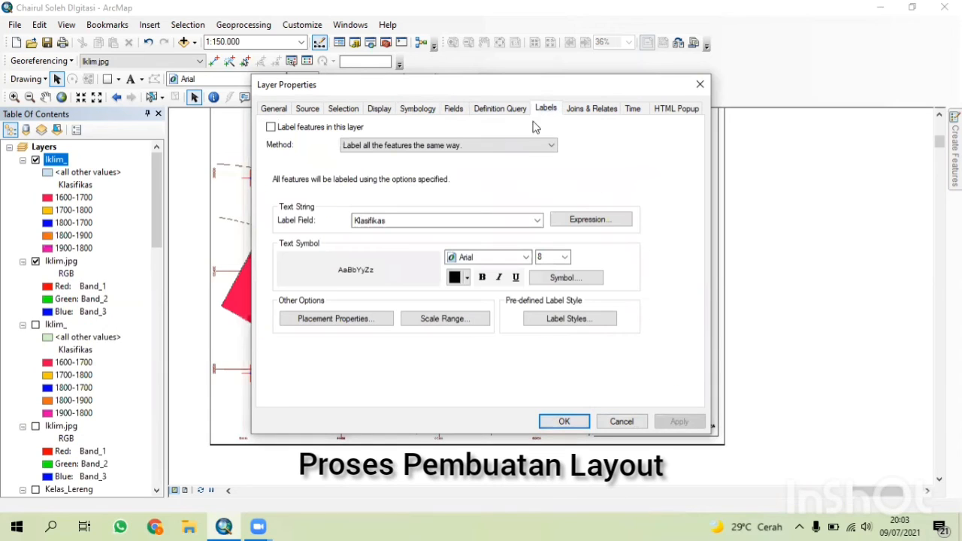
pyautogui.click(538, 221)
pyautogui.click(429, 253)
pyautogui.click(564, 257)
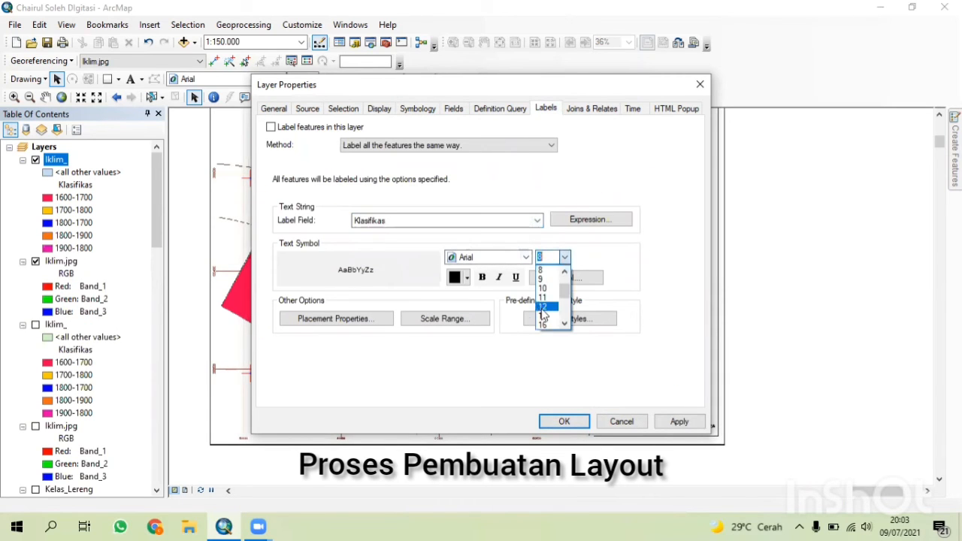
pyautogui.click(542, 291)
pyautogui.click(564, 422)
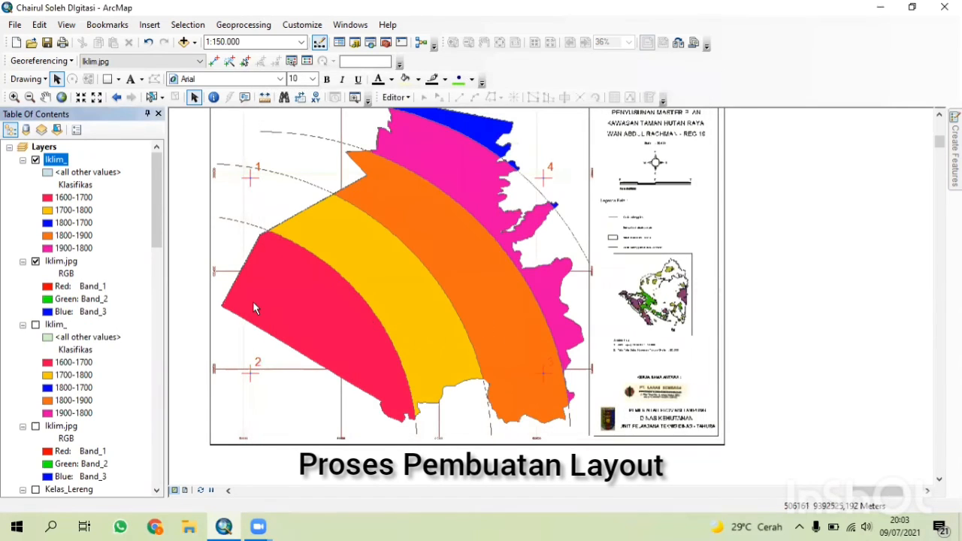
# Hide the Iklim.jpg scan and turn off all four georeferencing links in the link table, then close it.
pyautogui.click(35, 261)
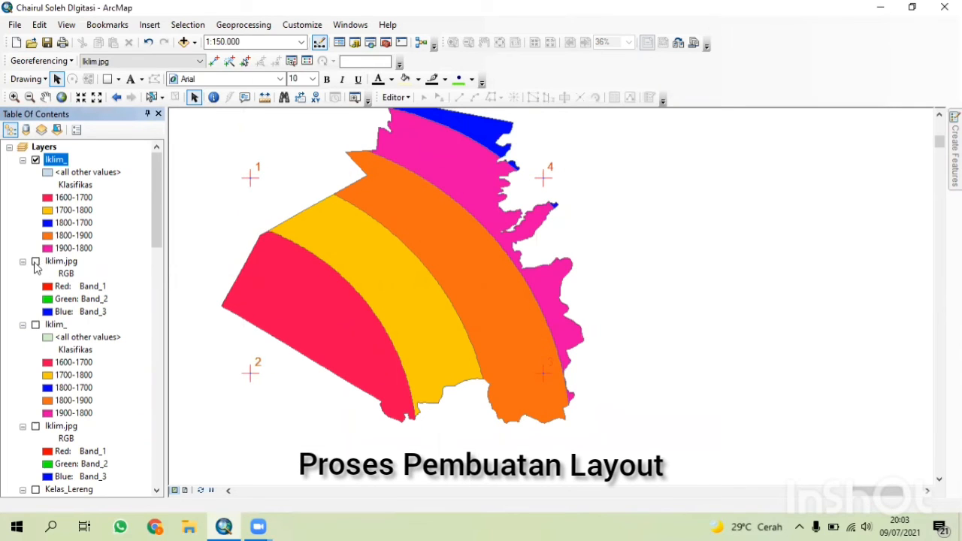
pyautogui.rightClick(40, 264)
pyautogui.click(310, 61)
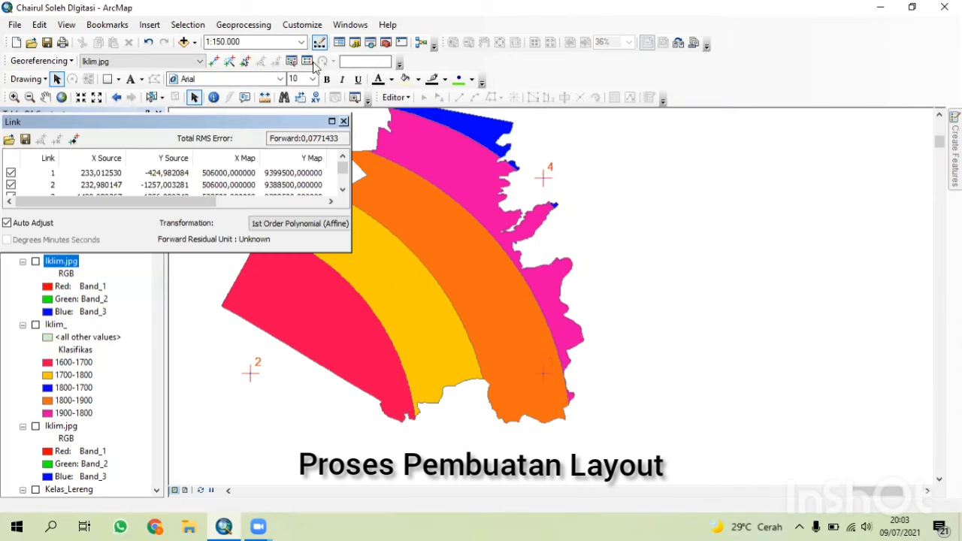
pyautogui.click(11, 173)
pyautogui.click(11, 185)
pyautogui.scroll(-1, 12, 186)
pyautogui.click(11, 185)
pyautogui.click(10, 173)
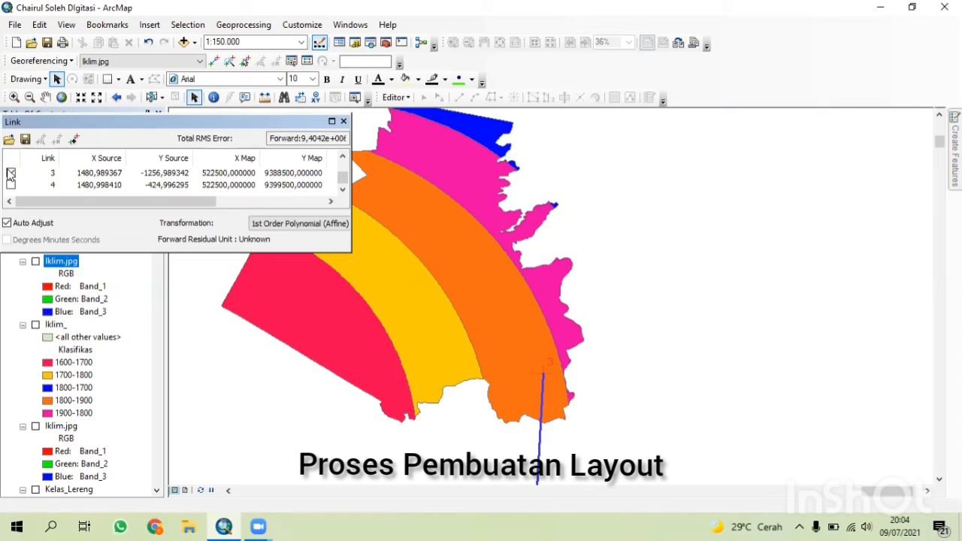
pyautogui.click(344, 121)
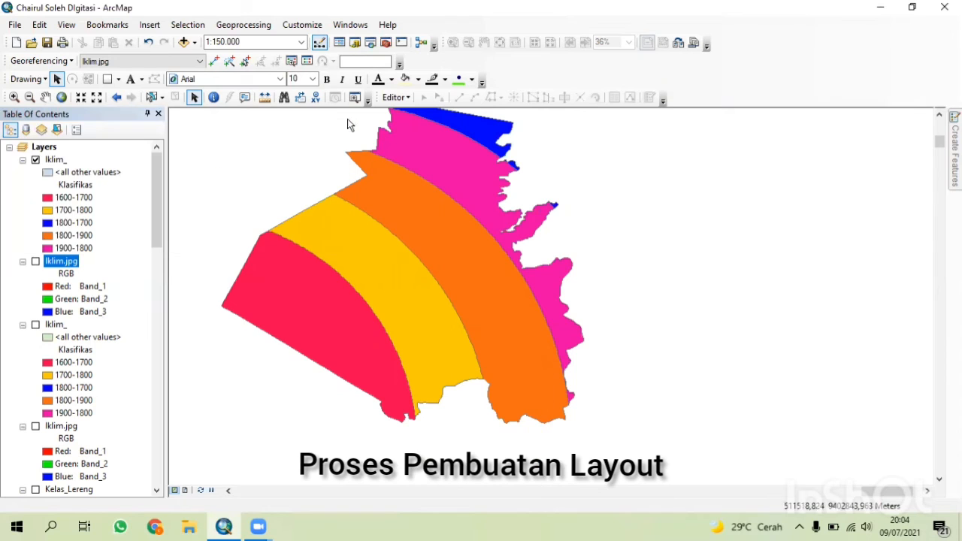
# Switch to layout view and open the data frame's grid properties, closing them without changes.
pyautogui.click(188, 490)
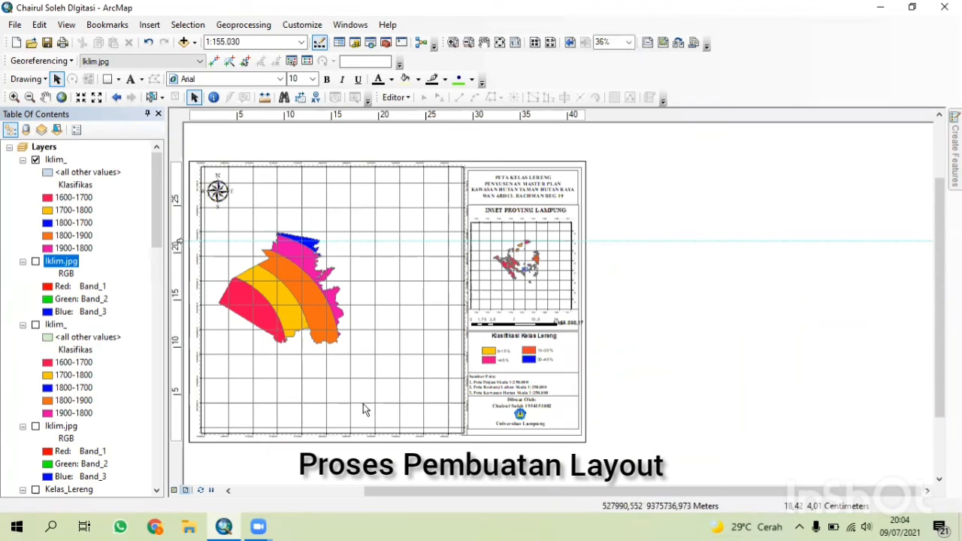
pyautogui.rightClick(363, 406)
pyautogui.click(442, 395)
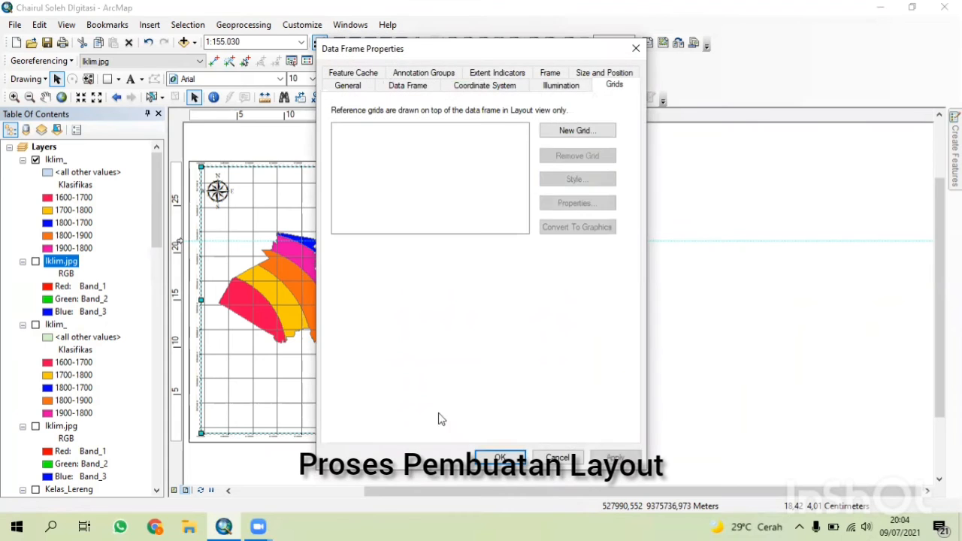
pyautogui.click(509, 456)
# Pan and zoom the climate map inside the layout's data frame to a 1:80.000 scale.
pyautogui.click(47, 98)
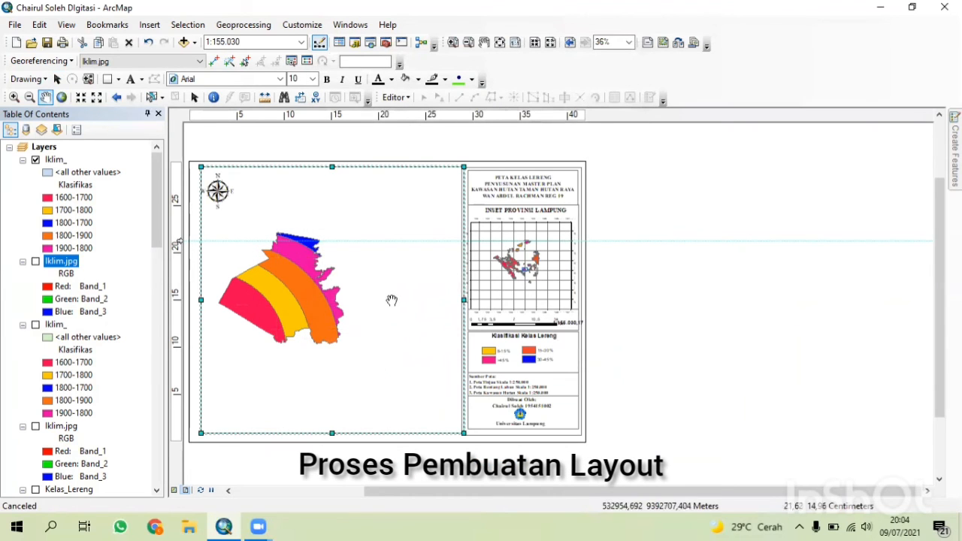
pyautogui.moveTo(317, 300); pyautogui.dragTo(355, 312)
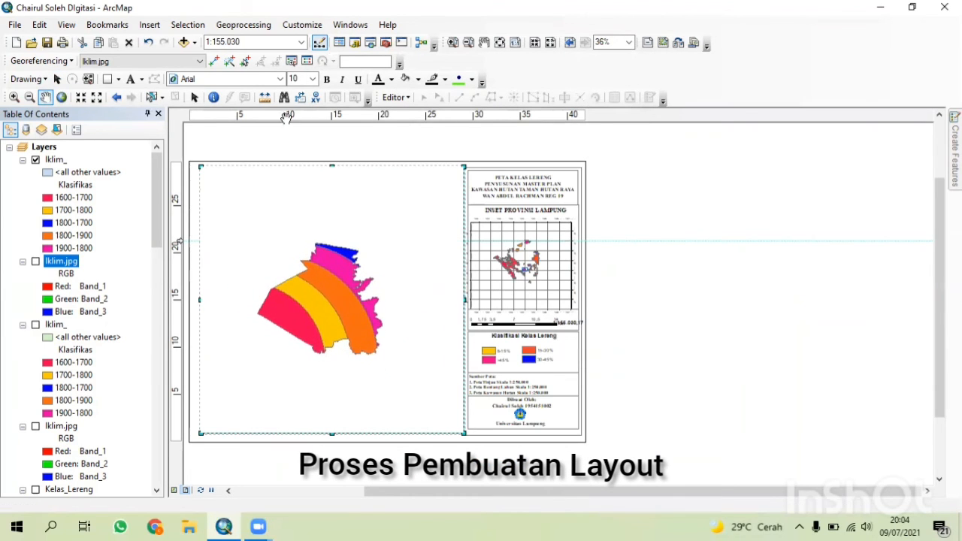
pyautogui.click(82, 100)
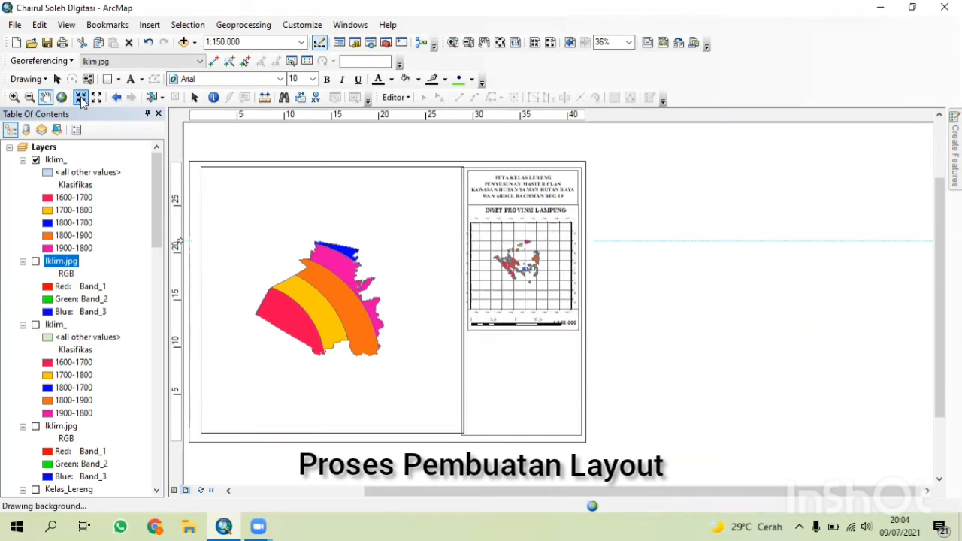
pyautogui.click(81, 100)
pyautogui.click(82, 100)
pyautogui.click(81, 100)
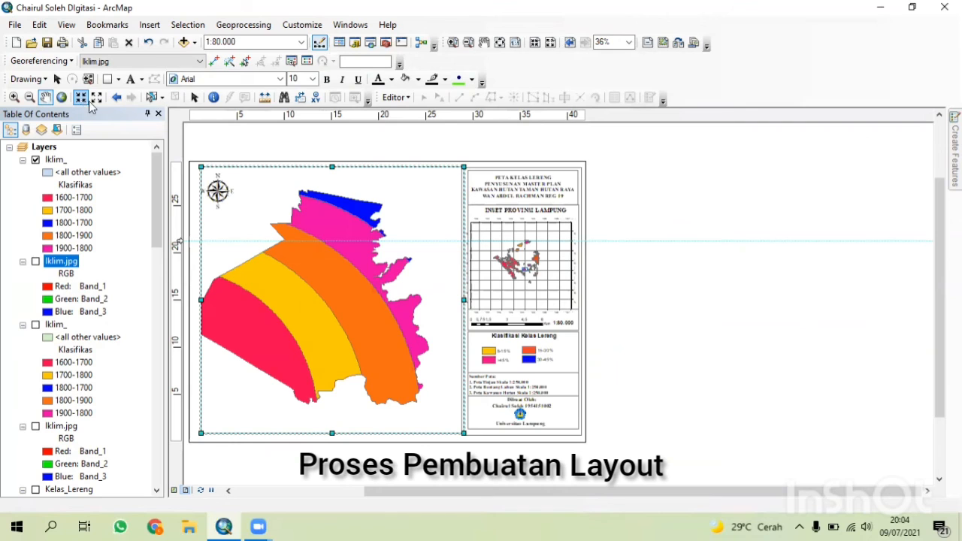
pyautogui.moveTo(312, 275); pyautogui.dragTo(330, 271)
pyautogui.click(57, 79)
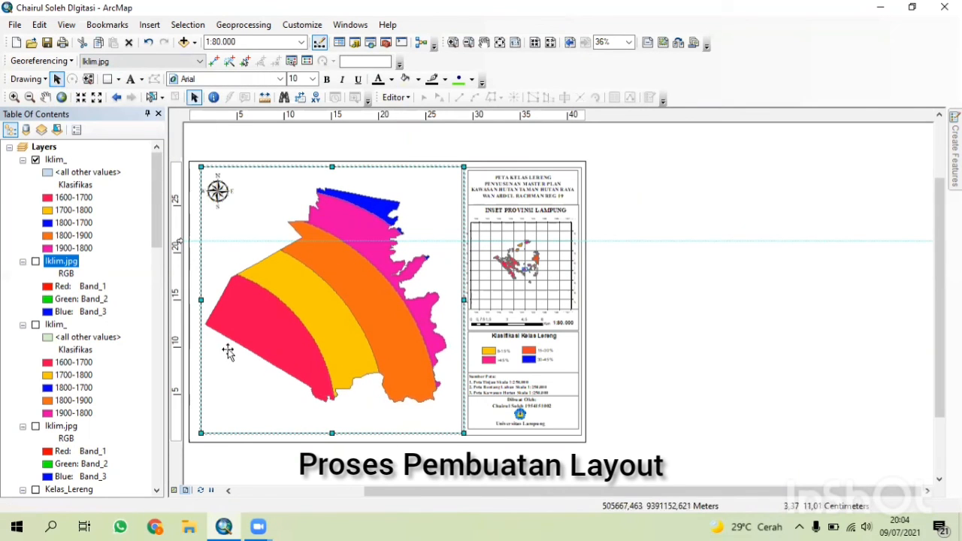
# Add a measured grid with grid and labels at 4000 m intervals to the data frame.
pyautogui.rightClick(241, 430)
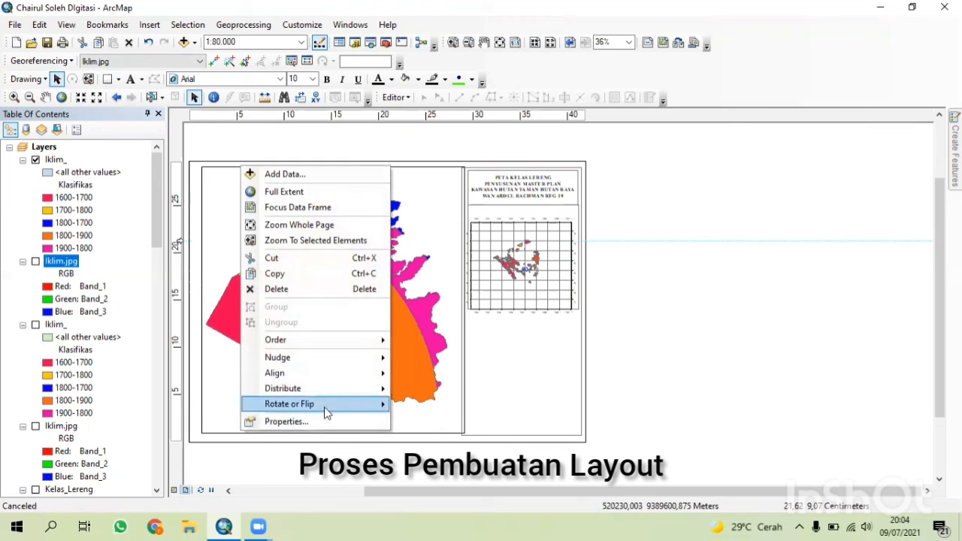
pyautogui.click(325, 421)
pyautogui.click(605, 132)
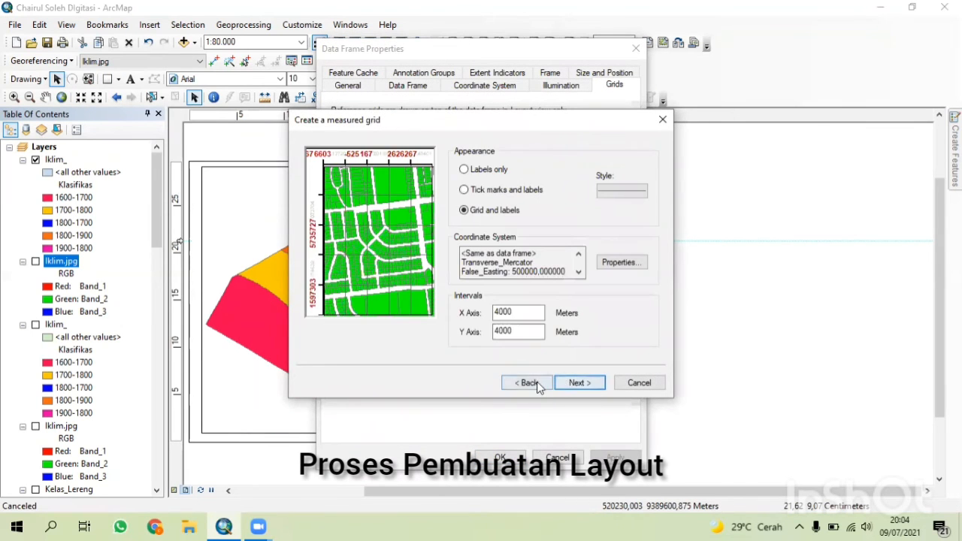
pyautogui.click(526, 383)
pyautogui.click(576, 382)
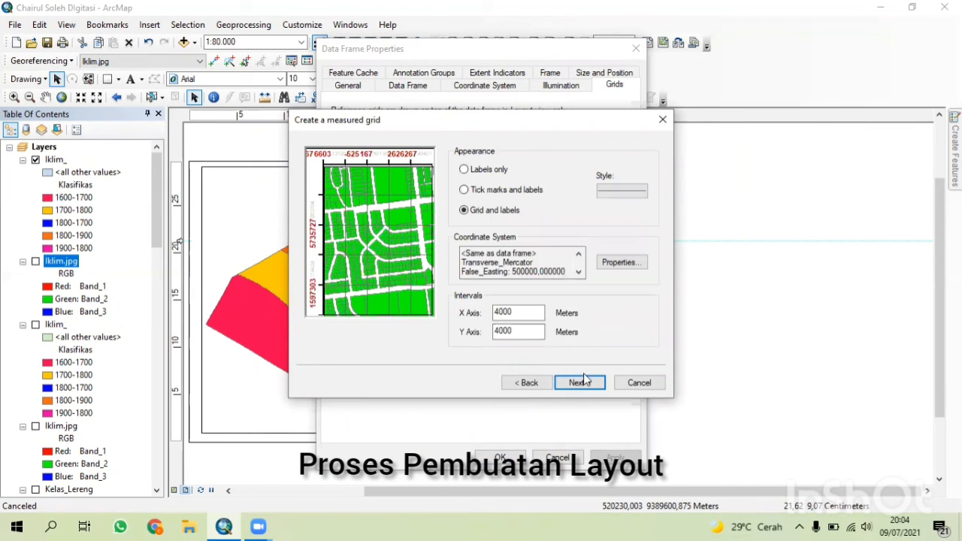
pyautogui.click(579, 382)
pyautogui.click(579, 382)
pyautogui.click(579, 383)
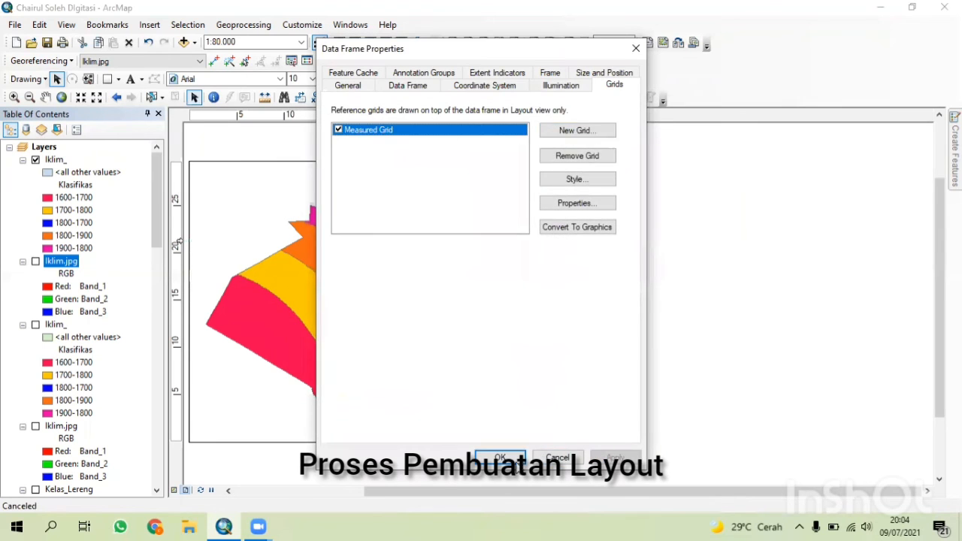
pyautogui.click(499, 458)
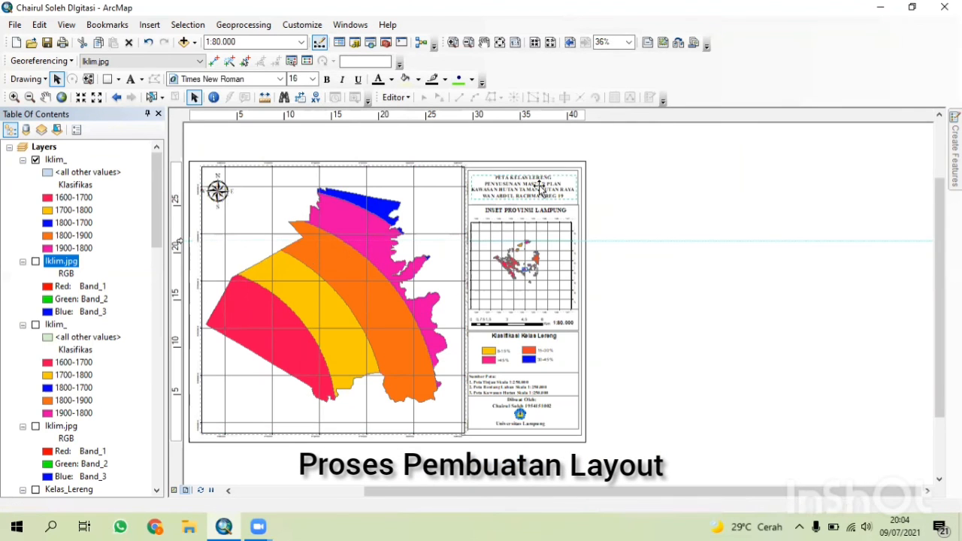
# Change the layout title's first line to PETA KELAS IKLIM.
pyautogui.doubleClick(540, 188)
pyautogui.moveTo(444, 184); pyautogui.dragTo(430, 184)
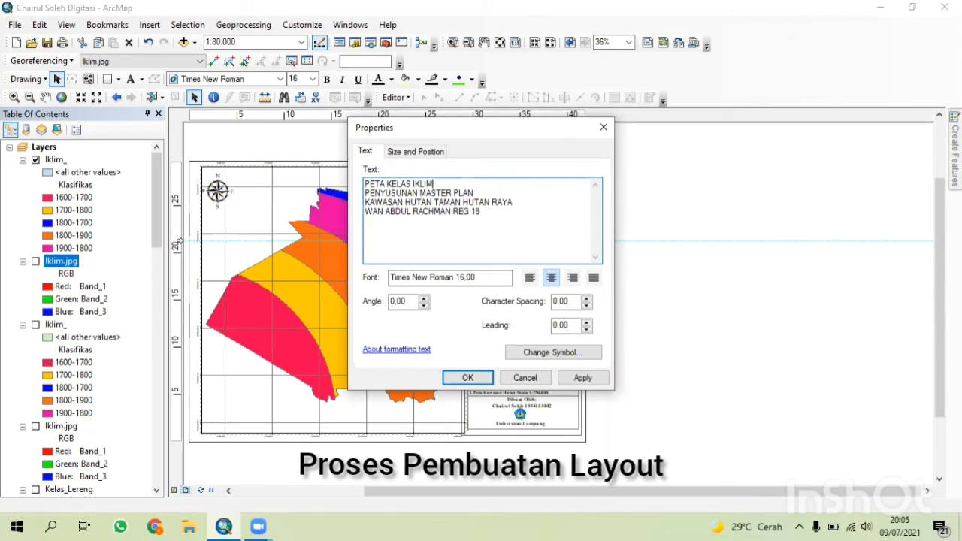
pyautogui.click(467, 377)
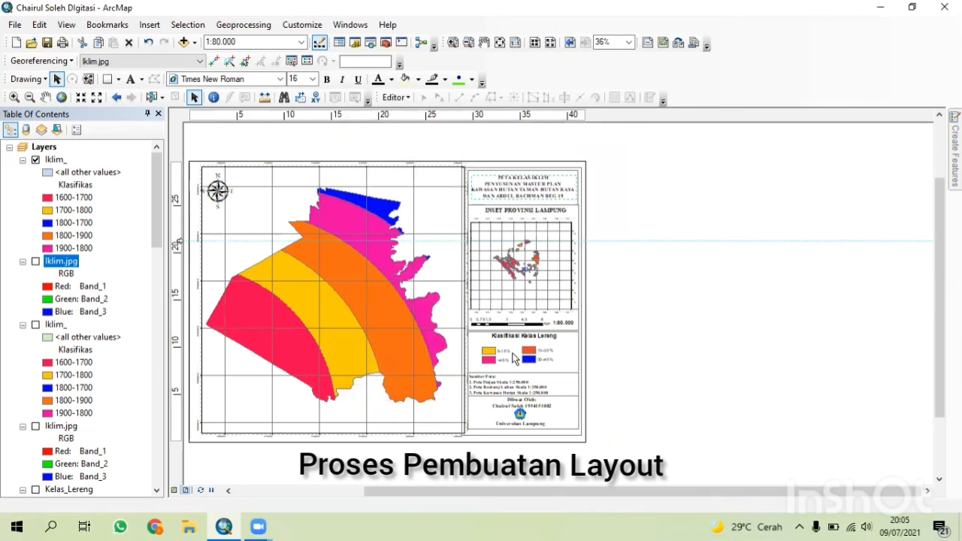
# Remove the old slope-class legend patches from the layout's legend panel.
pyautogui.click(512, 352)
pyautogui.moveTo(507, 354); pyautogui.dragTo(745, 343)
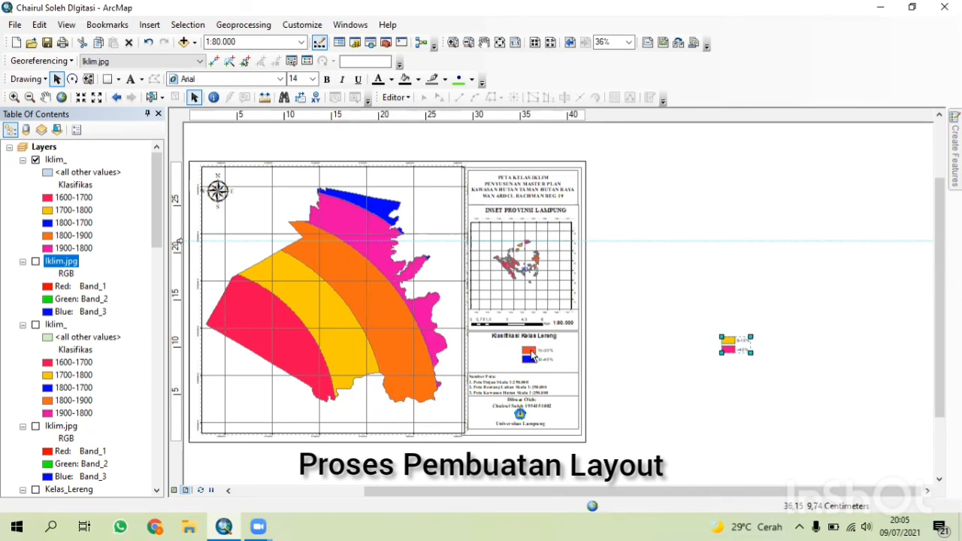
pyautogui.doubleClick(535, 353)
pyautogui.click(535, 394)
pyautogui.moveTo(541, 358); pyautogui.dragTo(630, 364)
pyautogui.rightClick(630, 364)
pyautogui.click(668, 185)
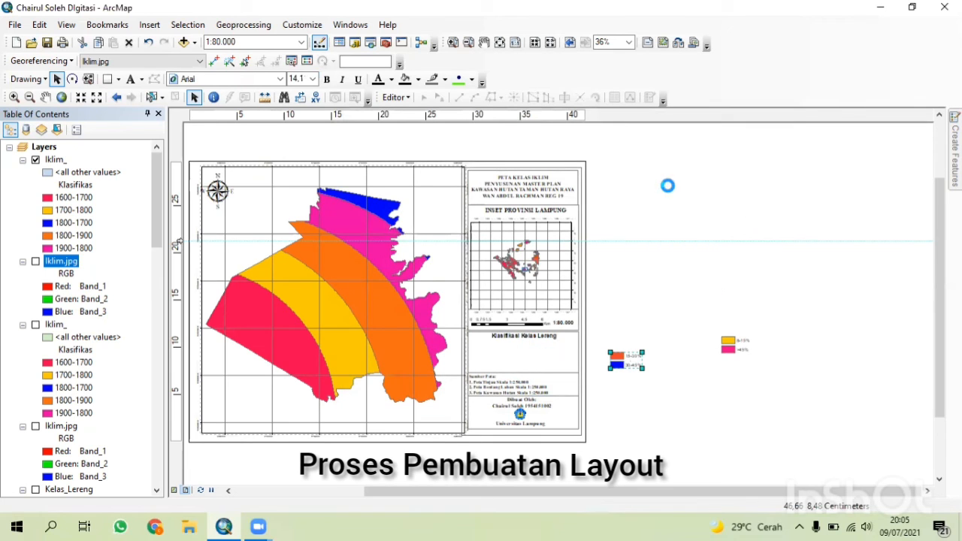
pyautogui.click(733, 347)
pyautogui.rightClick(735, 349)
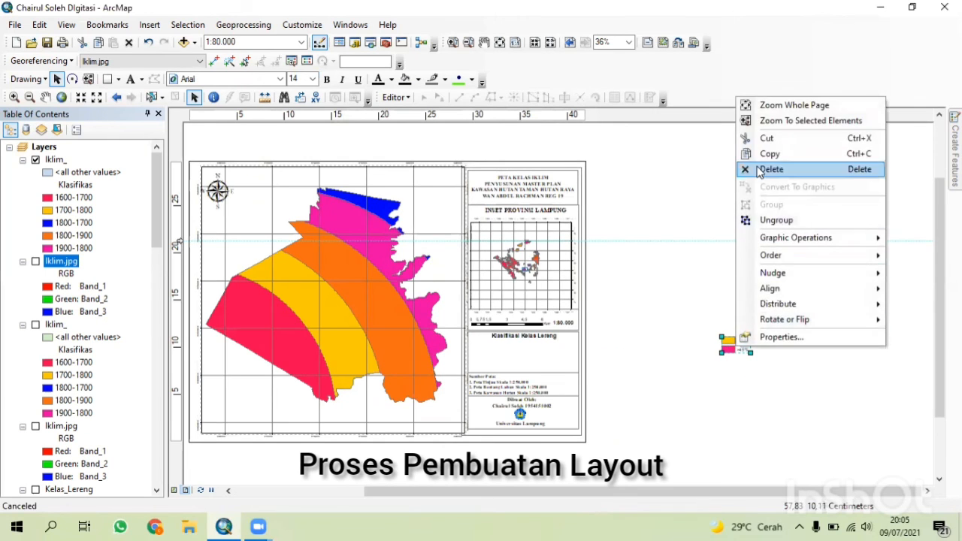
pyautogui.click(758, 169)
# Rename the legend heading text to Klasifikasi Kelas Iklim.
pyautogui.doubleClick(529, 337)
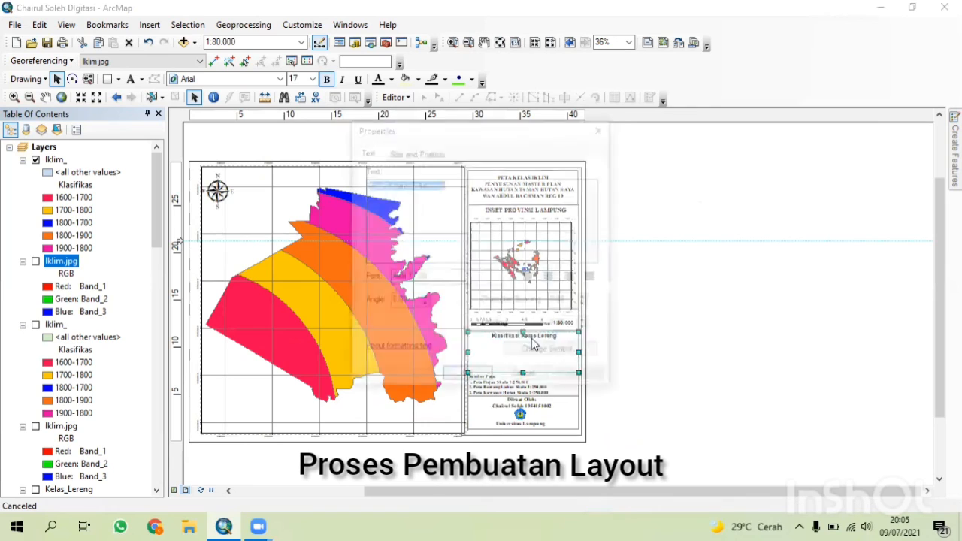
pyautogui.moveTo(454, 191); pyautogui.dragTo(419, 191)
pyautogui.press('BackSpace')
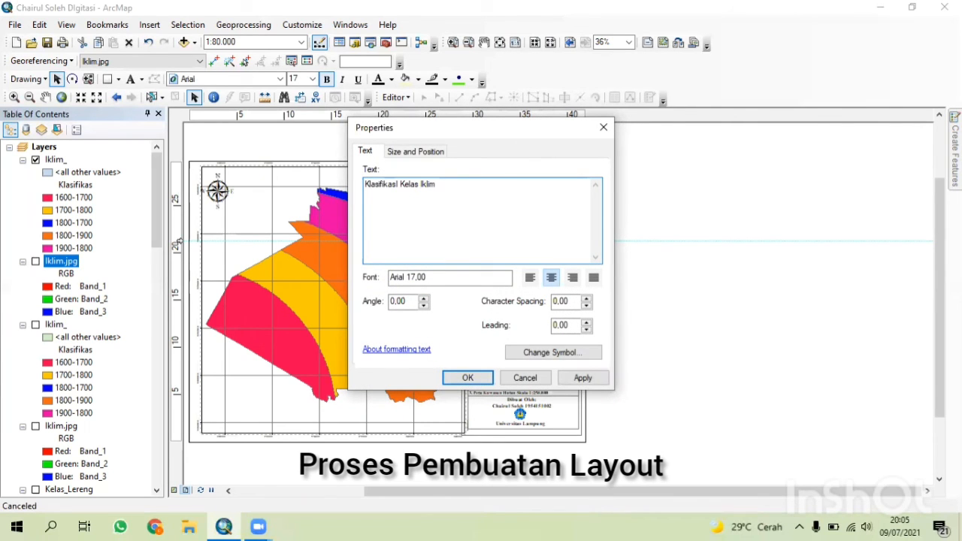
pyautogui.click(465, 377)
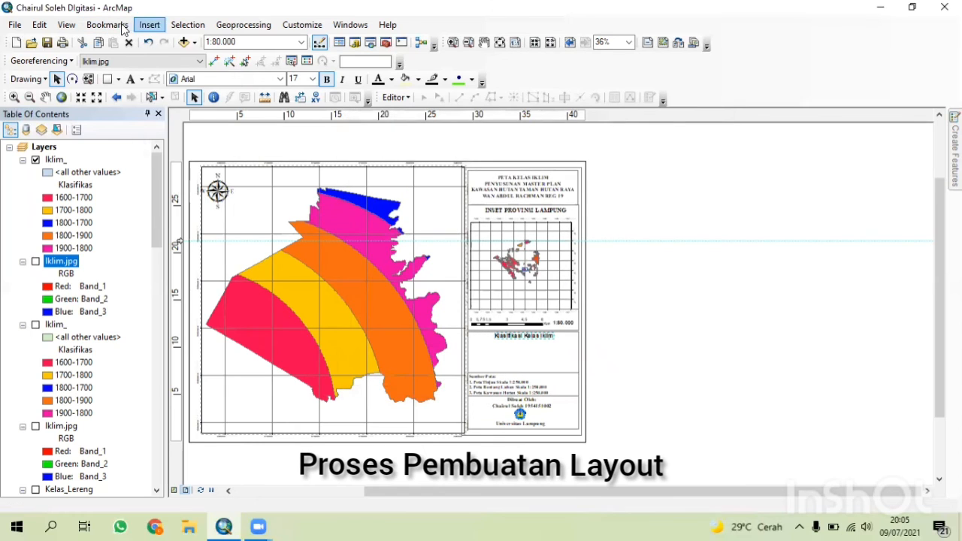
# Insert a legend for the Kelas_Iklim layer using the Legend Wizard's default settings.
pyautogui.click(150, 25)
pyautogui.click(162, 122)
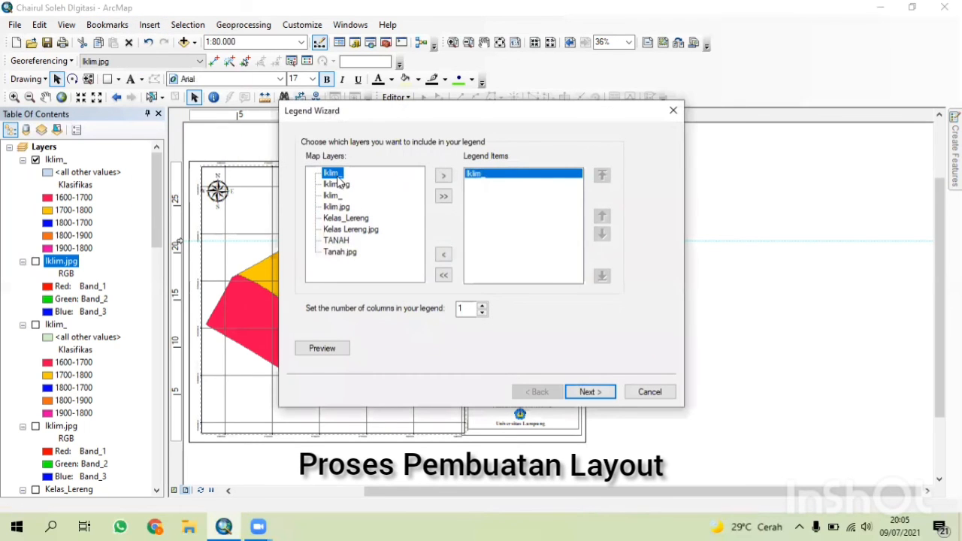
pyautogui.click(593, 385)
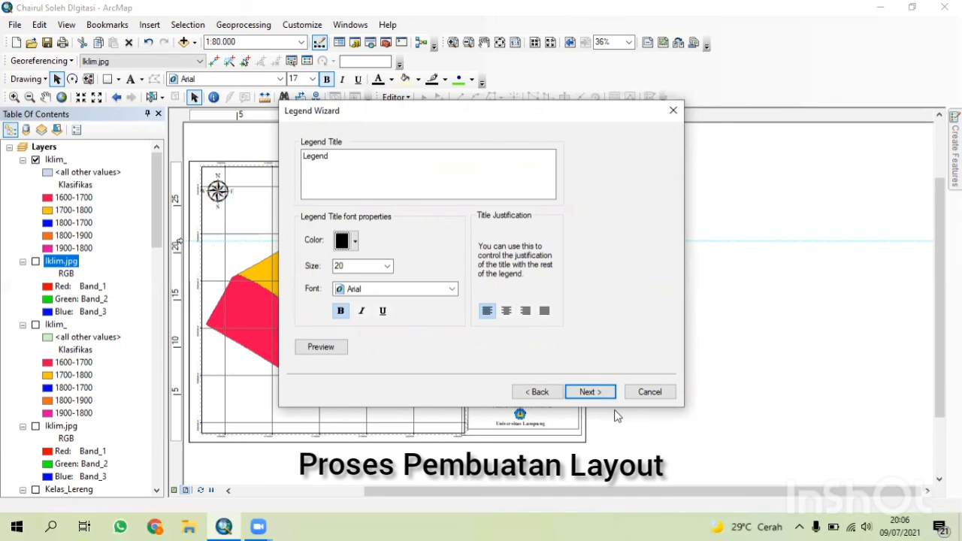
pyautogui.click(588, 392)
pyautogui.click(588, 392)
pyautogui.click(588, 391)
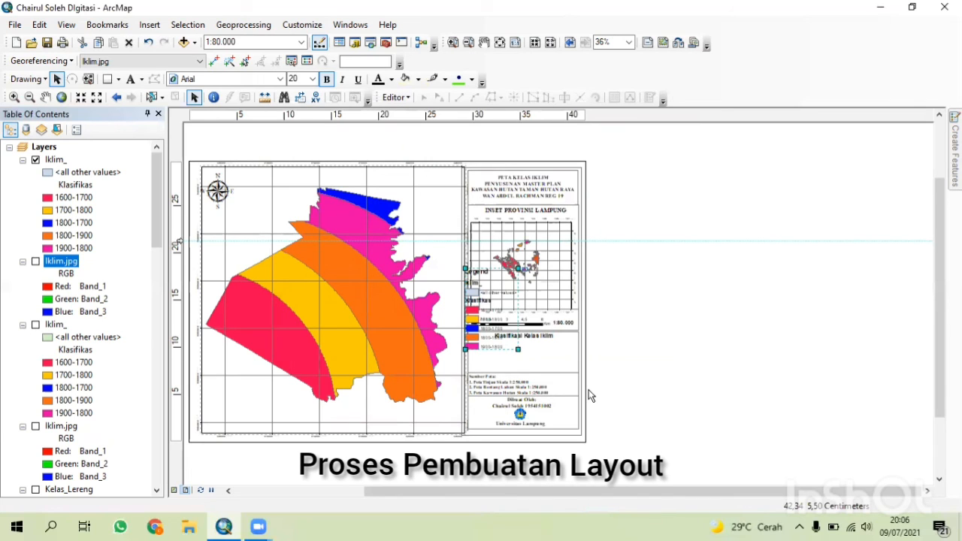
# Move the new legend off the page into the blank area and convert it to graphics.
pyautogui.moveTo(477, 335); pyautogui.dragTo(696, 360)
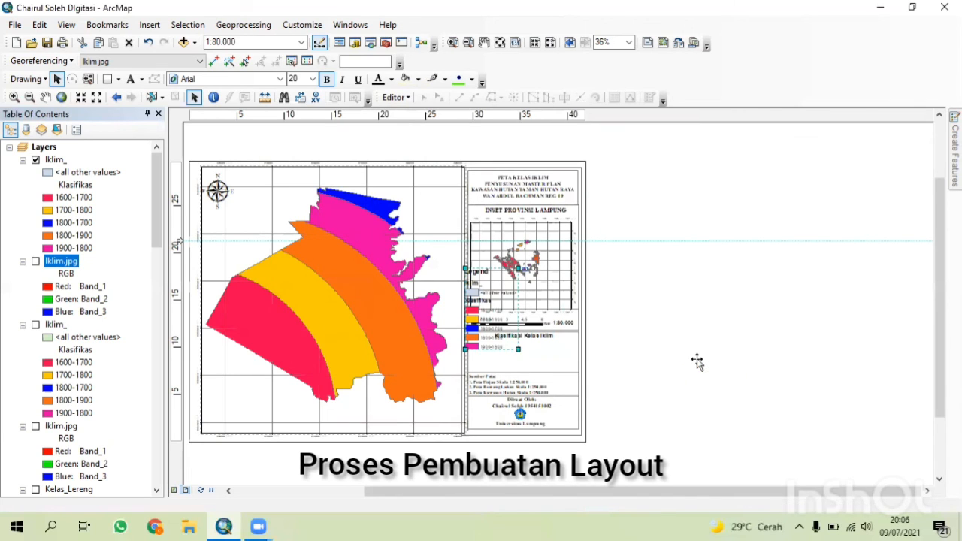
pyautogui.rightClick(704, 360)
pyautogui.click(761, 212)
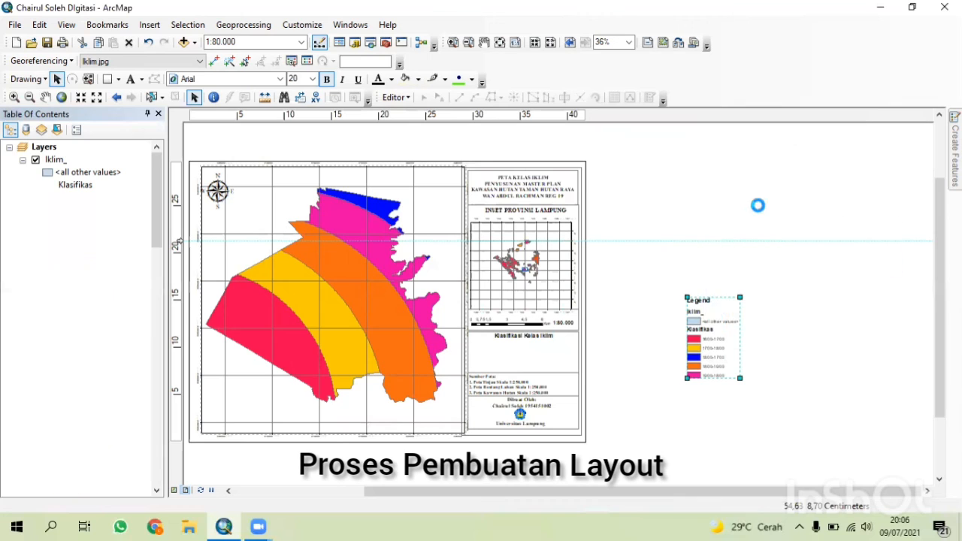
# Ungroup the converted legend graphics into separate editable elements.
pyautogui.rightClick(715, 334)
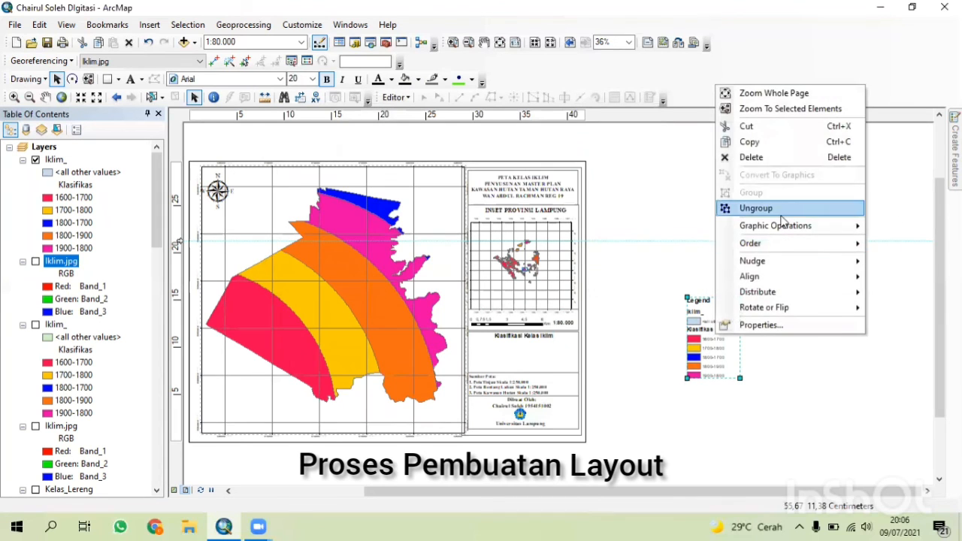
pyautogui.click(727, 207)
pyautogui.rightClick(719, 331)
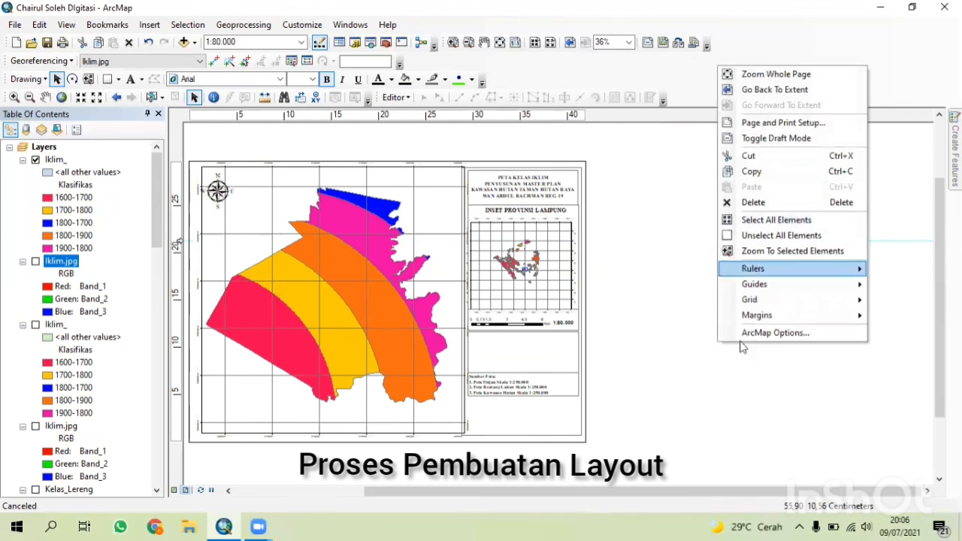
pyautogui.click(692, 390)
pyautogui.rightClick(709, 359)
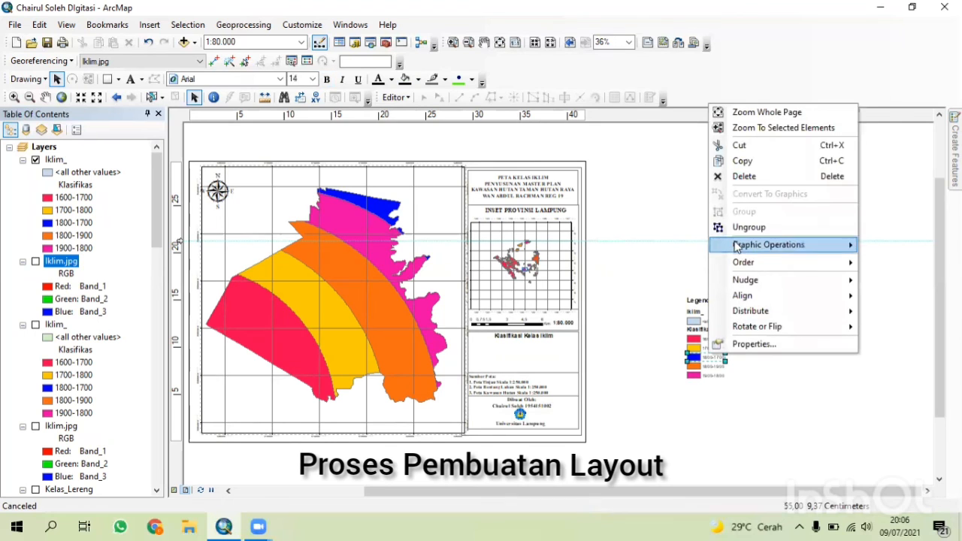
pyautogui.click(707, 330)
pyautogui.rightClick(705, 331)
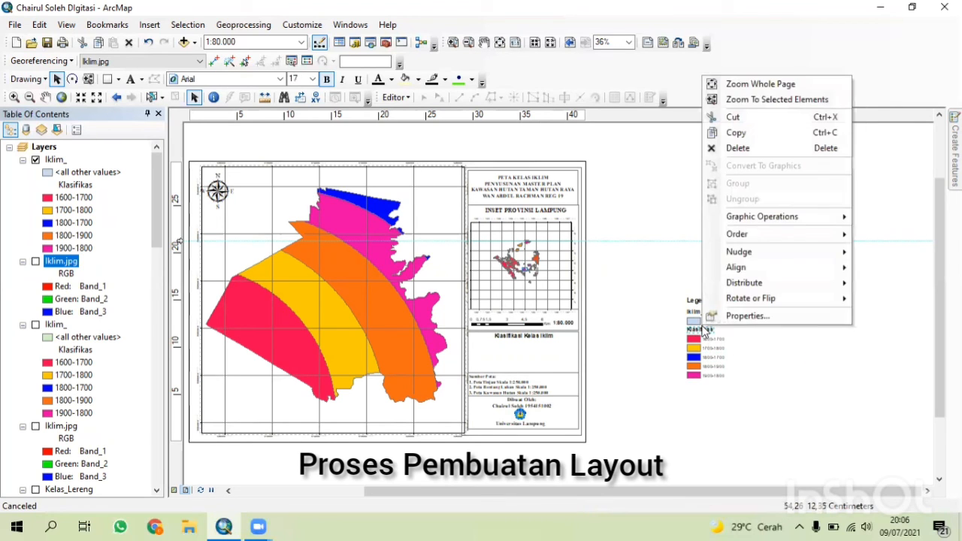
pyautogui.click(699, 366)
pyautogui.moveTo(699, 366); pyautogui.dragTo(699, 331)
pyautogui.click(699, 329)
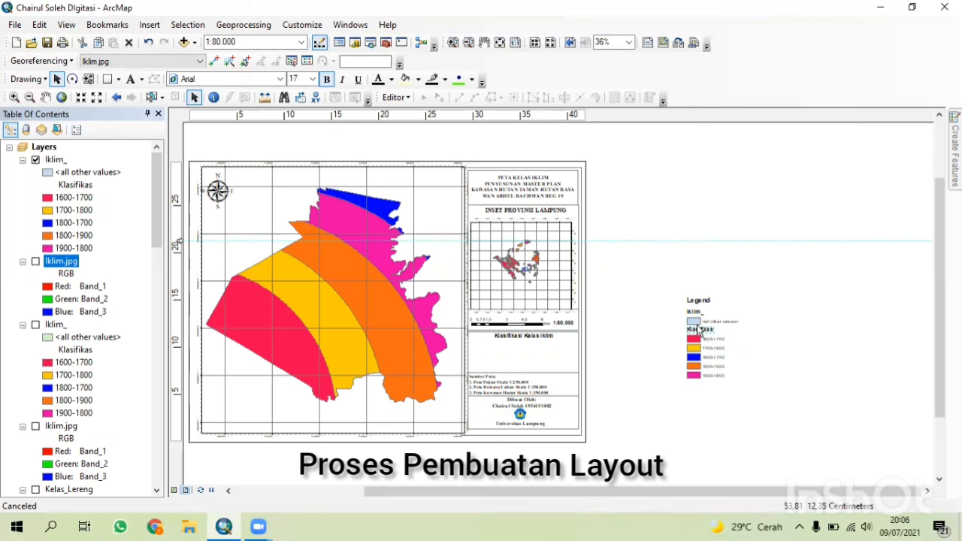
pyautogui.rightClick(707, 304)
pyautogui.click(687, 321)
pyautogui.rightClick(682, 319)
pyautogui.click(686, 345)
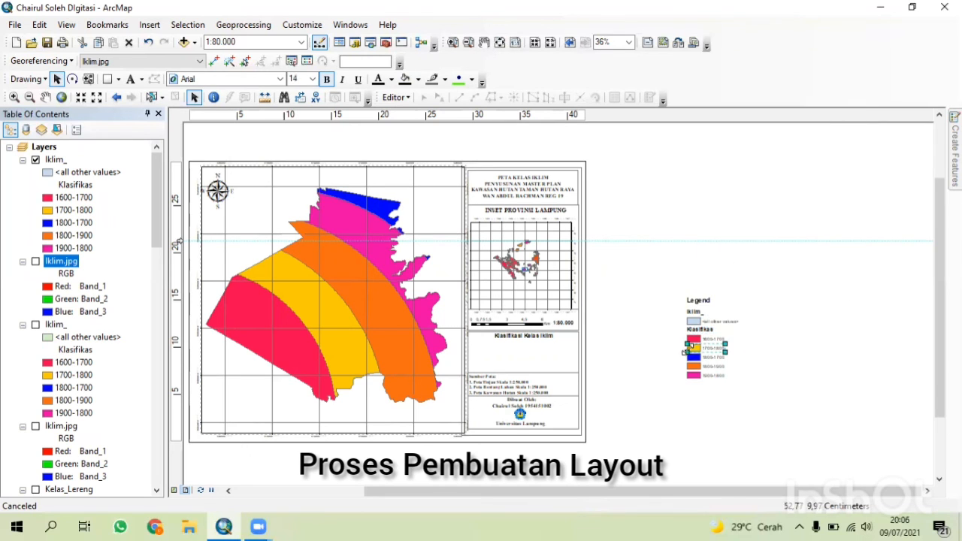
pyautogui.rightClick(693, 355)
pyautogui.click(731, 229)
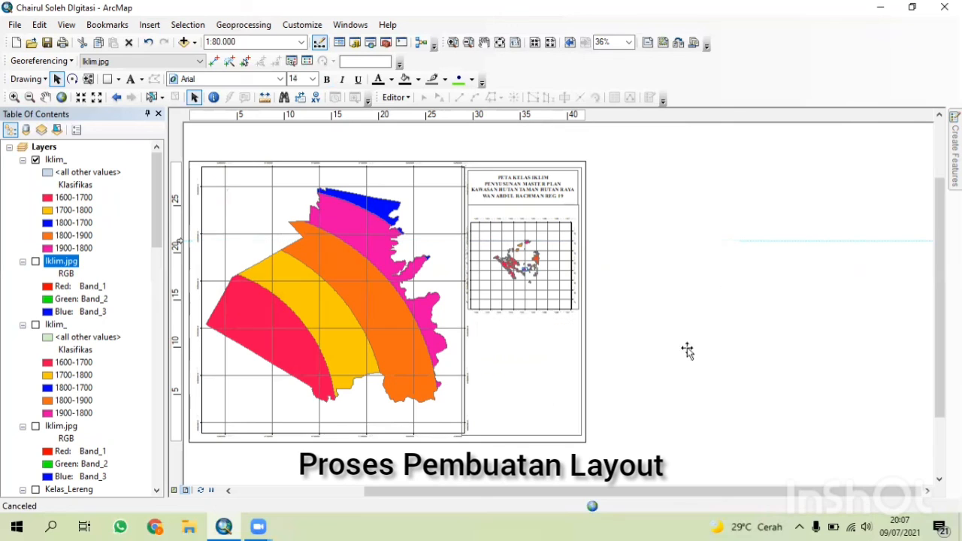
pyautogui.rightClick(687, 348)
pyautogui.click(714, 391)
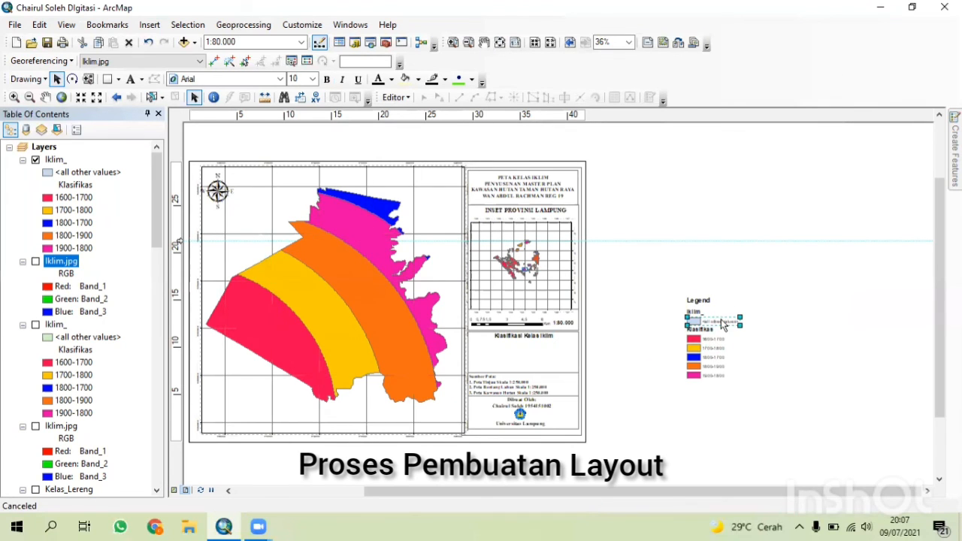
# Delete the legend's layer name, <all other values> entry, Klasifikas heading and Legend title, keeping only the class patches.
pyautogui.press('Delete')
pyautogui.press('Delete')
pyautogui.click(699, 310)
pyautogui.press('Delete')
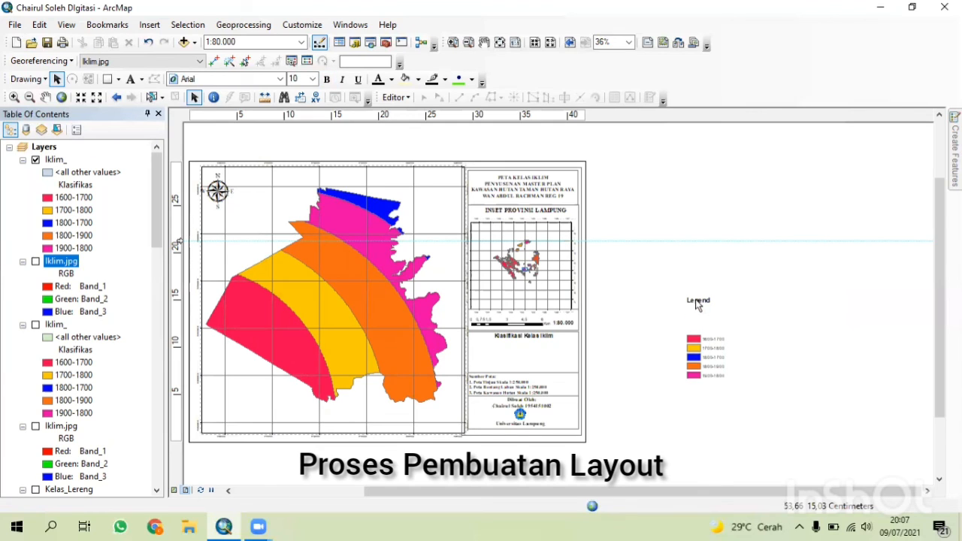
pyautogui.click(698, 300)
pyautogui.press('Delete')
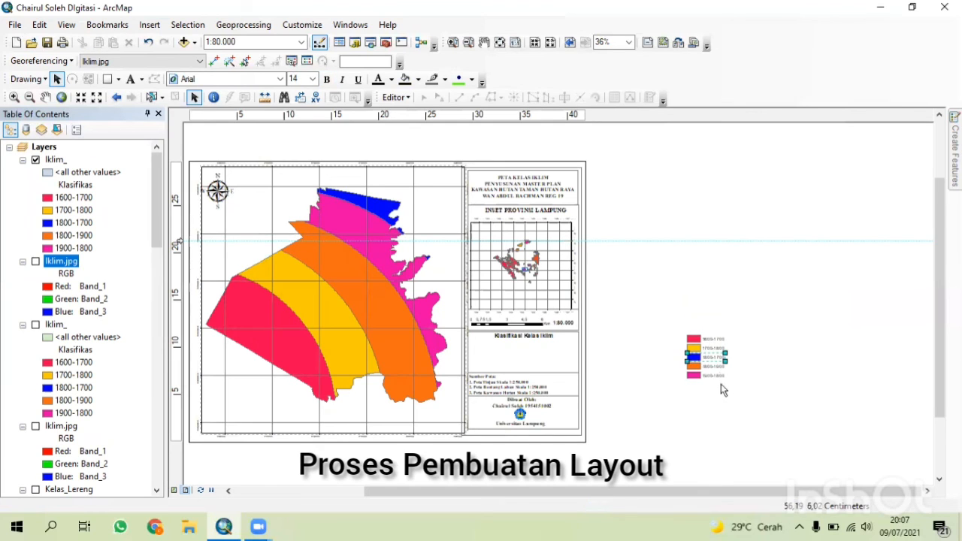
# Group the five climate class patches, shrink the group slightly and place it under the Klasifikasi Kelas Iklim heading.
pyautogui.moveTo(685, 324); pyautogui.dragTo(751, 422)
pyautogui.rightClick(711, 364)
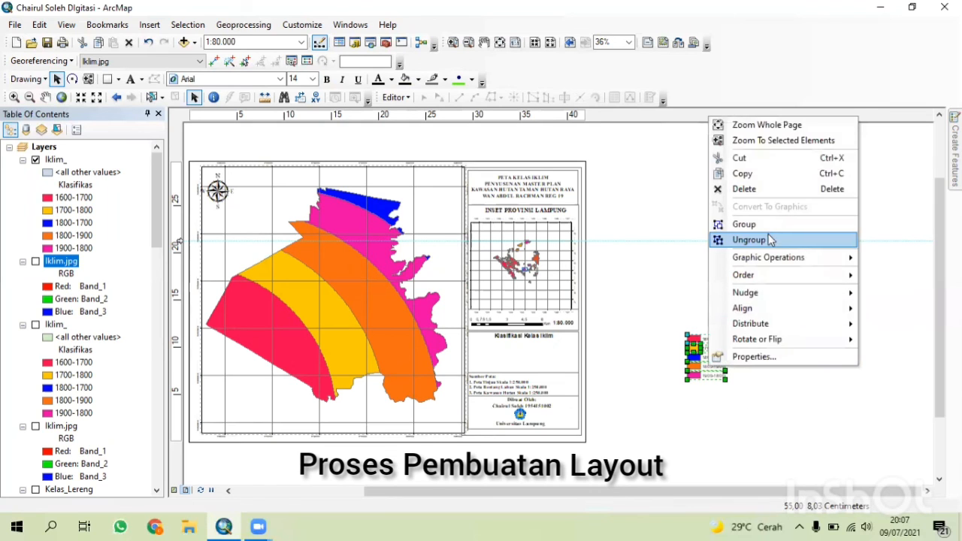
pyautogui.click(746, 224)
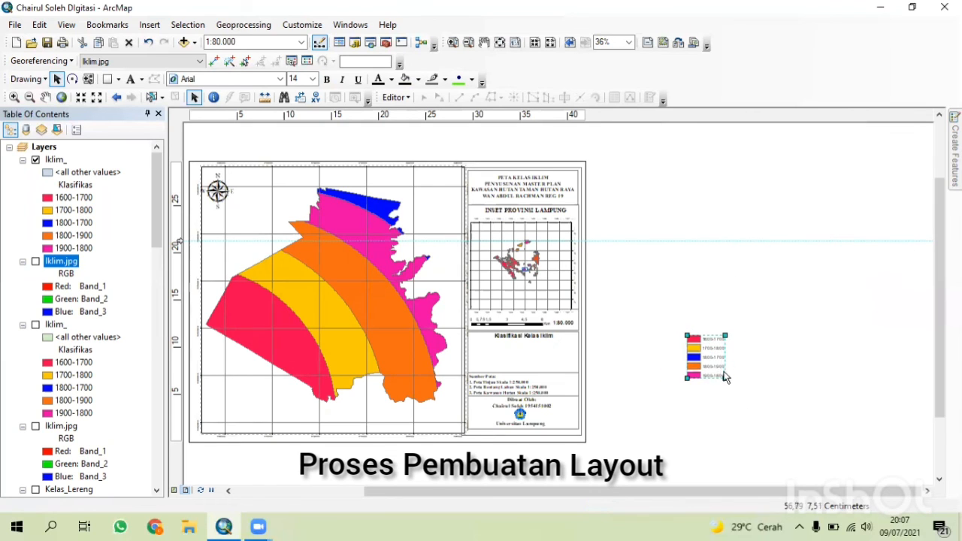
pyautogui.moveTo(726, 377); pyautogui.dragTo(719, 371)
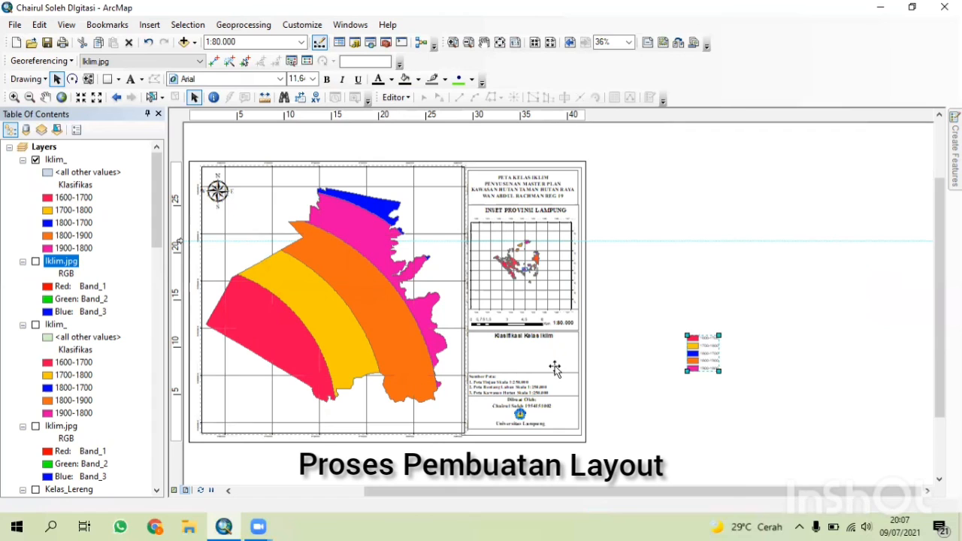
pyautogui.moveTo(554, 367); pyautogui.dragTo(520, 354)
# Close the Table of Contents pane to widen the layout view.
pyautogui.scroll(-3, 537, 358)
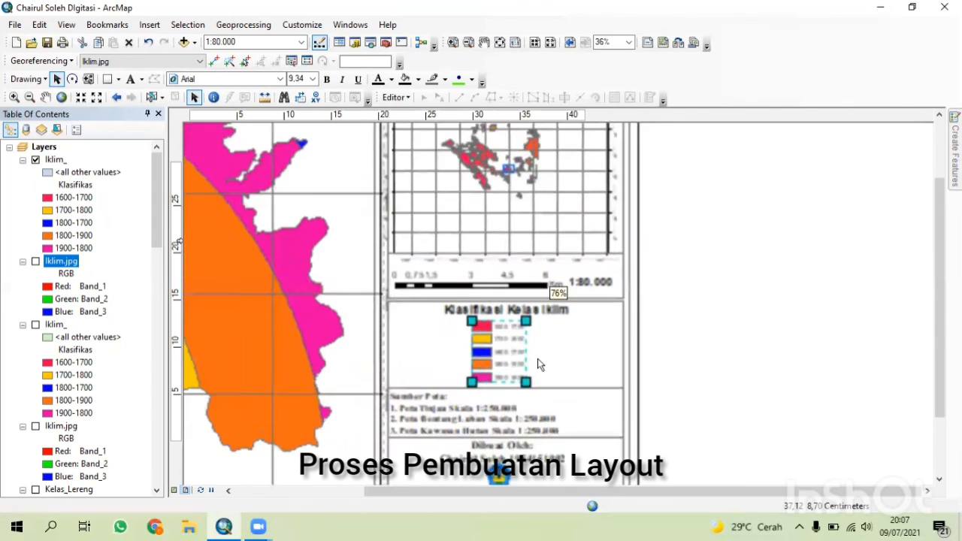
pyautogui.scroll(-1, 537, 358)
pyautogui.moveTo(940, 328); pyautogui.dragTo(939, 318)
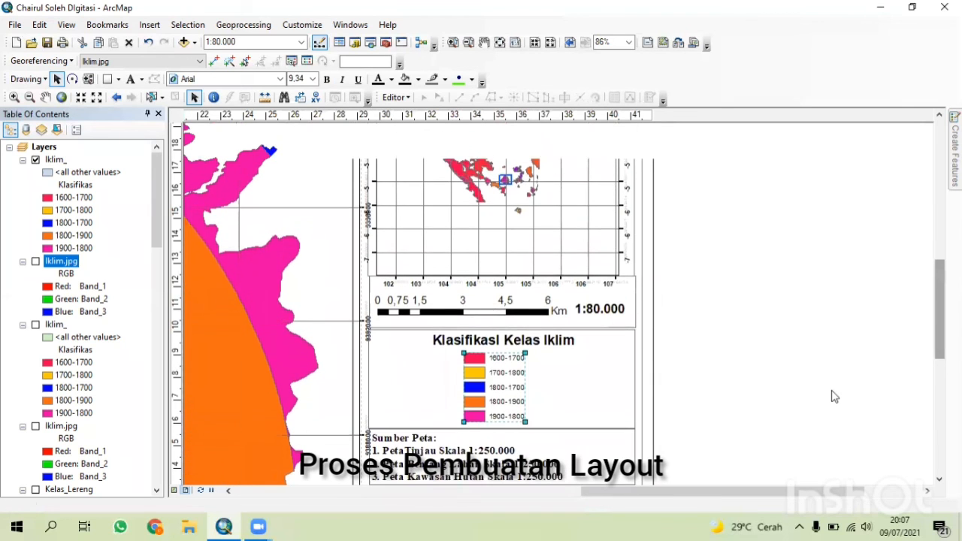
pyautogui.rightClick(770, 371)
pyautogui.click(159, 114)
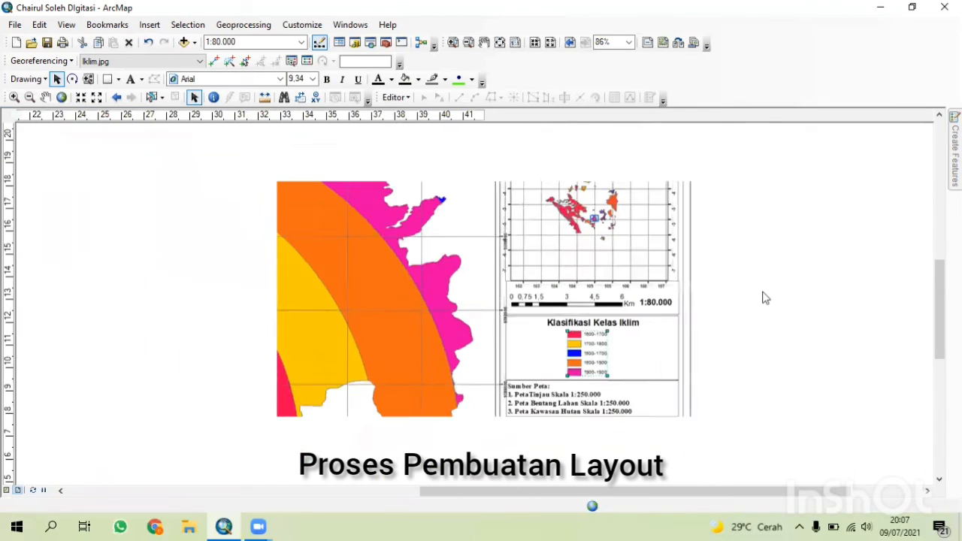